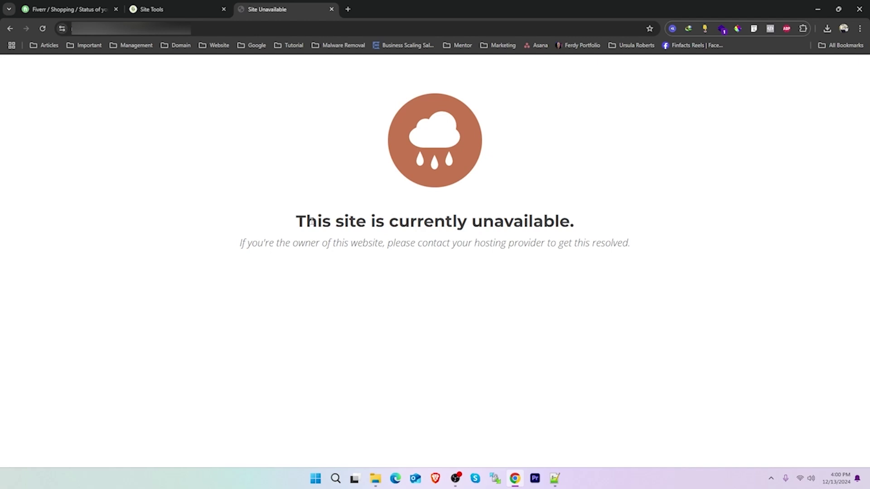
# Step: Copy the unavailable site's address and load it in a new browser tab
pyautogui.click(187, 3)
pyautogui.click(258, 5)
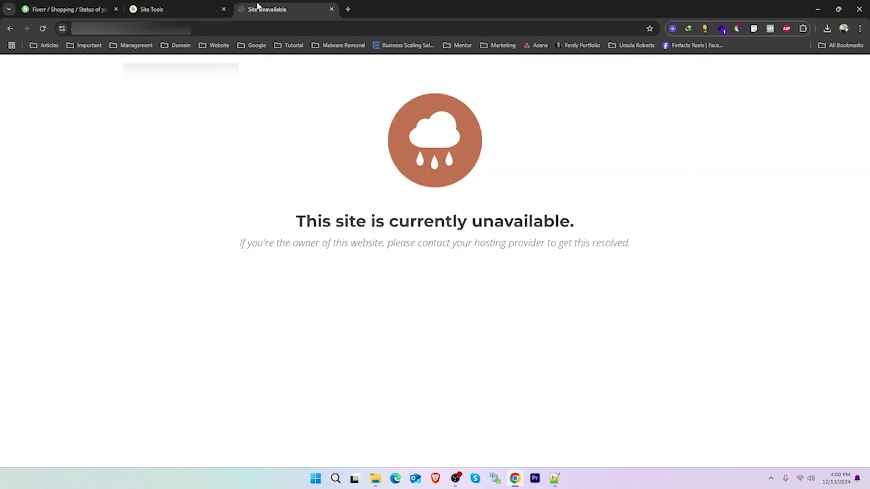
pyautogui.click(129, 29)
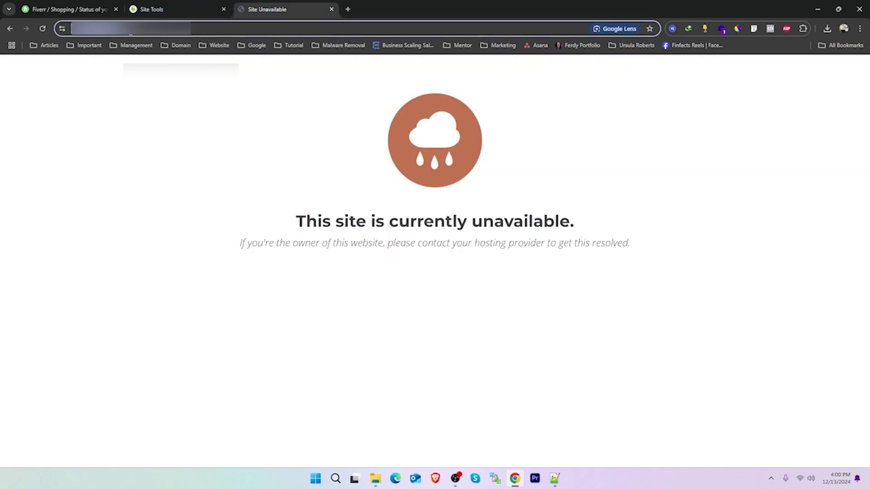
pyautogui.hotkey('ctrl', 'c')
pyautogui.hotkey('ctrl', 't')
pyautogui.hotkey('ctrl', 'v')
pyautogui.press('Return')
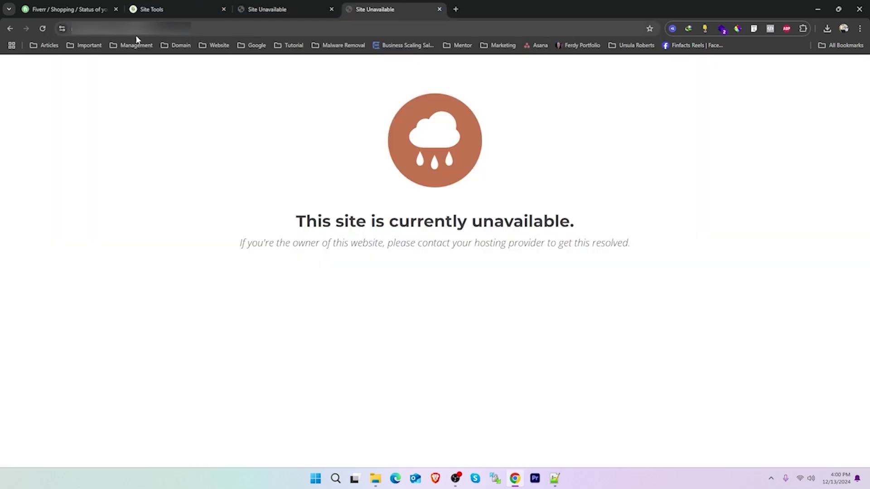
# Step: Read the site-unavailable message and the hosting-provider note for the site owner below it
pyautogui.moveTo(267, 255); pyautogui.dragTo(295, 213)
pyautogui.click(457, 231)
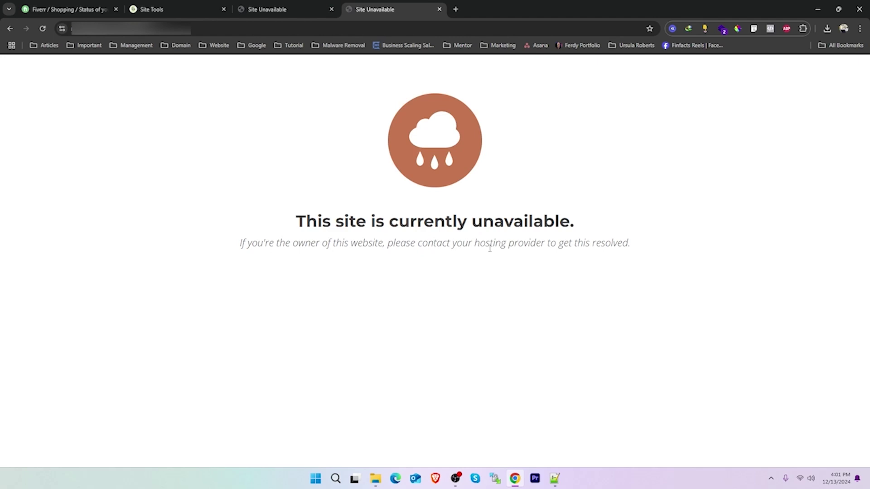
pyautogui.moveTo(548, 245); pyautogui.dragTo(650, 249)
pyautogui.click(289, 228)
pyautogui.moveTo(290, 218); pyautogui.dragTo(637, 250)
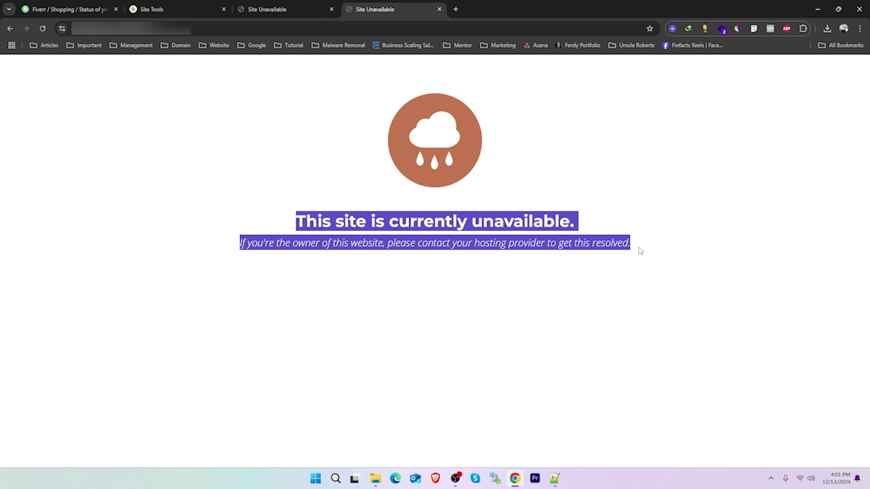
pyautogui.click(651, 251)
pyautogui.moveTo(651, 251); pyautogui.dragTo(332, 194)
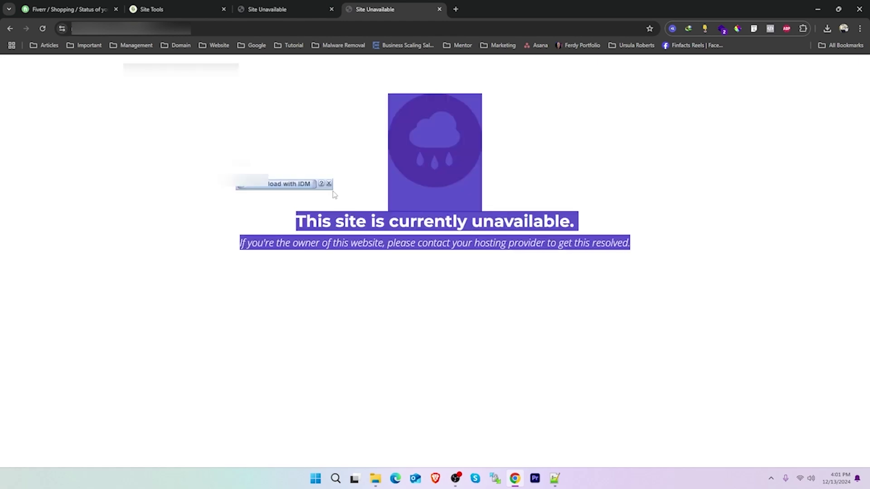
# Step: In the Site Tools File Manager, select all WordPress folders and files in public_html from wp-admin downward, leaving out .quarantine and .tmb
pyautogui.click(197, 4)
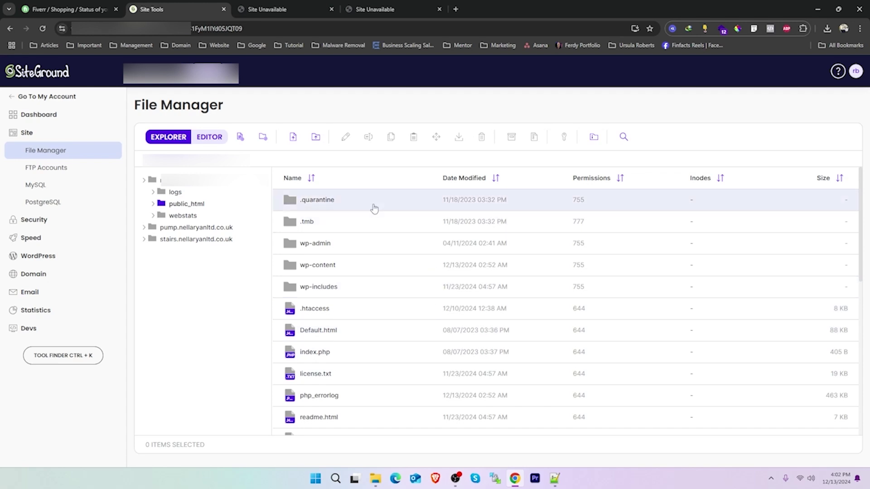
pyautogui.scroll(-6, 395, 286)
pyautogui.scroll(-2, 398, 288)
pyautogui.scroll(10, 401, 288)
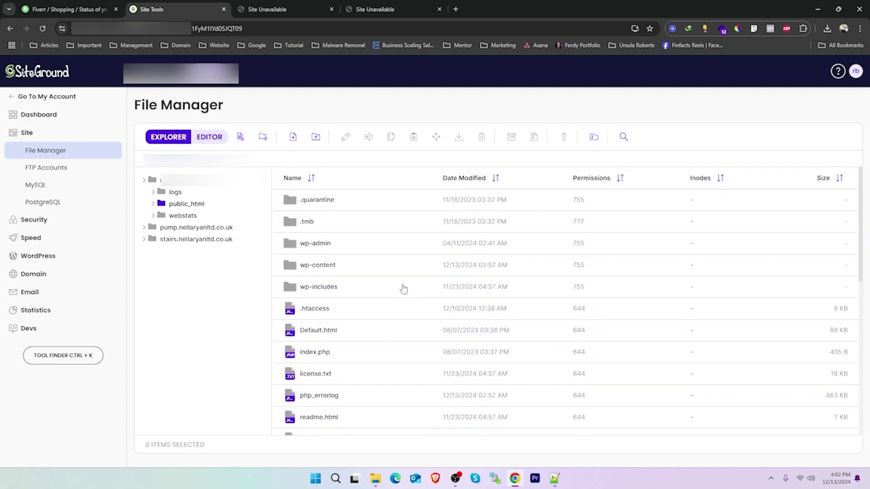
pyautogui.click(338, 249)
pyautogui.keyDown('ctrl'); pyautogui.click(333, 268); pyautogui.keyUp('ctrl')
pyautogui.keyDown('ctrl'); pyautogui.click(333, 290); pyautogui.keyUp('ctrl')
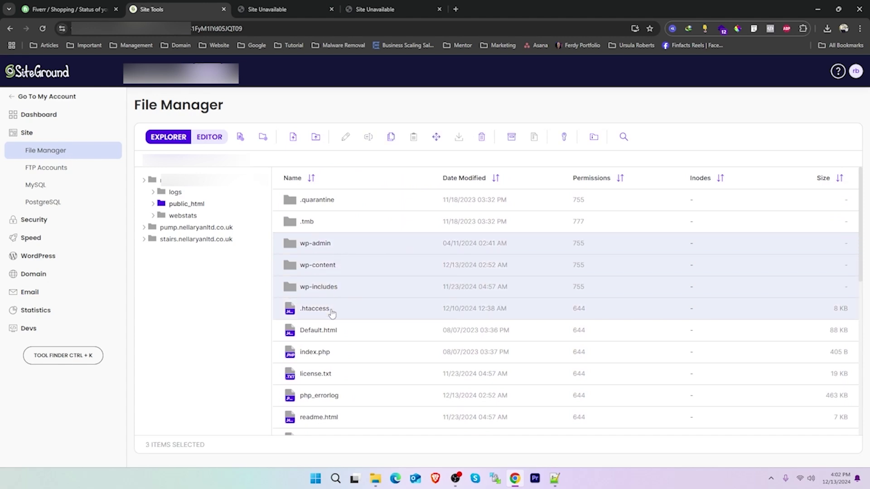
pyautogui.keyDown('ctrl'); pyautogui.click(333, 310); pyautogui.keyUp('ctrl')
pyautogui.keyDown('ctrl'); pyautogui.click(333, 338); pyautogui.keyUp('ctrl')
pyautogui.keyDown('ctrl'); pyautogui.click(331, 352); pyautogui.keyUp('ctrl')
pyautogui.keyDown('ctrl'); pyautogui.click(332, 375); pyautogui.keyUp('ctrl')
pyautogui.keyDown('ctrl'); pyautogui.click(335, 396); pyautogui.keyUp('ctrl')
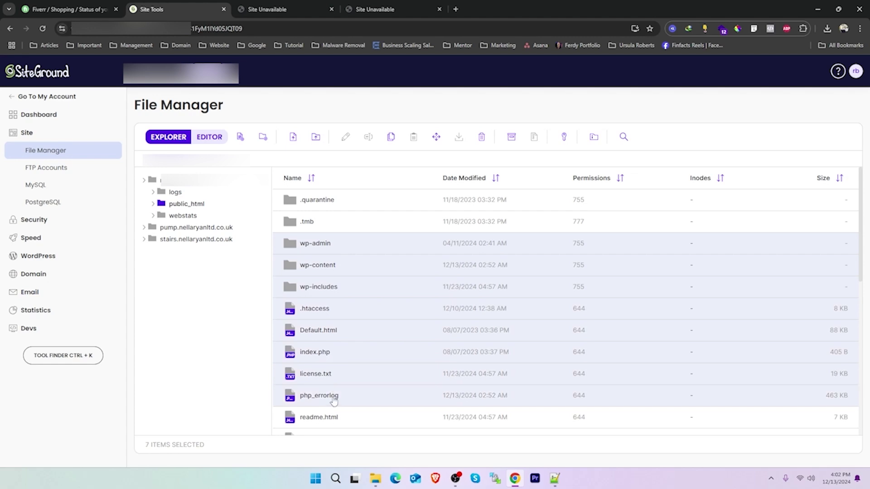
pyautogui.scroll(-3, 394, 305)
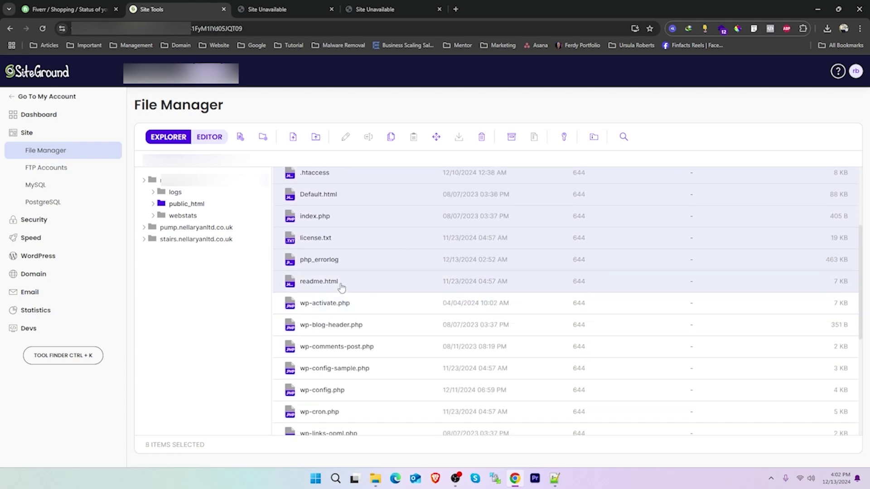
pyautogui.scroll(-5, 340, 287)
pyautogui.keyDown('shift'); pyautogui.click(410, 384); pyautogui.keyUp('shift')
pyautogui.scroll(7, 320, 354)
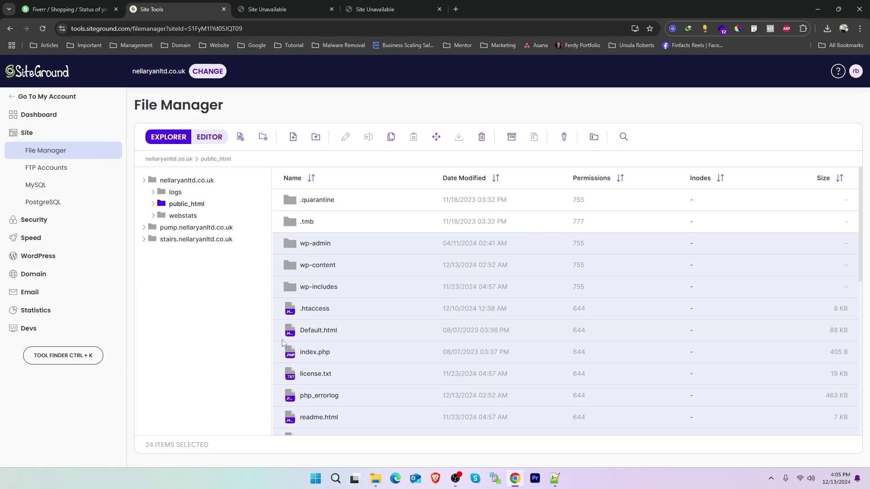
# Step: Create a new folder named Backup in public_html
pyautogui.click(263, 137)
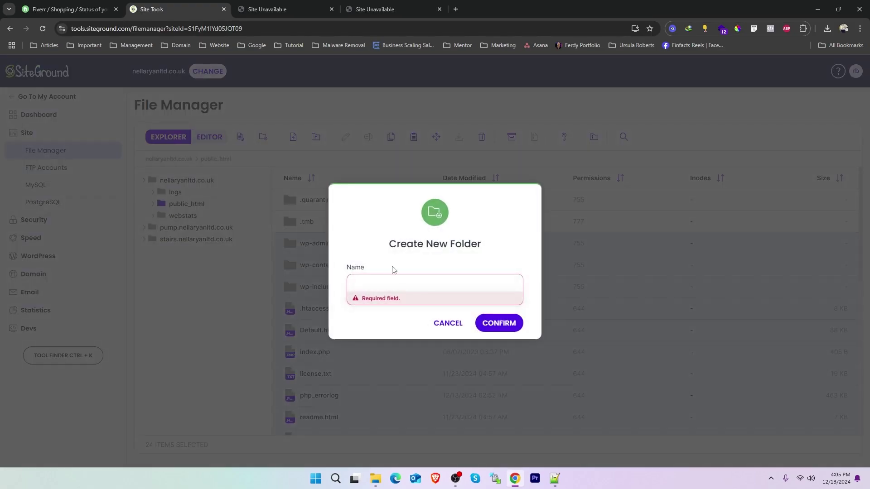
pyautogui.click(397, 285)
pyautogui.write('Backup')
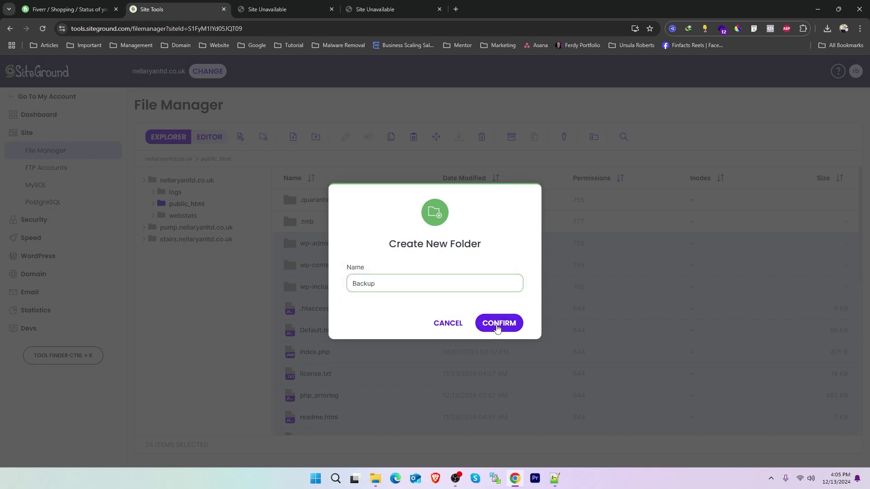
pyautogui.click(498, 324)
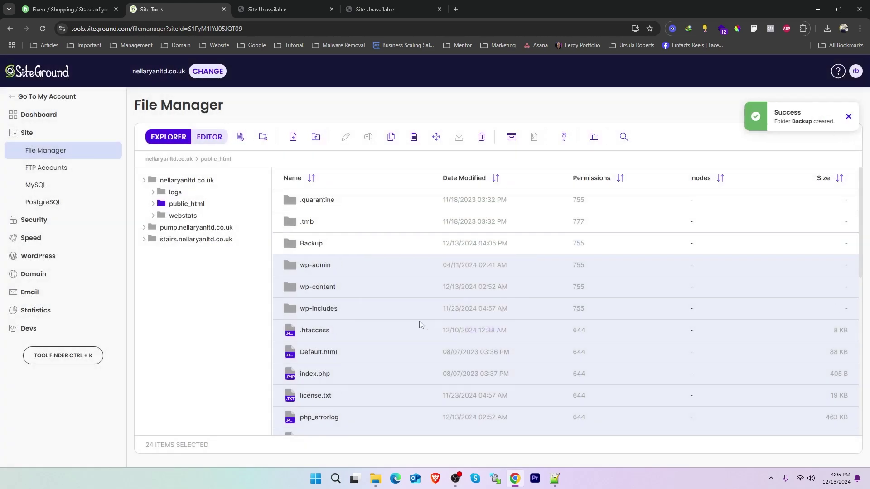
# Step: Paste the copied WordPress files and folders into the Backup folder and dismiss the completion notice
pyautogui.doubleClick(301, 247)
pyautogui.rightClick(333, 243)
pyautogui.click(358, 310)
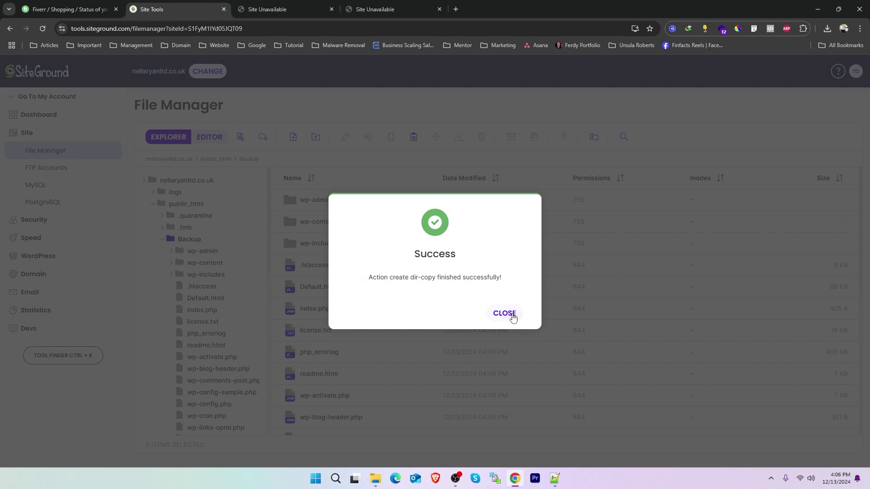
pyautogui.click(512, 317)
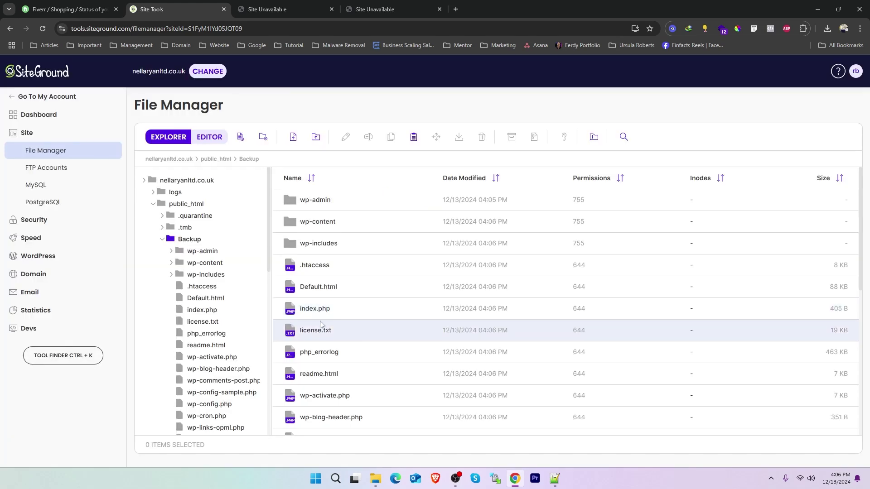
# Step: Select the backup.zip archive in public_html
pyautogui.click(310, 249)
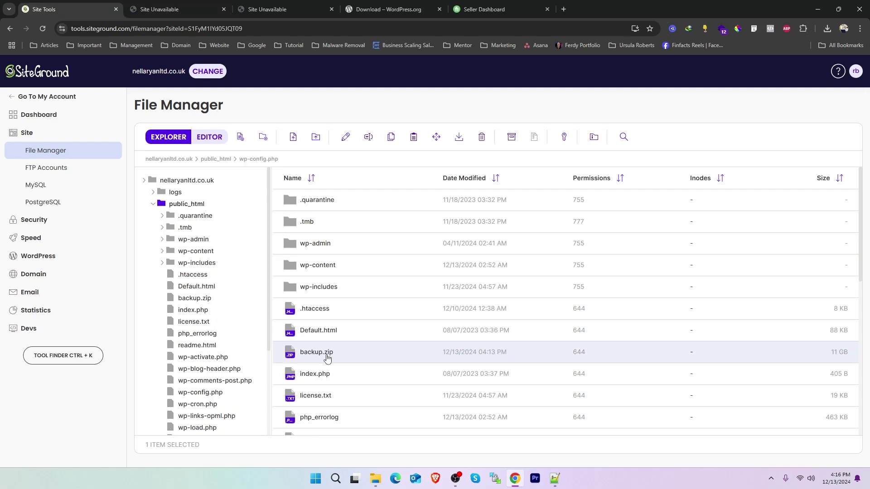
pyautogui.click(327, 358)
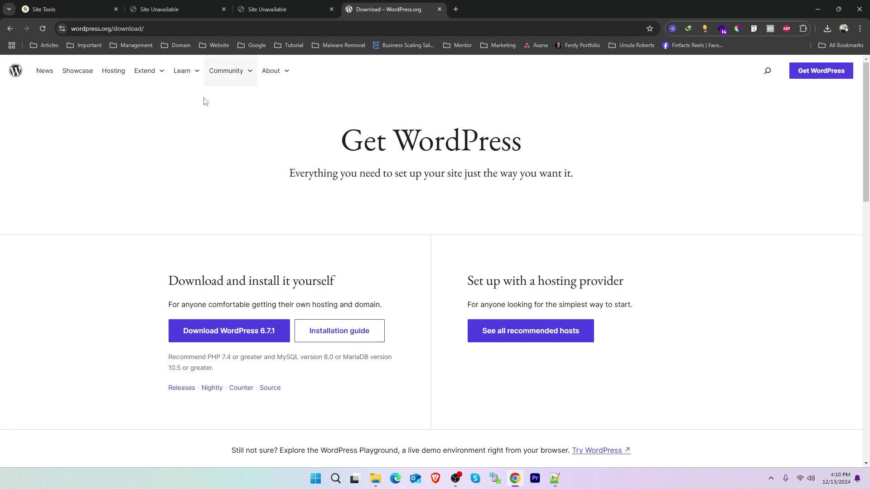
# Step: Download WordPress 6.7.1 from WordPress.org, keeping the option to show the download complete dialog if the existing file is complete
pyautogui.moveTo(522, 142); pyautogui.dragTo(327, 146)
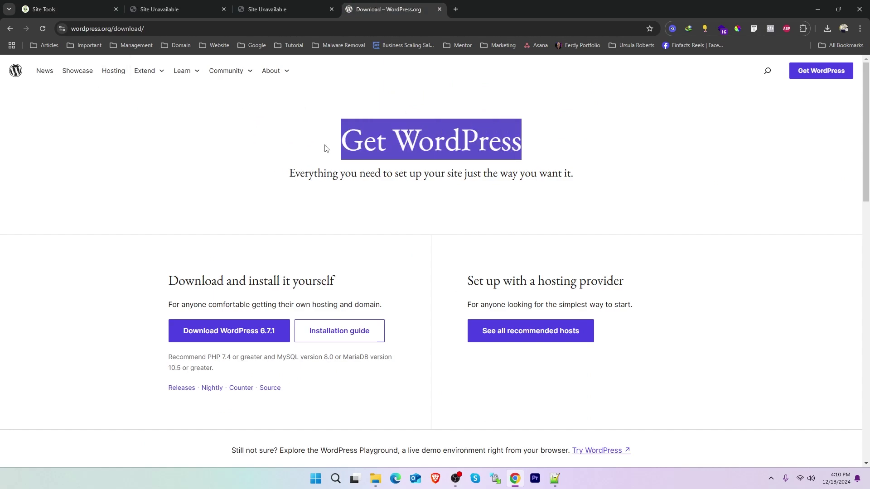
pyautogui.click(222, 171)
pyautogui.moveTo(338, 143); pyautogui.dragTo(540, 141)
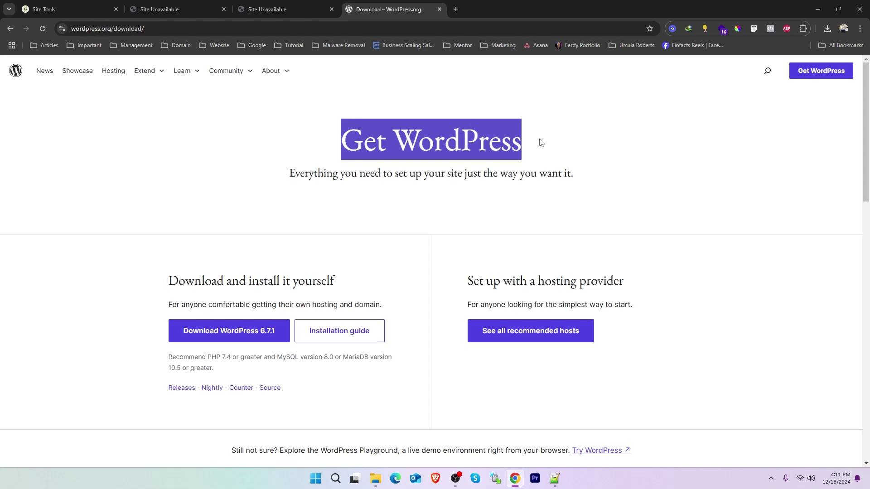
pyautogui.click(240, 334)
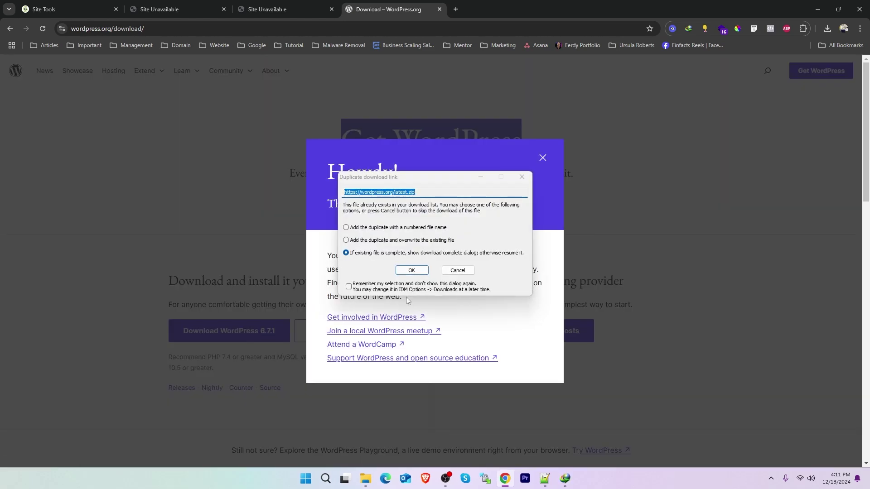
pyautogui.click(411, 271)
pyautogui.click(451, 267)
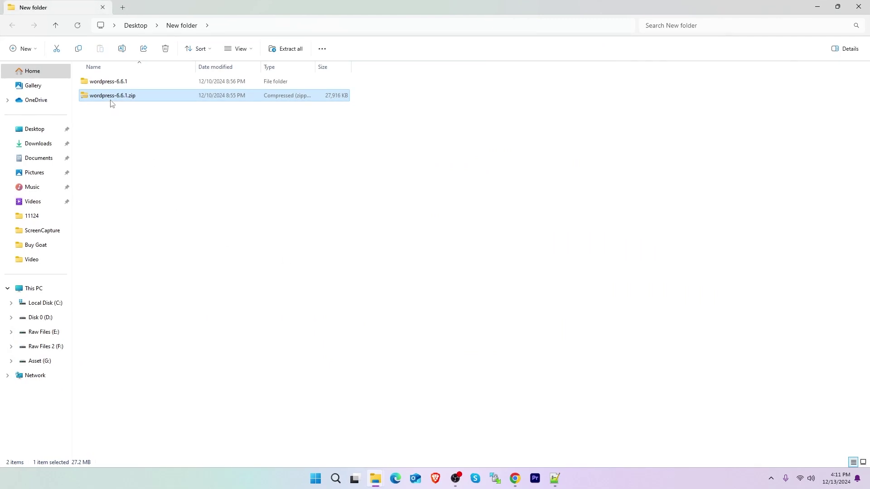
# Step: Open the wordpress folder inside the extracted wordpress-6.6.1 folder and look over its contents
pyautogui.doubleClick(104, 84)
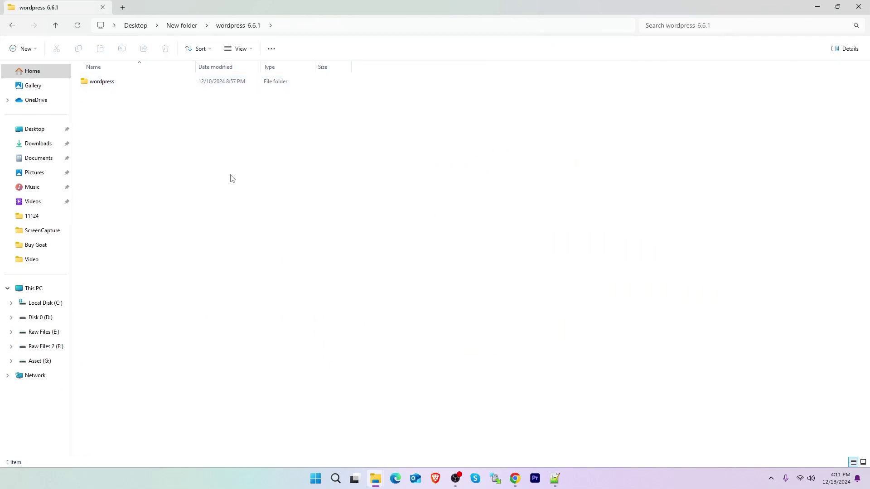
pyautogui.doubleClick(96, 84)
pyautogui.moveTo(299, 406); pyautogui.dragTo(97, 80)
pyautogui.click(201, 404)
pyautogui.moveTo(214, 421); pyautogui.dragTo(89, 74)
pyautogui.click(443, 340)
pyautogui.moveTo(218, 441); pyautogui.dragTo(82, 68)
pyautogui.click(517, 249)
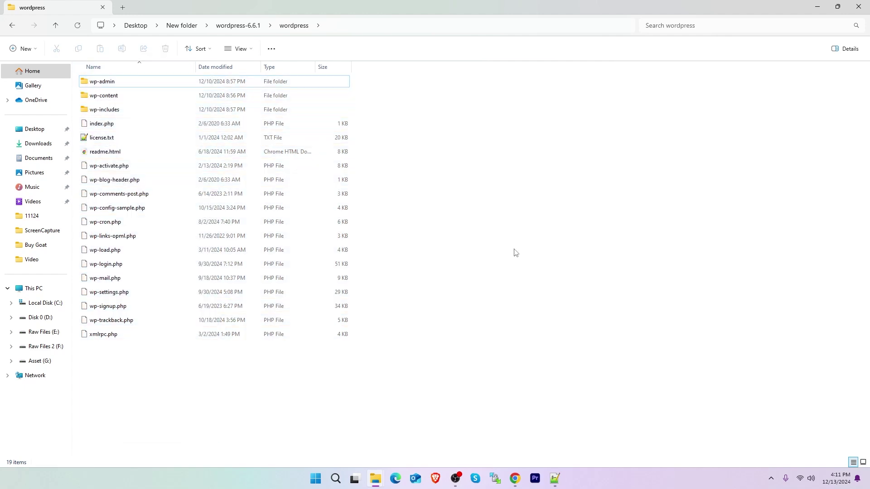
# Step: Examine the wp-content folder and the loose core files in the wordpress folder
pyautogui.click(89, 98)
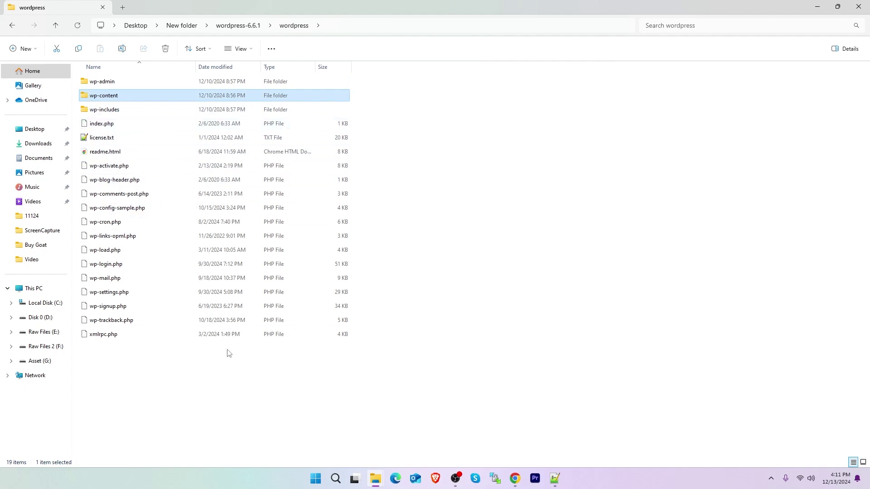
pyautogui.click(228, 403)
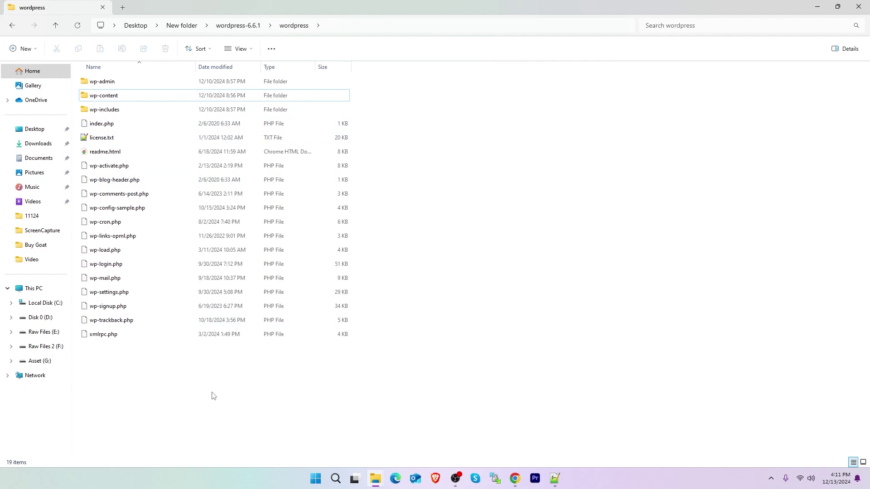
pyautogui.moveTo(181, 427); pyautogui.dragTo(112, 299)
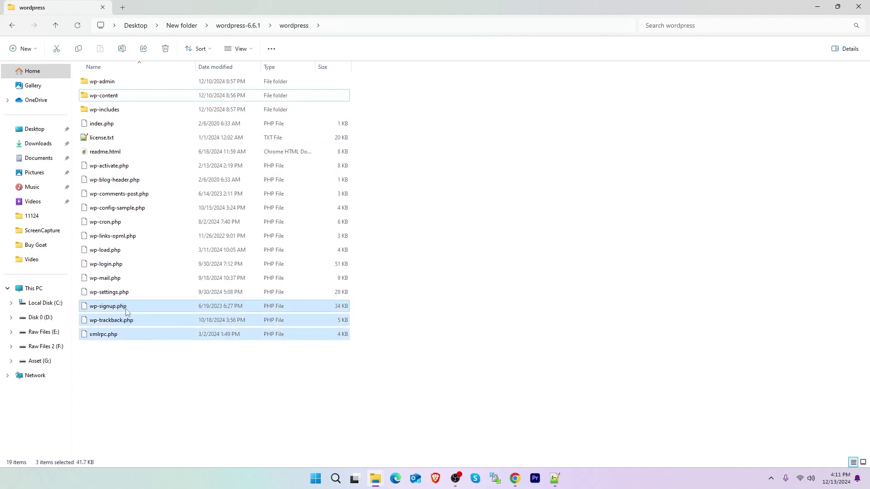
pyautogui.click(160, 359)
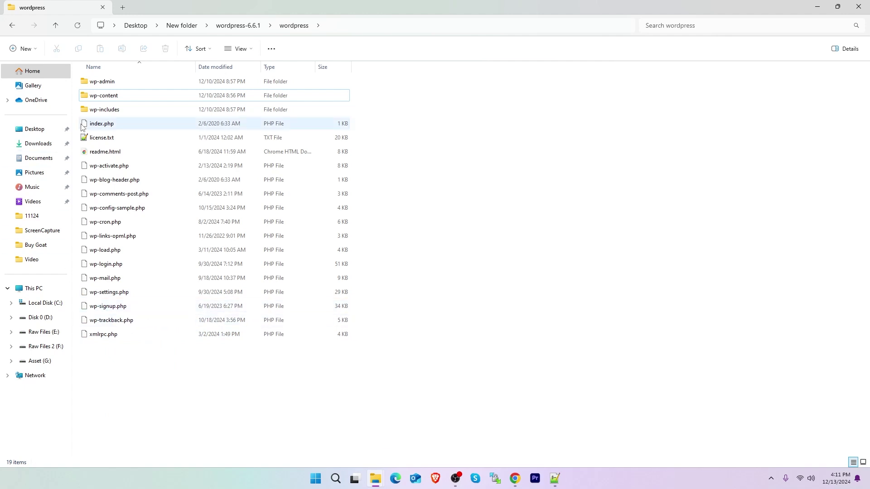
pyautogui.click(96, 100)
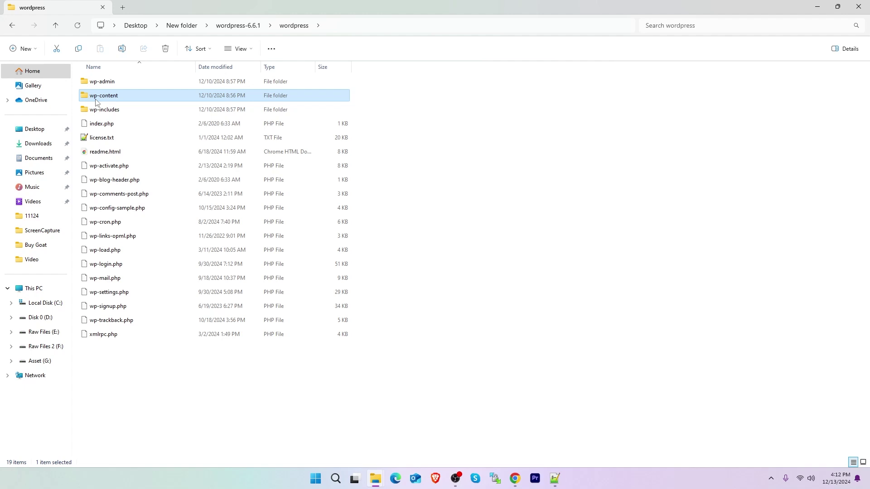
pyautogui.moveTo(109, 100)
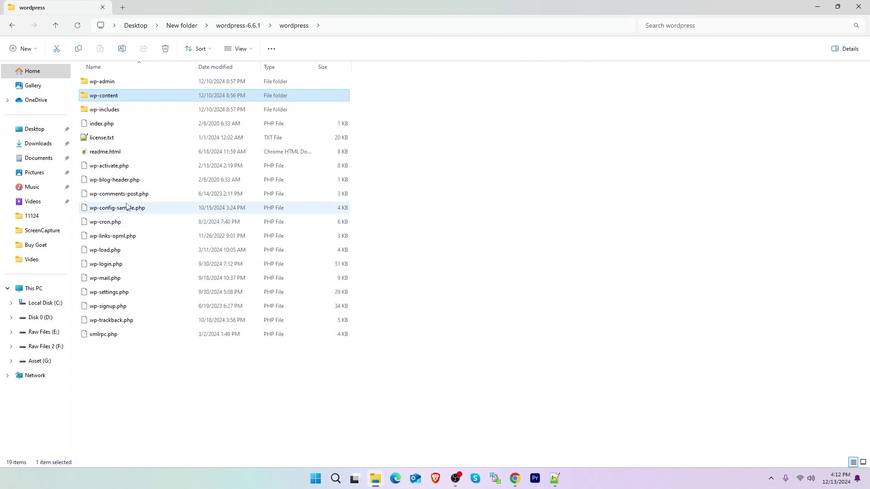
# Step: Rename wp-config-sample.php in the local wordpress folder to wp-config.php
pyautogui.click(110, 212)
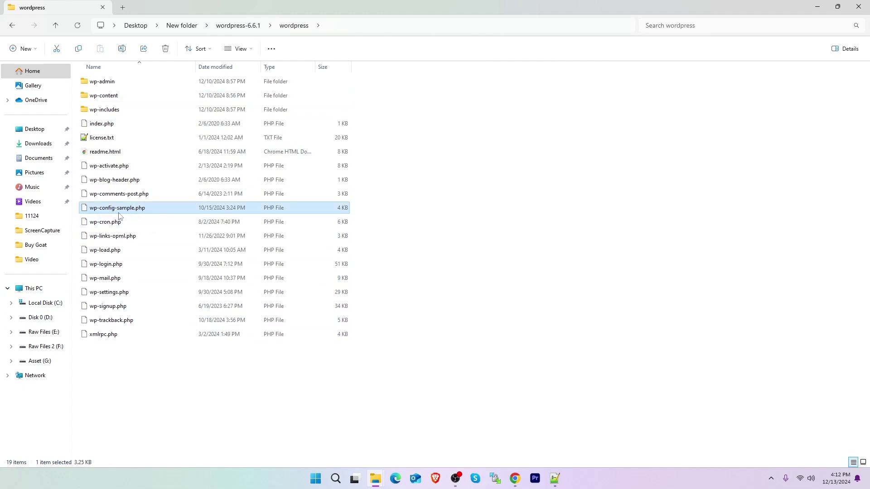
pyautogui.moveTo(120, 213)
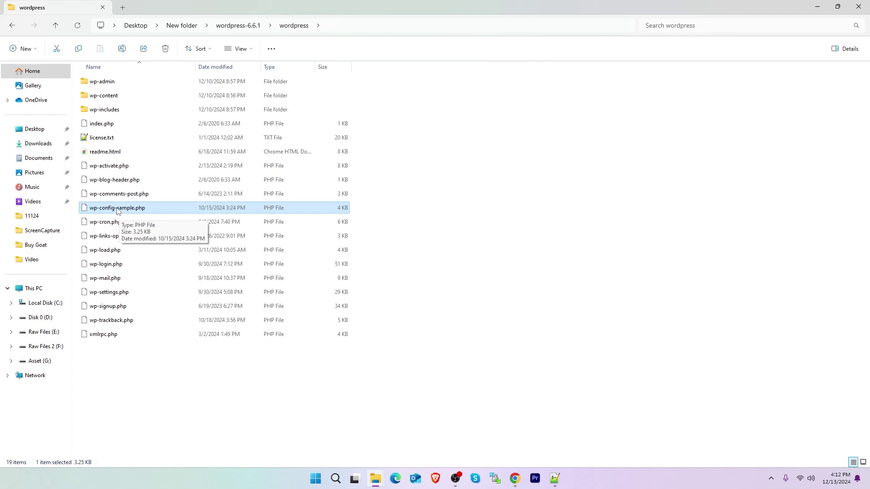
pyautogui.rightClick(118, 211)
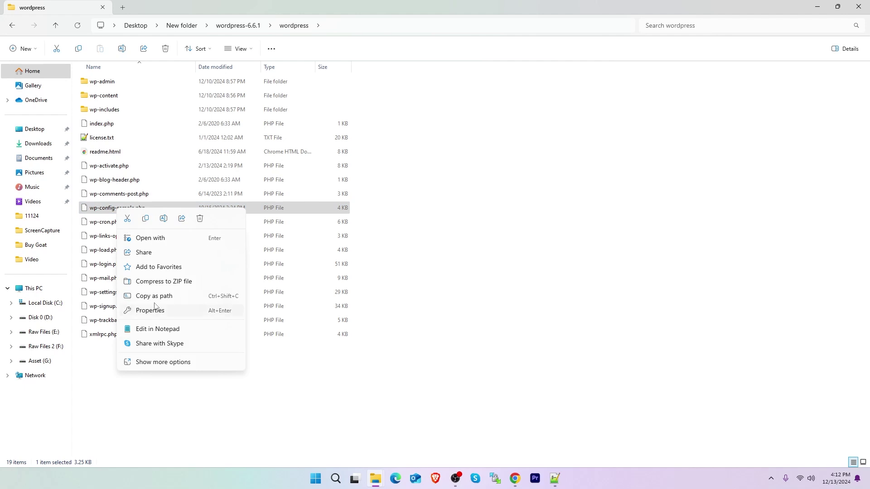
pyautogui.click(161, 362)
pyautogui.click(162, 377)
pyautogui.click(123, 208)
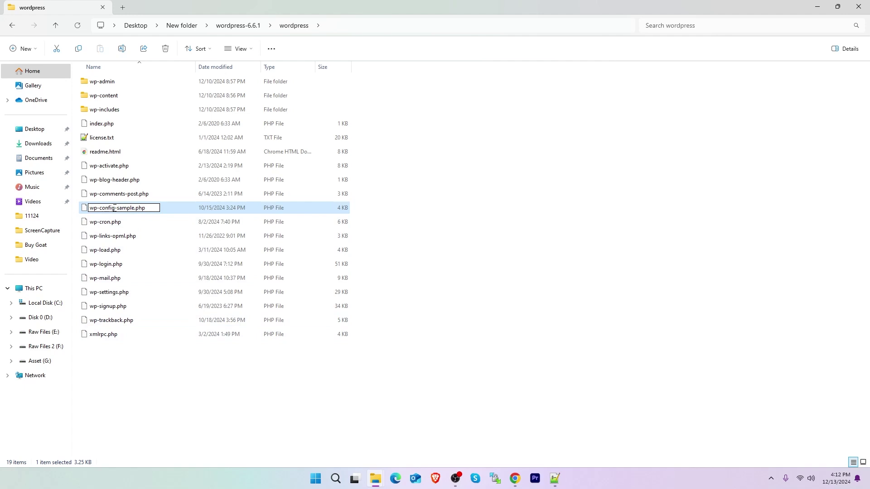
pyautogui.moveTo(122, 208); pyautogui.dragTo(133, 208)
pyautogui.press('Delete')
pyautogui.press('Return')
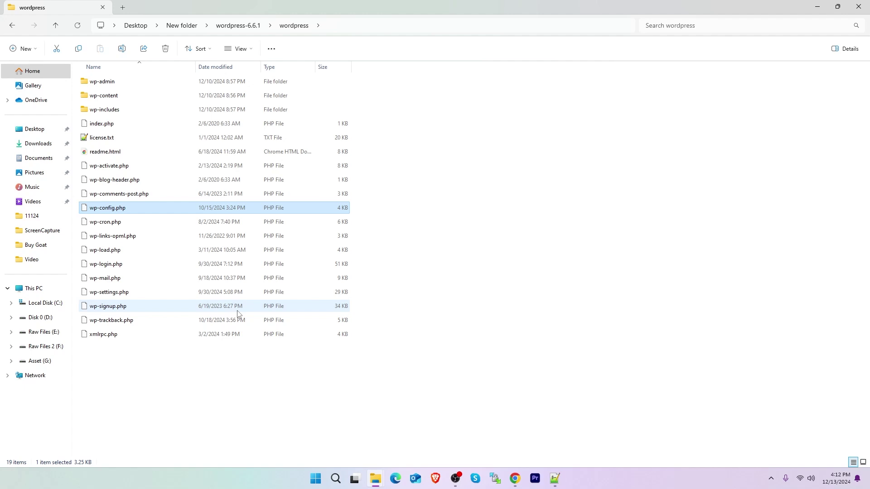
# Step: Select every item in the local wordpress folder except the wp-content folder and wp-config.php
pyautogui.click(155, 377)
pyautogui.click(110, 210)
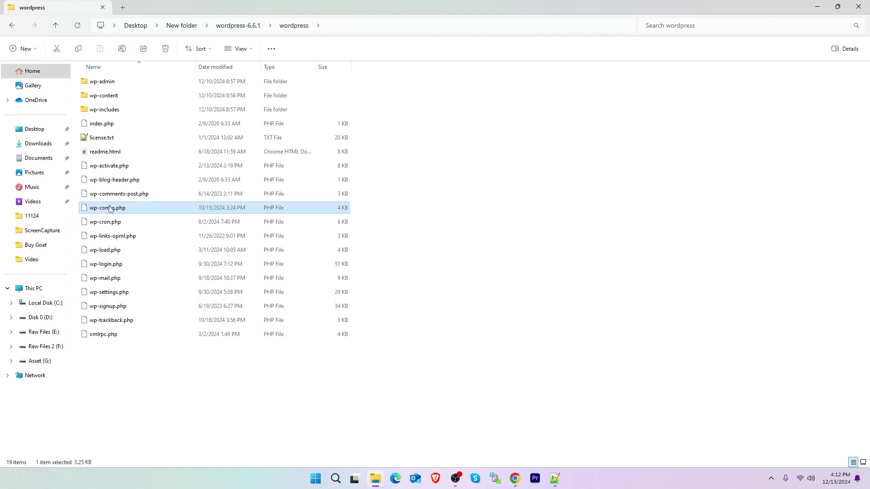
pyautogui.keyDown('ctrl'); pyautogui.click(111, 97); pyautogui.keyUp('ctrl')
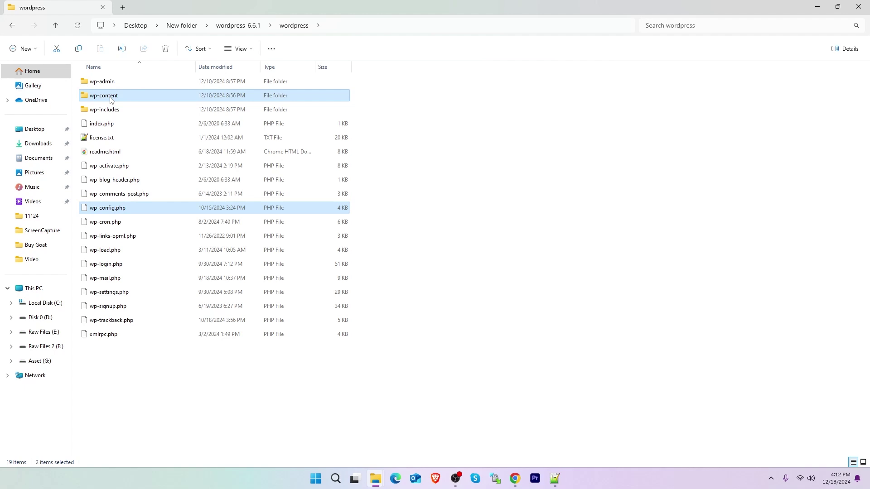
pyautogui.moveTo(117, 369); pyautogui.dragTo(83, 81)
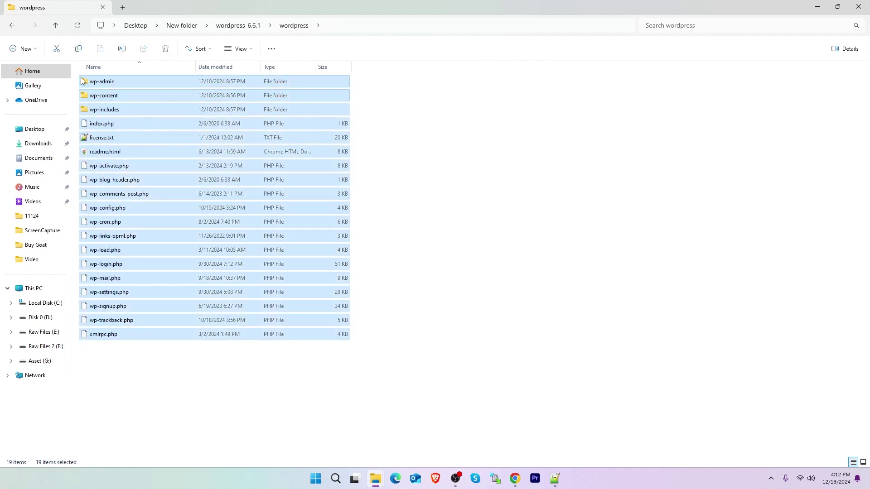
pyautogui.keyDown('ctrl'); pyautogui.click(100, 96); pyautogui.keyUp('ctrl')
pyautogui.keyDown('ctrl'); pyautogui.click(104, 208); pyautogui.keyUp('ctrl')
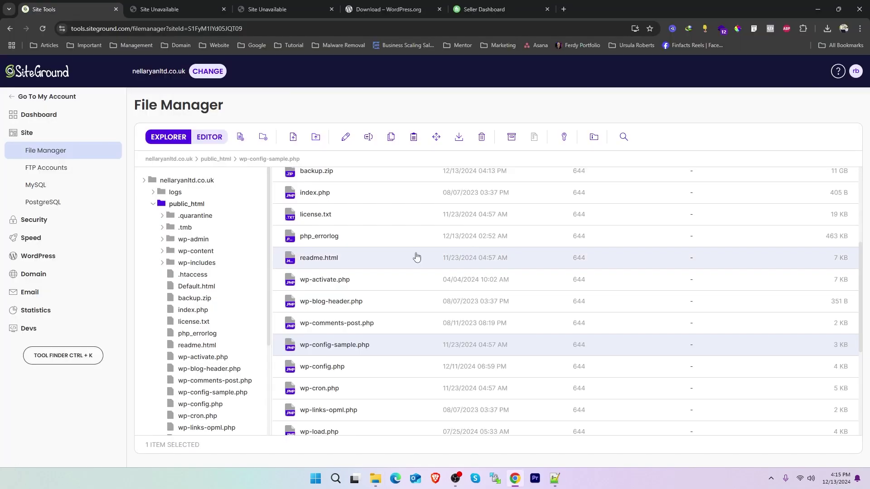
# Step: Compare the public_html contents in the SiteGround File Manager with the local WordPress files, checking the wp-content folder and wp-config.php
pyautogui.scroll(5, 413, 254)
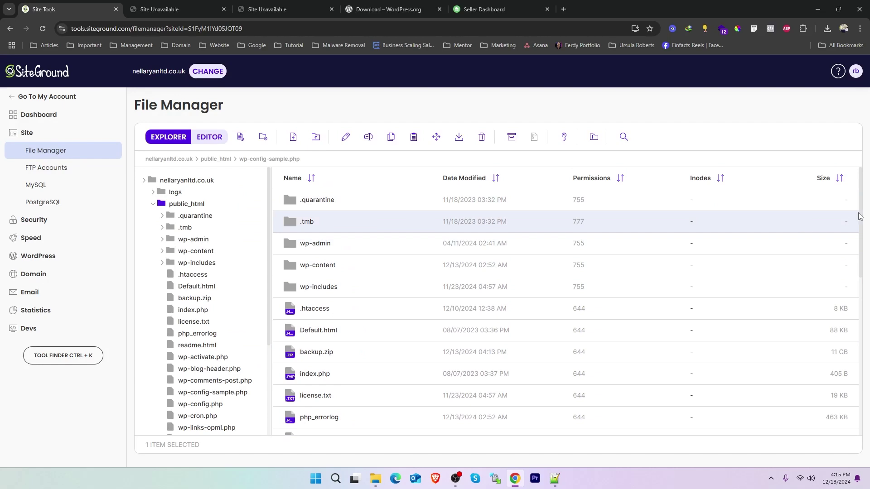
pyautogui.moveTo(861, 216); pyautogui.dragTo(863, 381)
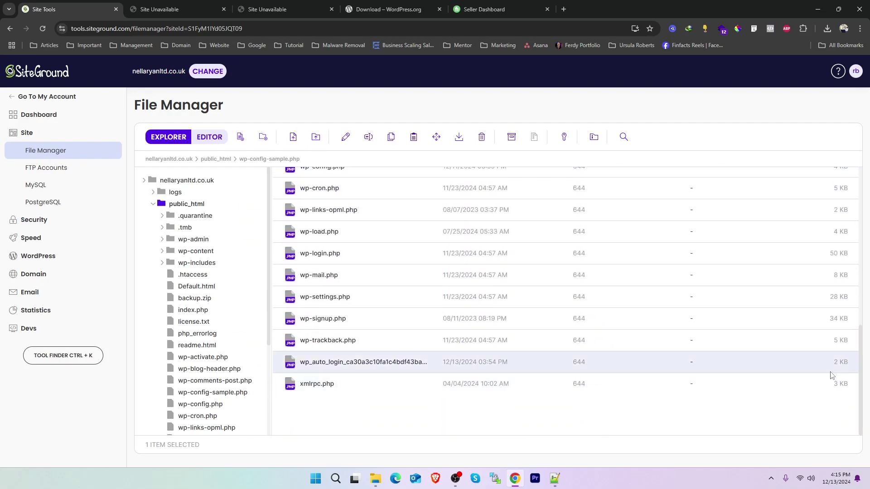
pyautogui.hotkey('alt', 'Tab')
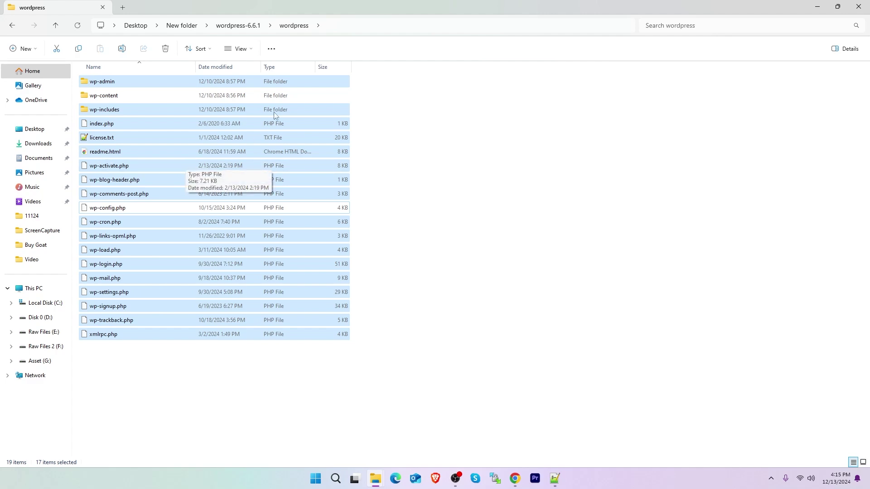
pyautogui.hotkey('alt', 'Tab')
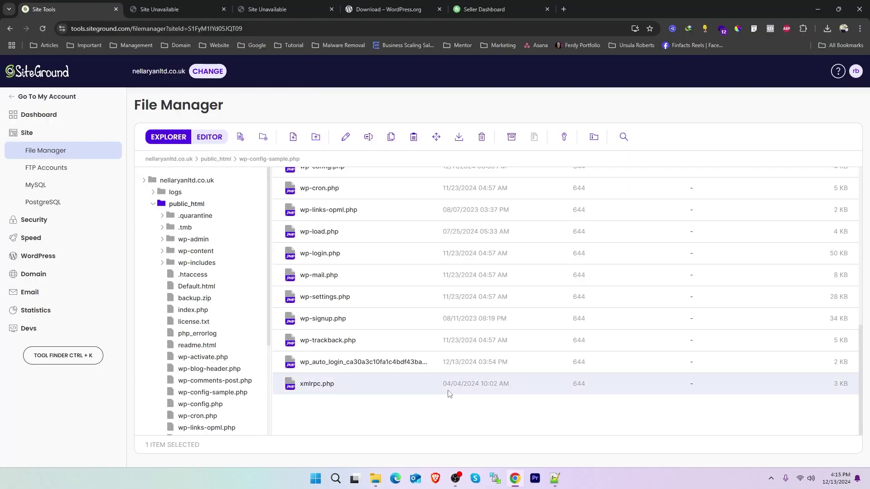
pyautogui.scroll(8, 383, 361)
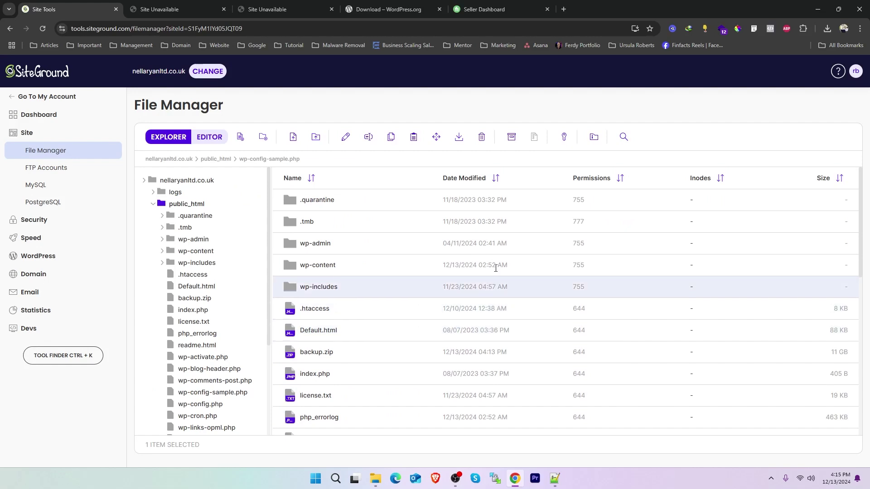
pyautogui.click(301, 270)
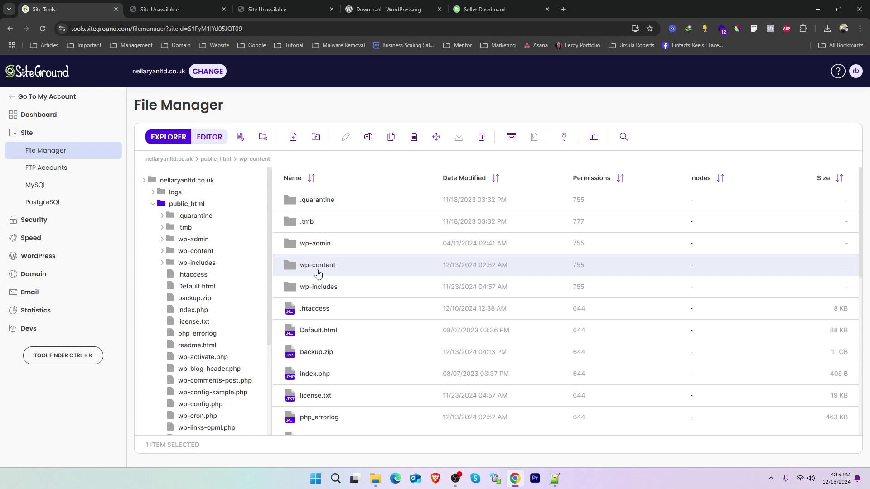
pyautogui.scroll(-5, 408, 293)
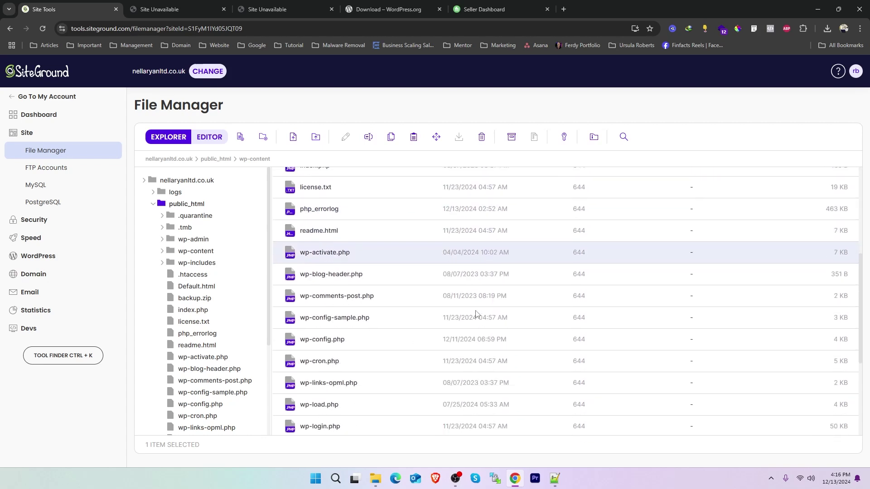
pyautogui.click(314, 325)
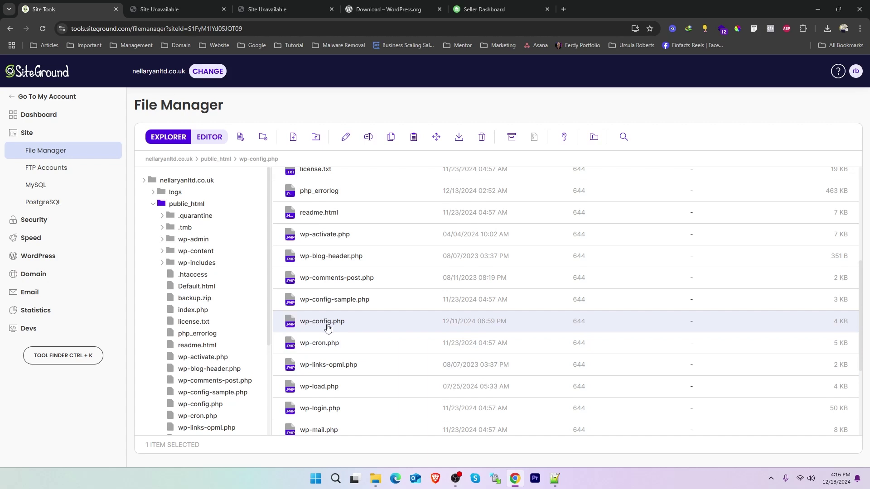
pyautogui.scroll(-4, 326, 333)
pyautogui.scroll(6, 336, 346)
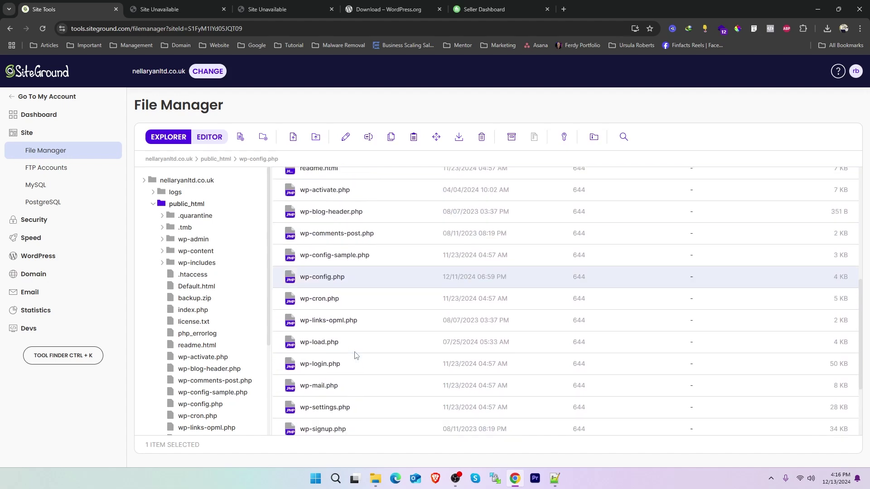
pyautogui.scroll(2, 359, 357)
pyautogui.scroll(-4, 363, 355)
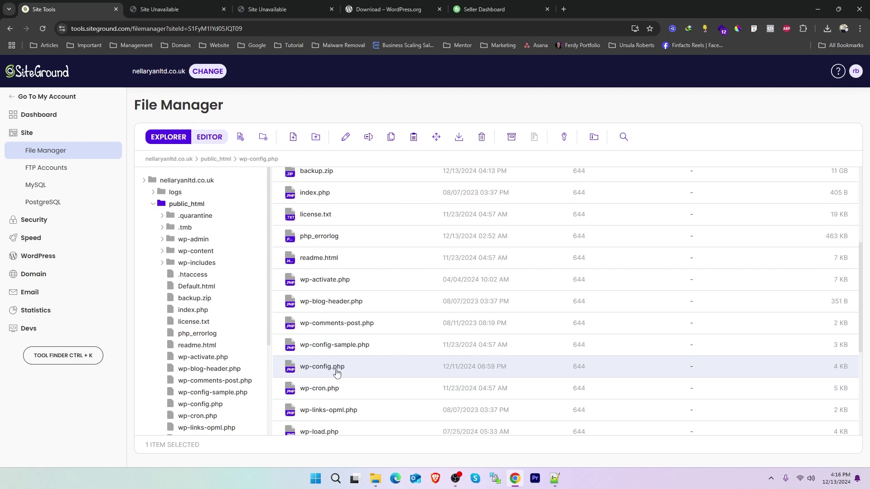
# Step: Delete wp-config-sample.php from public_html on the server
pyautogui.click(310, 349)
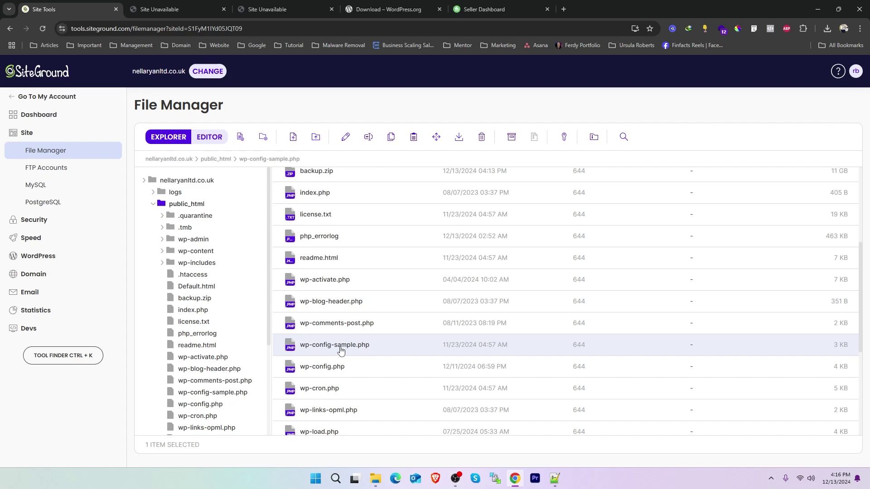
pyautogui.rightClick(341, 351)
pyautogui.click(367, 312)
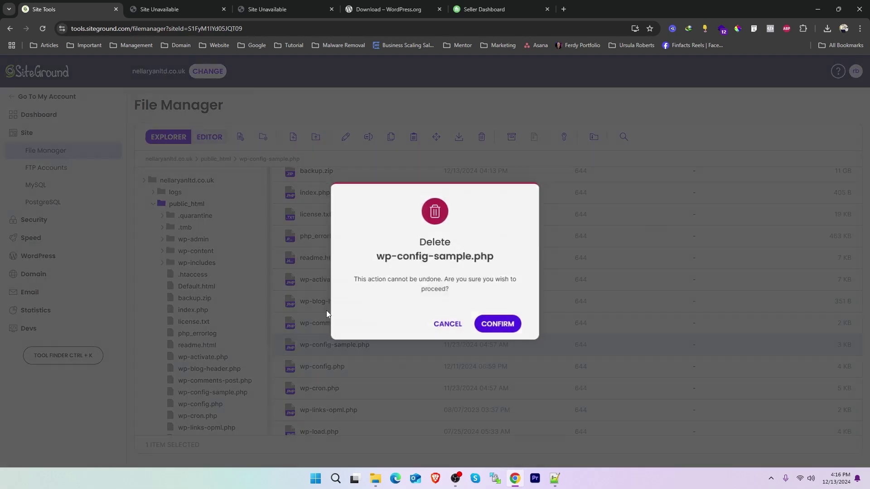
pyautogui.click(494, 323)
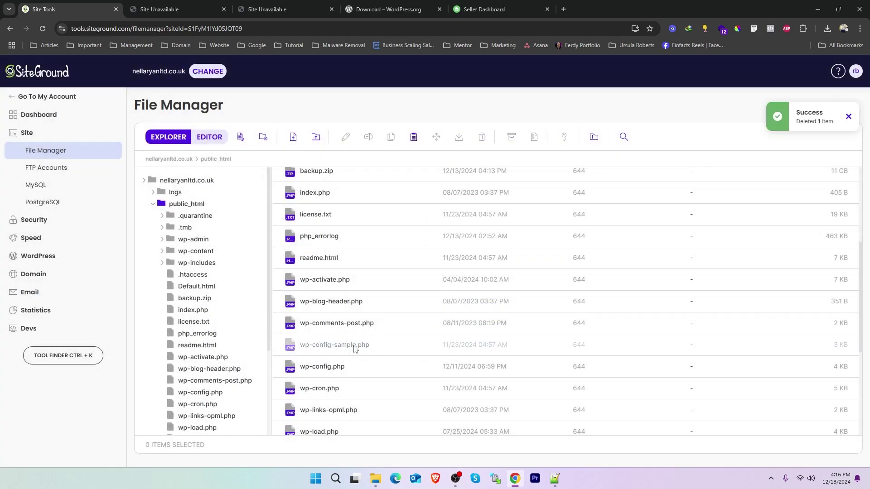
# Step: Examine the remaining public_html items, including wp-config.php, backup.zip and the wp-admin, wp-includes and .tmb folders
pyautogui.click(325, 349)
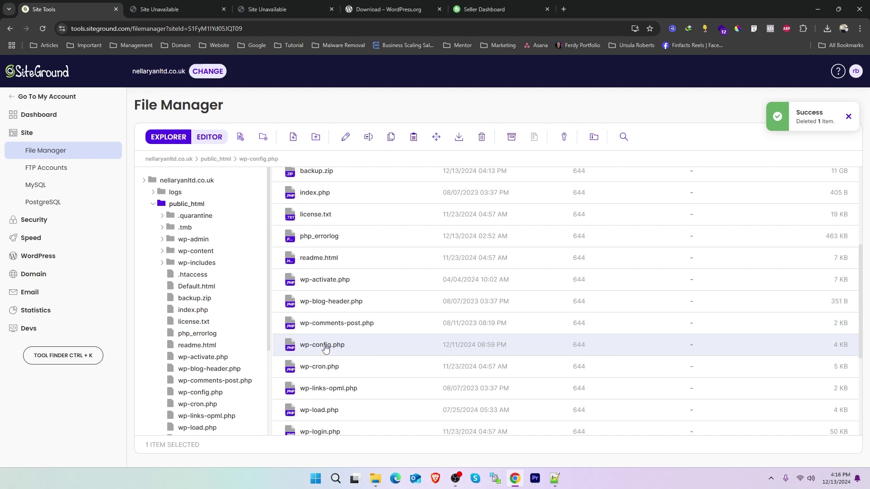
pyautogui.scroll(4, 325, 348)
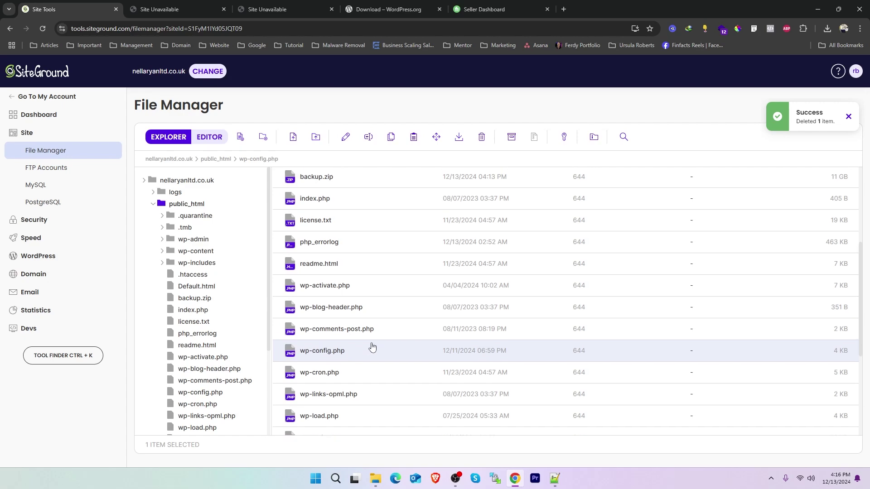
pyautogui.scroll(-8, 331, 290)
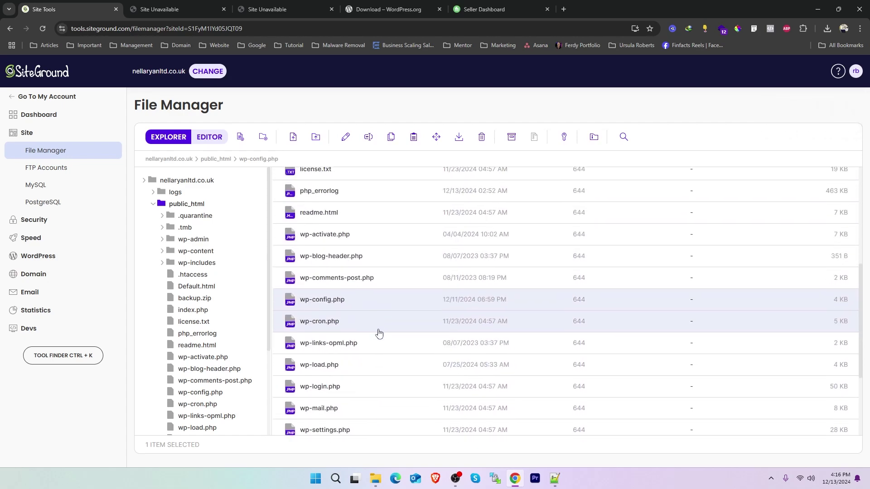
pyautogui.scroll(8, 336, 373)
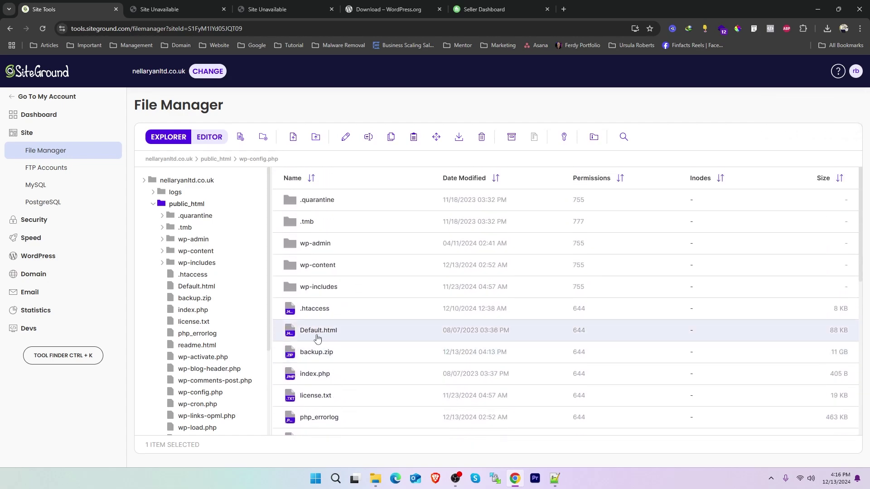
pyautogui.click(327, 358)
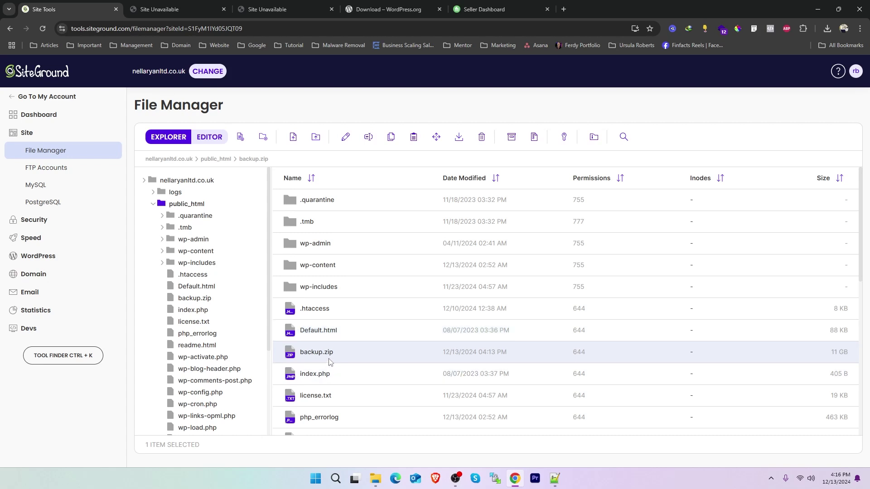
pyautogui.click(315, 247)
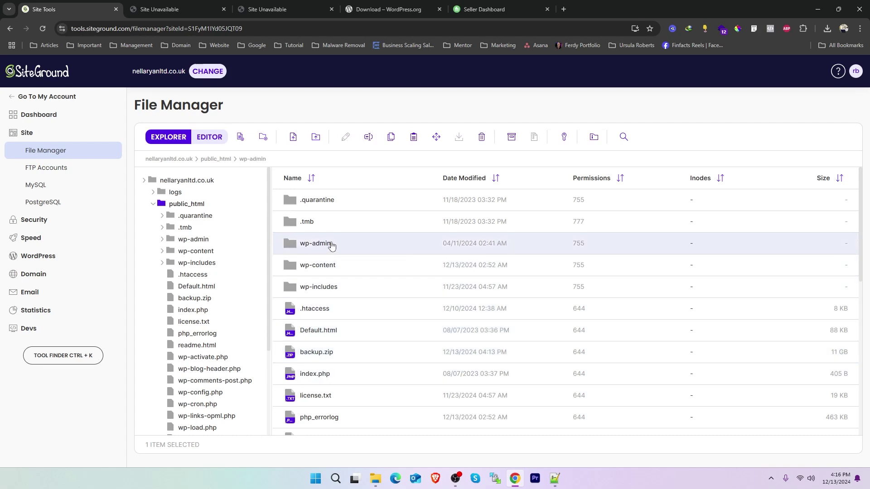
pyautogui.click(332, 289)
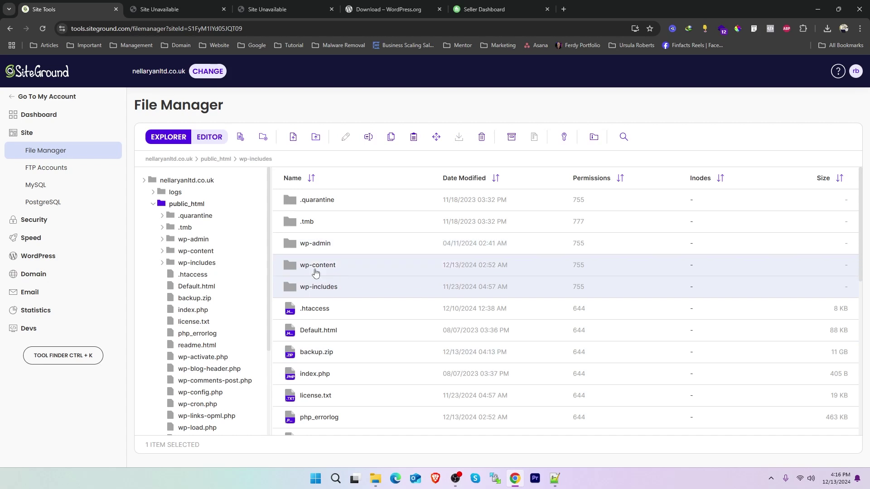
pyautogui.click(307, 224)
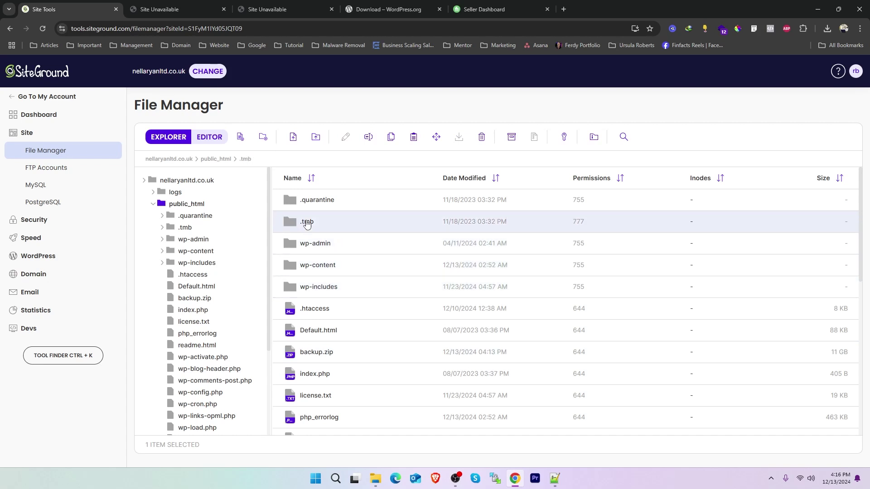
# Step: Open the .htaccess file of public_html for editing and read through its XMLRPC and W3TC Browser Cache rules
pyautogui.click(318, 313)
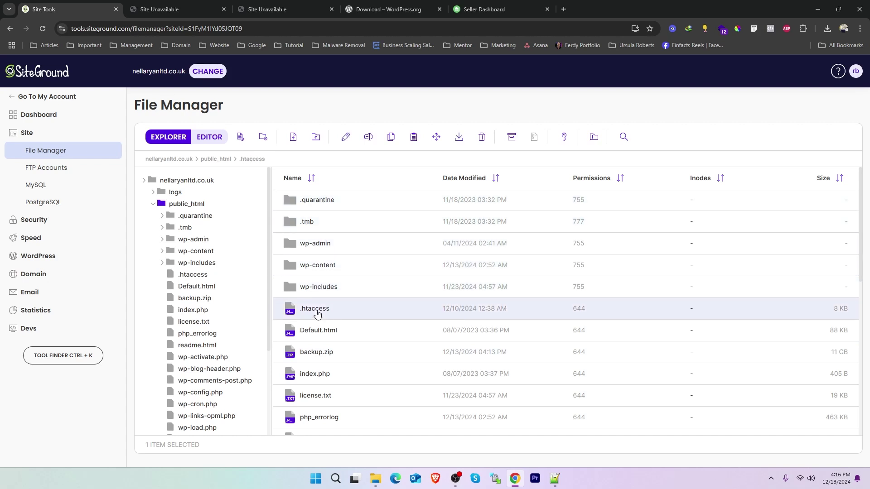
pyautogui.rightClick(317, 314)
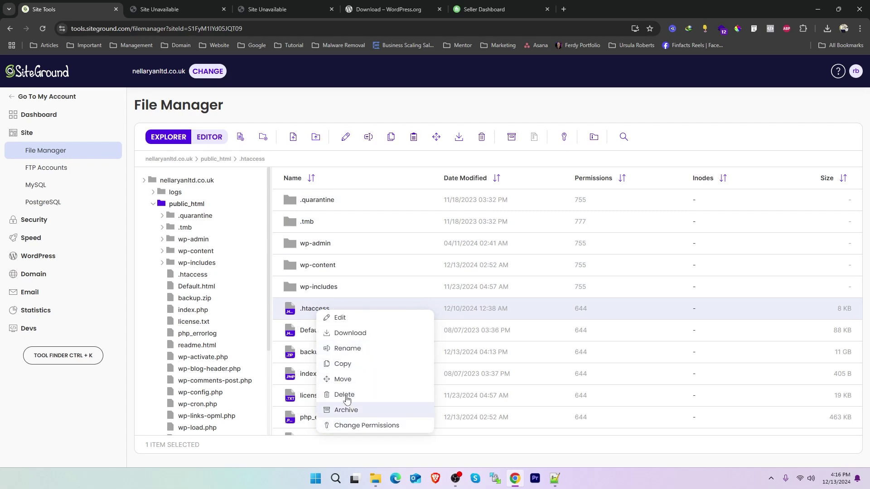
pyautogui.click(344, 318)
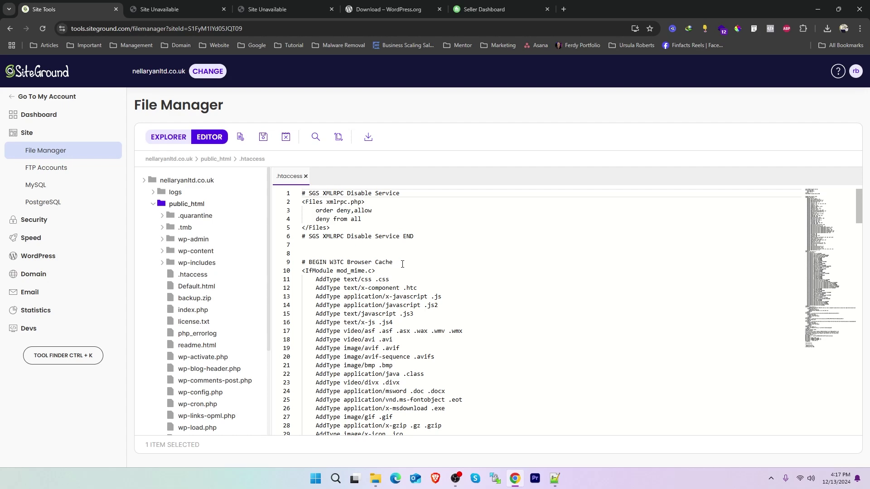
pyautogui.moveTo(402, 264); pyautogui.dragTo(286, 257)
pyautogui.moveTo(412, 195); pyautogui.dragTo(303, 194)
pyautogui.scroll(-9, 430, 253)
pyautogui.scroll(-10, 361, 295)
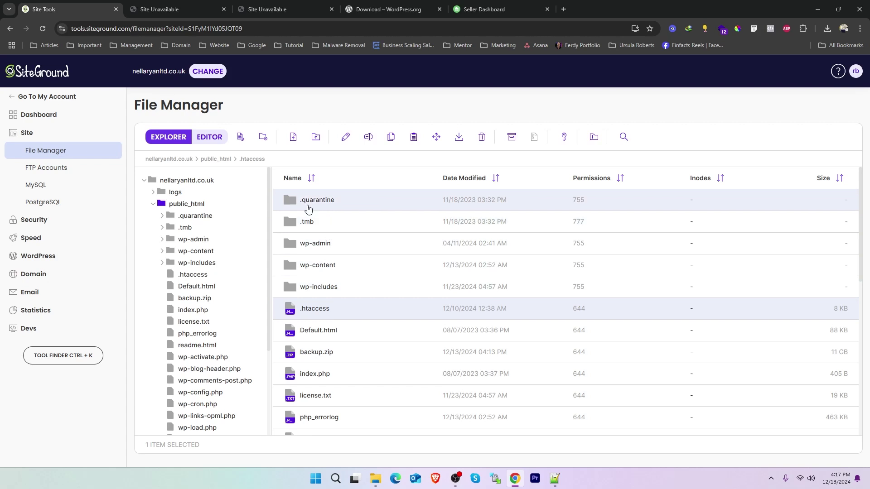
# Step: Select the .quarantine, .tmb, wp-admin and wp-includes folders plus Default.html, index.php and license.txt in public_html, leaving out wp-content
pyautogui.moveTo(324, 204); pyautogui.dragTo(323, 267)
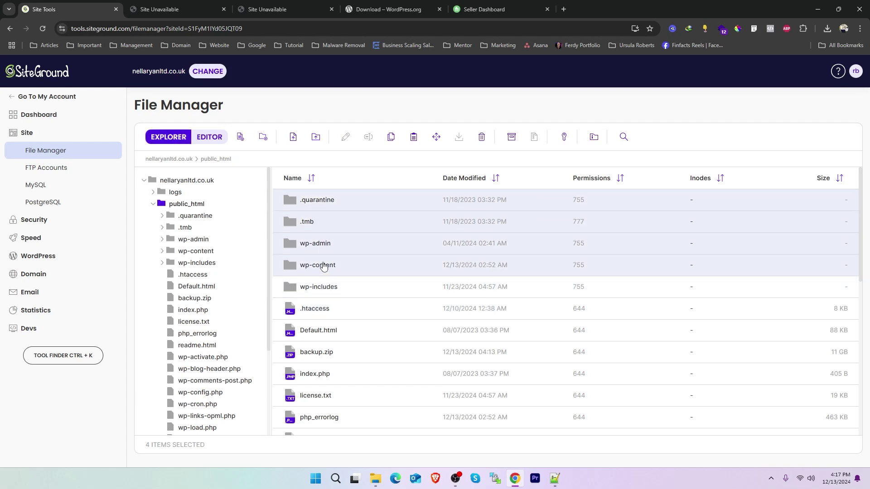
pyautogui.click(323, 268)
pyautogui.moveTo(298, 199)
pyautogui.mouseDown()
pyautogui.moveTo(305, 249)
pyautogui.moveTo(305, 224)
pyautogui.moveTo(322, 274)
pyautogui.mouseUp()
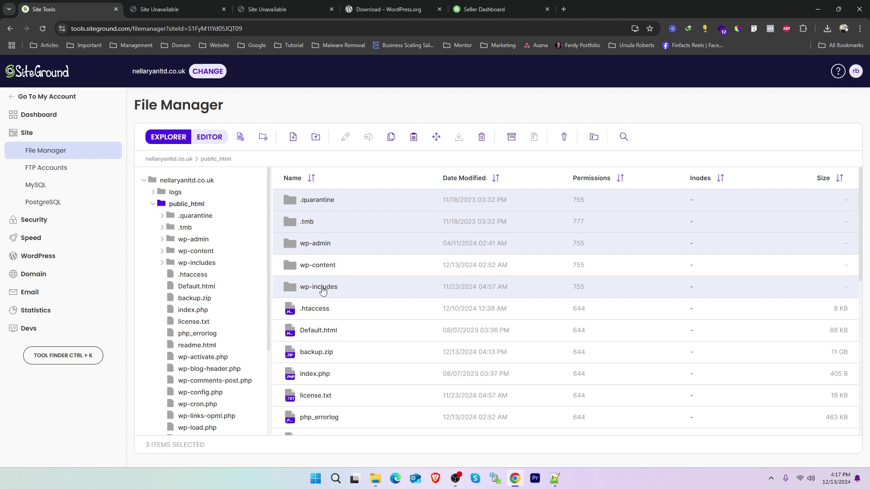
pyautogui.keyDown('ctrl'); pyautogui.click(321, 334); pyautogui.keyUp('ctrl')
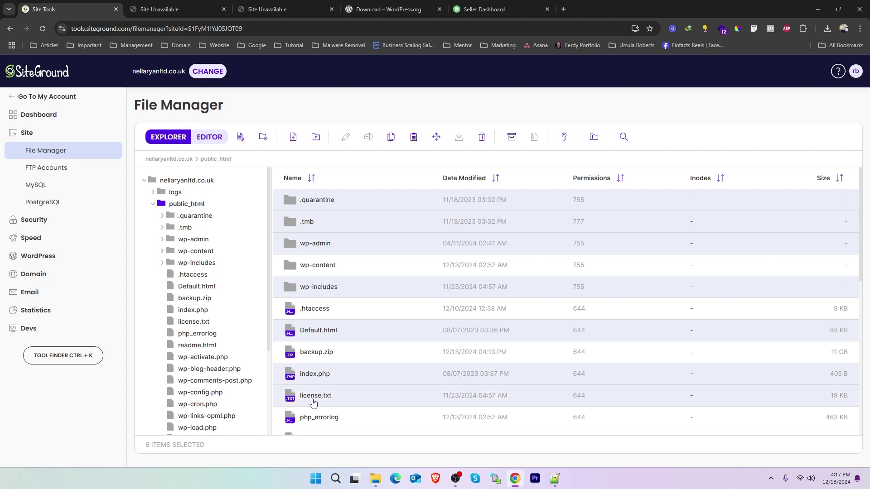
pyautogui.scroll(-3, 327, 395)
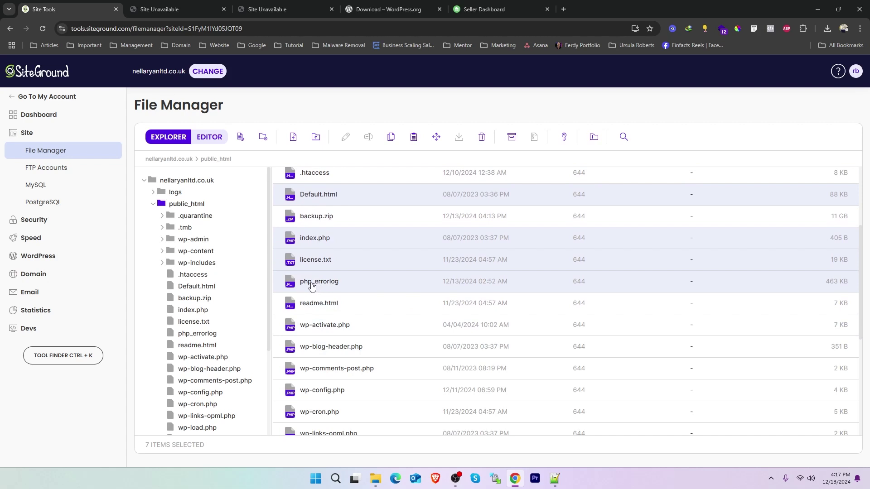
# Step: Add readme.html, wp-activate.php, wp-blog-header.php, wp-comments-post.php and wp-cron.php to the selection, skipping php_errorlog and wp-config.php
pyautogui.keyDown('ctrl'); pyautogui.click(323, 304); pyautogui.keyUp('ctrl')
pyautogui.keyDown('ctrl'); pyautogui.click(337, 327); pyautogui.keyUp('ctrl')
pyautogui.keyDown('ctrl'); pyautogui.click(334, 350); pyautogui.keyUp('ctrl')
pyautogui.keyDown('ctrl'); pyautogui.click(337, 370); pyautogui.keyUp('ctrl')
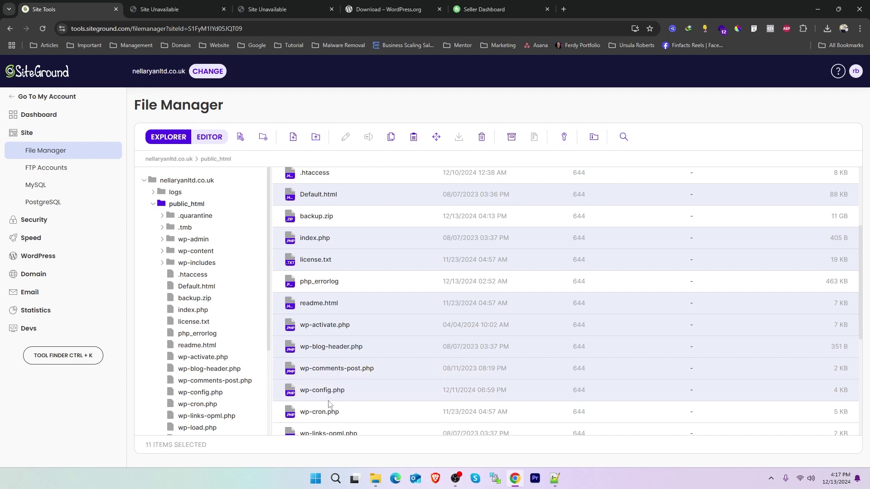
pyautogui.keyDown('ctrl'); pyautogui.click(335, 415); pyautogui.keyUp('ctrl')
pyautogui.scroll(-2, 362, 336)
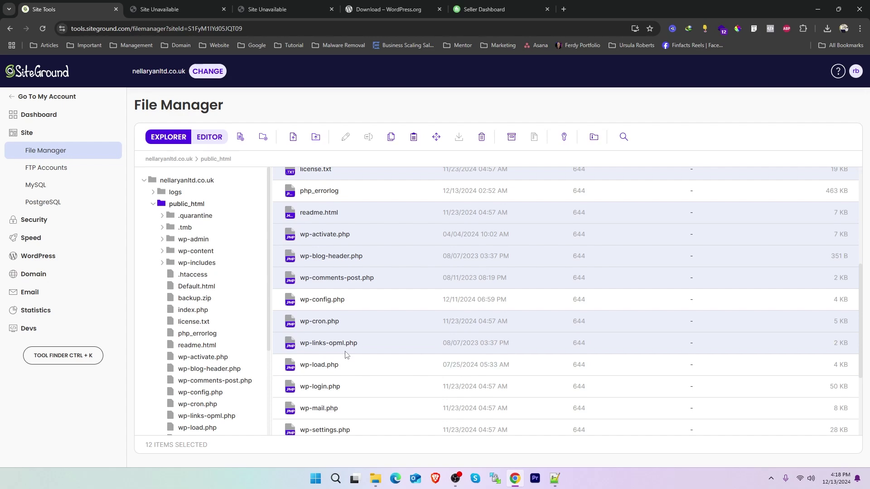
# Step: Check the local WordPress folder's file names and extend the server selection with wp-links-opml.php through wp-signup.php
pyautogui.hotkey('alt', 'Tab')
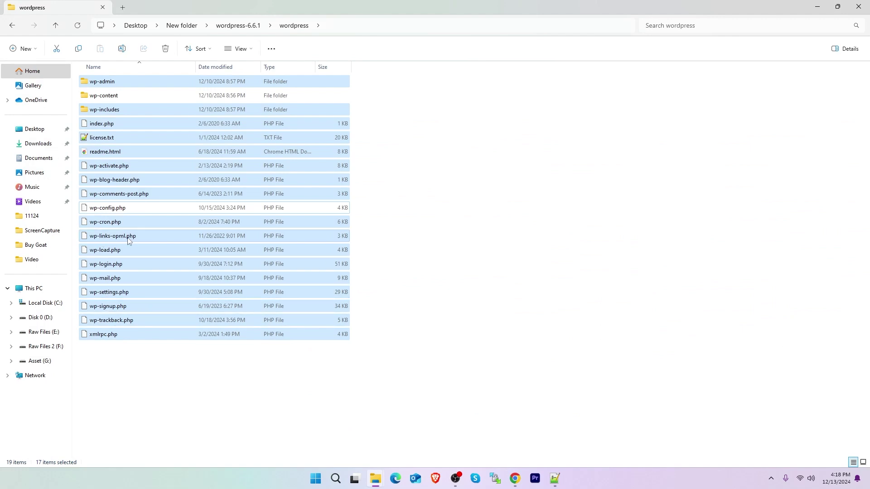
pyautogui.hotkey('alt', 'Tab')
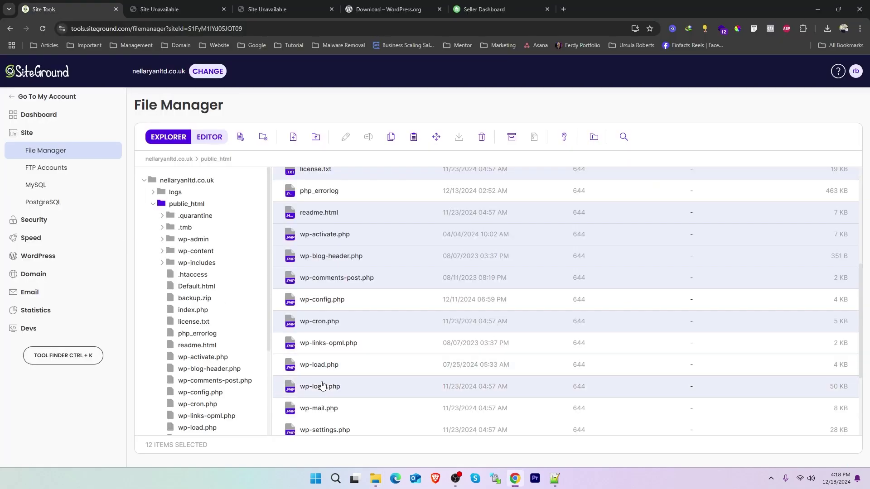
pyautogui.moveTo(313, 350); pyautogui.dragTo(370, 311)
pyautogui.scroll(-3, 412, 334)
pyautogui.hotkey('alt', 'Tab')
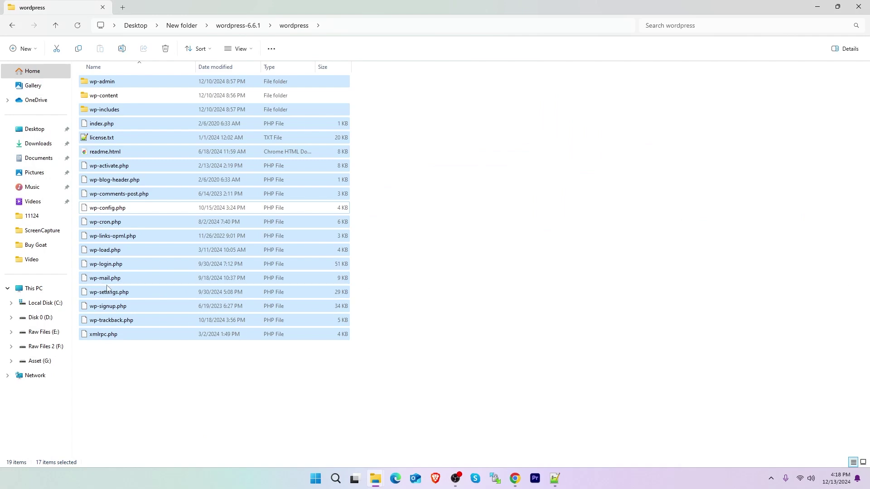
pyautogui.hotkey('alt', 'Tab')
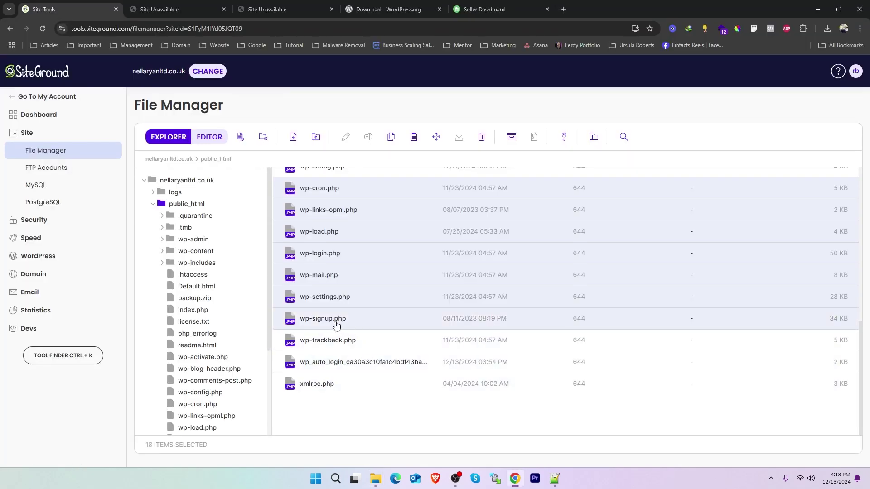
# Step: Add wp-trackback.php, the wp_auto_login file and xmlrpc.php to the selection
pyautogui.keyDown('ctrl'); pyautogui.click(331, 340); pyautogui.keyUp('ctrl')
pyautogui.keyDown('ctrl'); pyautogui.click(331, 362); pyautogui.keyUp('ctrl')
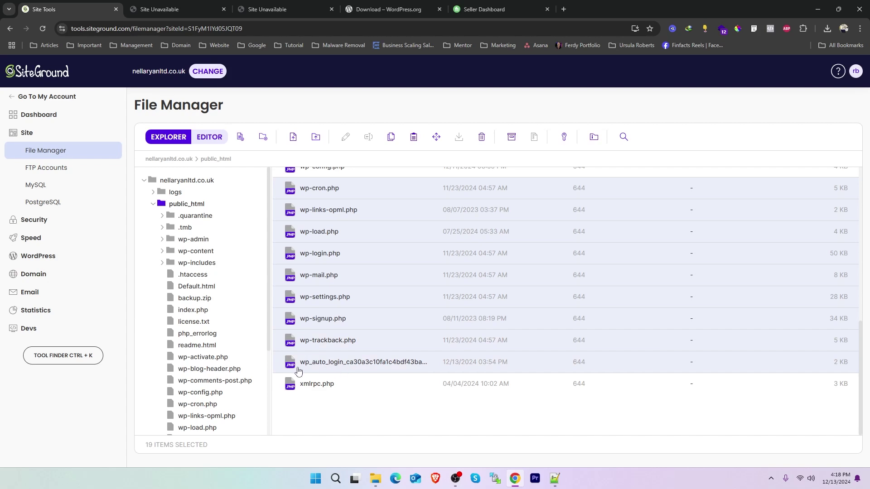
pyautogui.keyDown('ctrl'); pyautogui.click(315, 365); pyautogui.keyUp('ctrl')
pyautogui.keyDown('ctrl'); pyautogui.click(314, 383); pyautogui.keyUp('ctrl')
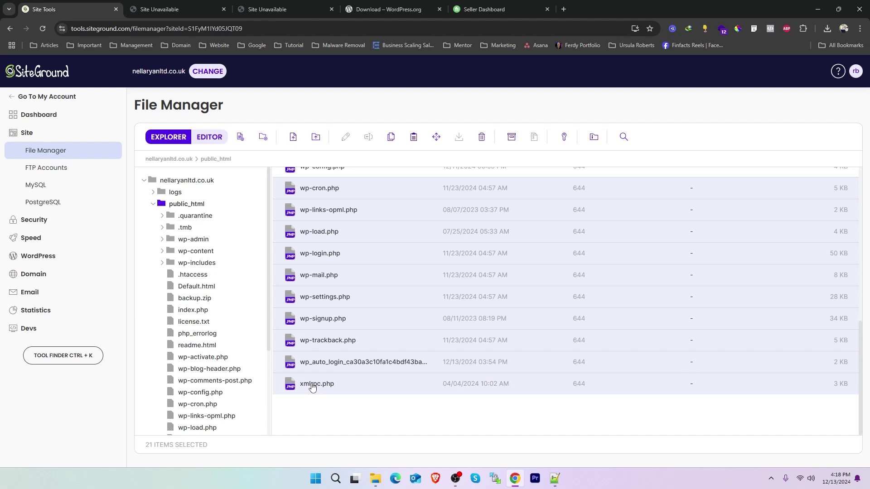
# Step: Review the selected public_html items and delete them, keeping wp-content, .htaccess, backup.zip, php_errorlog and wp-config.php
pyautogui.scroll(6, 370, 363)
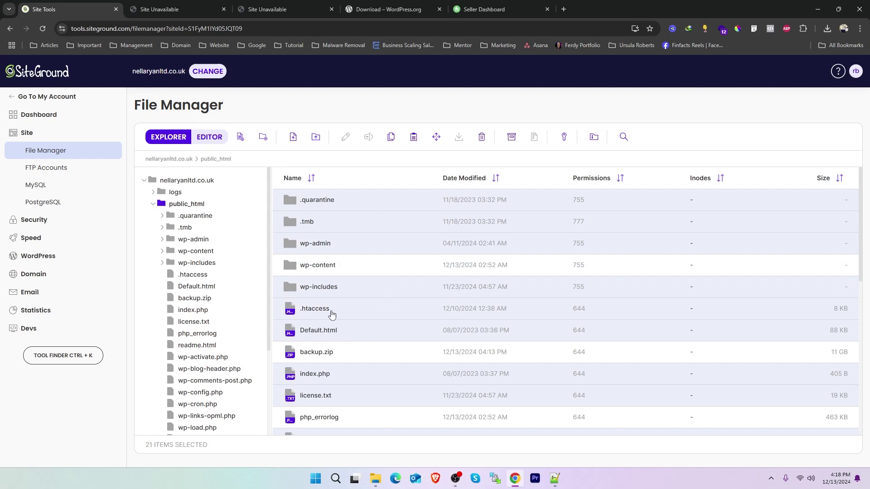
pyautogui.scroll(-1, 331, 314)
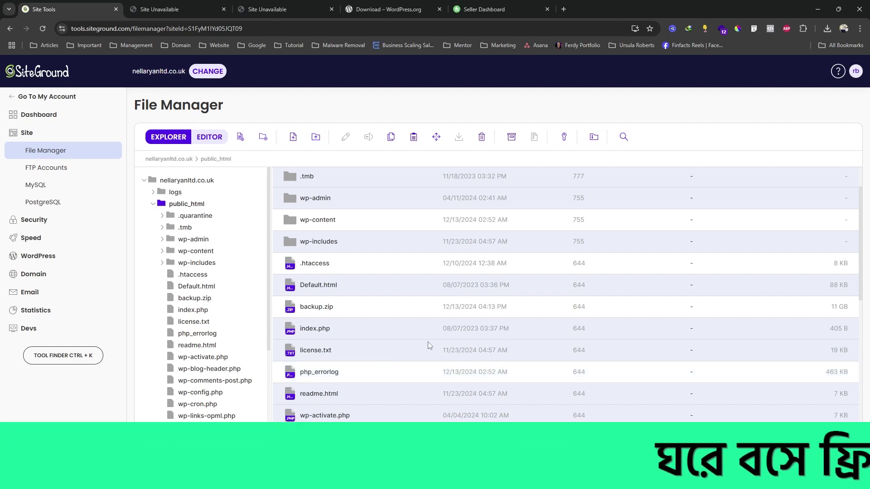
pyautogui.scroll(-1, 463, 339)
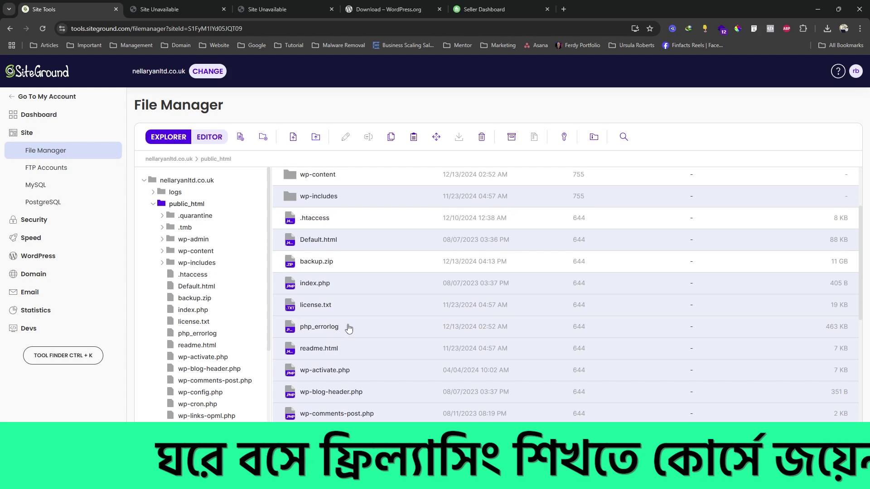
pyautogui.scroll(-1, 404, 320)
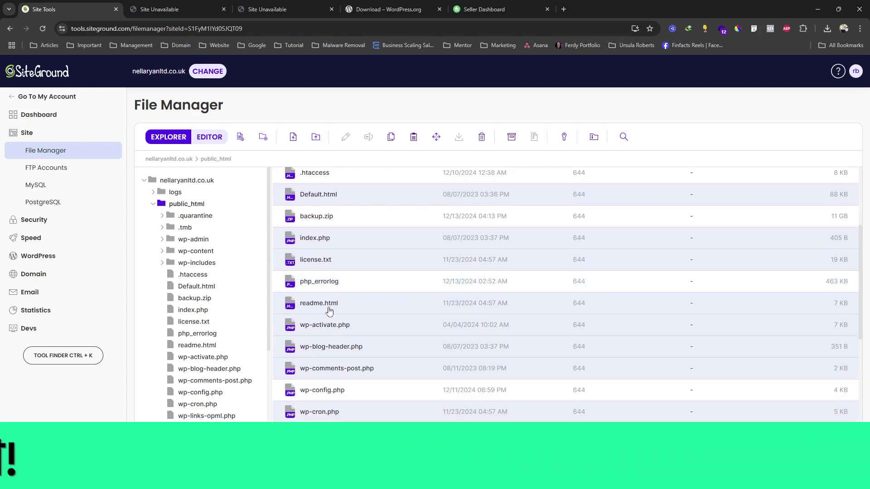
pyautogui.scroll(-1, 338, 344)
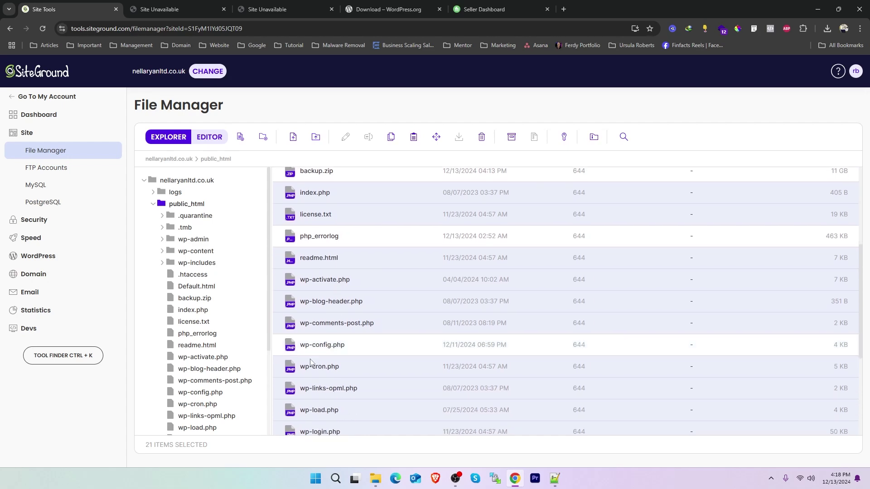
pyautogui.scroll(-4, 331, 349)
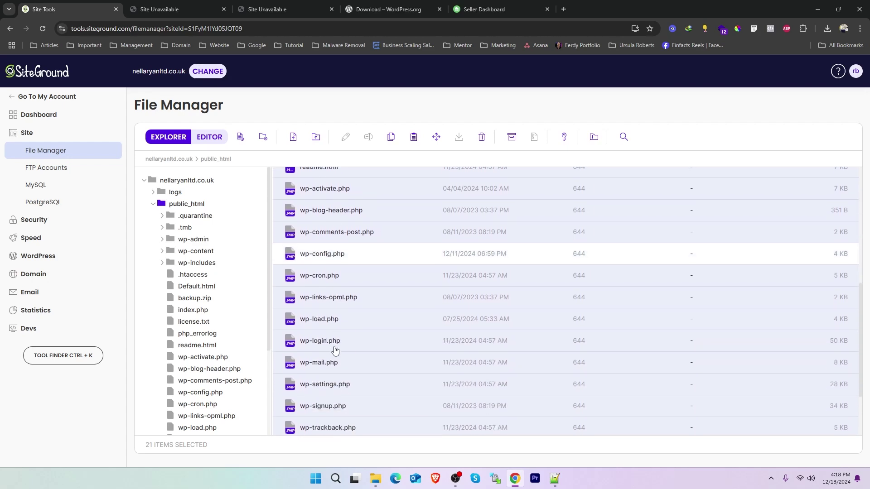
pyautogui.scroll(6, 330, 350)
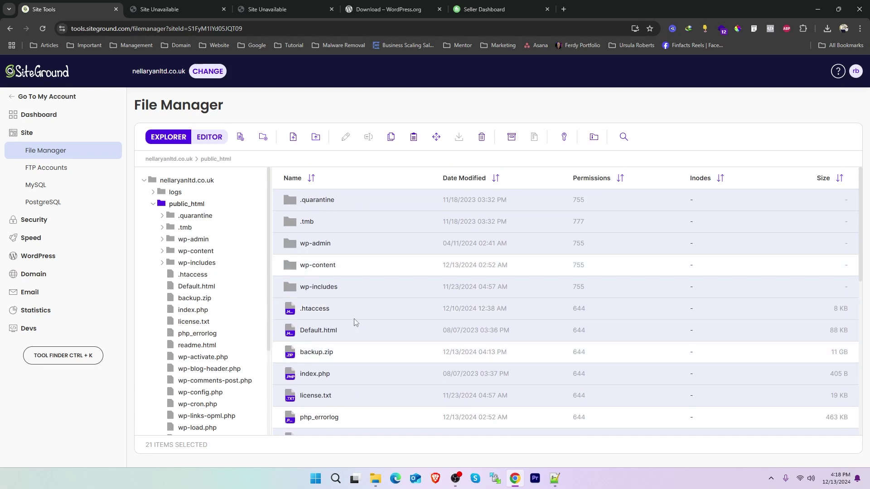
pyautogui.scroll(-1, 351, 320)
pyautogui.scroll(-1, 342, 297)
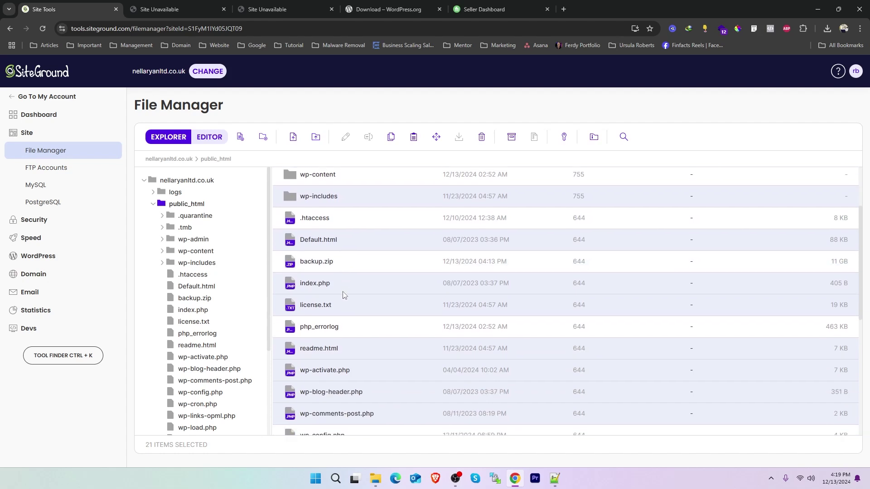
pyautogui.scroll(2, 341, 296)
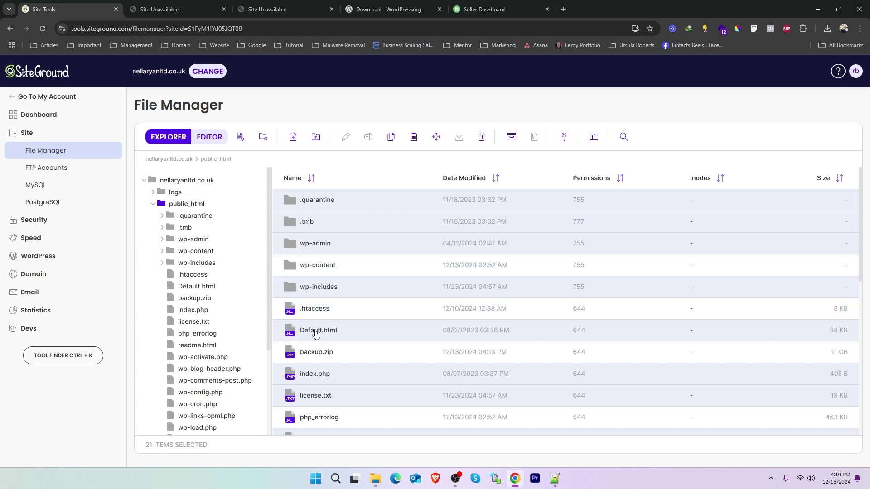
pyautogui.scroll(-3, 316, 333)
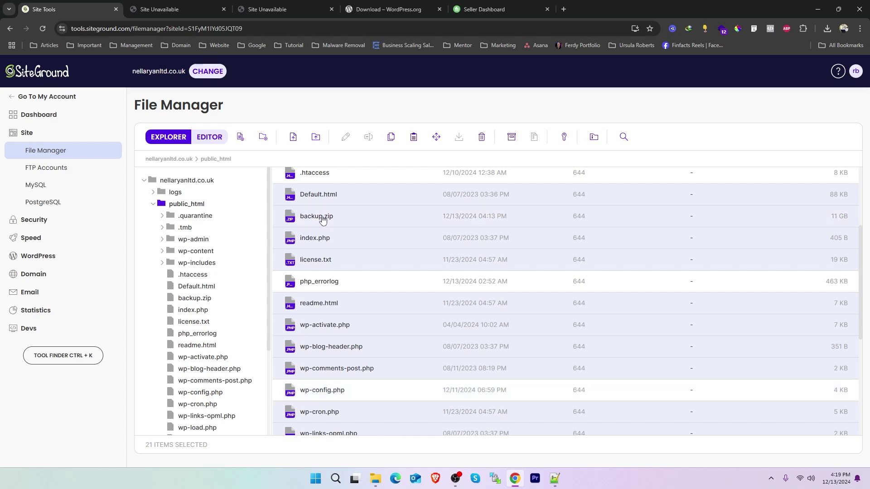
pyautogui.scroll(-1, 399, 299)
pyautogui.scroll(-5, 399, 297)
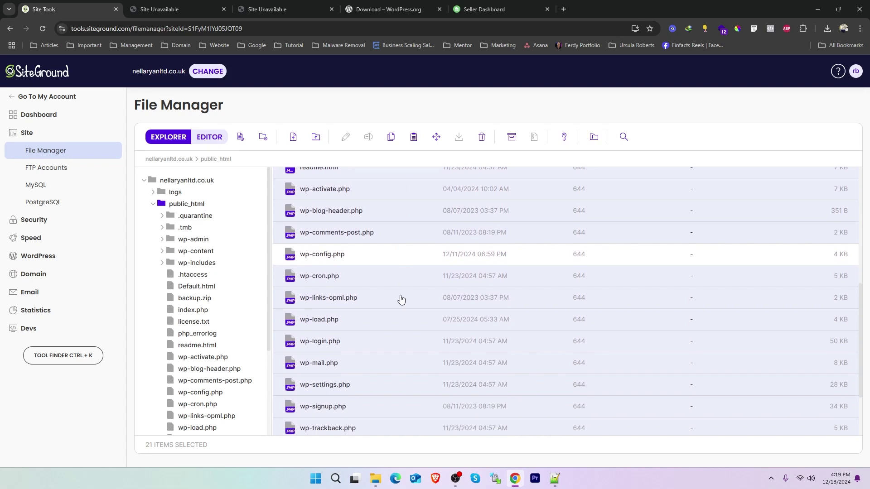
pyautogui.scroll(8, 399, 297)
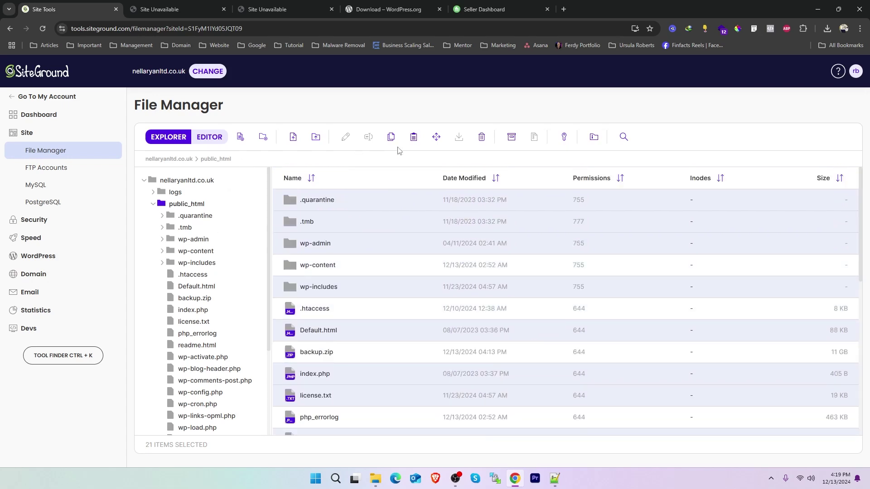
pyautogui.click(482, 136)
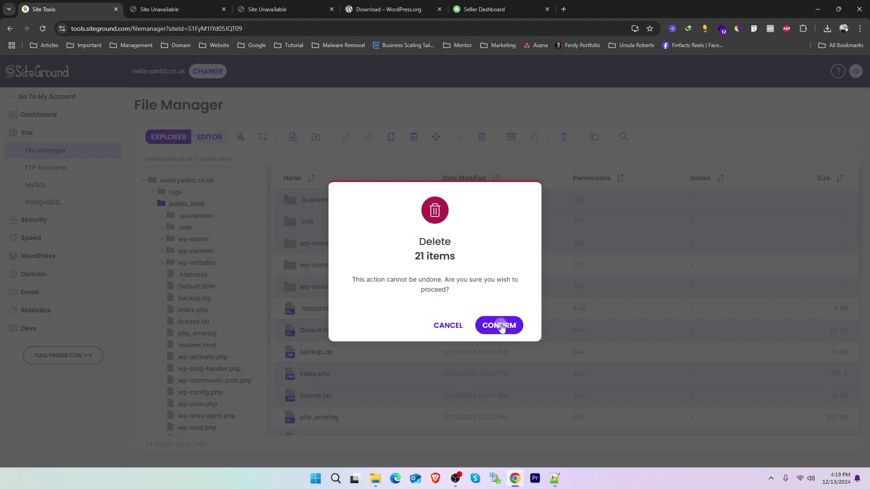
pyautogui.click(500, 326)
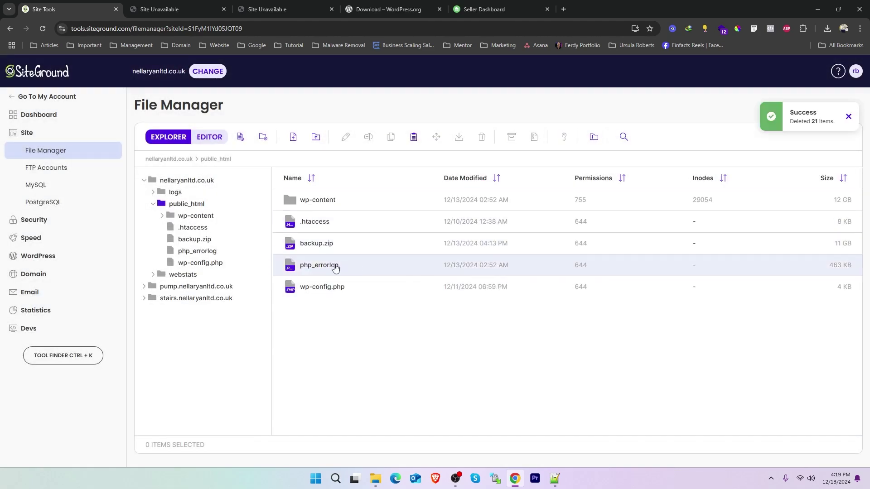
# Step: Select wp-content and wp-config.php on the server as the kept items, and delete wp-config.php from the local wordpress folder in File Explorer
pyautogui.click(323, 206)
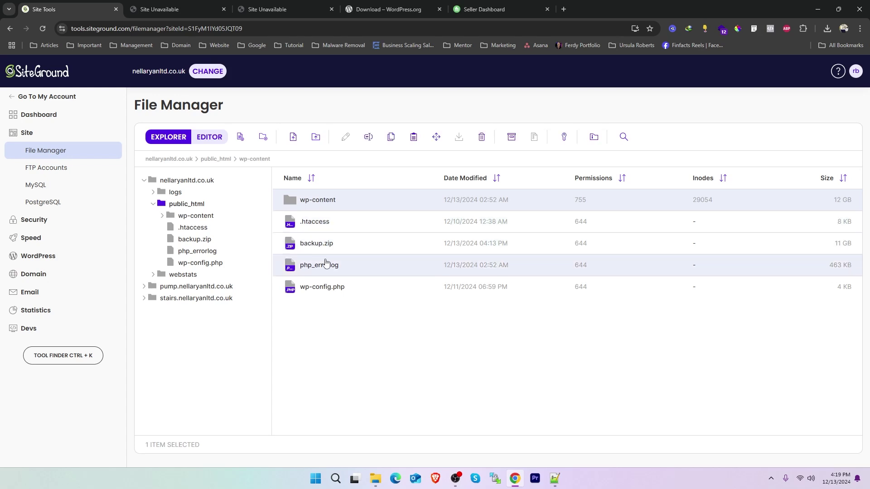
pyautogui.keyDown('ctrl'); pyautogui.click(322, 295); pyautogui.keyUp('ctrl')
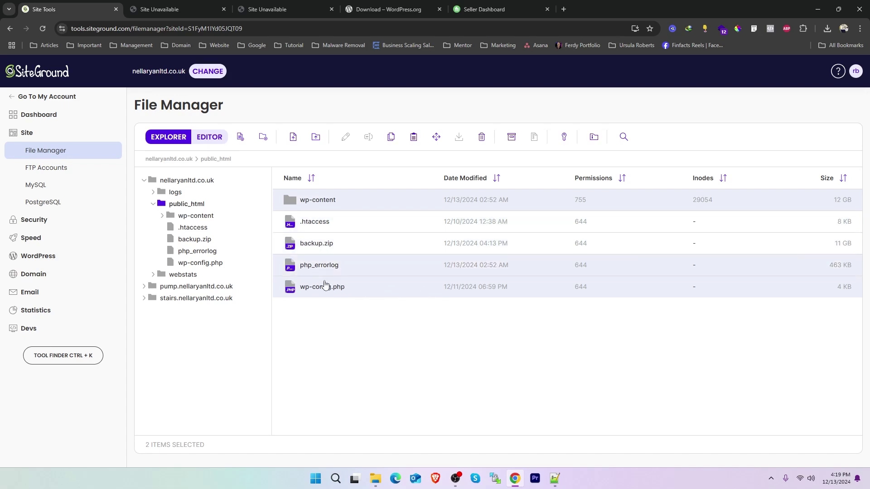
pyautogui.hotkey('alt', 'Tab')
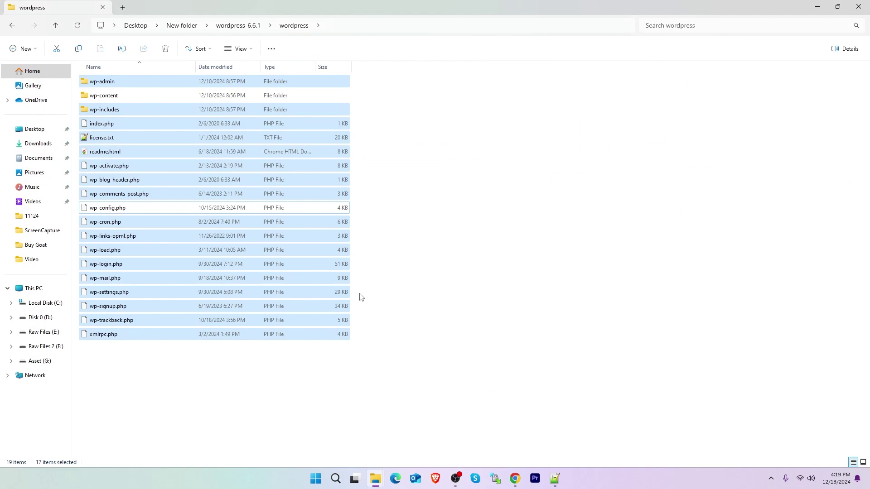
pyautogui.click(509, 234)
pyautogui.click(122, 209)
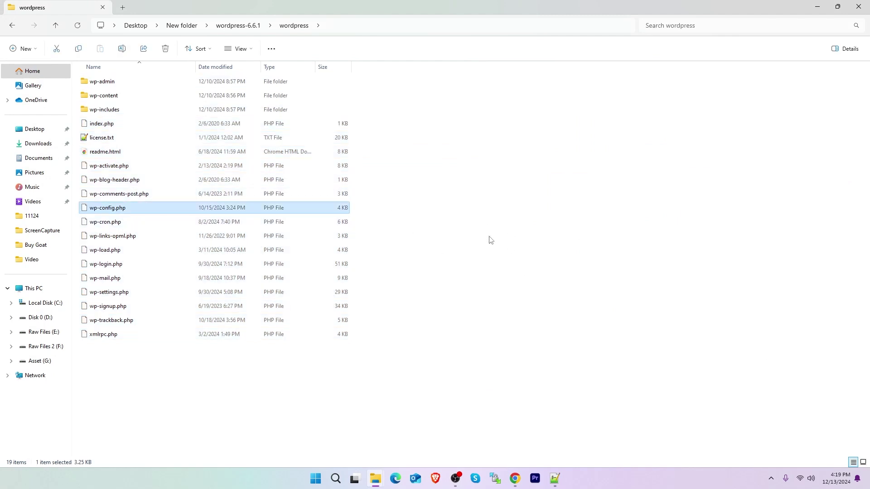
pyautogui.press('Delete')
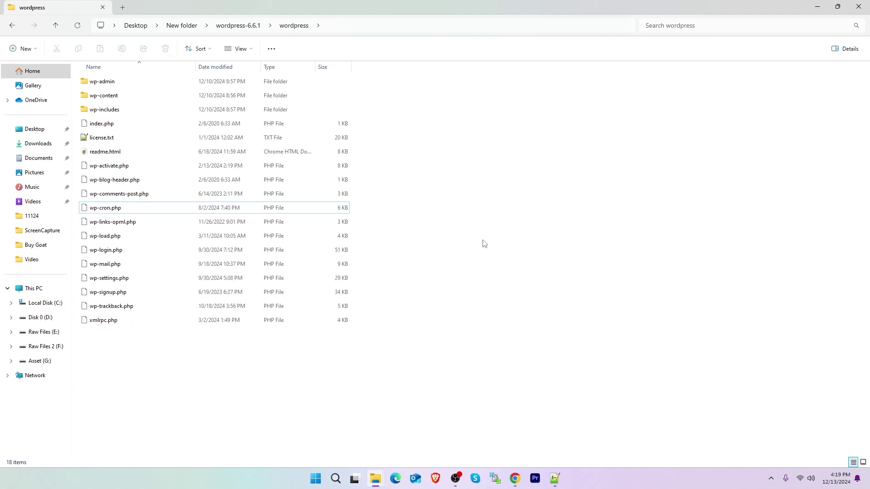
# Step: Check the contents of the local wp-content folder and delete that folder from the local wordpress files
pyautogui.click(105, 97)
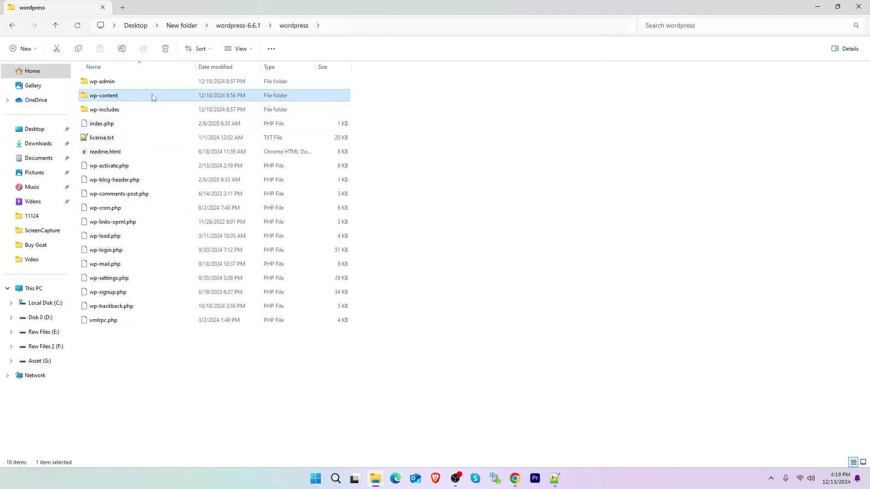
pyautogui.doubleClick(105, 96)
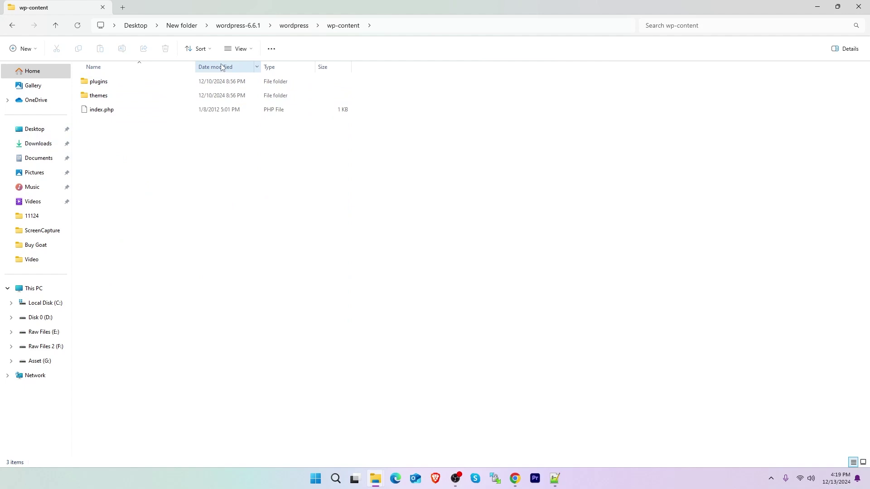
pyautogui.click(12, 25)
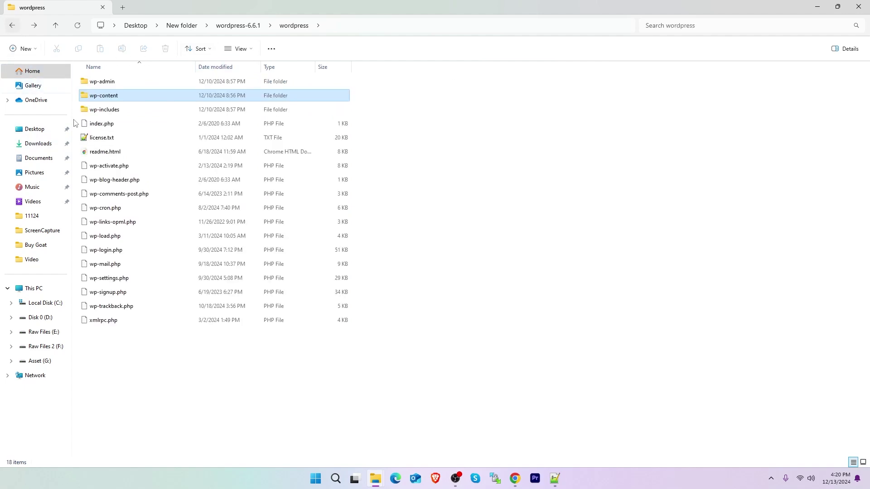
pyautogui.press('Delete')
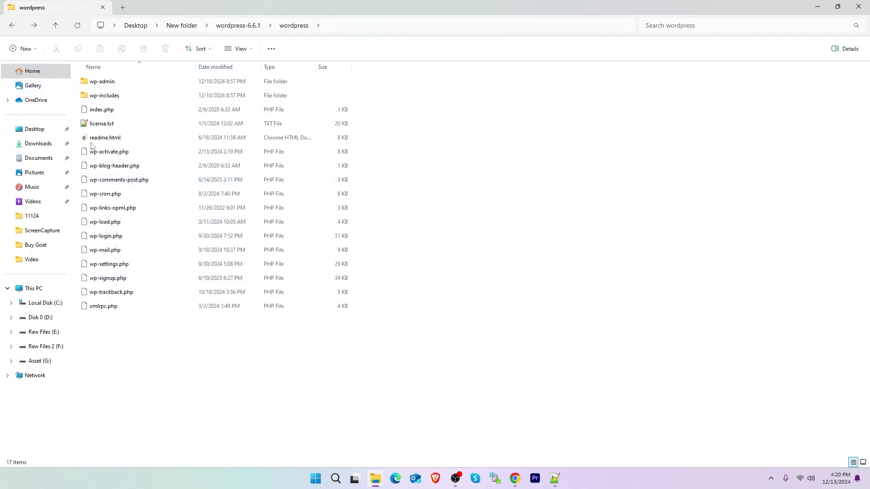
# Step: Compress all remaining files and folders in the local wordpress folder into a ZIP archive named wp
pyautogui.moveTo(150, 359); pyautogui.dragTo(86, 67)
pyautogui.rightClick(142, 140)
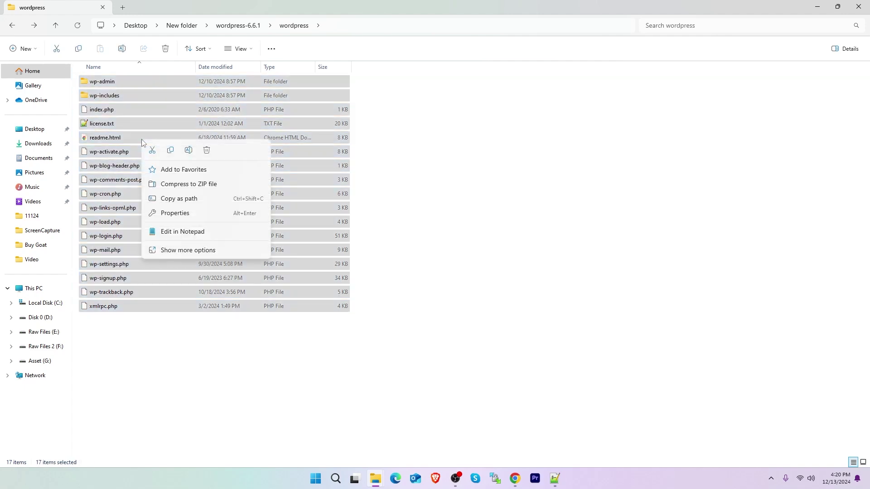
pyautogui.click(187, 250)
pyautogui.moveTo(204, 213)
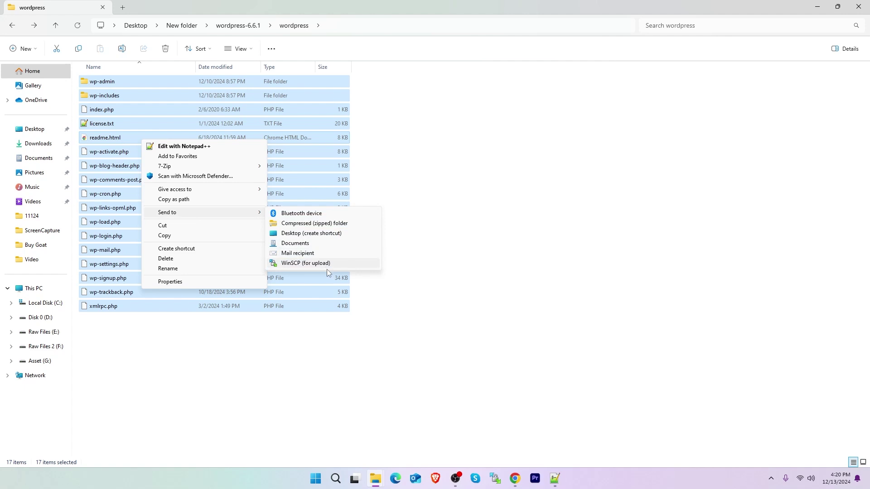
pyautogui.click(319, 223)
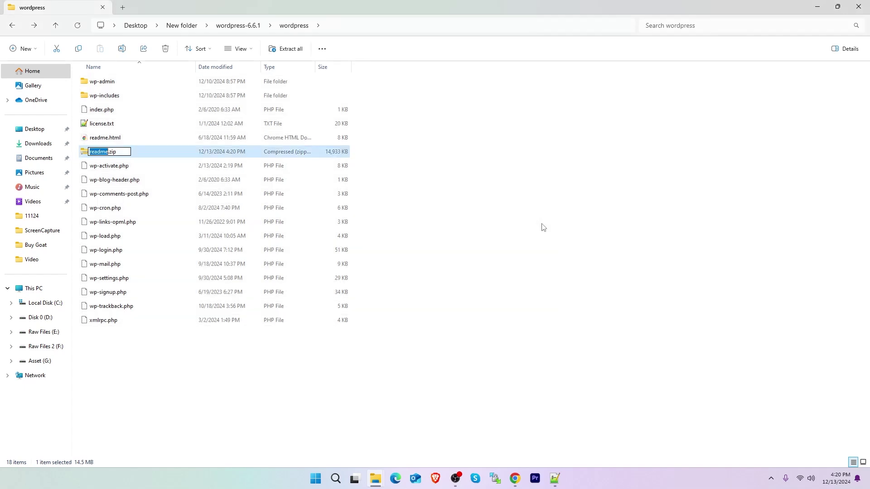
pyautogui.write('wp')
pyautogui.press('Return')
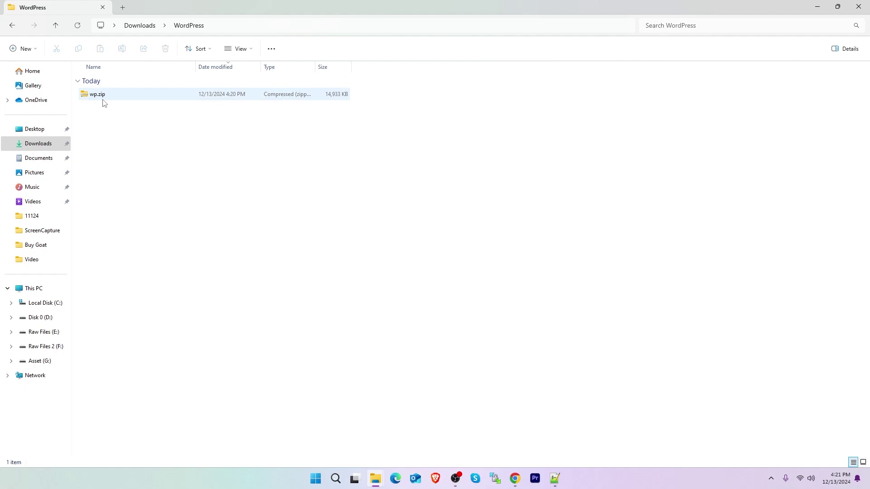
# Step: Upload wp.zip from the WordPress folder in Downloads to public_html in the SiteGround File Manager
pyautogui.click(102, 99)
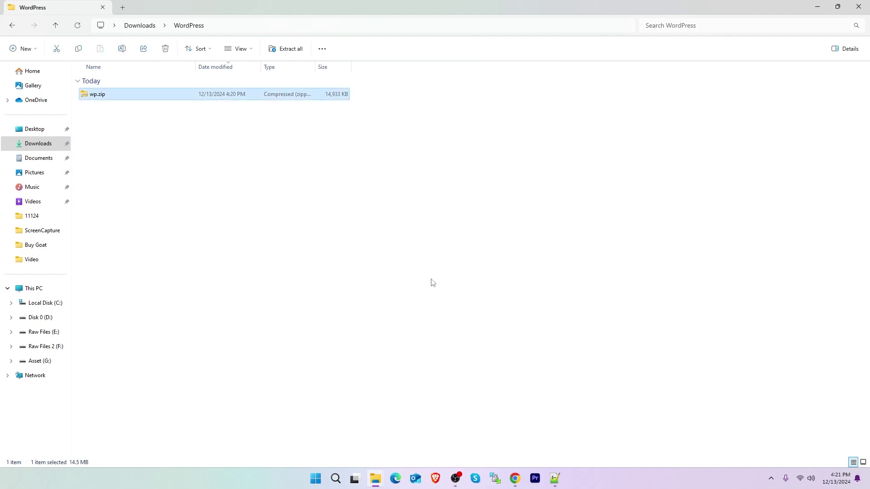
pyautogui.click(516, 479)
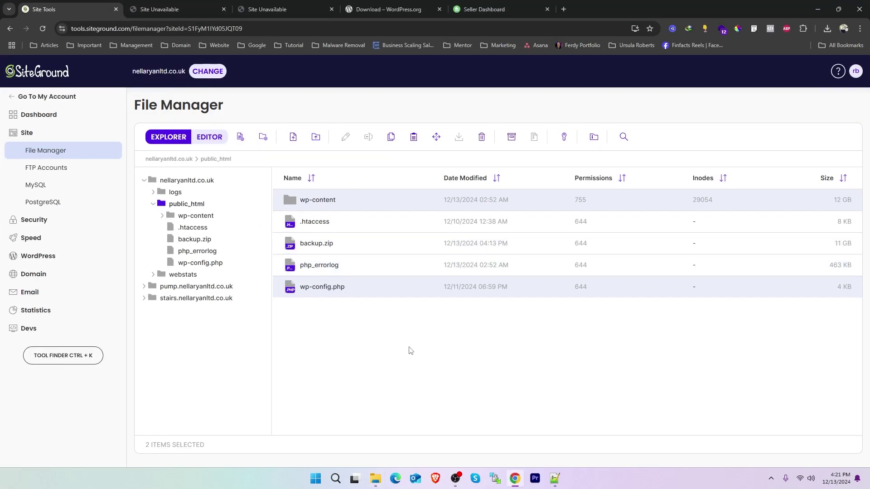
pyautogui.click(294, 137)
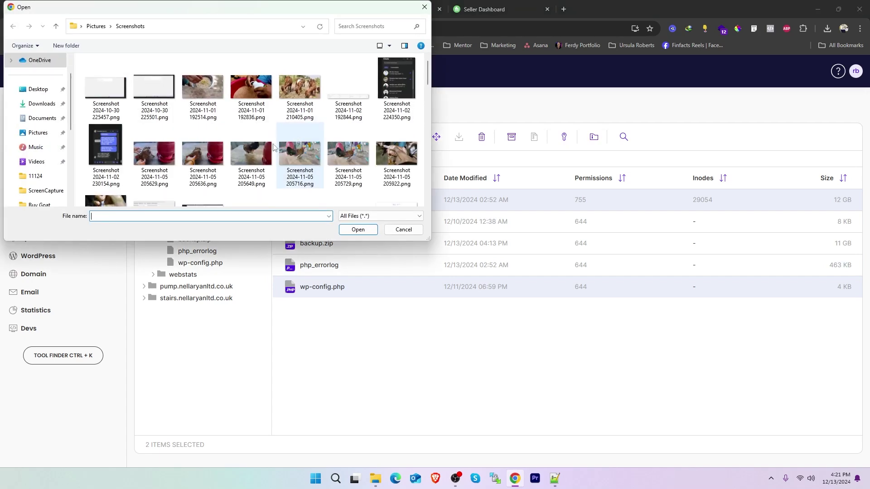
pyautogui.click(39, 104)
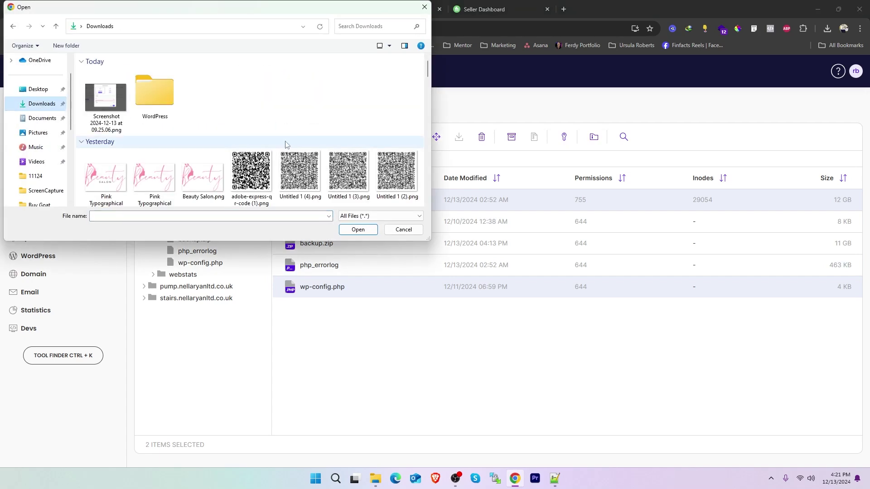
pyautogui.doubleClick(167, 90)
pyautogui.click(103, 88)
pyautogui.click(358, 230)
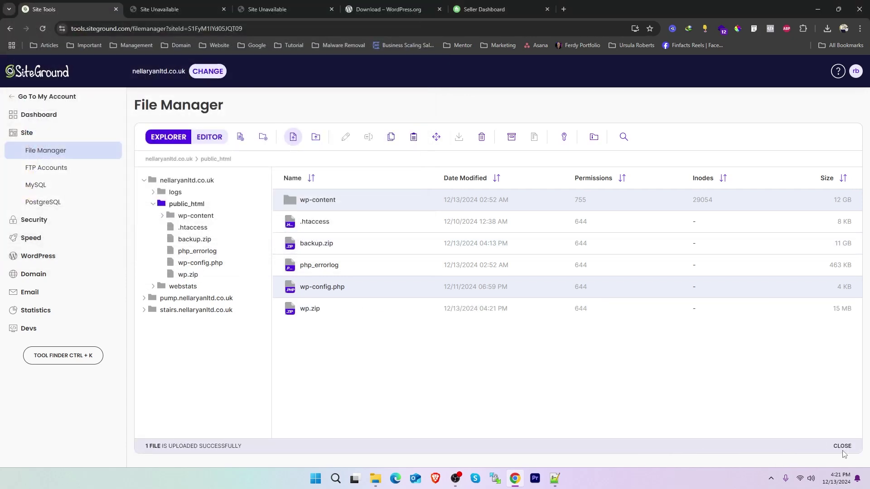
# Step: Extract wp.zip on the server and return to the public_html folder
pyautogui.click(324, 313)
pyautogui.rightClick(325, 313)
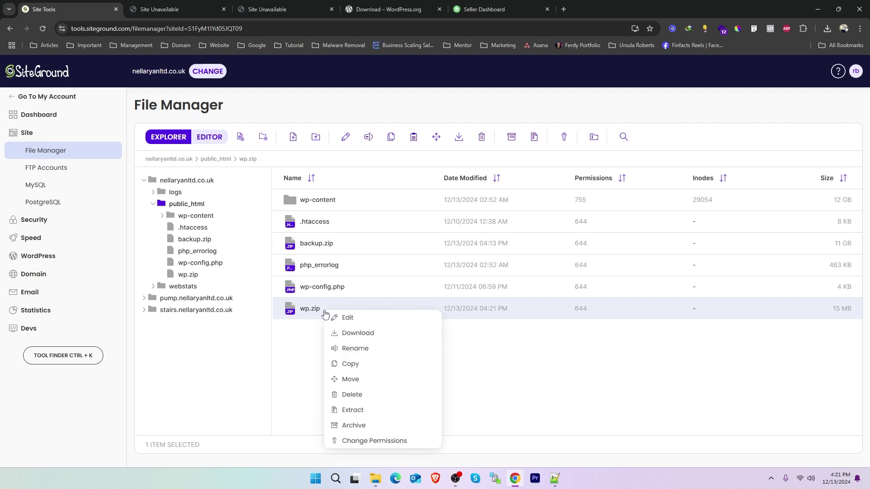
pyautogui.click(370, 410)
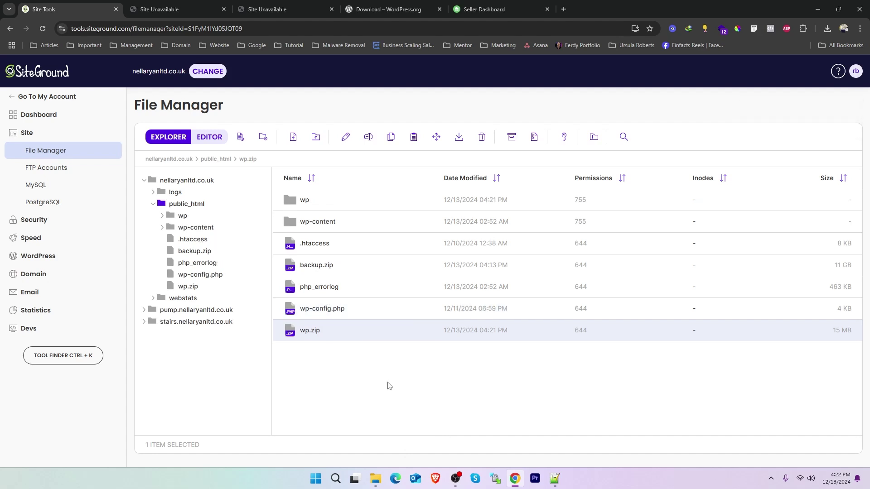
pyautogui.click(196, 209)
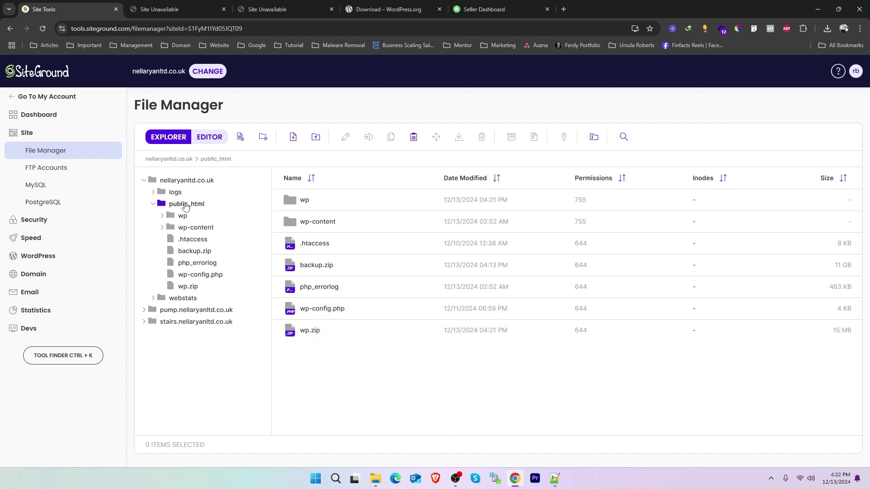
# Step: Check the extracted wp folder, select everything in it and move it to /nellaryanltd.co.uk/public_html/
pyautogui.doubleClick(292, 205)
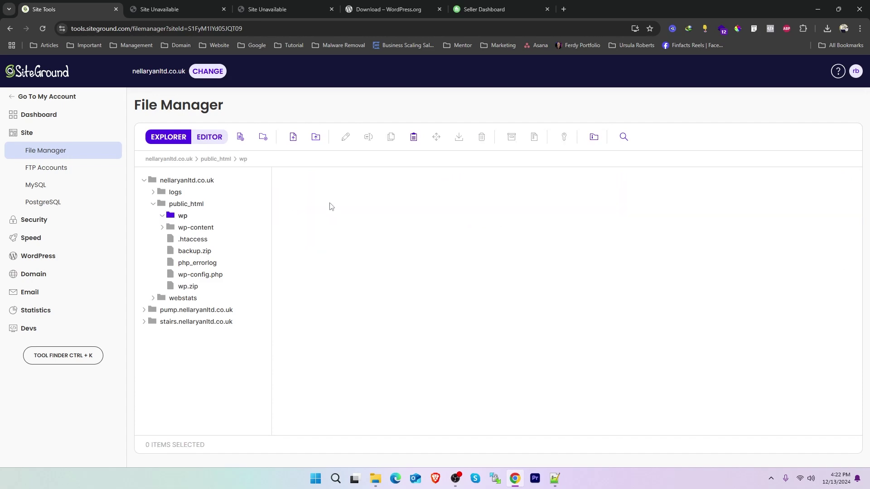
pyautogui.scroll(-4, 335, 278)
pyautogui.scroll(5, 337, 282)
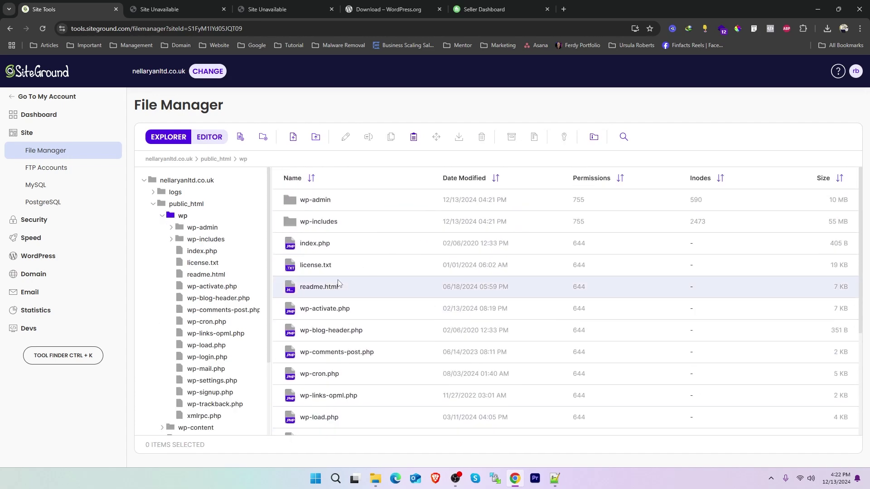
pyautogui.click(222, 160)
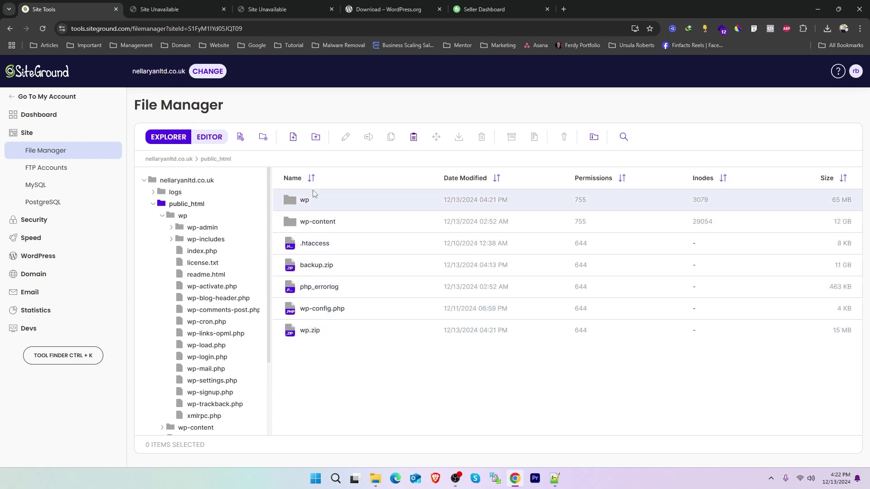
pyautogui.doubleClick(297, 203)
pyautogui.moveTo(298, 204); pyautogui.dragTo(330, 414)
pyautogui.scroll(5, 330, 317)
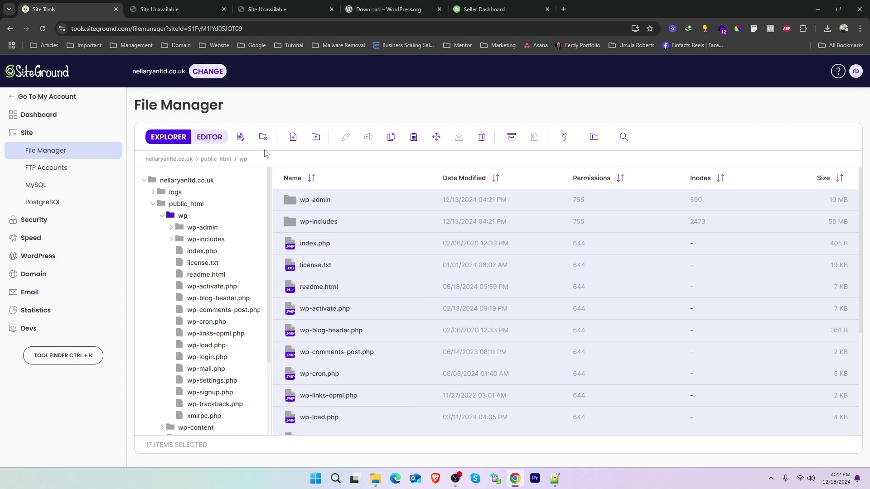
pyautogui.click(436, 136)
pyautogui.moveTo(447, 282); pyautogui.dragTo(477, 284)
pyautogui.press('BackSpace')
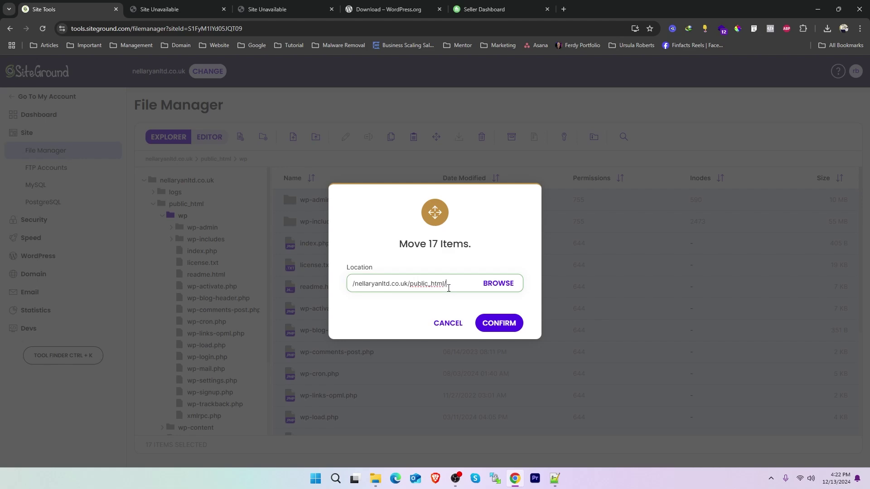
pyautogui.click(489, 319)
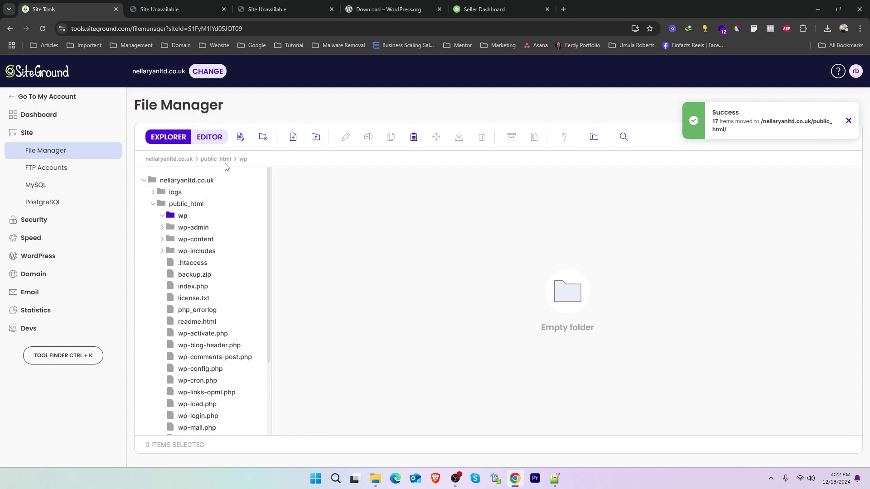
# Step: Check that the wp folder in public_html is empty and delete it
pyautogui.click(219, 160)
pyautogui.click(292, 204)
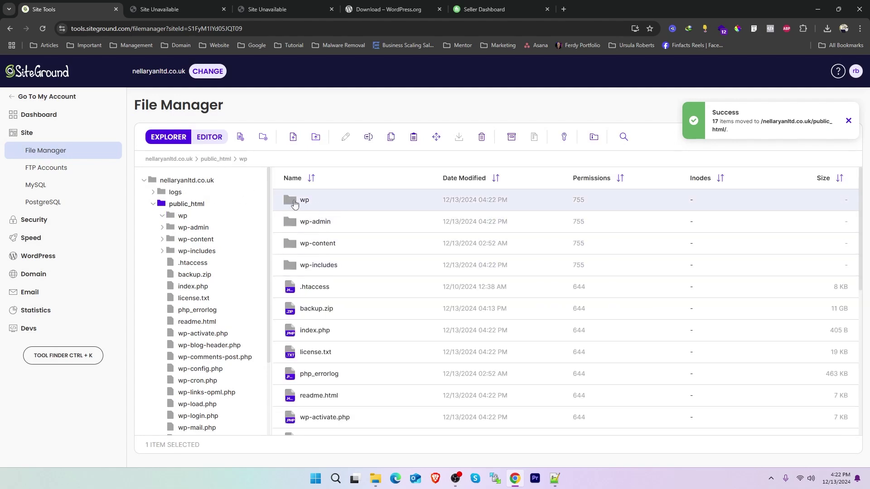
pyautogui.doubleClick(294, 204)
pyautogui.click(223, 160)
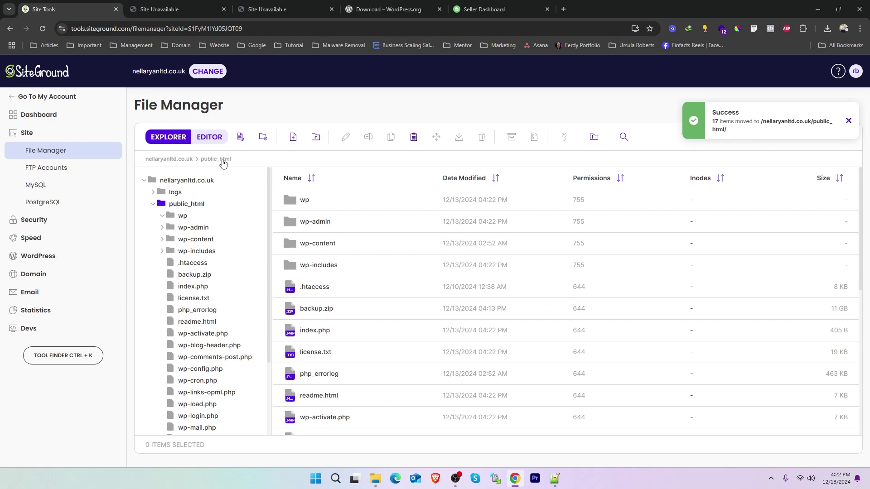
pyautogui.click(299, 200)
pyautogui.rightClick(303, 199)
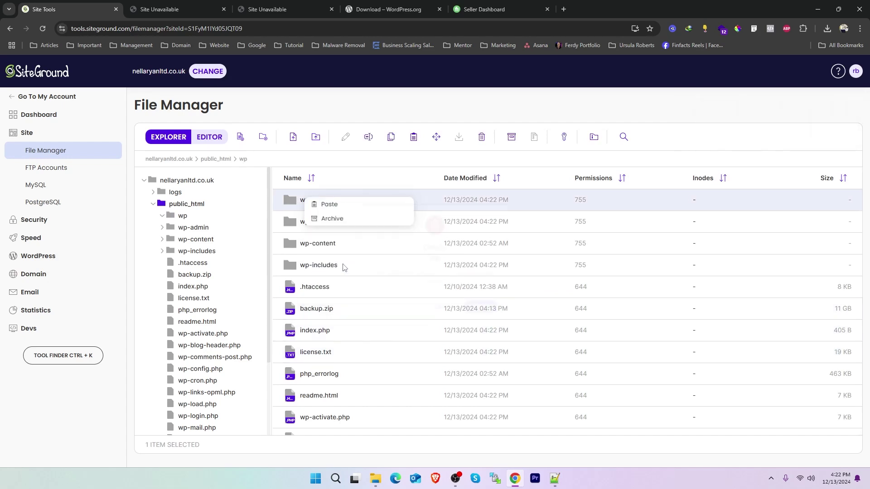
pyautogui.click(343, 268)
pyautogui.click(495, 326)
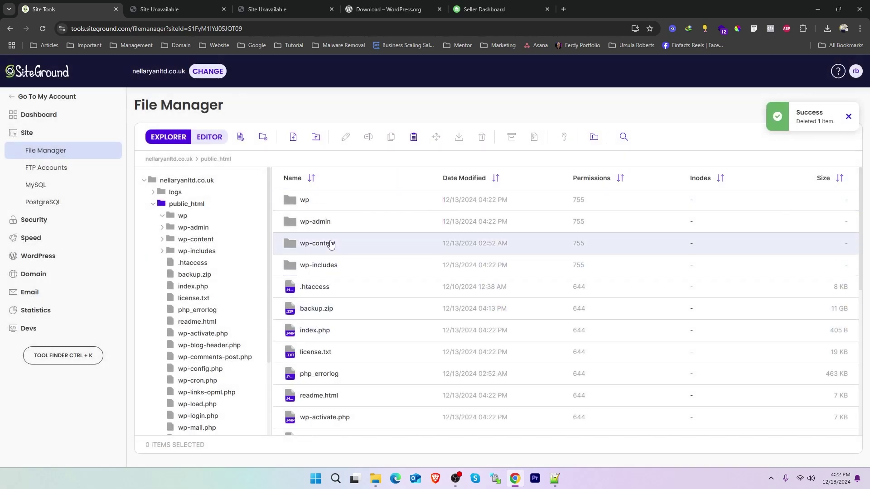
# Step: Look over the new public_html files and delete readme.html
pyautogui.click(320, 201)
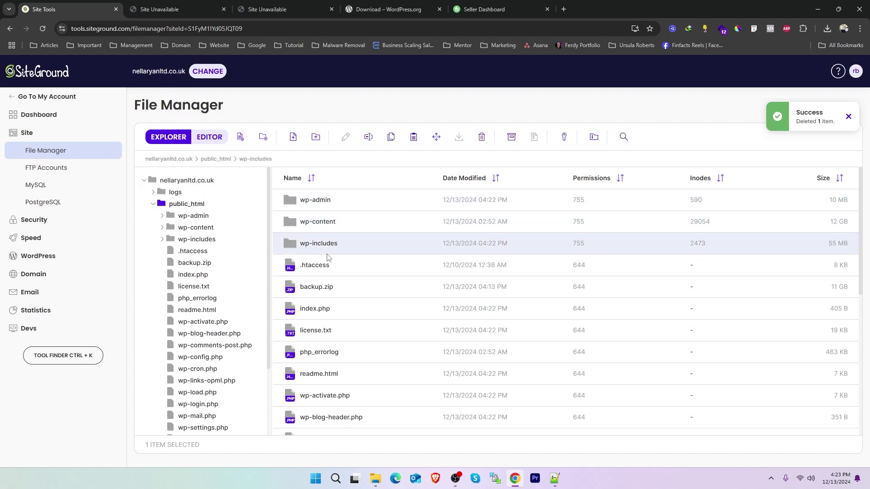
pyautogui.click(323, 267)
pyautogui.scroll(-6, 329, 333)
pyautogui.click(322, 387)
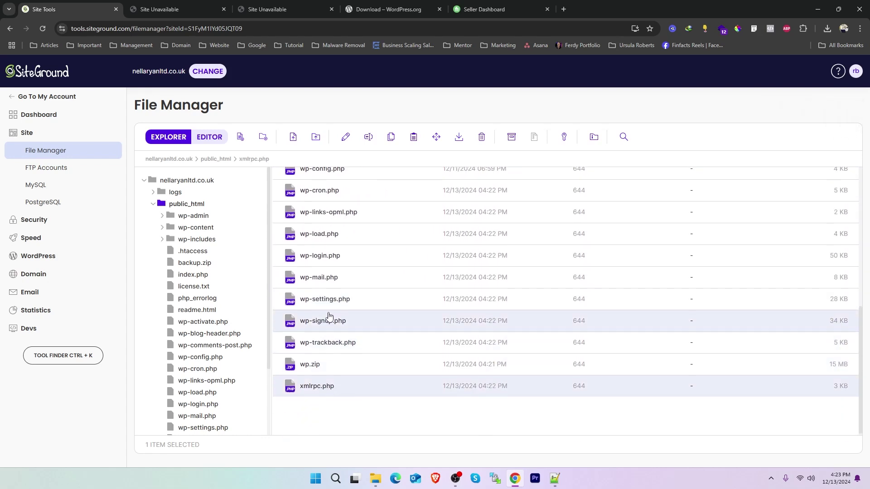
pyautogui.scroll(2, 331, 317)
pyautogui.scroll(1, 333, 317)
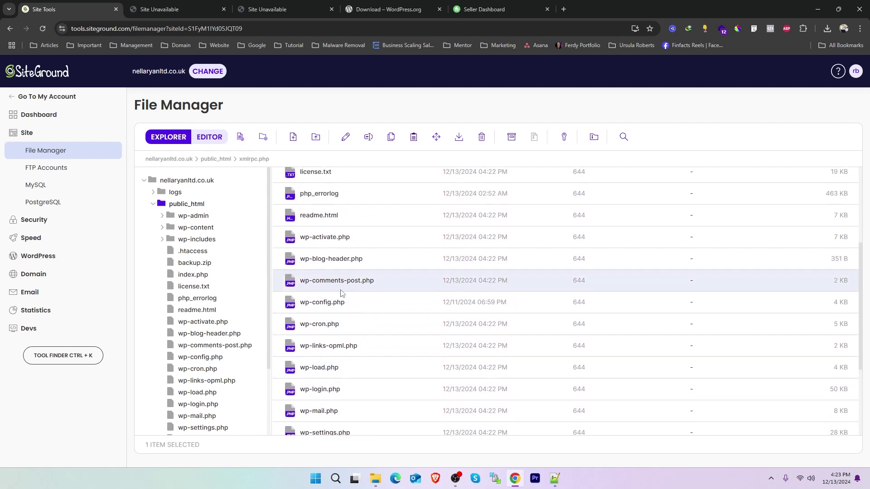
pyautogui.rightClick(325, 221)
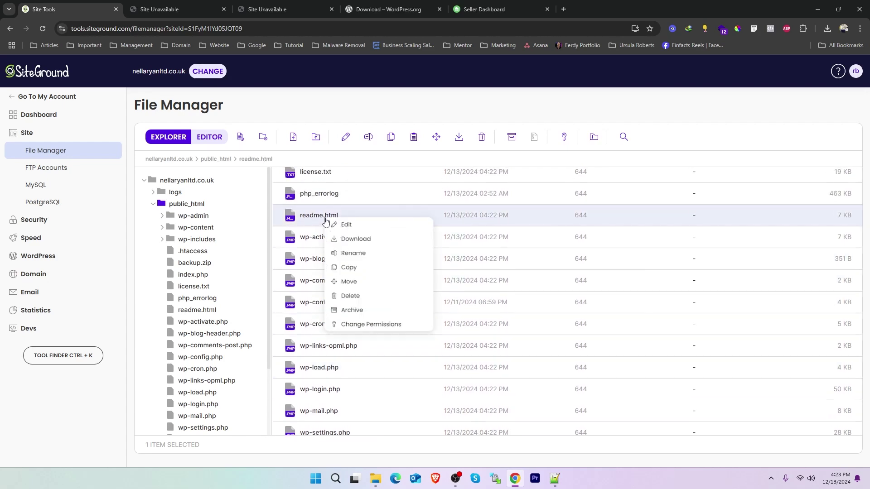
pyautogui.click(358, 302)
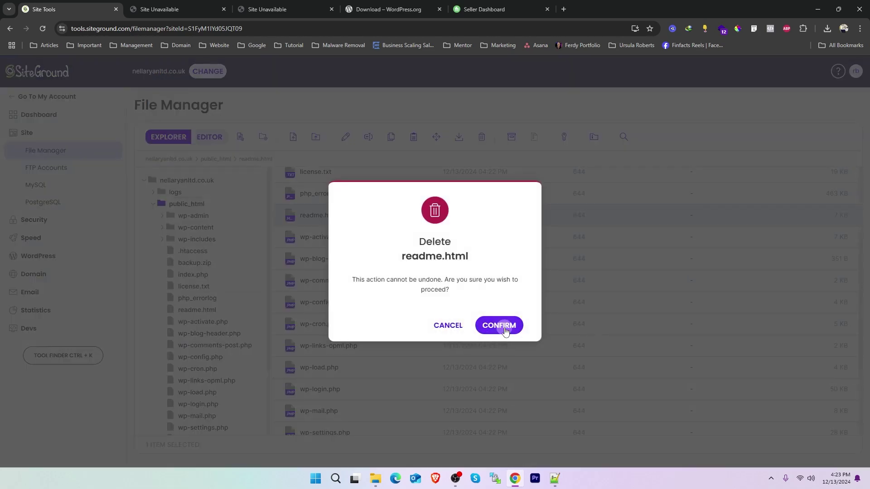
pyautogui.click(501, 325)
# Step: Delete license.txt from public_html
pyautogui.click(322, 293)
pyautogui.click(318, 268)
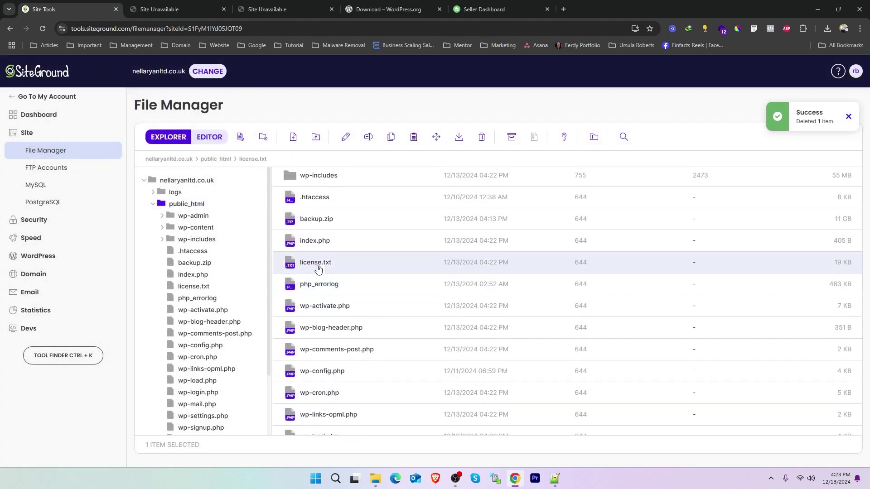
pyautogui.rightClick(319, 268)
pyautogui.click(358, 349)
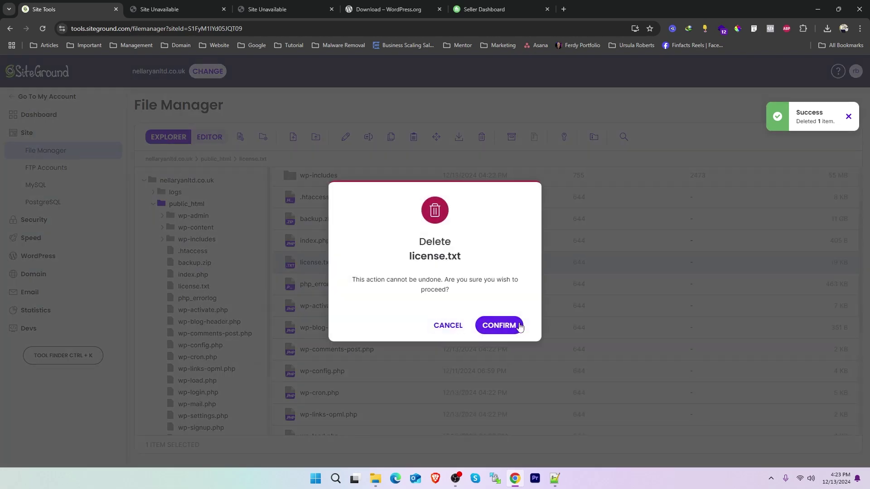
pyautogui.click(500, 324)
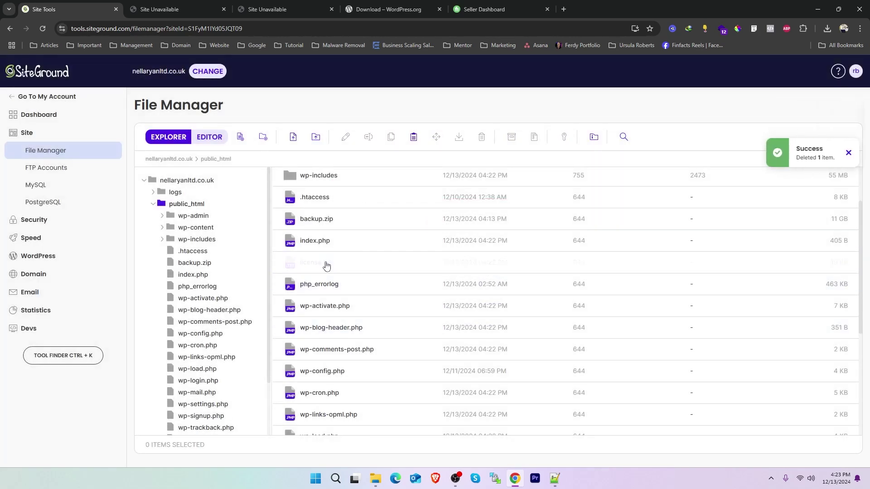
# Step: Open php_errorlog from public_html in the editor and read its earliest entries
pyautogui.scroll(1, 326, 265)
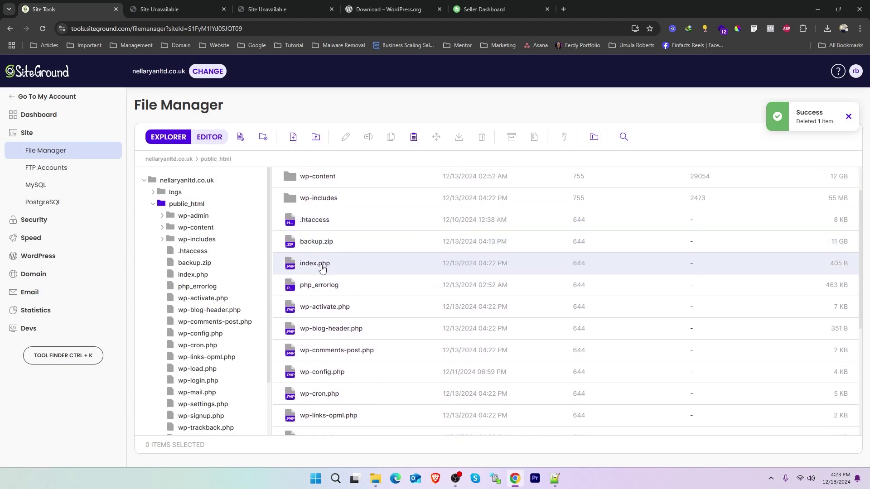
pyautogui.rightClick(330, 290)
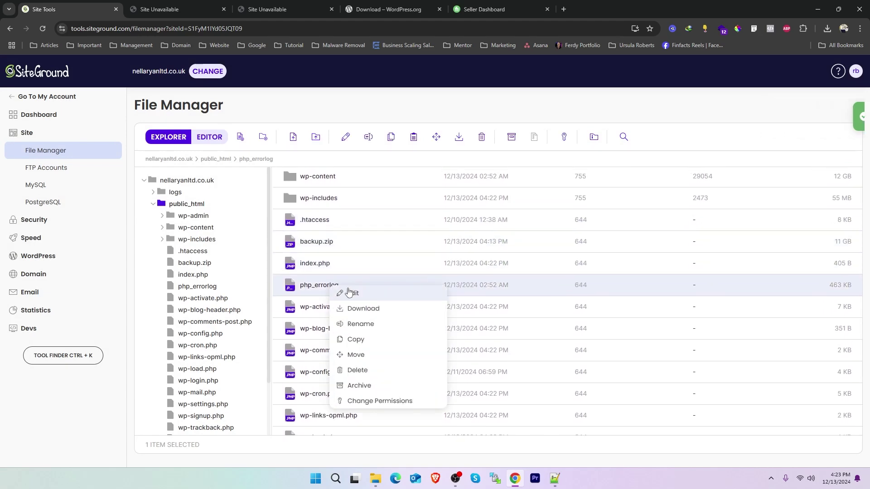
pyautogui.click(348, 295)
pyautogui.click(501, 331)
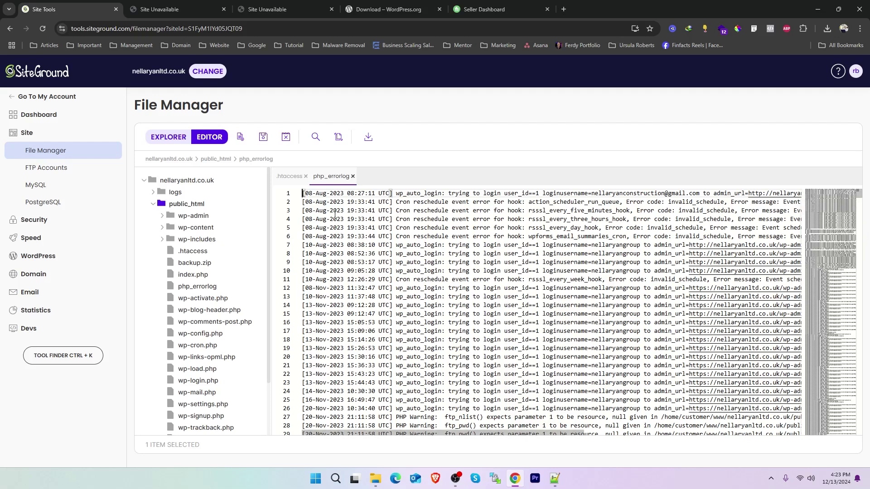
pyautogui.moveTo(347, 193); pyautogui.dragTo(302, 193)
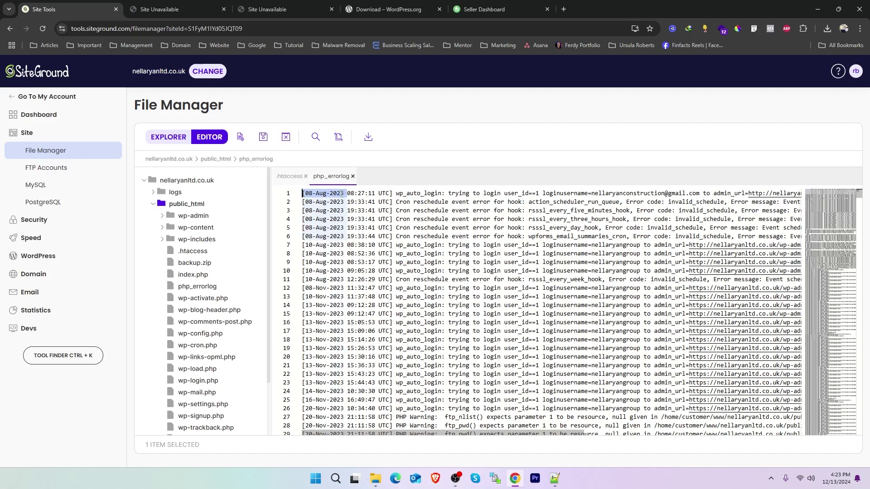
pyautogui.moveTo(631, 378)
pyautogui.mouseDown()
pyautogui.moveTo(671, 421)
pyautogui.moveTo(746, 447)
pyautogui.moveTo(397, 446)
pyautogui.mouseUp()
pyautogui.scroll(-5, 370, 324)
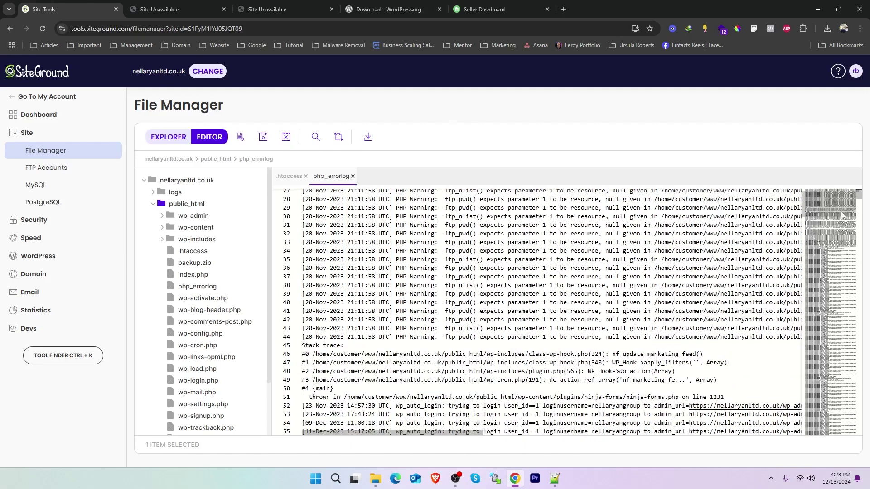
# Step: Go to the end of php_errorlog and examine which plugin files the latest PHP warnings refer to
pyautogui.moveTo(859, 199); pyautogui.dragTo(862, 441)
pyautogui.scroll(5, 530, 270)
pyautogui.scroll(-5, 556, 320)
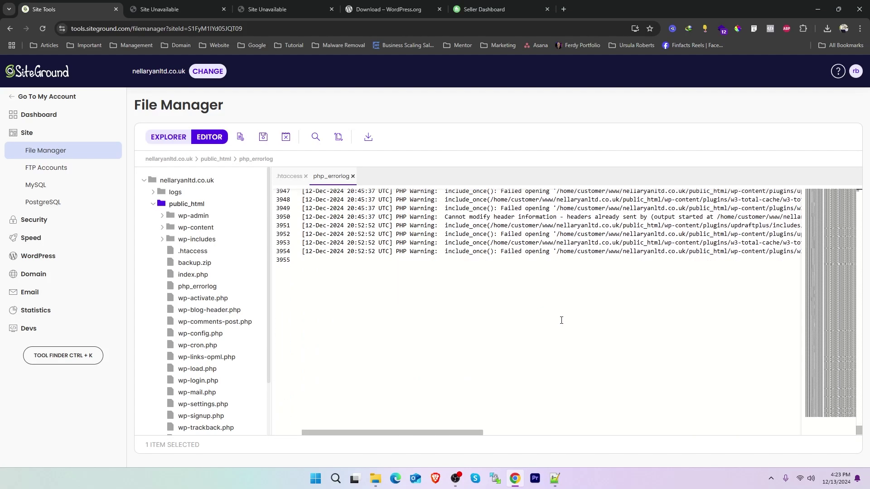
pyautogui.doubleClick(423, 251)
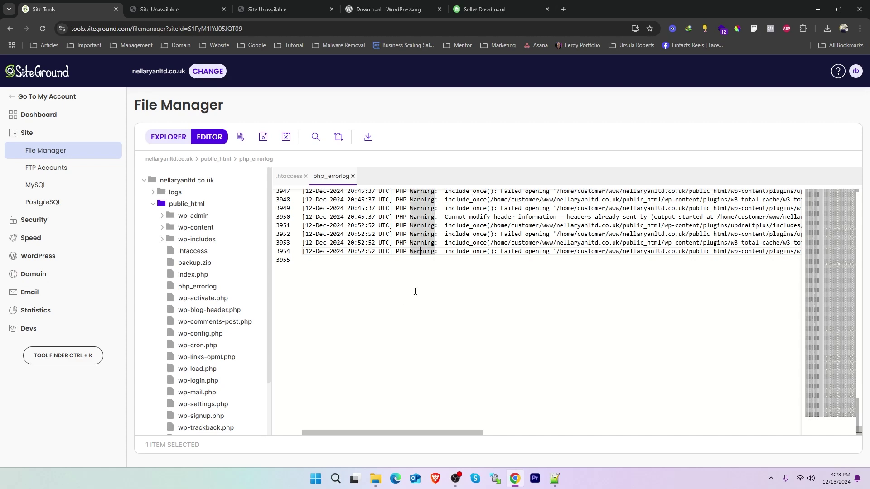
pyautogui.click(462, 253)
pyautogui.hscroll(5, 463, 253)
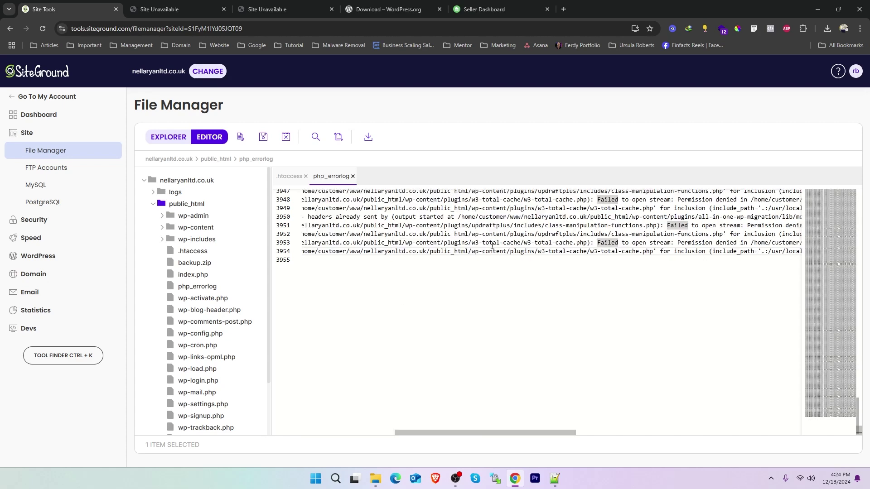
pyautogui.doubleClick(494, 242)
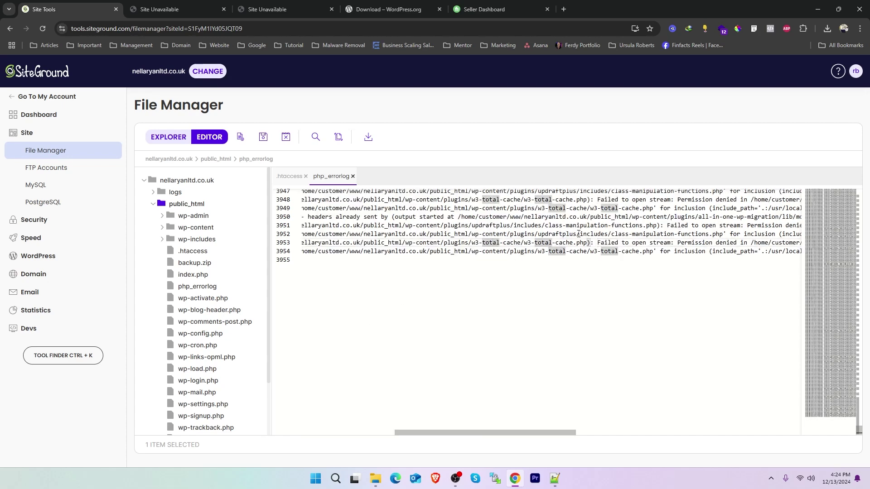
pyautogui.doubleClick(596, 235)
pyautogui.doubleClick(549, 234)
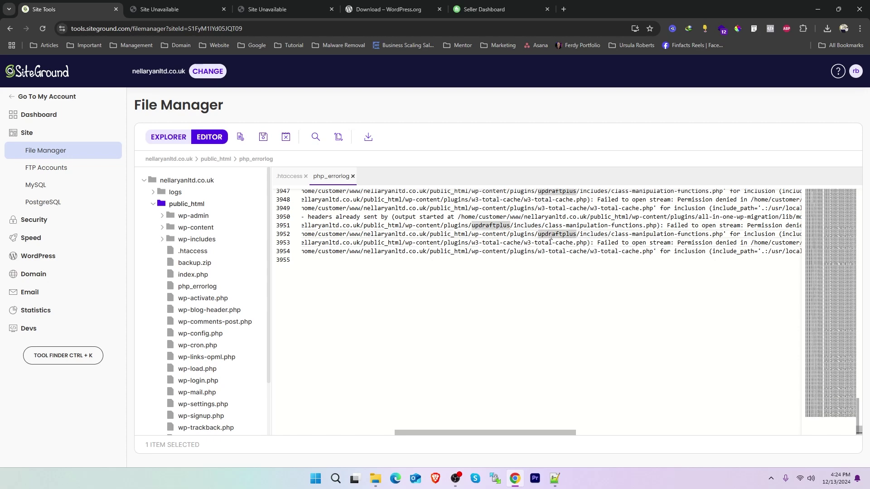
pyautogui.hscroll(-5, 417, 276)
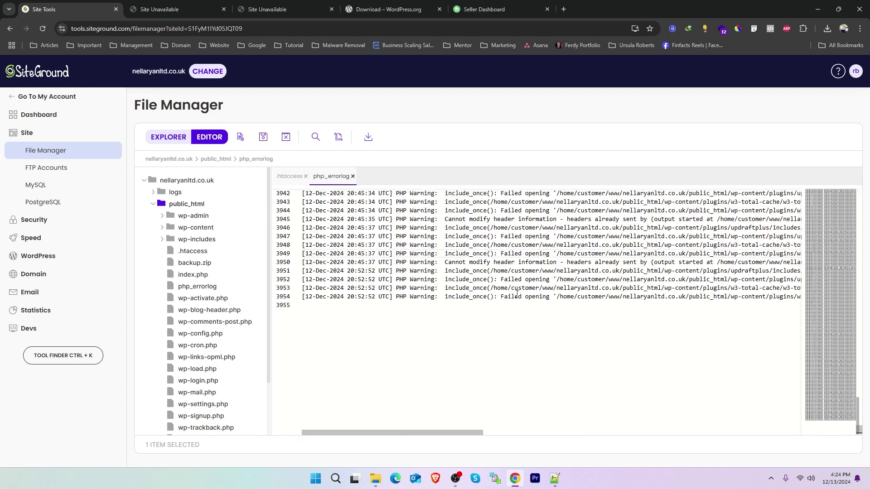
# Step: Read back through the older php_errorlog entries, and close both php_errorlog and .htaccess in the editor
pyautogui.scroll(6, 411, 278)
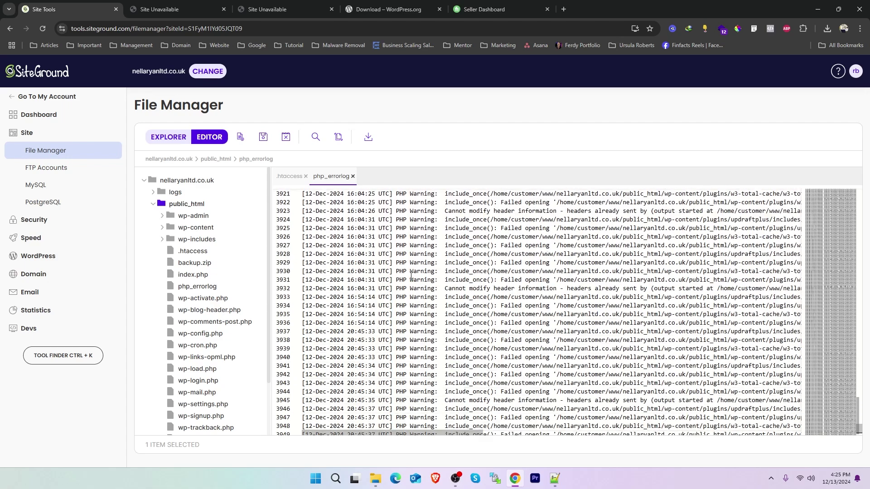
pyautogui.scroll(3, 411, 275)
pyautogui.moveTo(407, 234); pyautogui.dragTo(479, 234)
pyautogui.scroll(6, 422, 239)
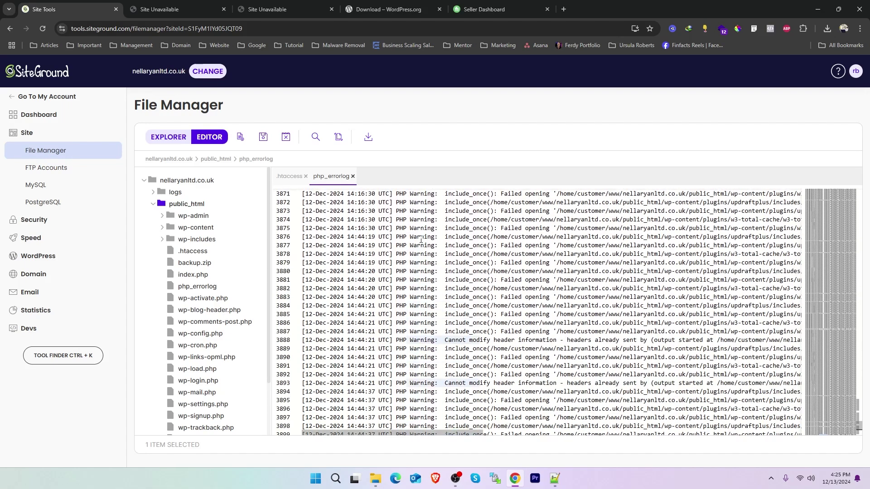
pyautogui.scroll(6, 421, 239)
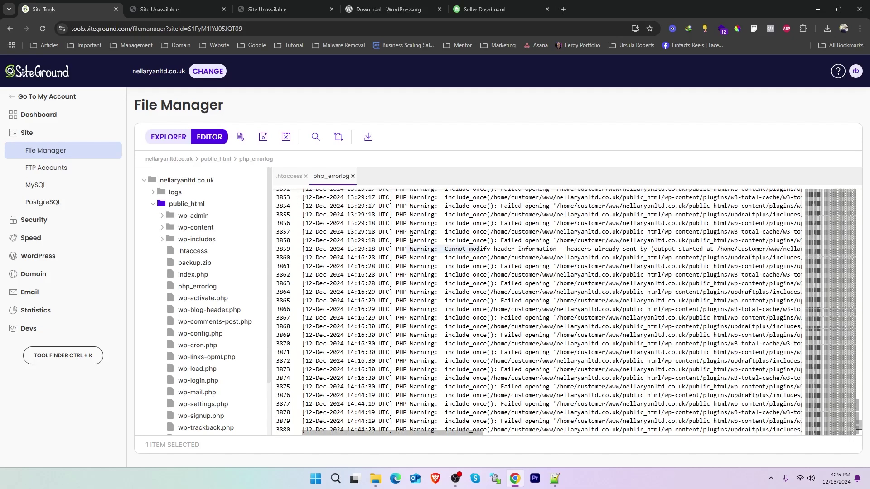
pyautogui.scroll(3, 411, 239)
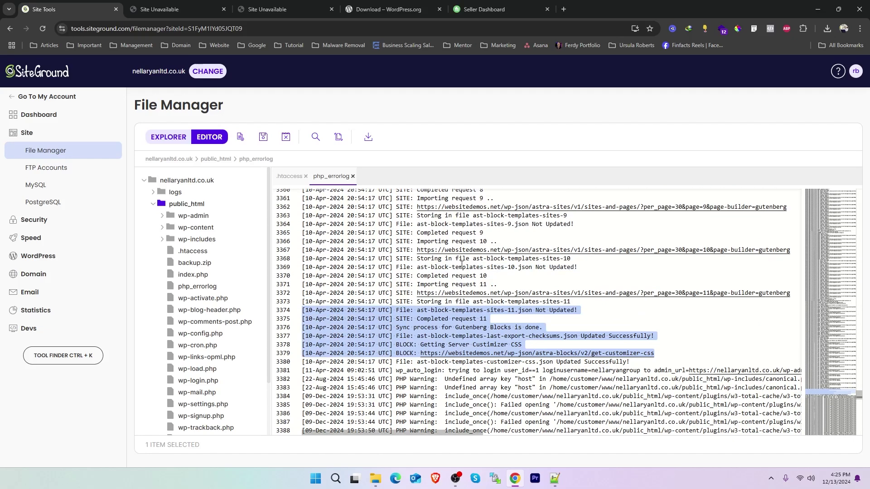
pyautogui.scroll(2, 462, 264)
pyautogui.scroll(10, 470, 271)
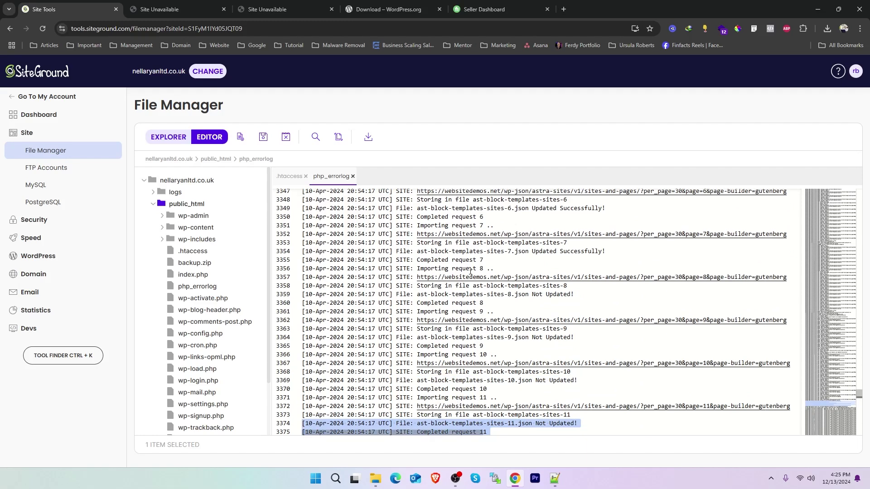
pyautogui.scroll(17, 472, 271)
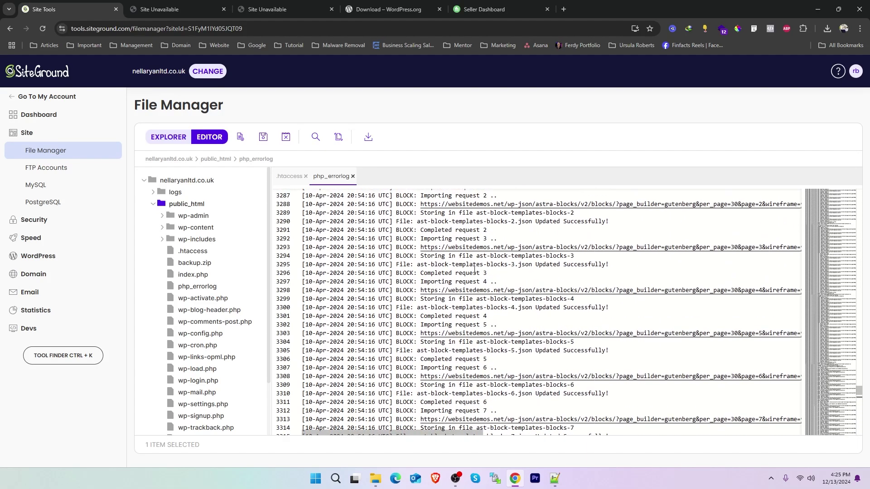
pyautogui.scroll(16, 474, 270)
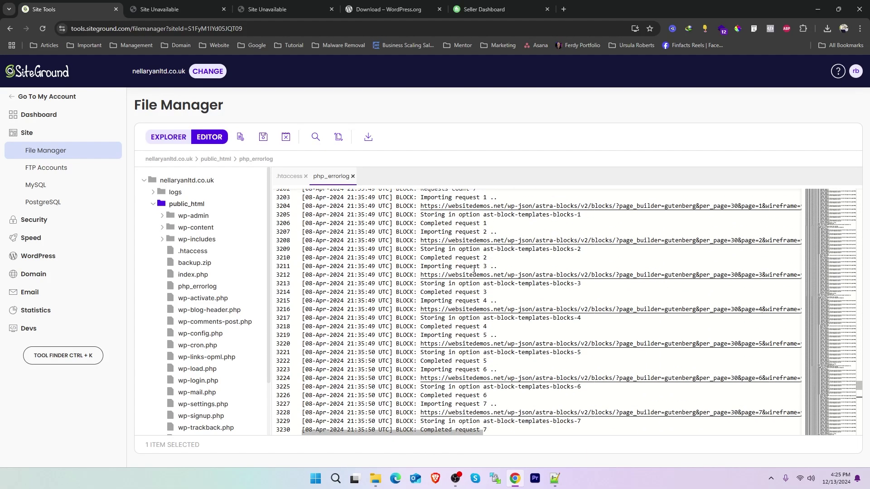
pyautogui.scroll(11, 471, 267)
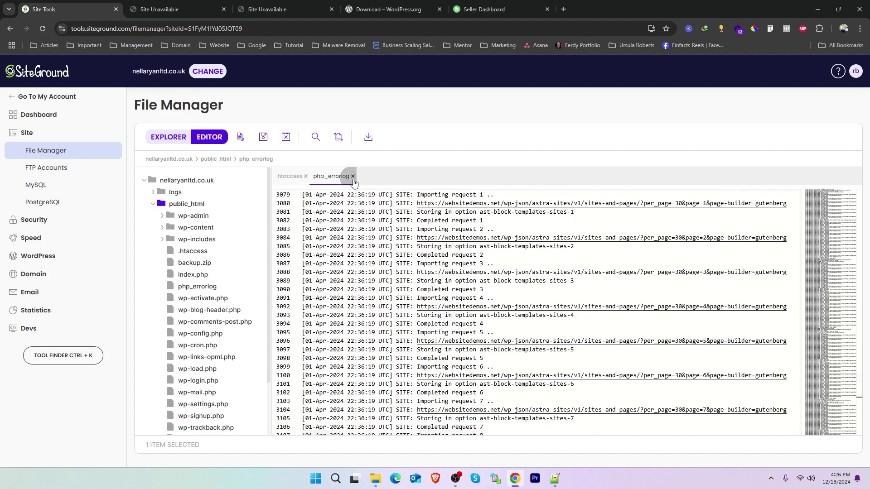
pyautogui.click(353, 177)
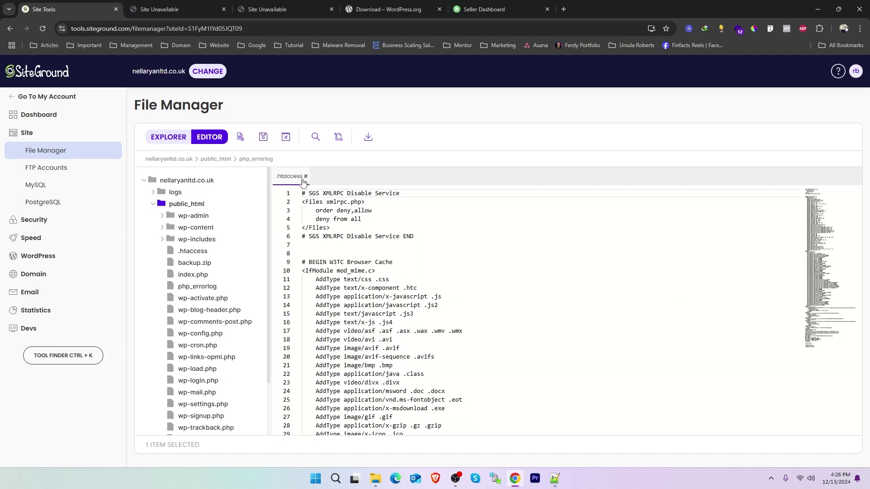
pyautogui.click(306, 177)
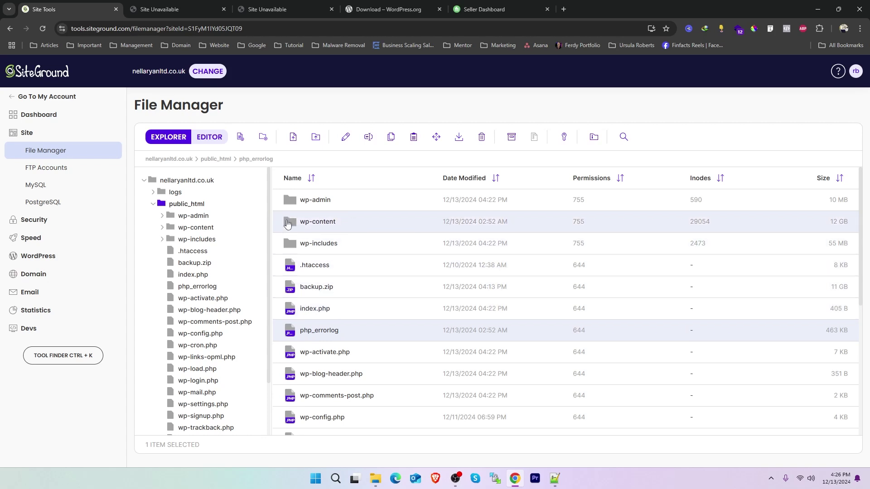
# Step: Look over the WordPress core files in public_html along with the retained wp-config.php and wp-content folder
pyautogui.scroll(-4, 339, 343)
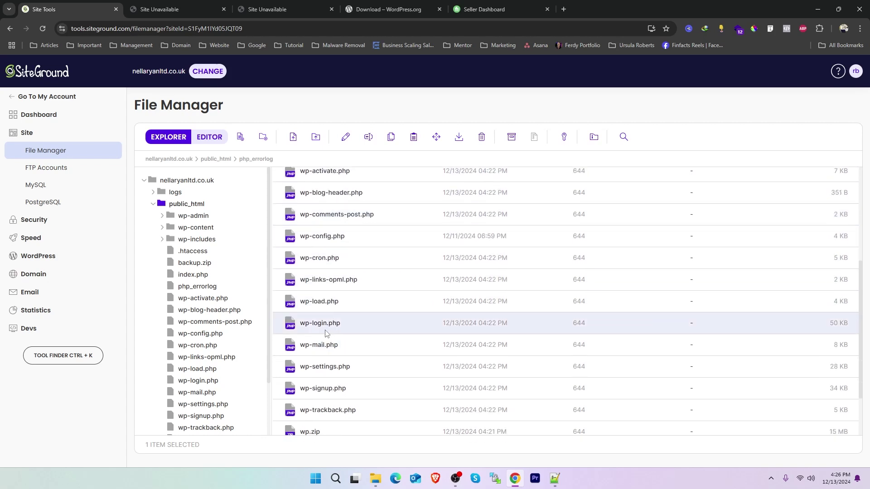
pyautogui.click(330, 308)
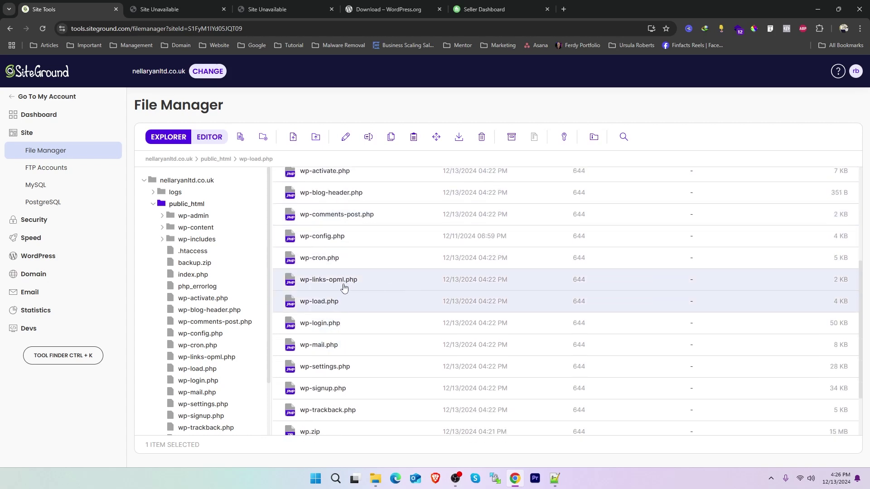
pyautogui.click(321, 262)
pyautogui.click(333, 239)
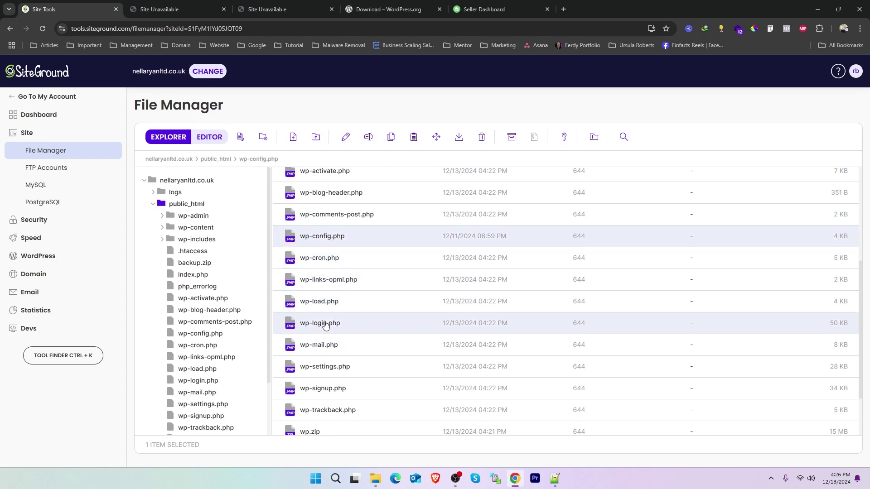
pyautogui.click(326, 328)
pyautogui.click(322, 368)
pyautogui.click(329, 411)
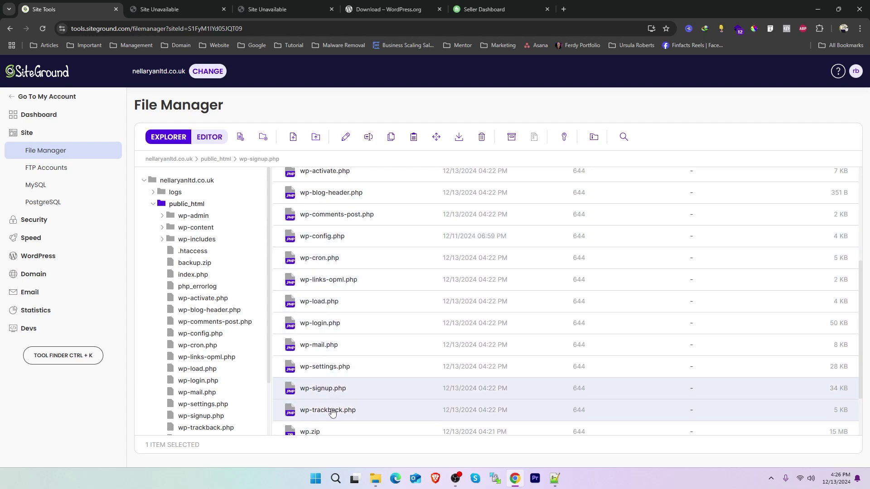
pyautogui.scroll(4, 349, 326)
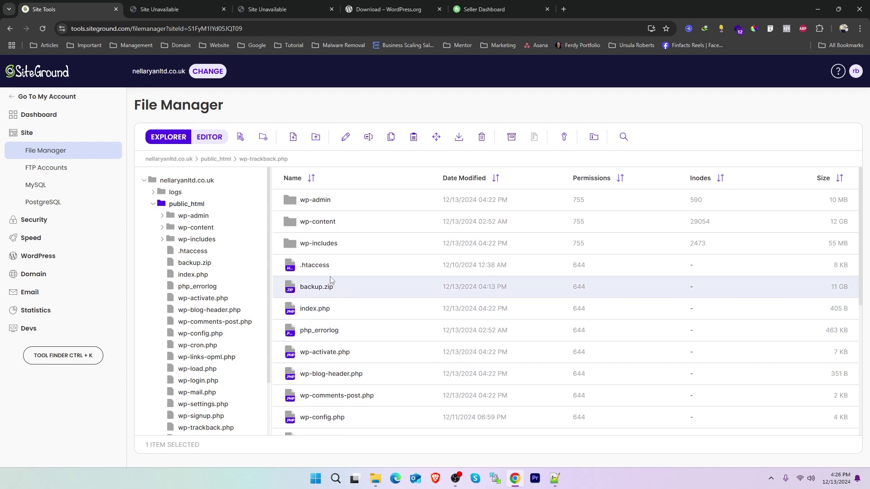
pyautogui.click(319, 227)
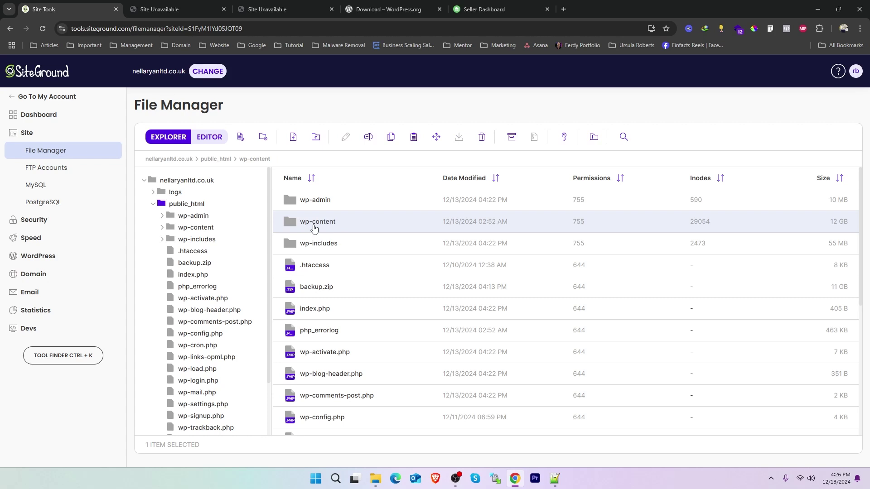
pyautogui.scroll(-5, 381, 299)
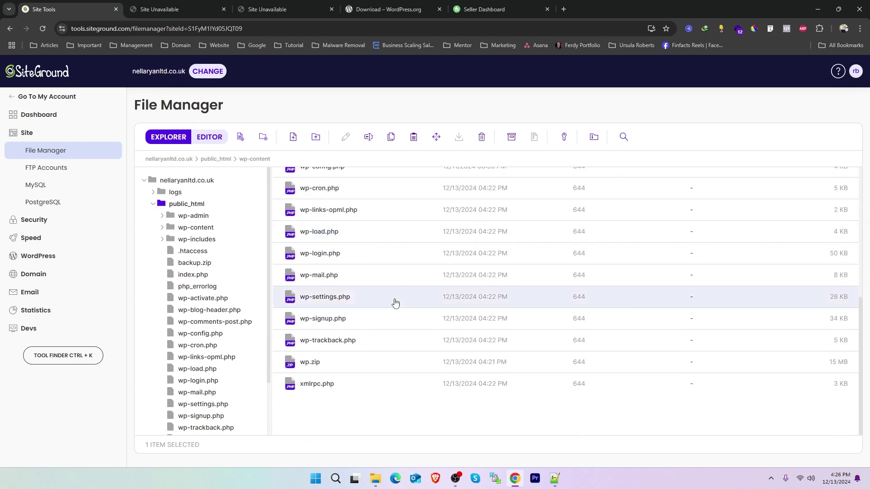
pyautogui.scroll(4, 381, 303)
pyautogui.scroll(2, 373, 305)
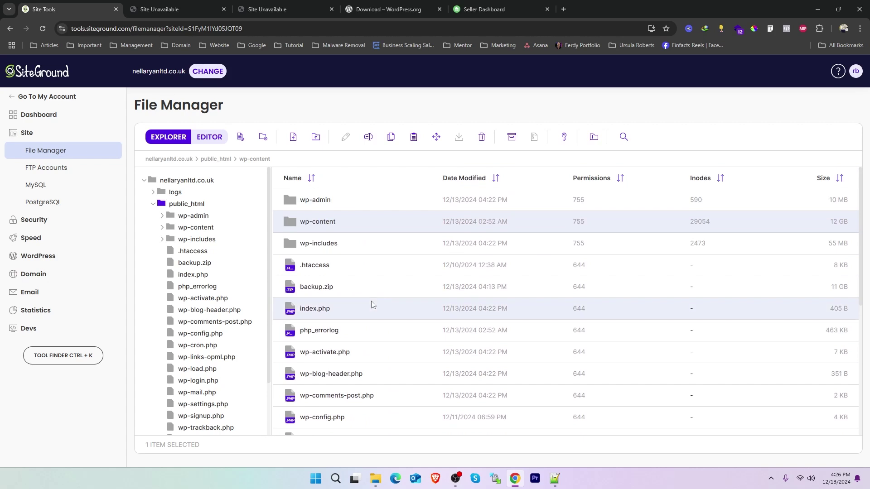
# Step: Open wp-config.php from public_html in the editor, check its contents and close it
pyautogui.scroll(-3, 370, 306)
pyautogui.click(312, 284)
pyautogui.rightClick(317, 282)
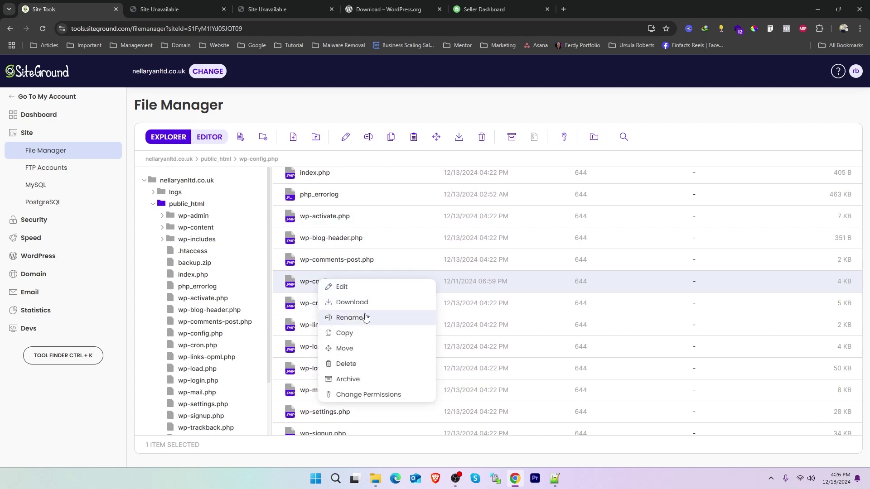
pyautogui.click(356, 289)
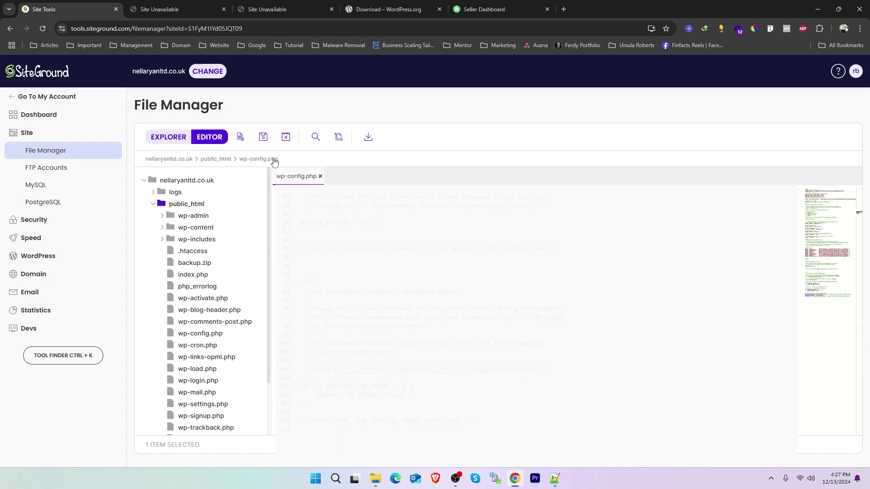
pyautogui.click(319, 176)
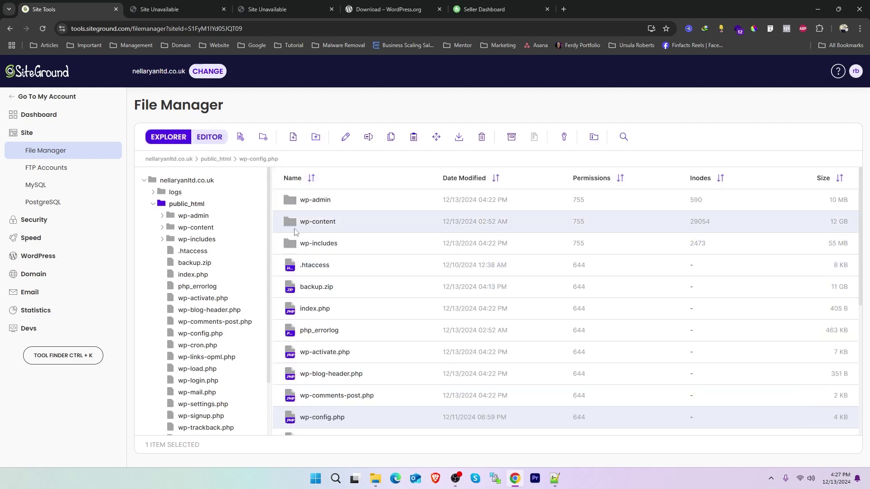
# Step: Open the wp-content folder and check its plugins, themes and uploads folders
pyautogui.doubleClick(293, 223)
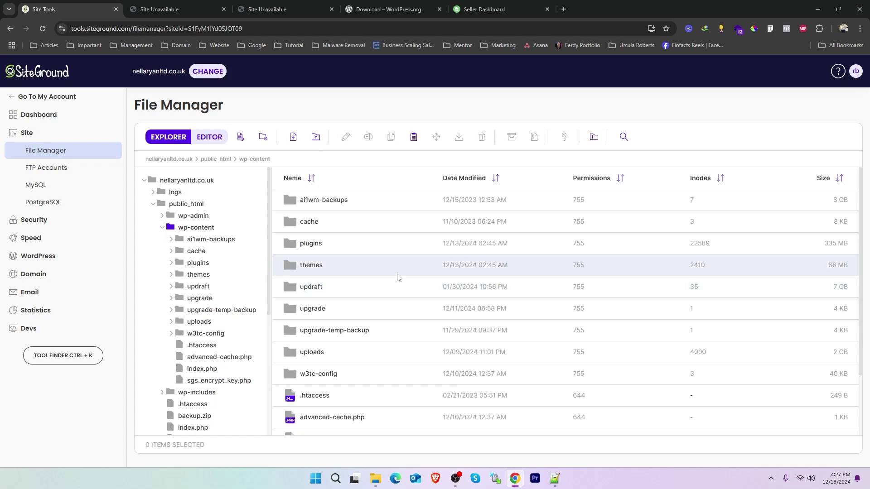
pyautogui.scroll(-2, 399, 277)
pyautogui.scroll(3, 343, 296)
pyautogui.click(369, 243)
pyautogui.click(318, 270)
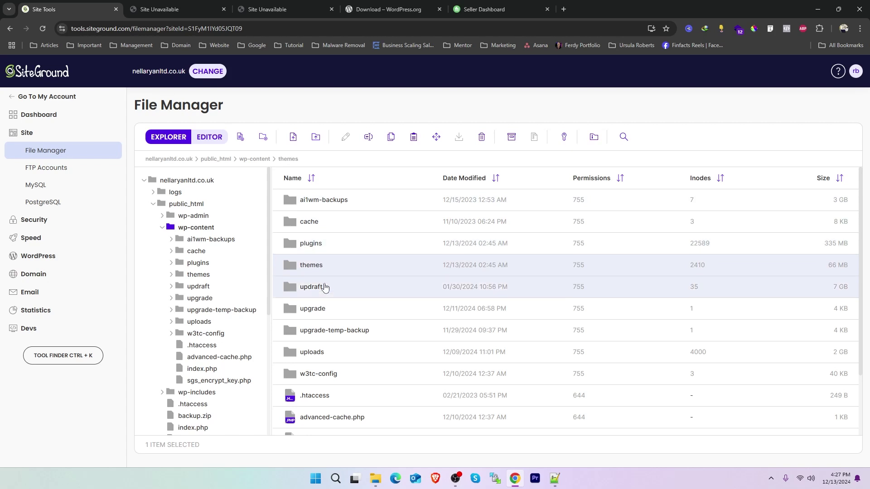
pyautogui.click(325, 357)
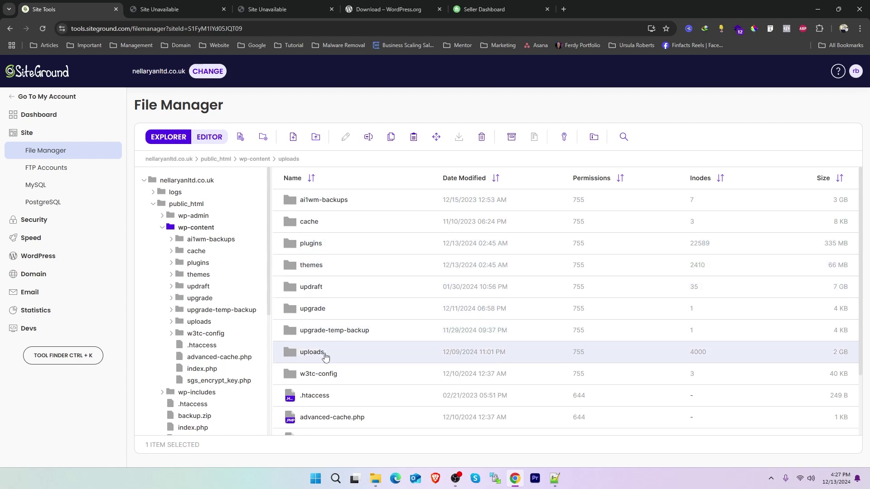
# Step: Look through the items in wp-content, open its cache folder to check the contents, and return to wp-content
pyautogui.scroll(-2, 326, 357)
pyautogui.click(328, 366)
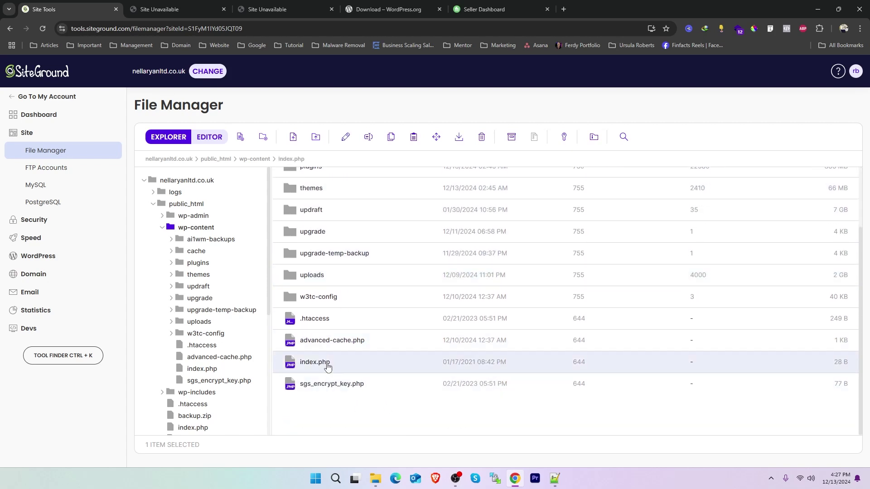
pyautogui.scroll(2, 382, 223)
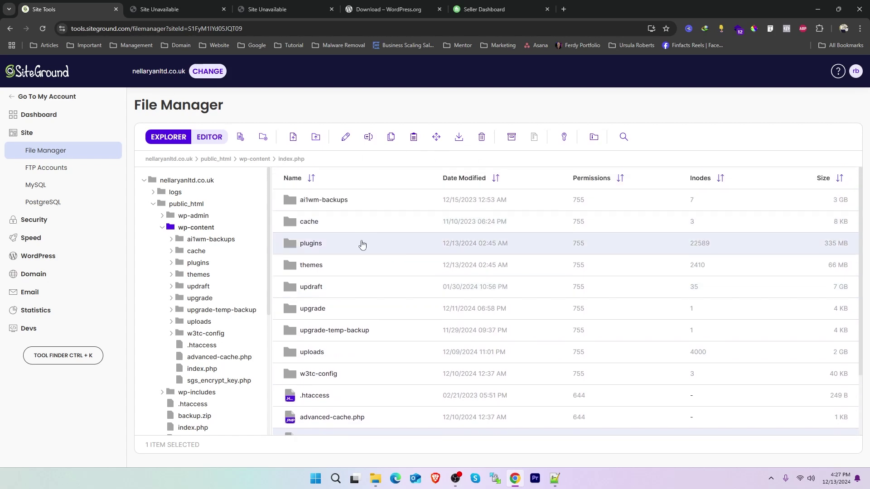
pyautogui.doubleClick(321, 225)
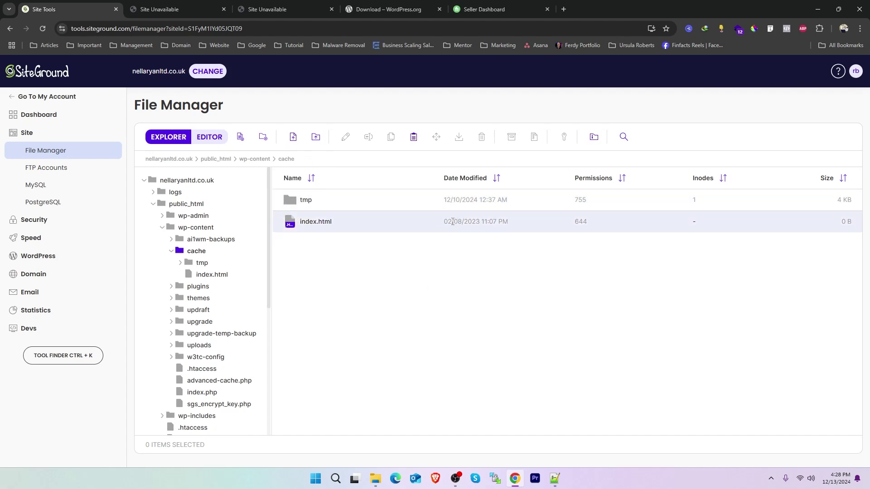
pyautogui.click(254, 160)
# Step: Check the contents of the upgrade folder inside wp-content and return to wp-content
pyautogui.click(301, 244)
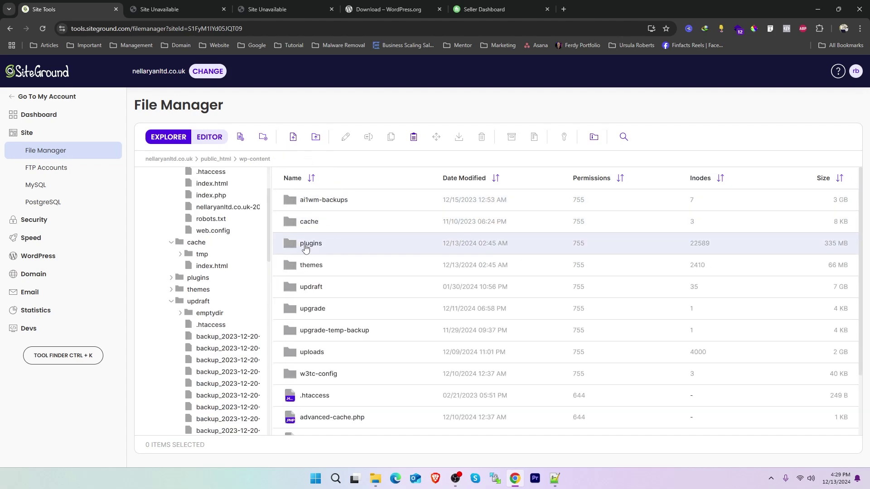
pyautogui.keyDown('ctrl'); pyautogui.click(312, 268); pyautogui.keyUp('ctrl')
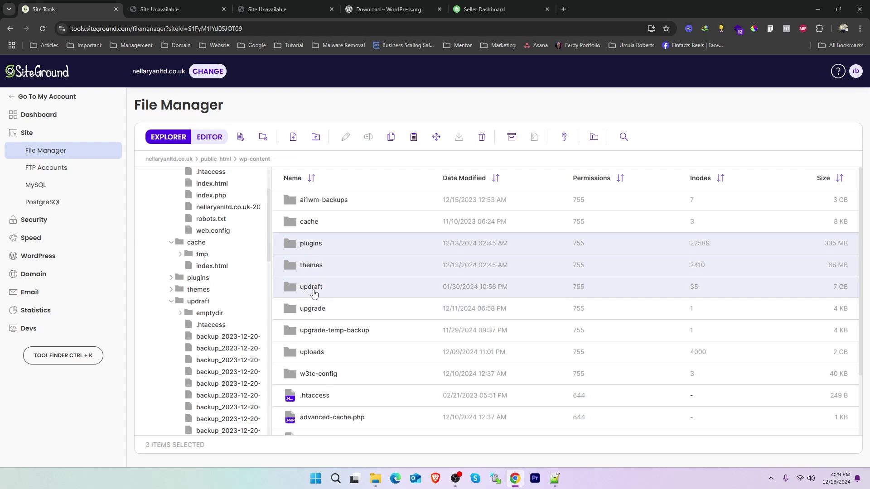
pyautogui.doubleClick(316, 305)
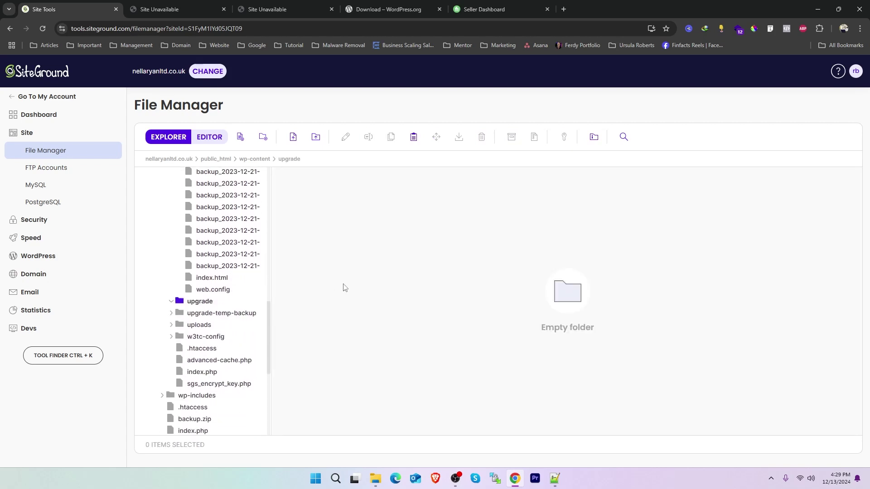
pyautogui.click(265, 161)
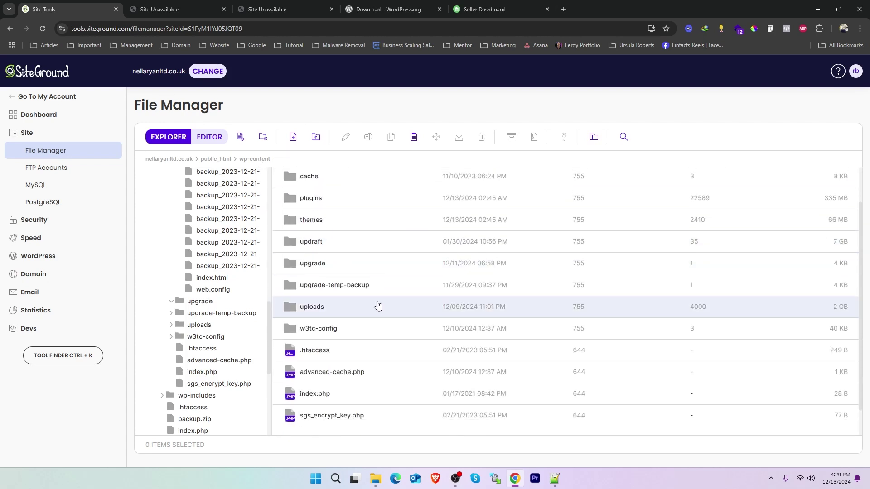
# Step: Delete everything in wp-content except the plugins, themes and uploads folders and index.php
pyautogui.scroll(-1, 374, 306)
pyautogui.click(328, 363)
pyautogui.keyDown('ctrl'); pyautogui.click(324, 386); pyautogui.keyUp('ctrl')
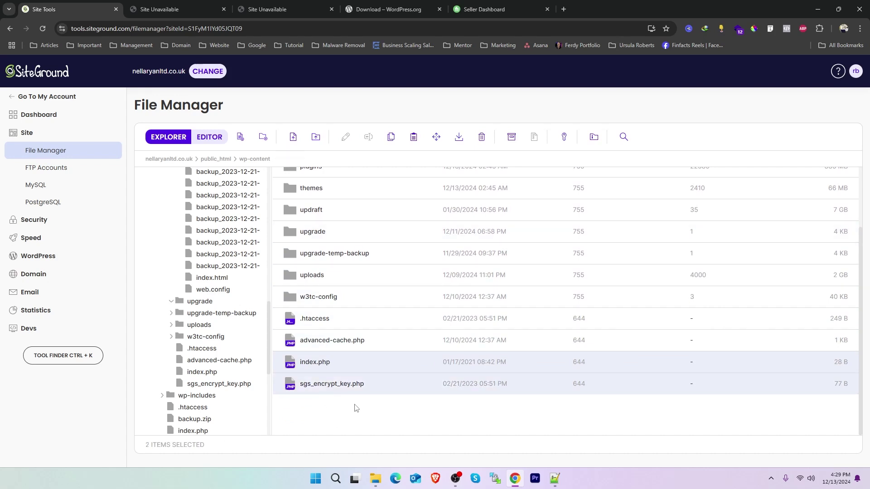
pyautogui.click(295, 390)
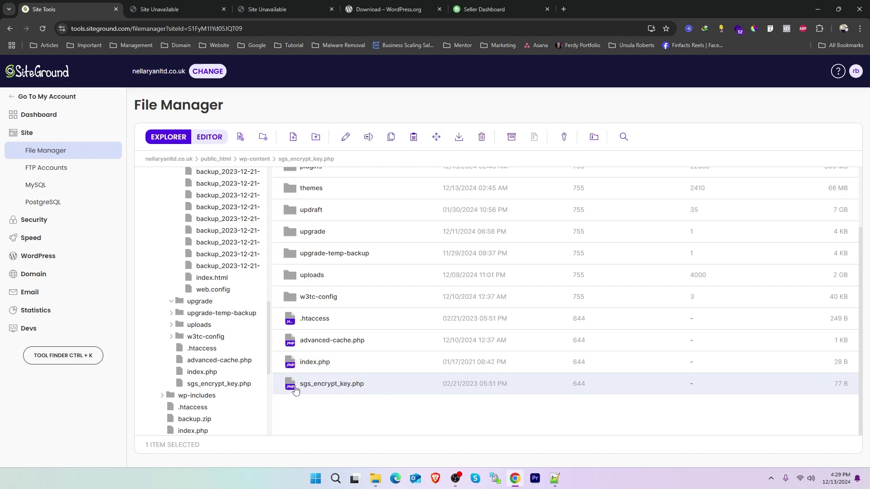
pyautogui.keyDown('ctrl'); pyautogui.click(321, 345); pyautogui.keyUp('ctrl')
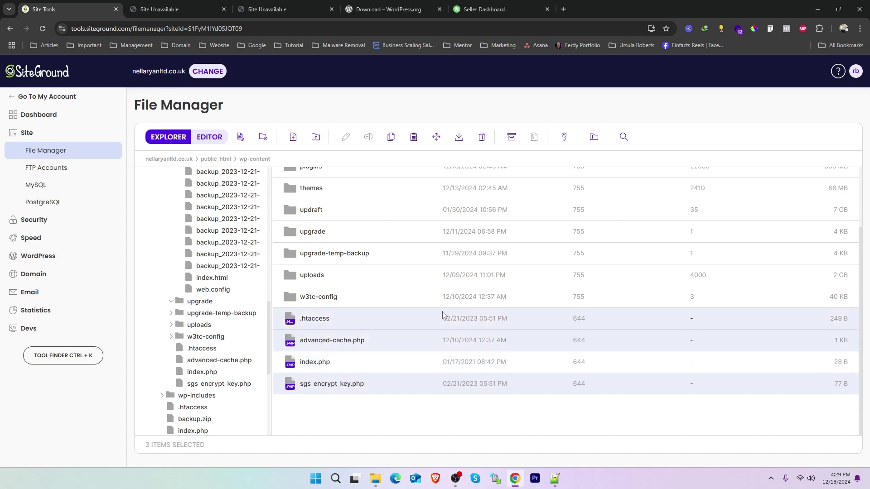
pyautogui.keyDown('ctrl'); pyautogui.click(322, 301); pyautogui.keyUp('ctrl')
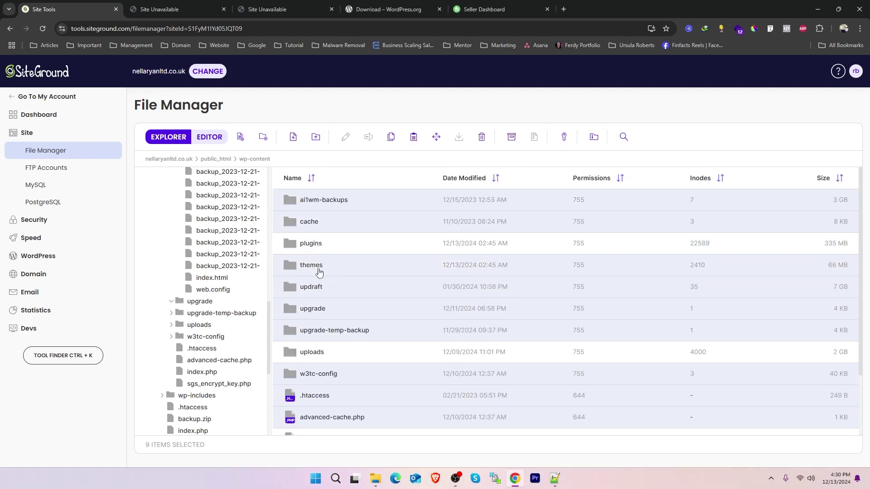
pyautogui.scroll(-1, 322, 275)
pyautogui.scroll(-1, 321, 275)
pyautogui.scroll(-1, 324, 340)
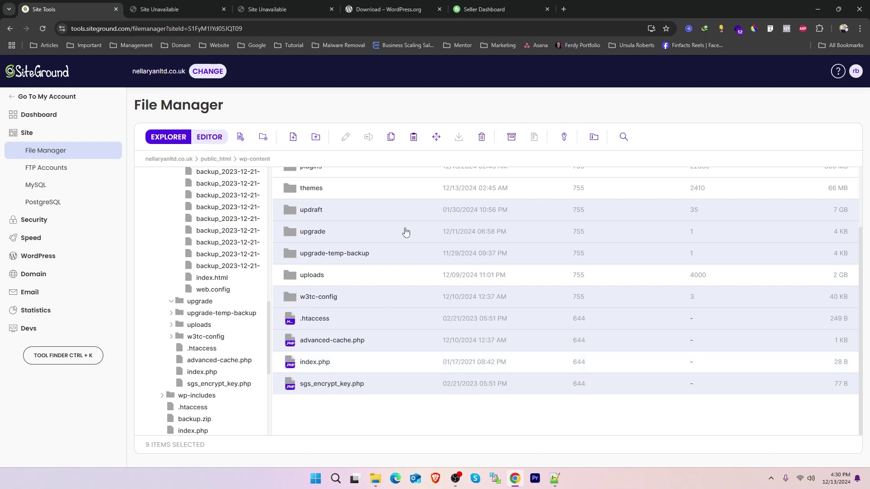
pyautogui.click(476, 144)
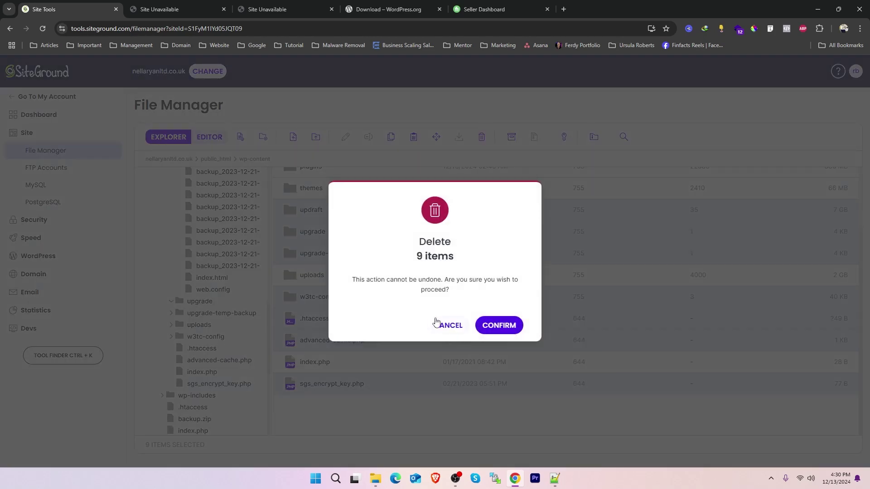
pyautogui.click(498, 323)
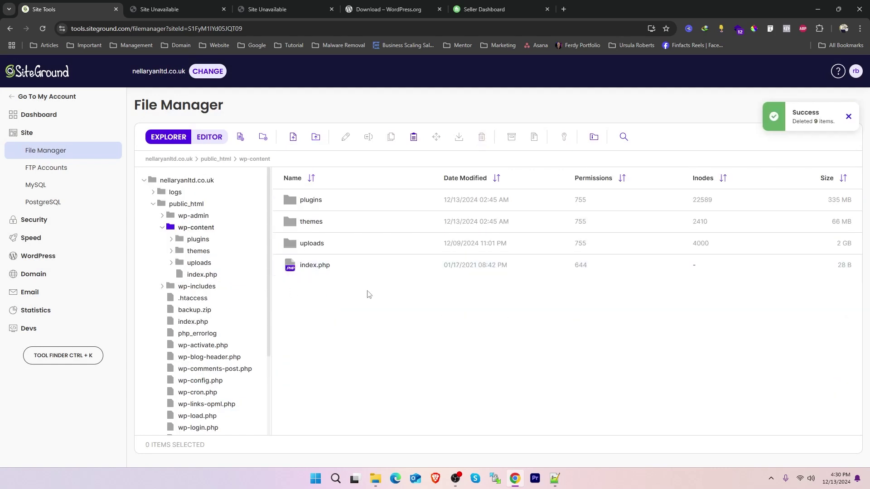
# Step: Open index.php from wp-content in the editor, check its code and close it
pyautogui.click(314, 266)
pyautogui.rightClick(314, 266)
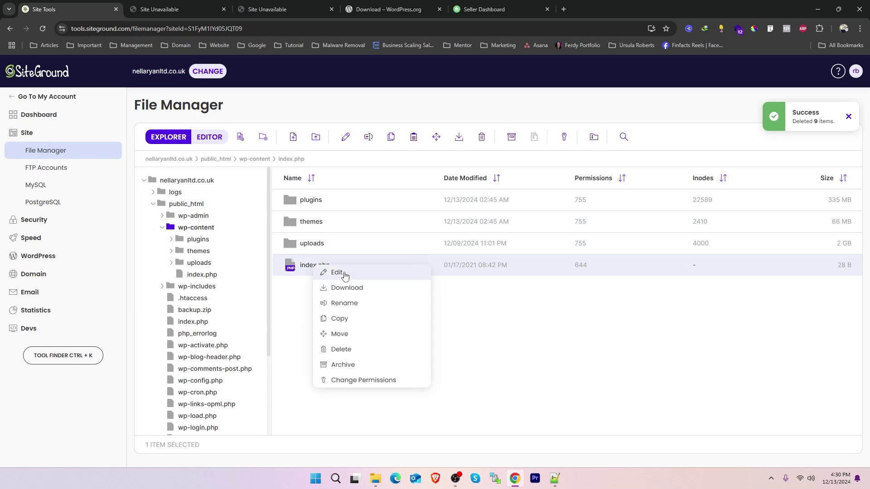
pyautogui.click(345, 275)
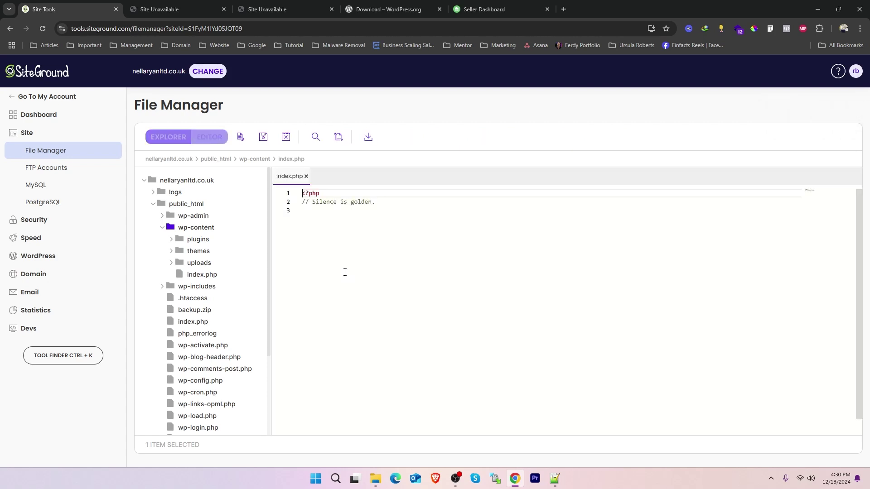
pyautogui.moveTo(312, 207); pyautogui.dragTo(432, 204)
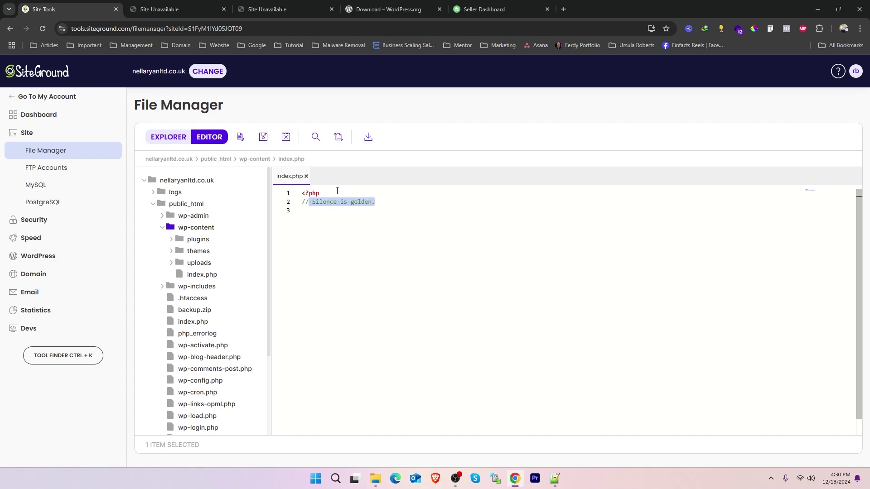
pyautogui.click(307, 176)
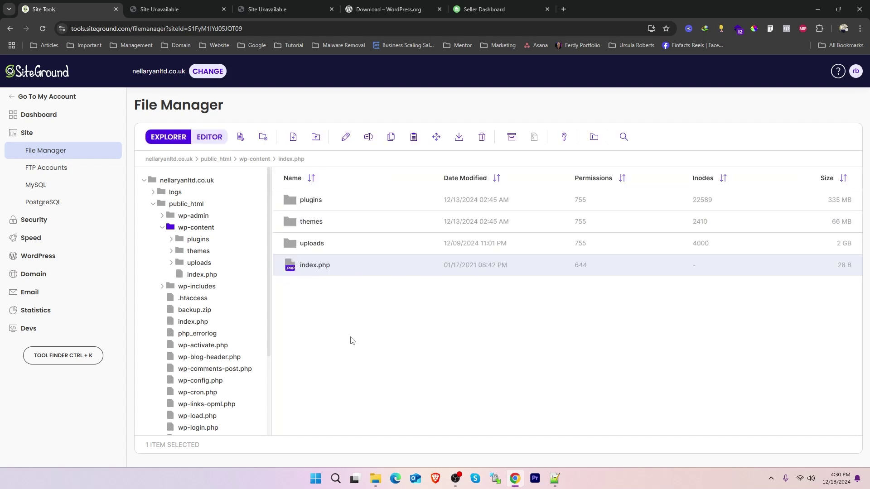
# Step: Review the items kept in wp-content, going back to public_html and into wp-content again
pyautogui.click(295, 205)
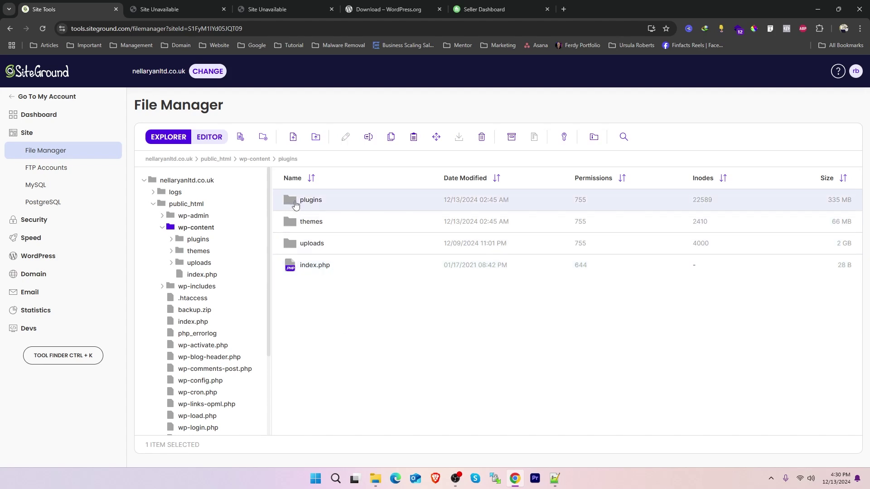
pyautogui.click(297, 225)
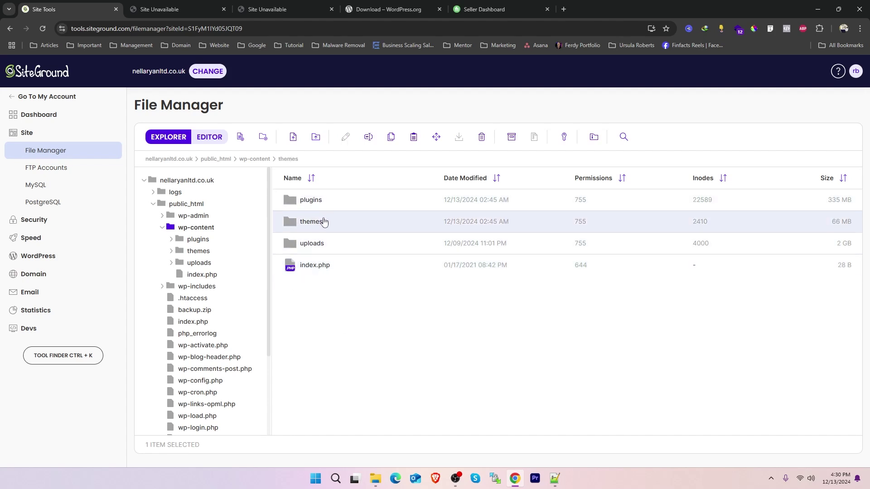
pyautogui.click(255, 160)
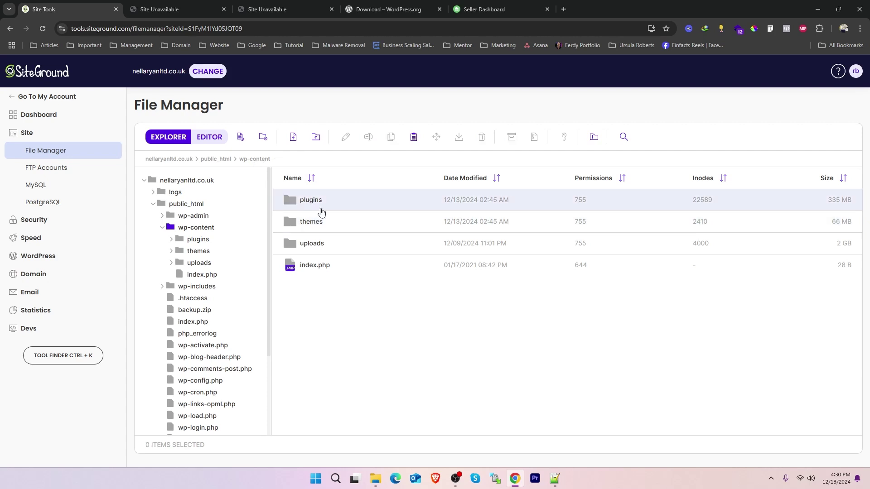
pyautogui.click(222, 159)
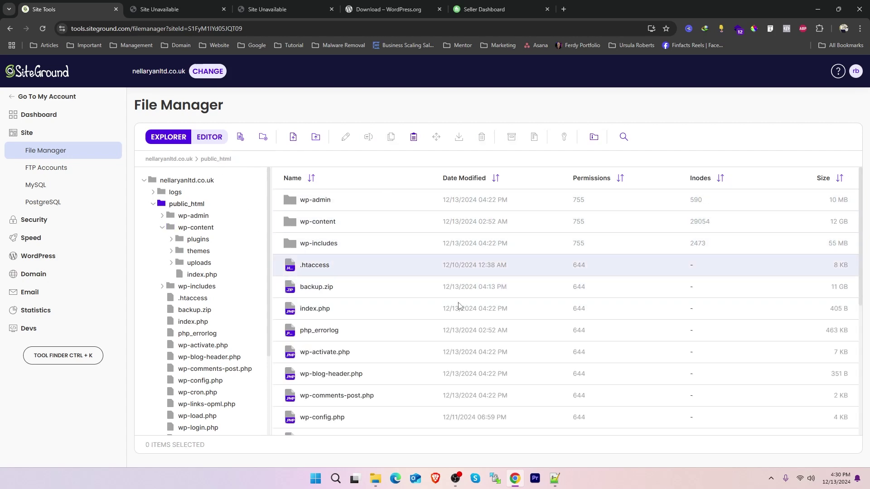
pyautogui.doubleClick(291, 225)
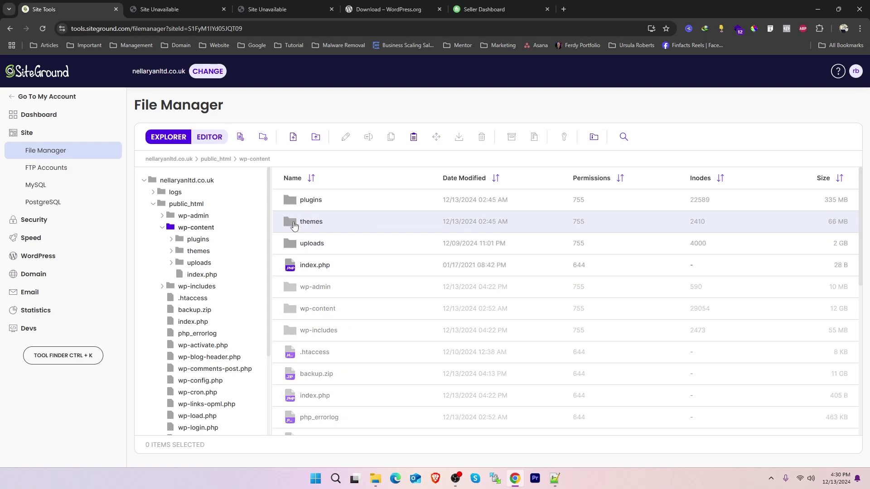
pyautogui.click(328, 274)
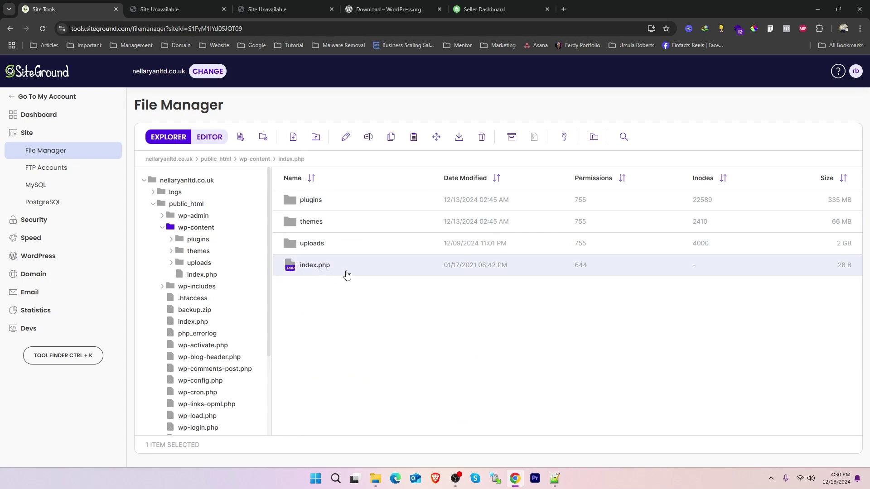
pyautogui.click(291, 247)
pyautogui.click(290, 200)
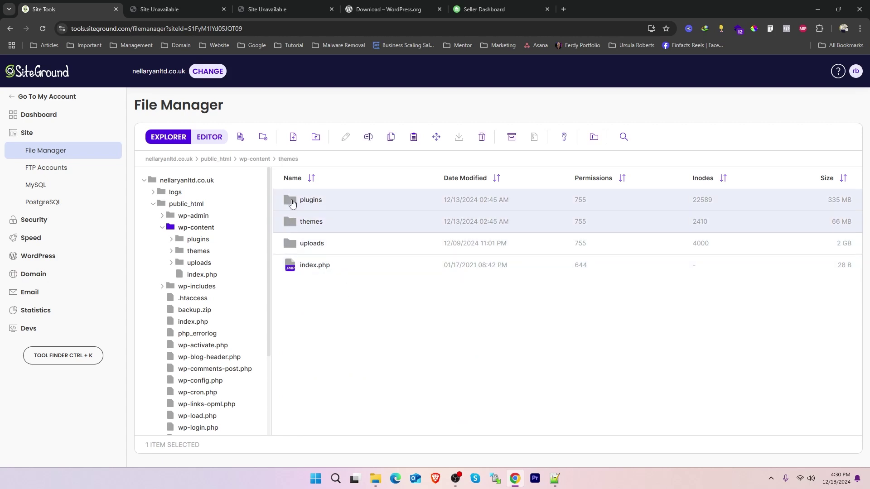
# Step: Open the uploads folder in wp-content and go through its year folders from 2018 to 2024
pyautogui.click(295, 249)
pyautogui.doubleClick(295, 248)
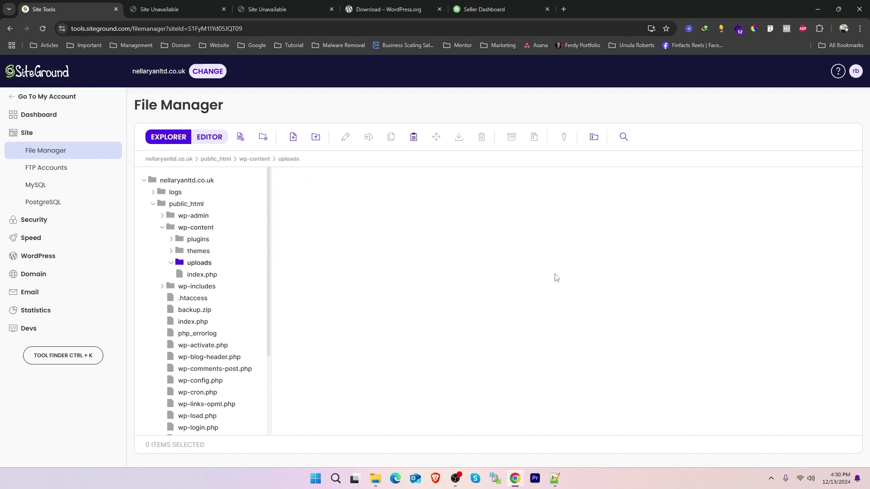
pyautogui.scroll(-4, 316, 251)
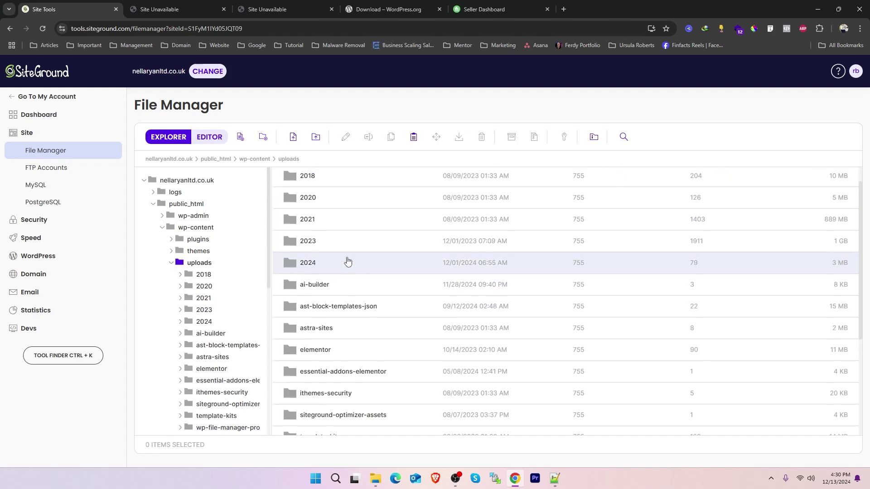
pyautogui.scroll(4, 349, 273)
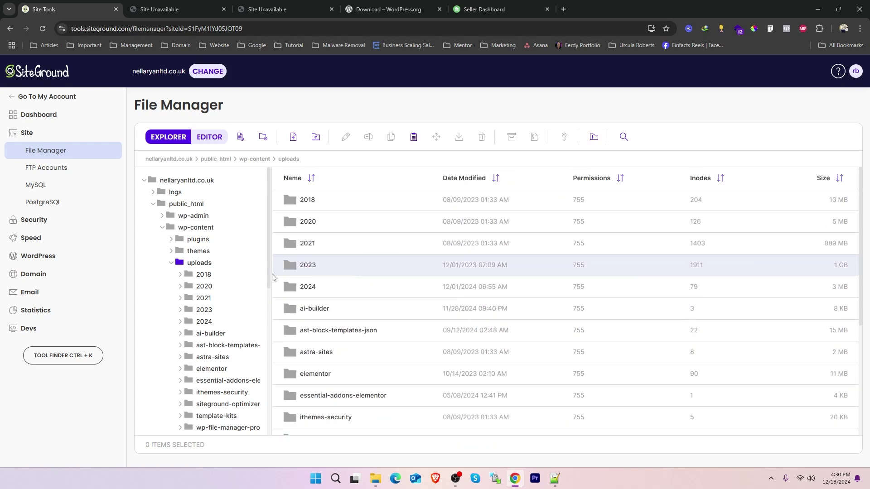
pyautogui.click(306, 201)
pyautogui.click(308, 223)
pyautogui.click(309, 249)
pyautogui.click(310, 268)
pyautogui.click(312, 289)
# Step: Go through the remaining uploads items, from the ai-builder folder to wpforms, plus the .htaccess and DBR.txt files
pyautogui.click(326, 314)
pyautogui.click(333, 333)
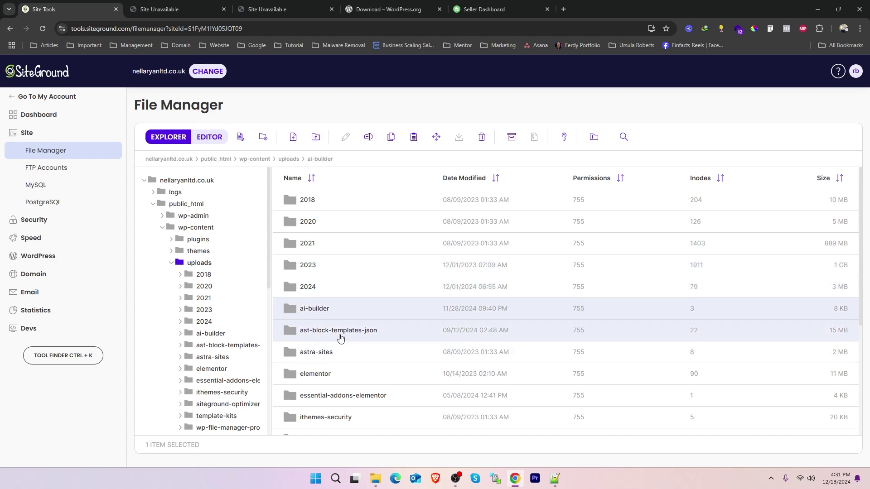
pyautogui.click(323, 354)
pyautogui.click(331, 381)
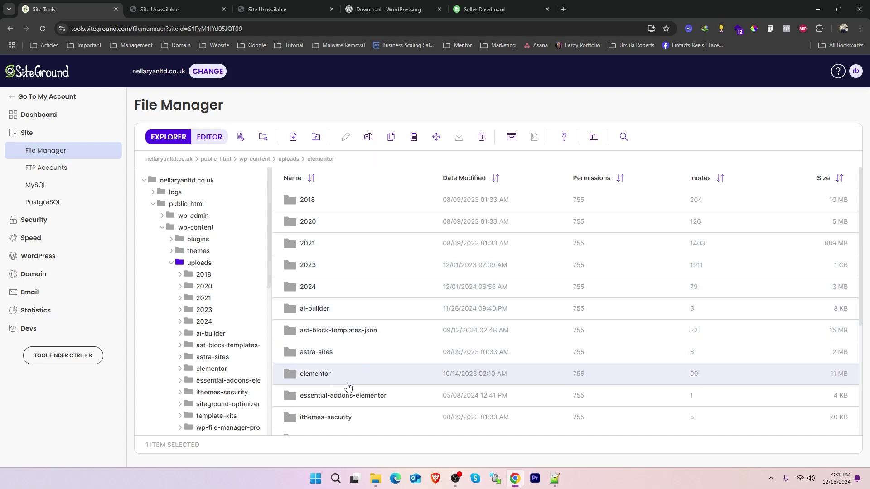
pyautogui.click(369, 399)
pyautogui.scroll(-2, 358, 353)
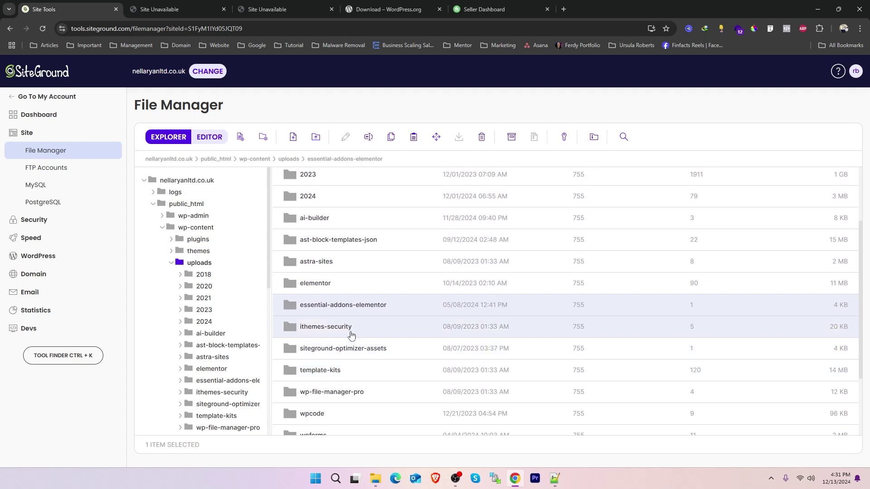
pyautogui.click(353, 330)
pyautogui.click(351, 351)
pyautogui.click(348, 371)
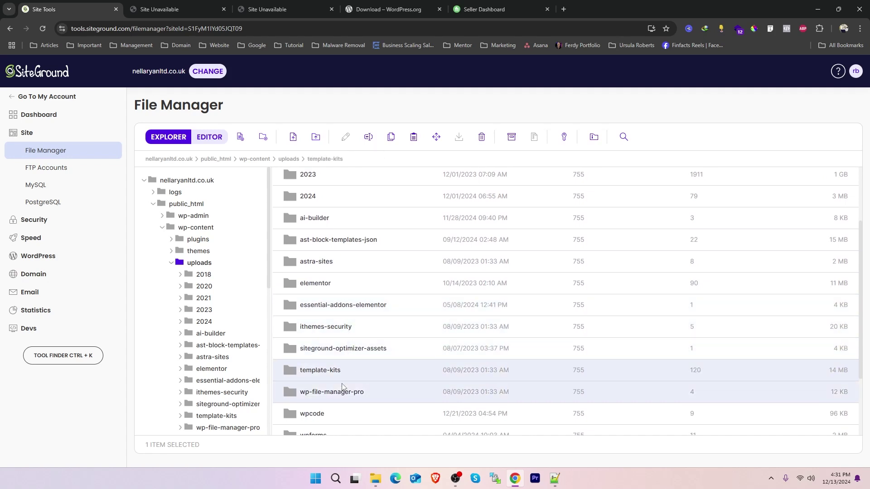
pyautogui.click(342, 397)
pyautogui.scroll(-1, 339, 385)
pyautogui.click(335, 374)
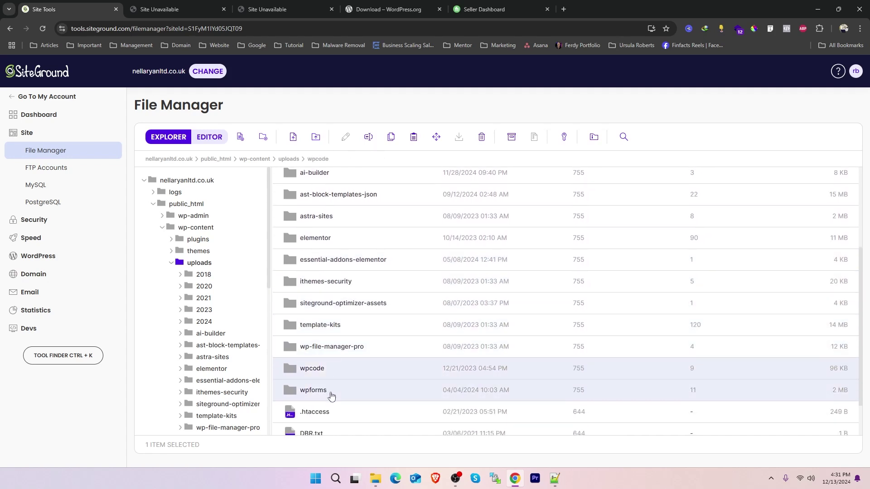
pyautogui.click(331, 411)
pyautogui.scroll(-1, 403, 326)
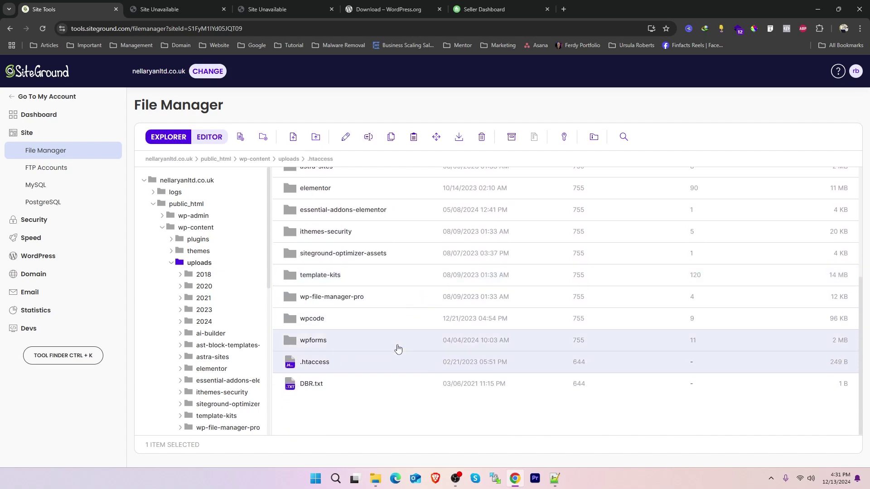
pyautogui.click(329, 386)
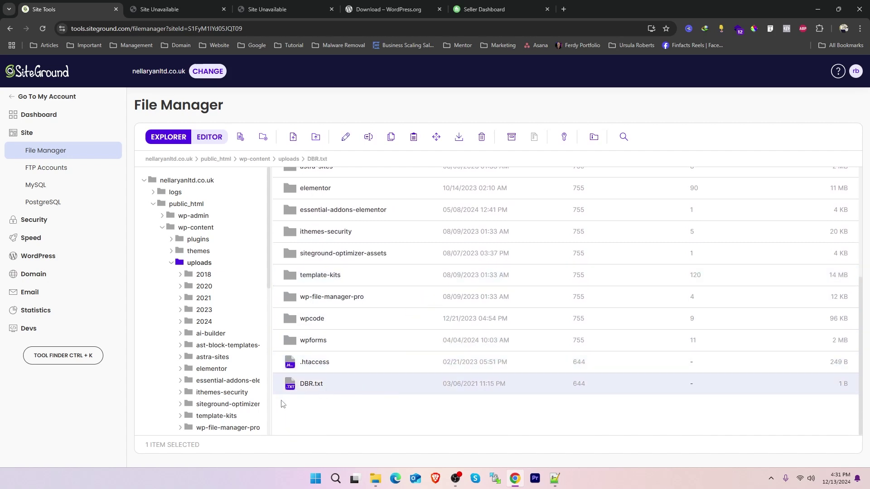
# Step: Open DBR.txt from the uploads folder in the editor, check its content and close it
pyautogui.rightClick(311, 385)
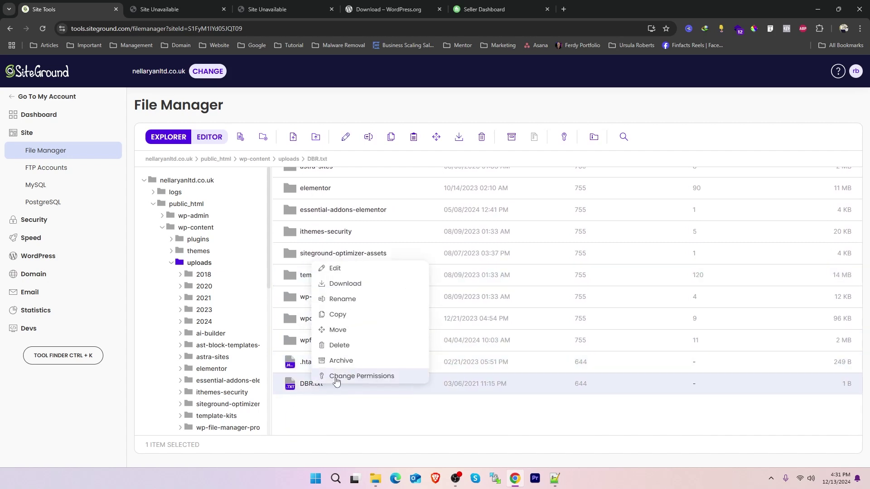
pyautogui.click(354, 274)
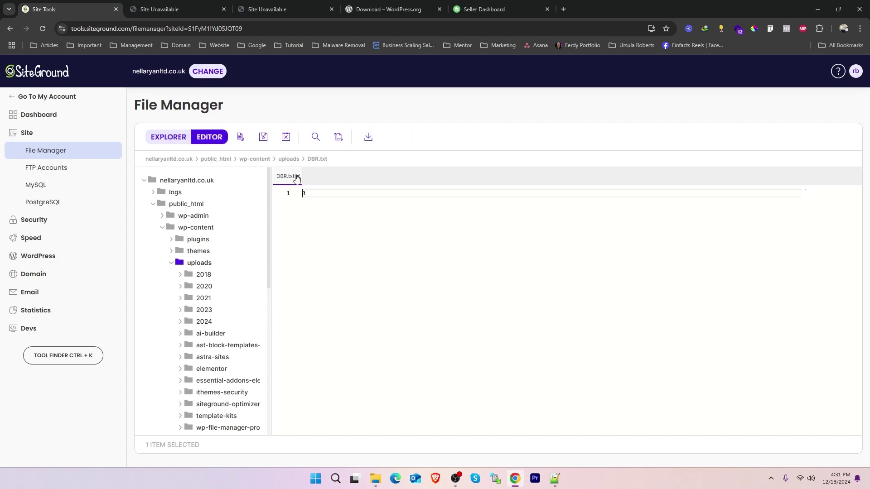
pyautogui.click(298, 177)
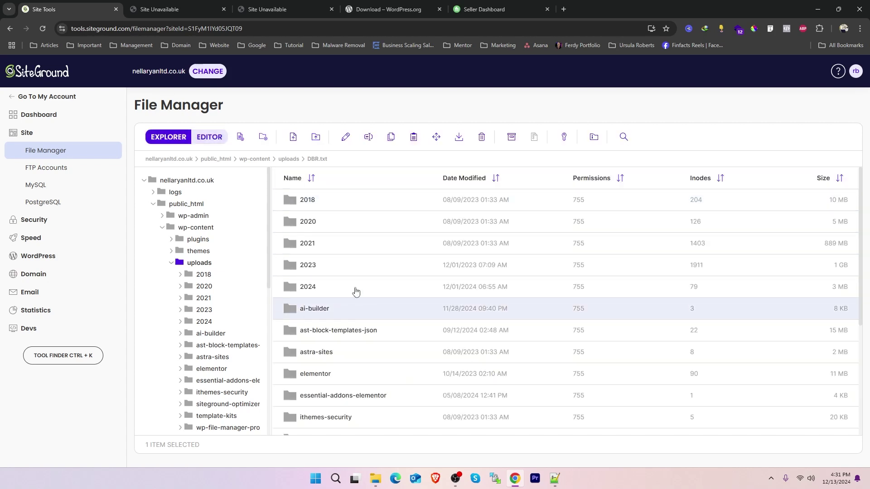
# Step: Look inside the 2018 and 2020 folders, including the files in 2020/04, and return to uploads
pyautogui.click(295, 203)
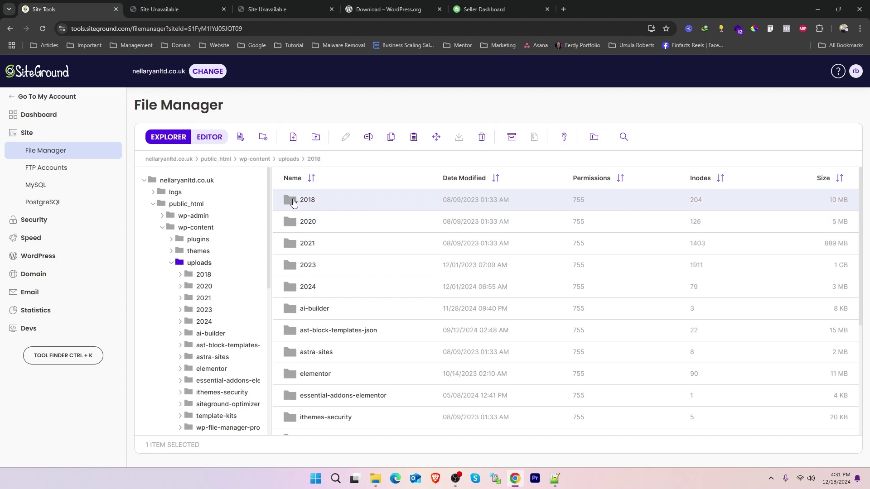
pyautogui.doubleClick(294, 203)
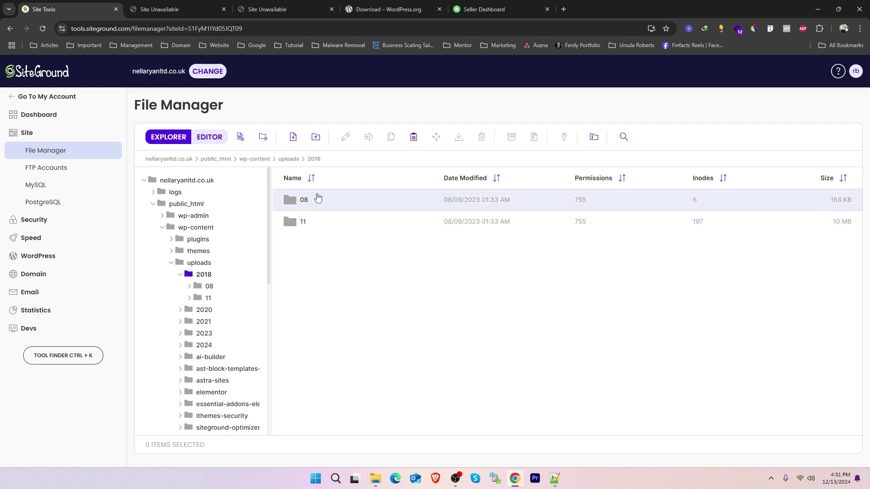
pyautogui.click(290, 160)
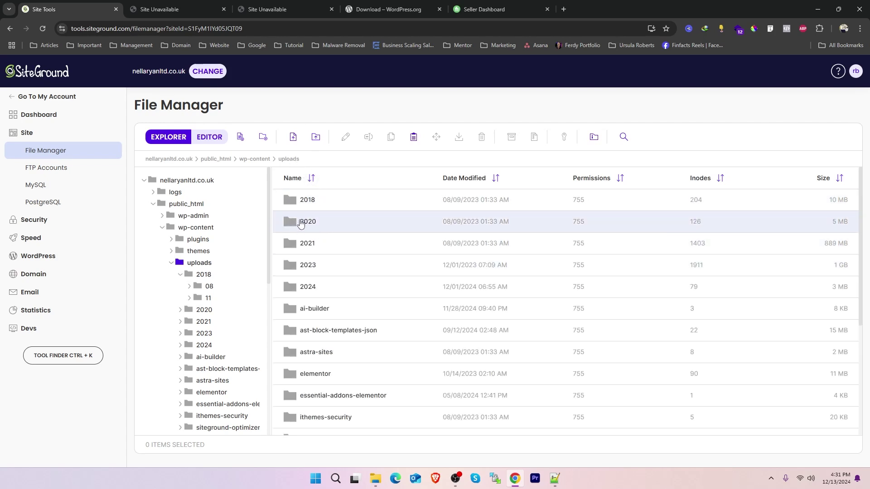
pyautogui.doubleClick(300, 222)
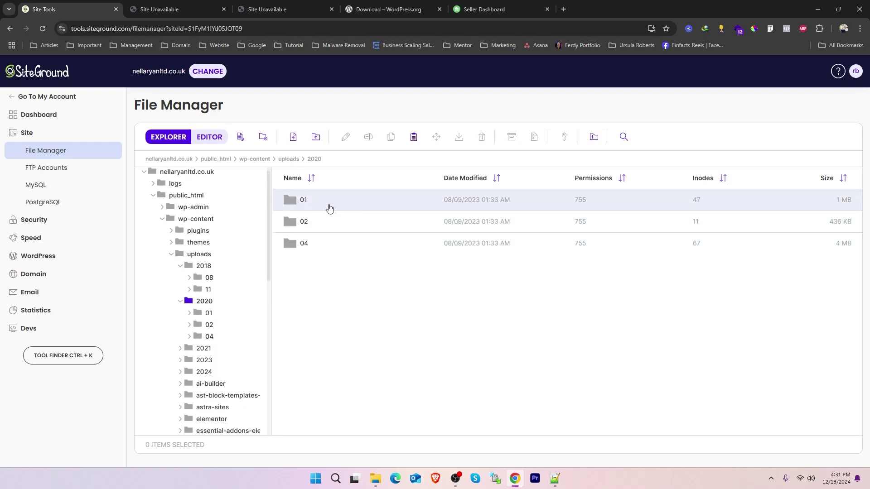
pyautogui.click(329, 208)
pyautogui.click(319, 226)
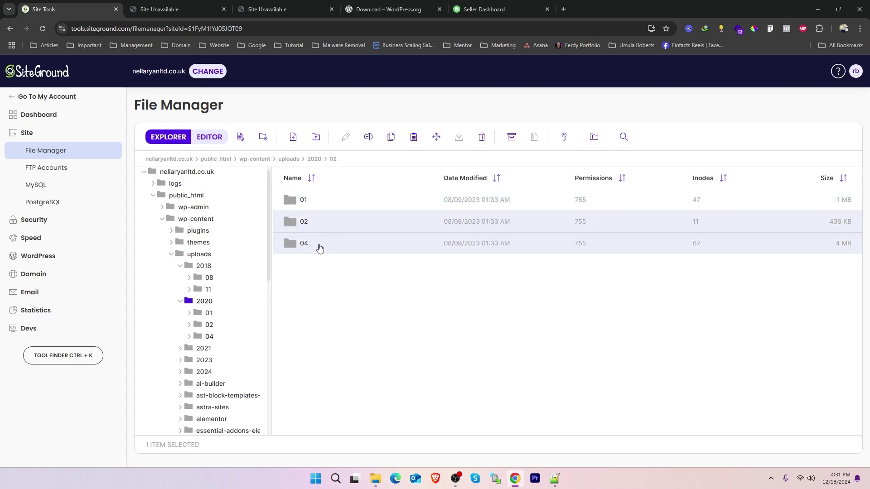
pyautogui.click(320, 247)
pyautogui.doubleClick(310, 250)
pyautogui.scroll(-10, 338, 263)
pyautogui.scroll(10, 335, 236)
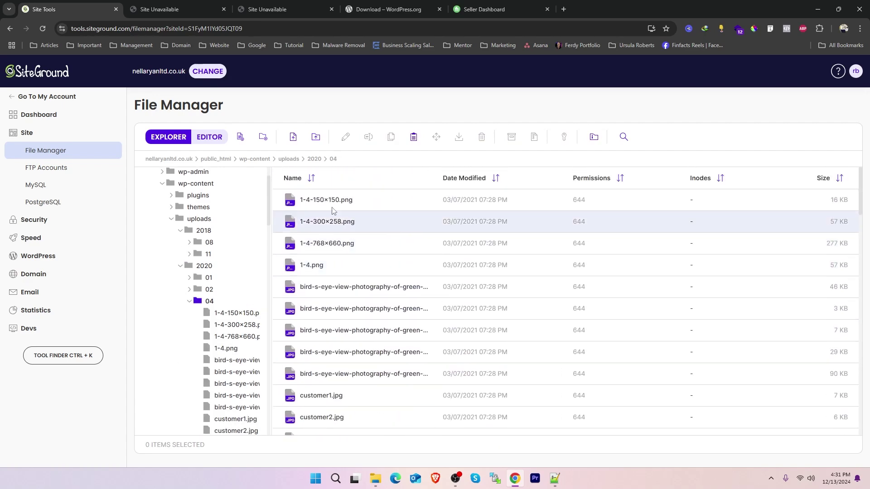
pyautogui.click(315, 160)
pyautogui.click(289, 160)
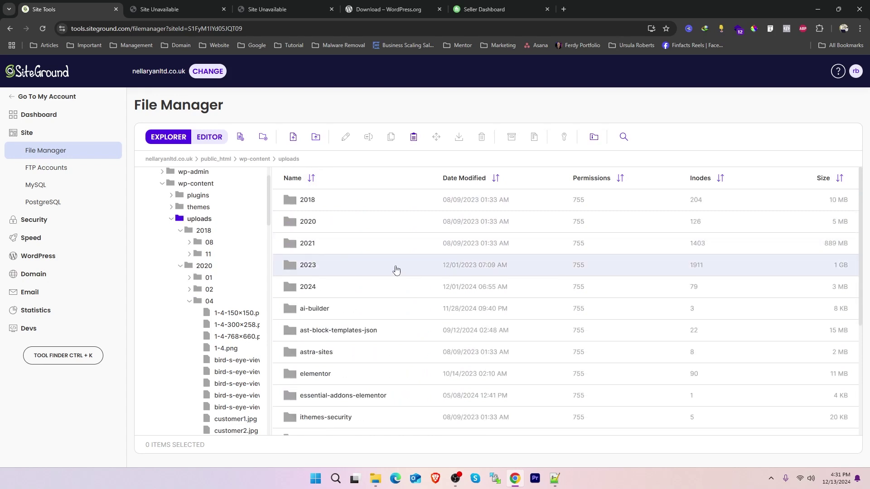
# Step: Select the year folders 2018, 2020, 2021, 2023 and 2024 in uploads
pyautogui.click(313, 201)
pyautogui.keyDown('ctrl'); pyautogui.click(325, 224); pyautogui.keyUp('ctrl')
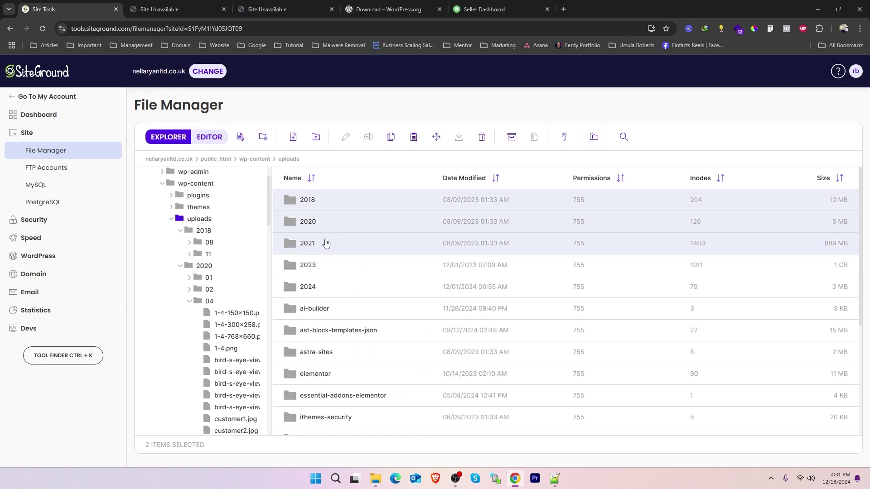
pyautogui.keyDown('shift'); pyautogui.click(316, 266); pyautogui.keyUp('shift')
pyautogui.keyDown('shift'); pyautogui.click(316, 292); pyautogui.keyUp('shift')
pyautogui.scroll(-5, 319, 294)
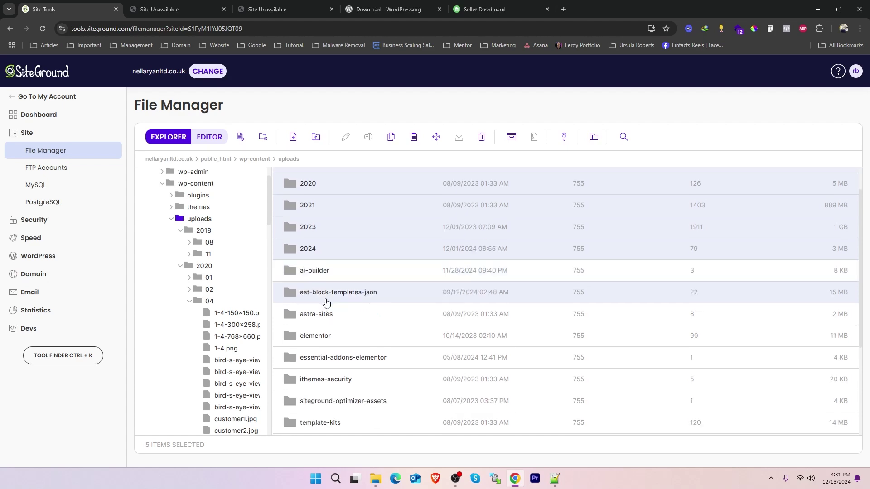
pyautogui.scroll(5, 363, 340)
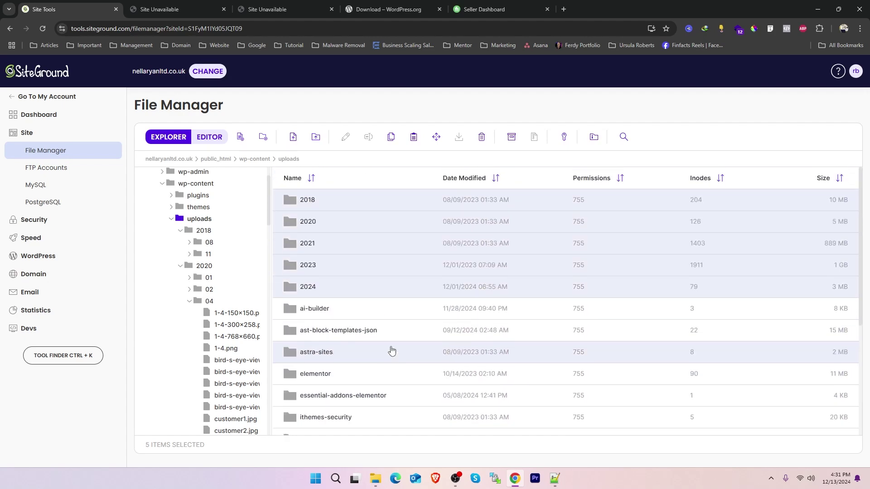
# Step: Delete everything in uploads except the year folders, from ai-builder through wpforms plus the .htaccess and DBR.txt files
pyautogui.click(375, 314)
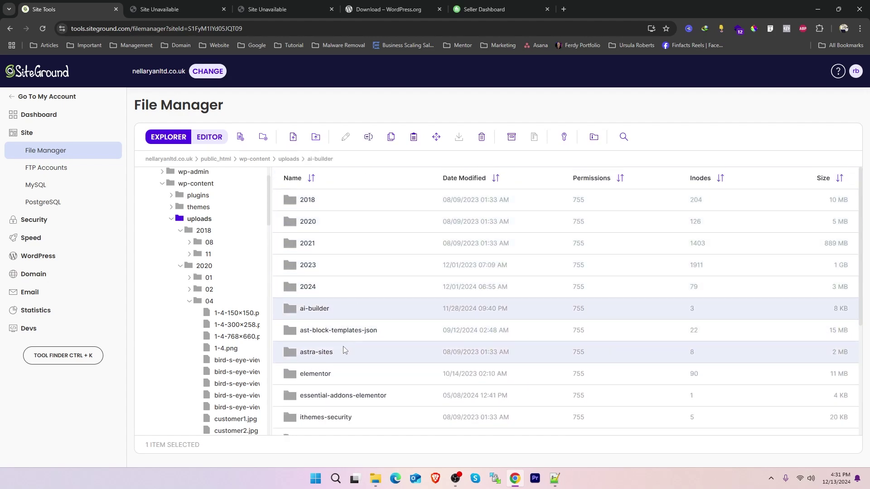
pyautogui.keyDown('ctrl'); pyautogui.click(317, 335); pyautogui.keyUp('ctrl')
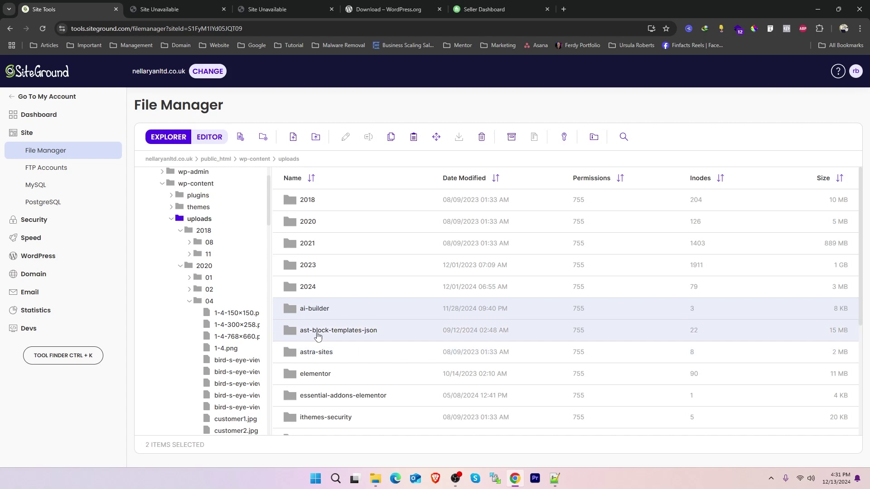
pyautogui.keyDown('ctrl'); pyautogui.click(322, 354); pyautogui.keyUp('ctrl')
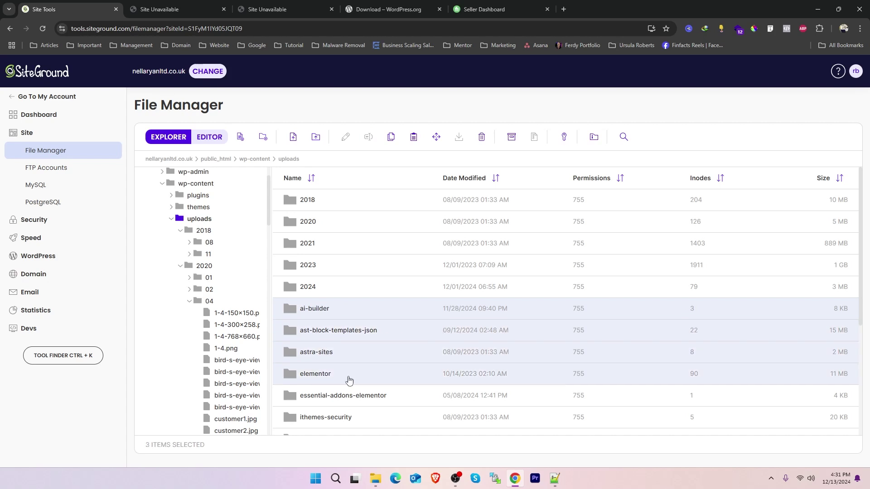
pyautogui.keyDown('shift'); pyautogui.click(333, 395); pyautogui.keyUp('shift')
pyautogui.scroll(-1, 446, 290)
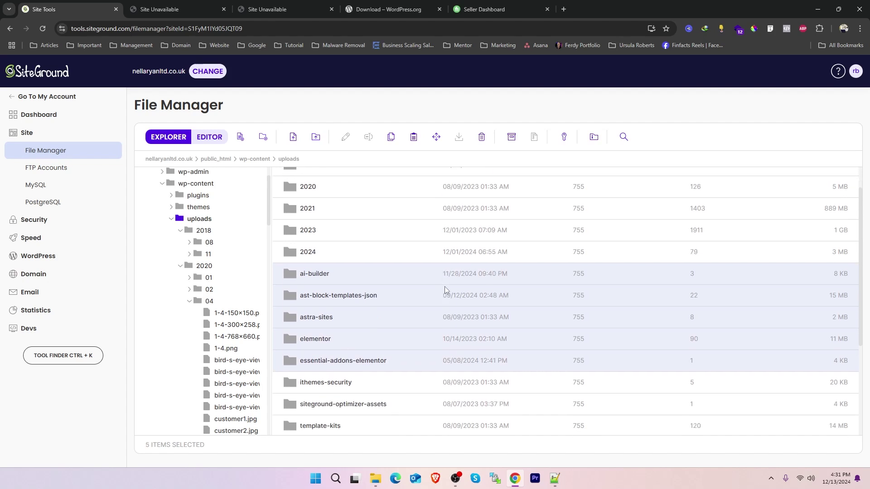
pyautogui.scroll(-3, 445, 290)
pyautogui.keyDown('shift'); pyautogui.click(325, 326); pyautogui.keyUp('shift')
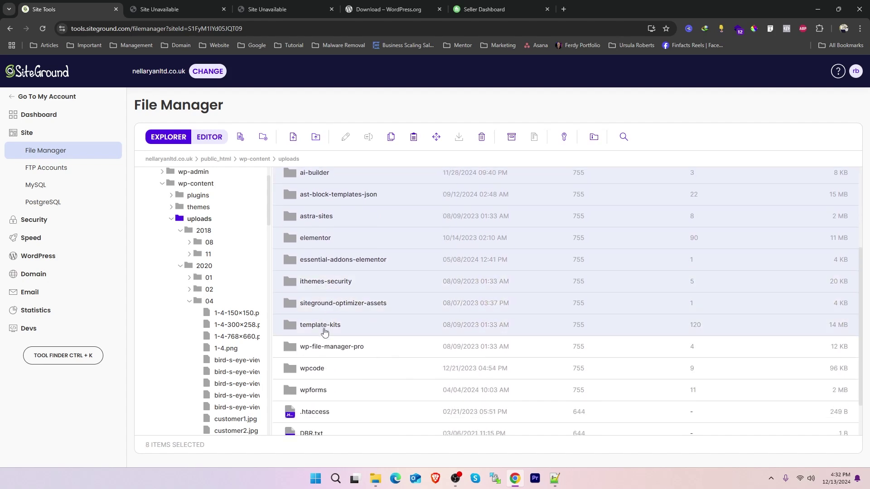
pyautogui.keyDown('shift'); pyautogui.click(325, 369); pyautogui.keyUp('shift')
pyautogui.keyDown('shift'); pyautogui.click(325, 392); pyautogui.keyUp('shift')
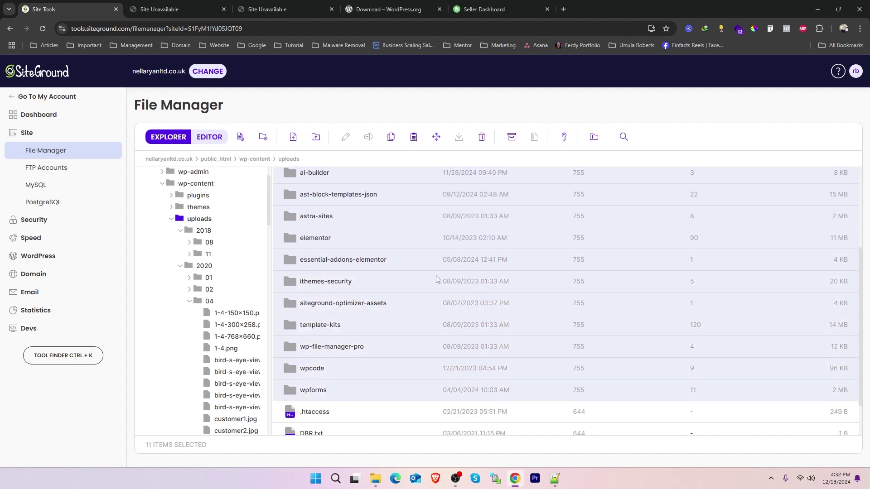
pyautogui.scroll(-2, 436, 279)
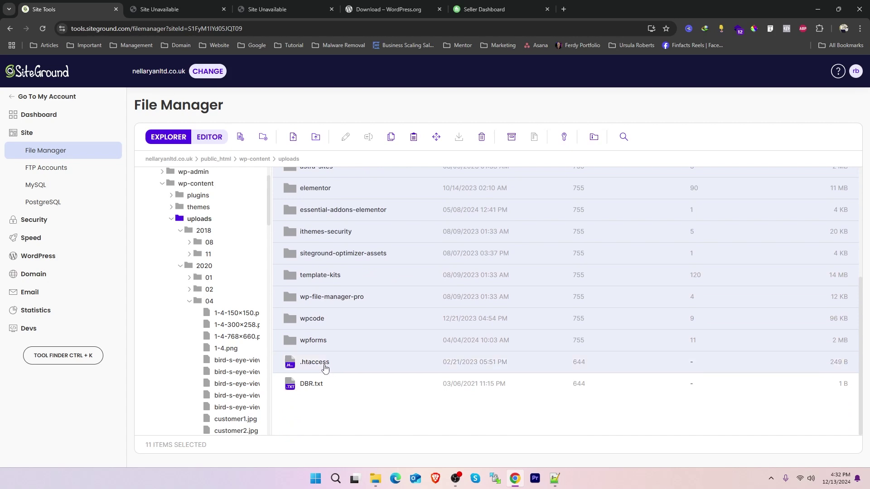
pyautogui.keyDown('shift'); pyautogui.click(317, 385); pyautogui.keyUp('shift')
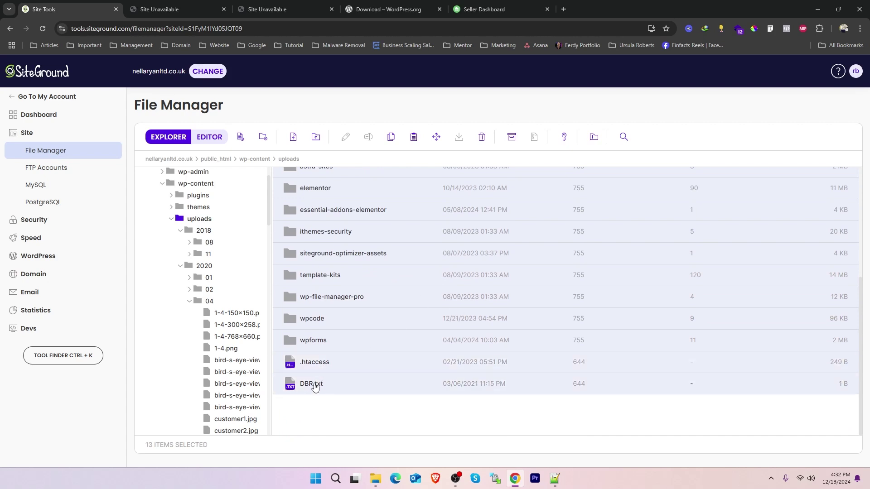
pyautogui.scroll(5, 377, 345)
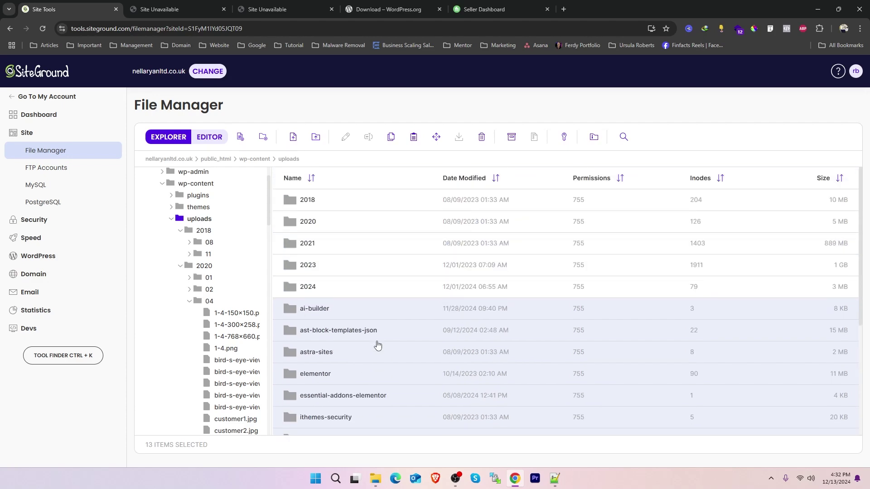
pyautogui.click(482, 138)
pyautogui.click(499, 329)
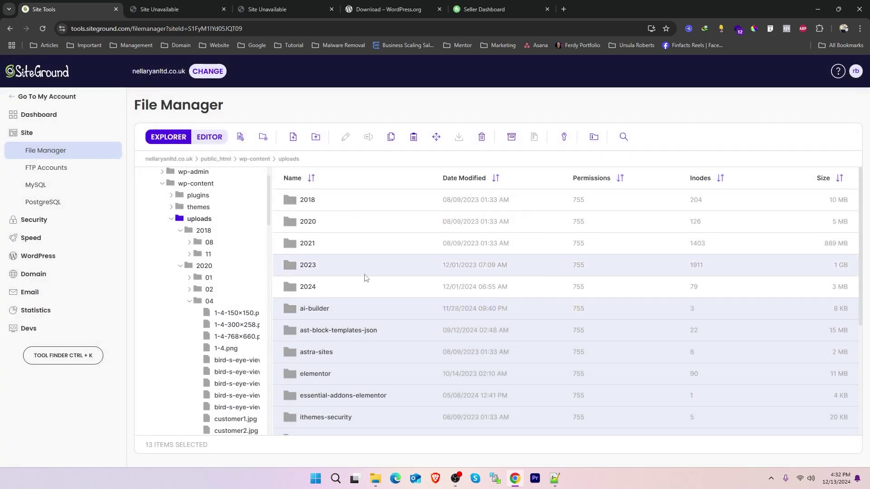
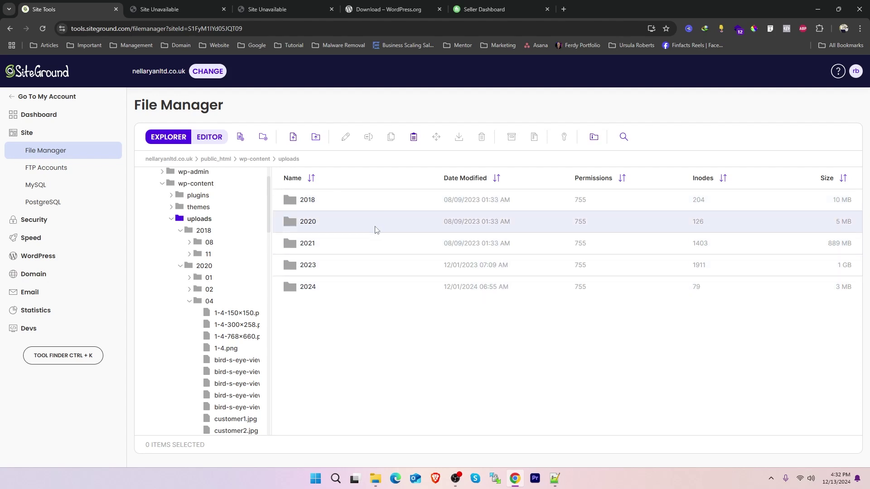
# Step: Check the month folders inside 2024, go back up to wp-content and reopen uploads
pyautogui.doubleClick(291, 289)
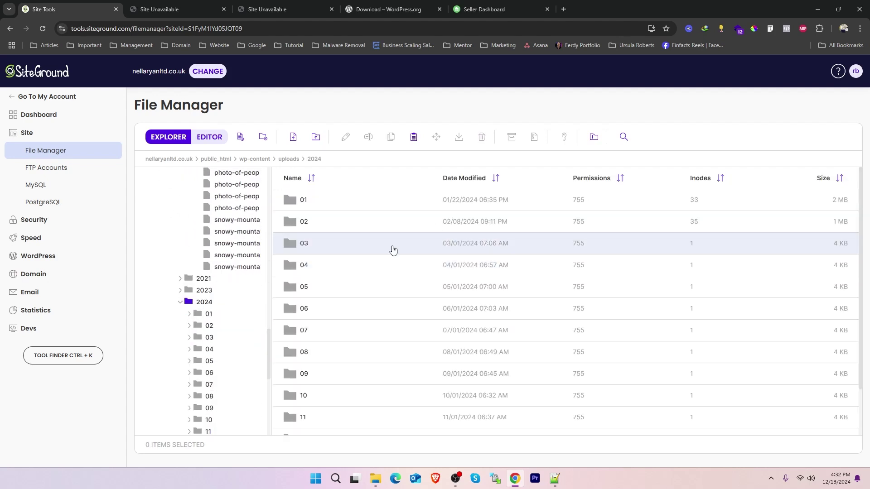
pyautogui.click(287, 159)
pyautogui.click(265, 160)
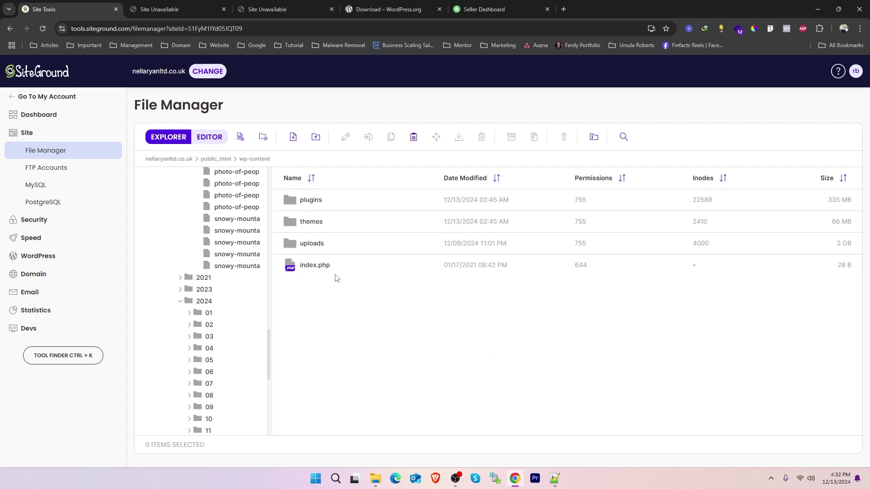
pyautogui.doubleClick(294, 244)
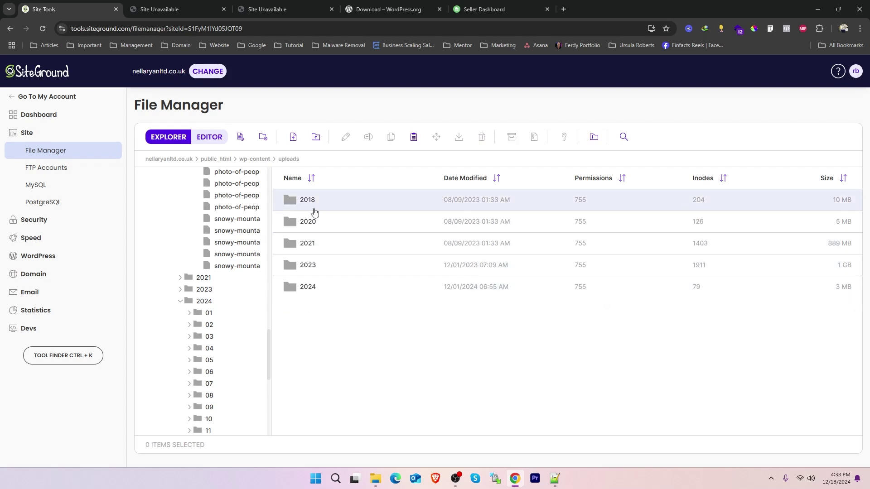
# Step: Search the wp-content/uploads directory for .php files
pyautogui.click(624, 137)
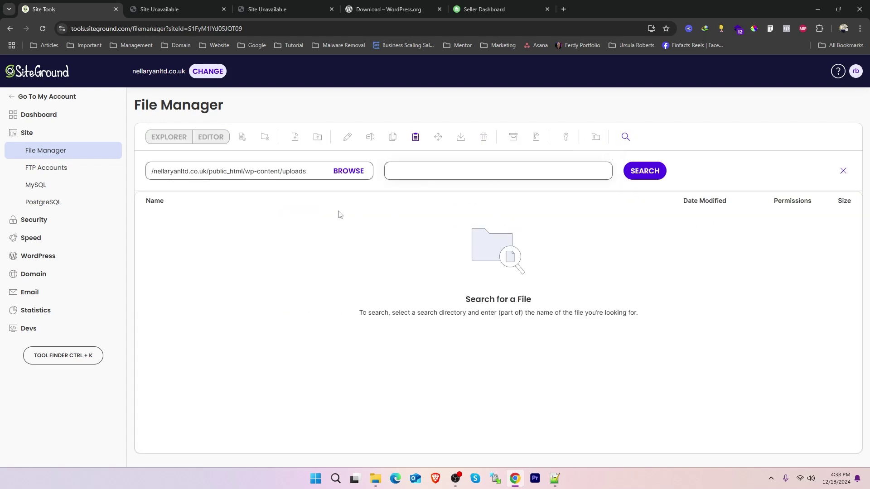
pyautogui.click(316, 171)
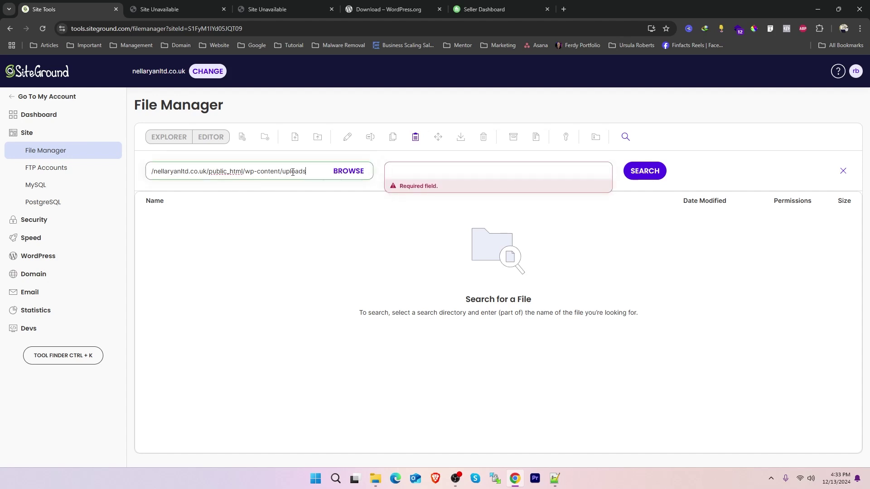
pyautogui.moveTo(317, 176); pyautogui.dragTo(212, 173)
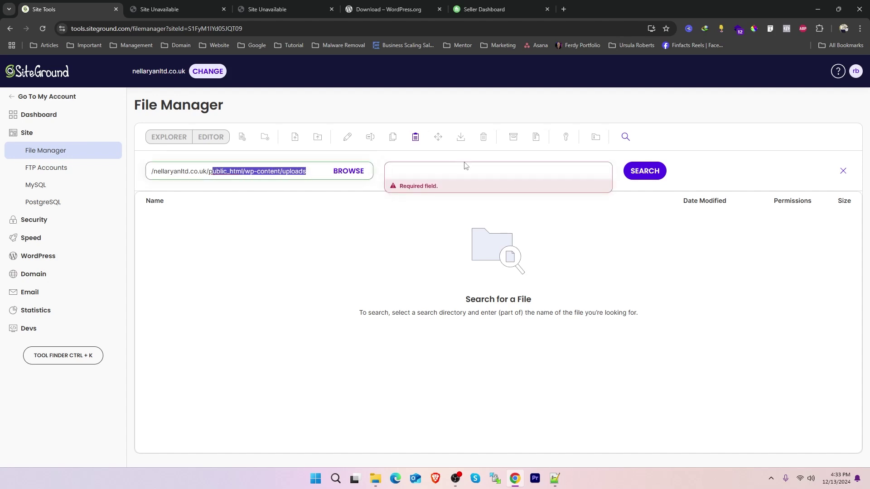
pyautogui.click(460, 173)
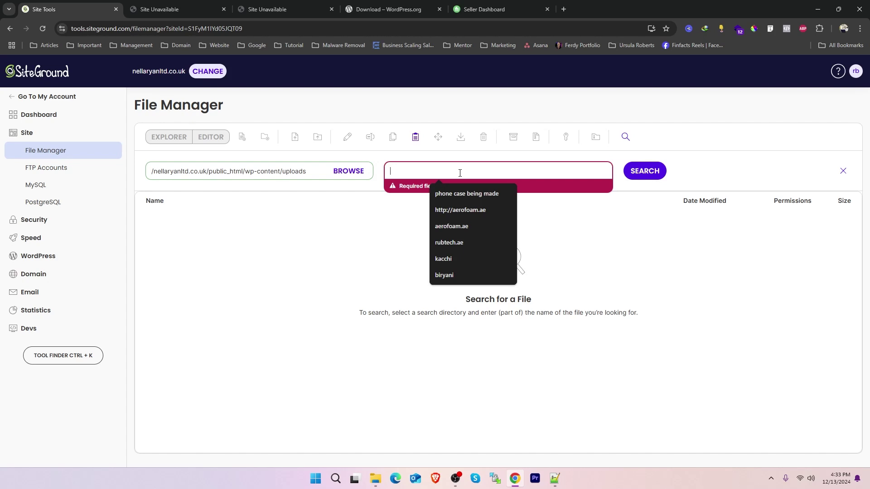
pyautogui.write('.php')
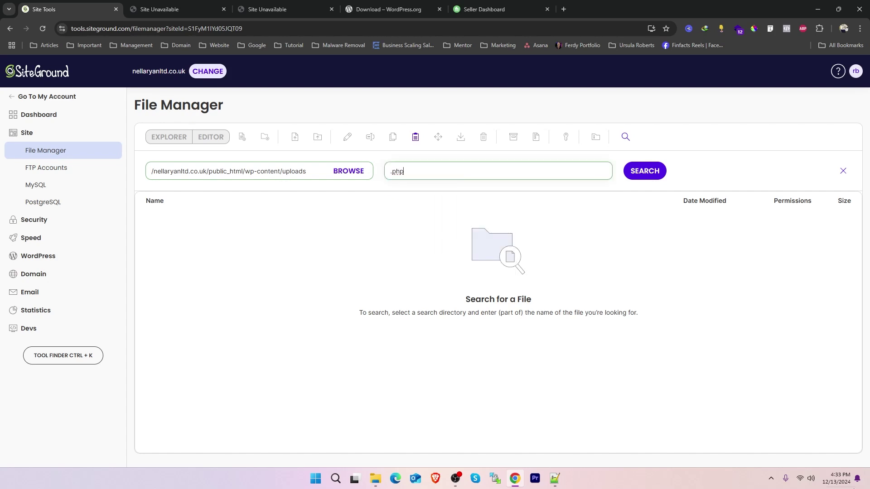
pyautogui.click(645, 170)
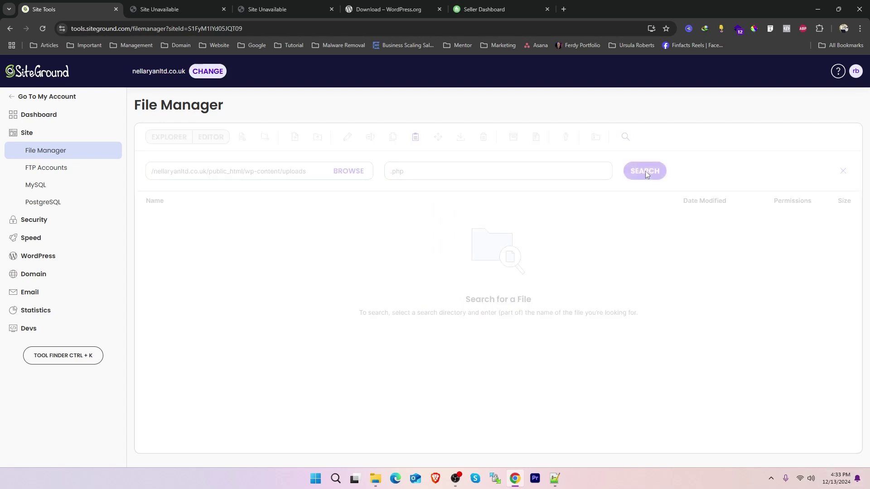
# Step: Search the same uploads directory for htaccess files
pyautogui.tripleClick(431, 168)
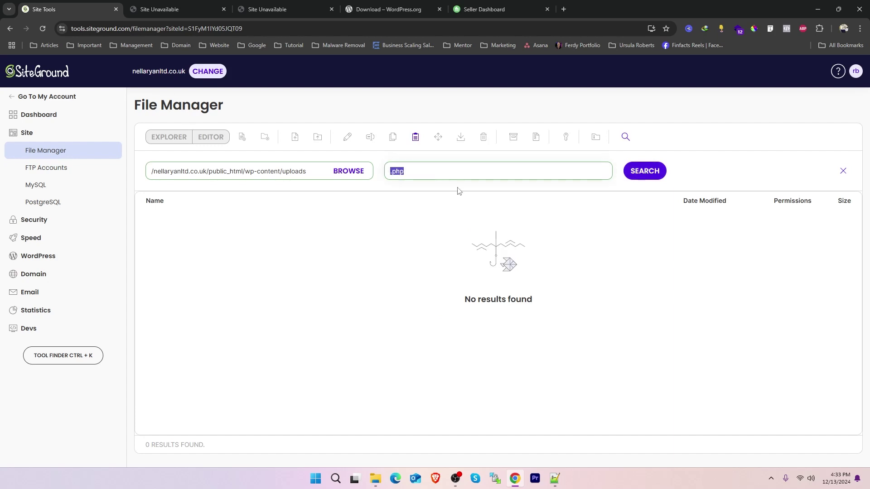
pyautogui.click(459, 170)
pyautogui.write('htaccess')
pyautogui.click(641, 171)
# Step: Search the uploads directory for files with .js in their name
pyautogui.moveTo(443, 173); pyautogui.dragTo(393, 171)
pyautogui.write('js')
pyautogui.click(628, 169)
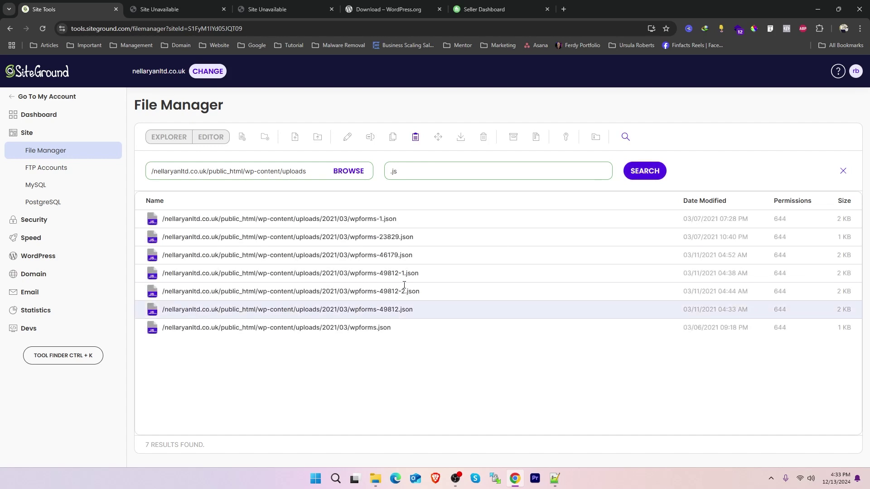
# Step: Delete wpforms-23829.json from the .js search results for the uploads directory
pyautogui.click(325, 220)
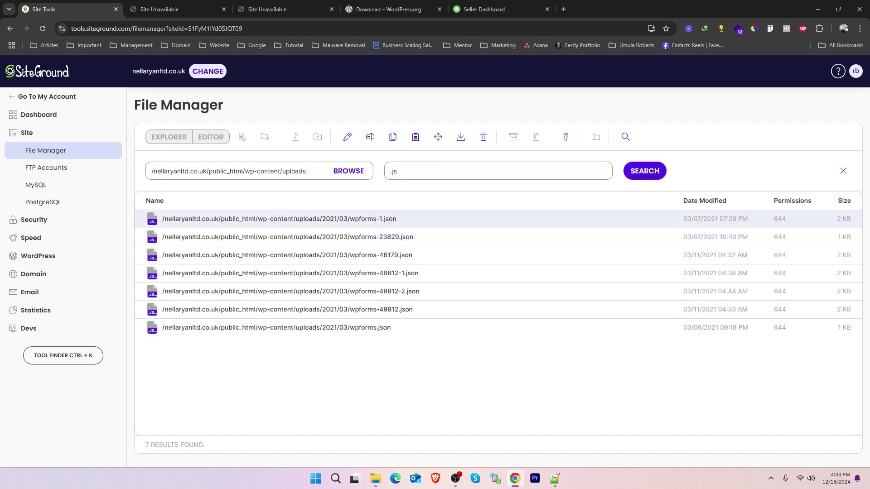
pyautogui.click(209, 234)
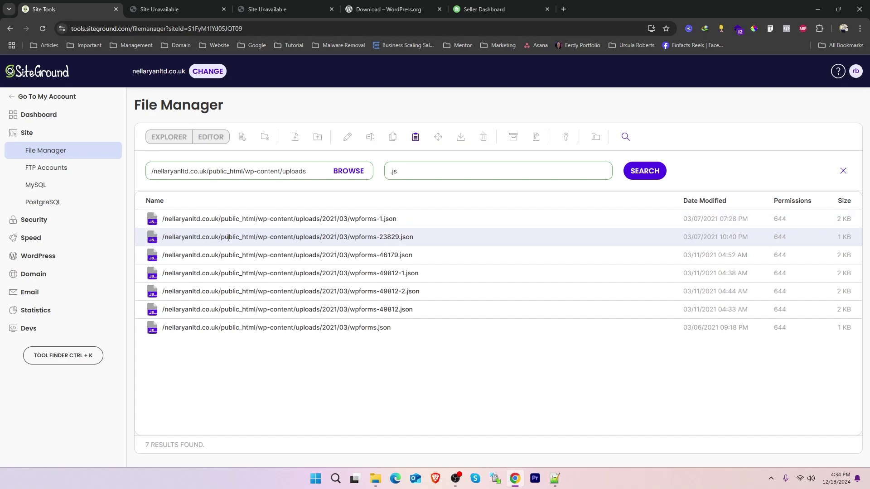
pyautogui.rightClick(228, 238)
pyautogui.click(266, 323)
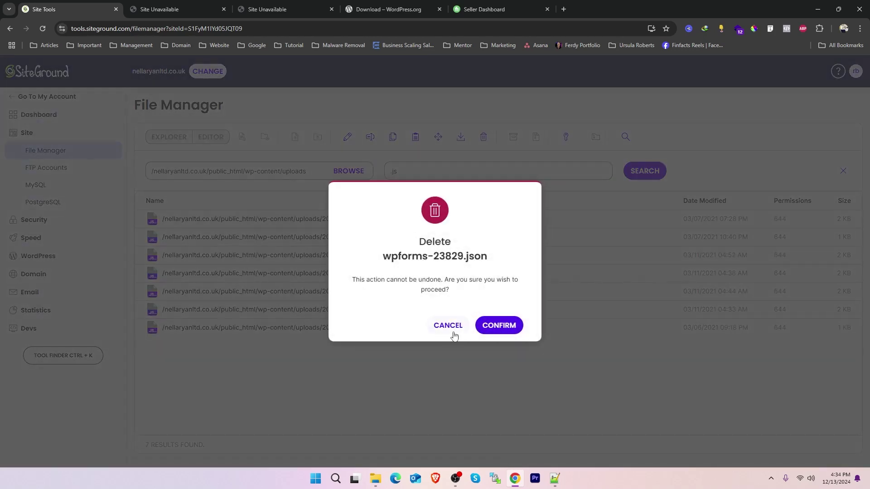
pyautogui.click(507, 326)
# Step: Delete wpforms-1.json from the same search results
pyautogui.rightClick(252, 218)
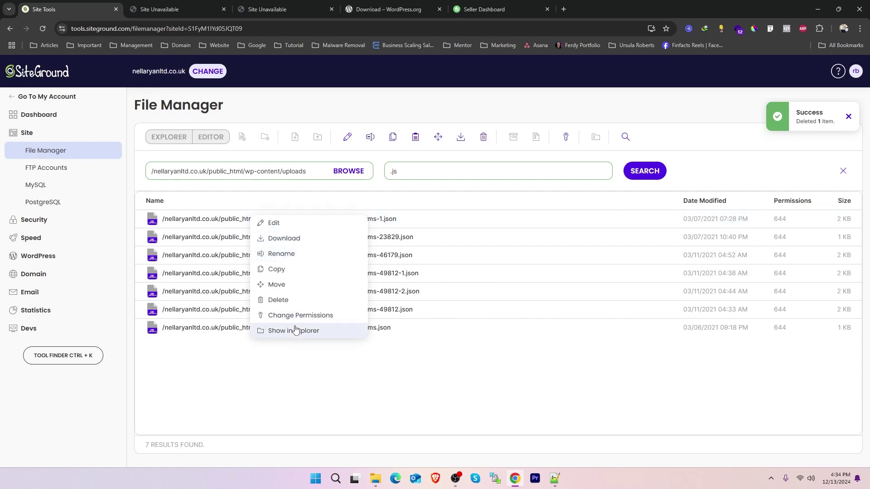
pyautogui.click(278, 300)
pyautogui.click(506, 326)
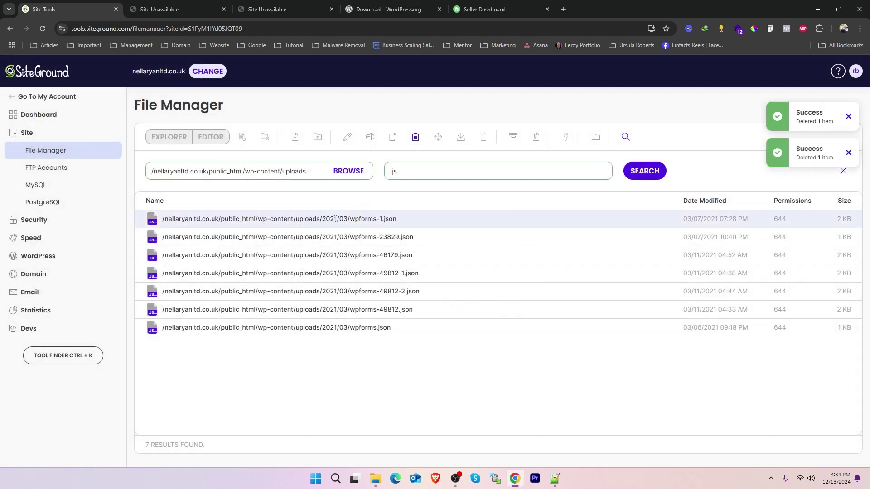
pyautogui.rightClick(336, 219)
pyautogui.click(360, 300)
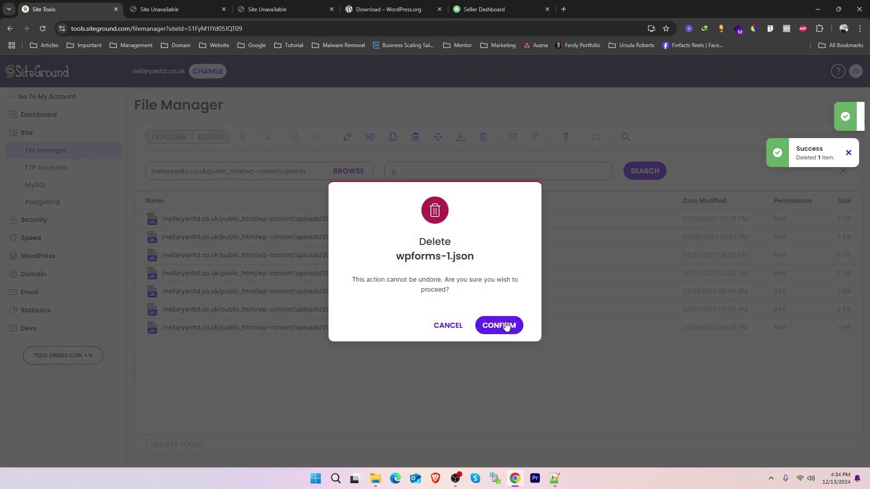
pyautogui.click(507, 326)
# Step: Delete wpforms.json in uploads/2021/03 from the search results
pyautogui.rightClick(288, 327)
pyautogui.click(315, 410)
pyautogui.click(498, 326)
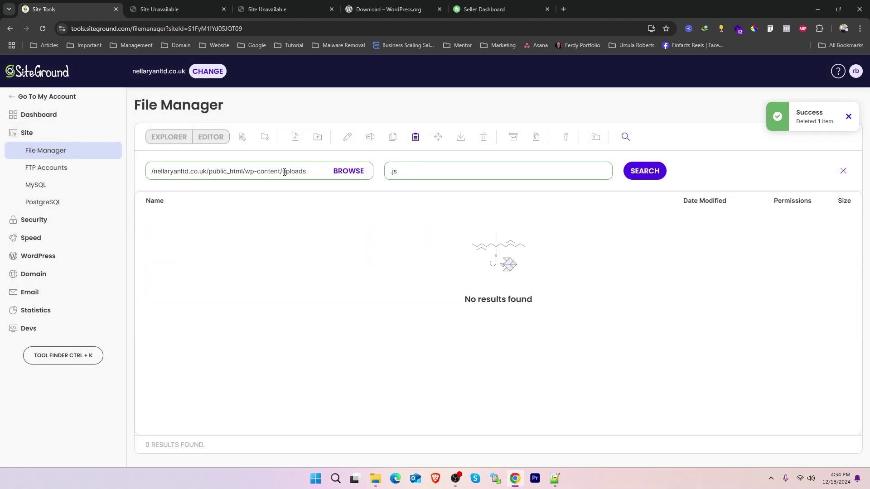
# Step: Close the file search, go up to wp-content and examine the plugin folders inside plugins
pyautogui.moveTo(284, 172); pyautogui.dragTo(322, 175)
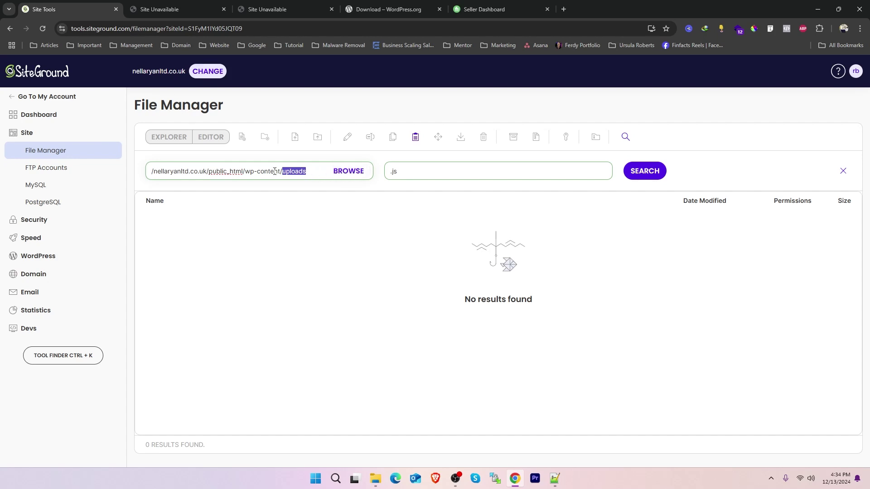
pyautogui.click(843, 171)
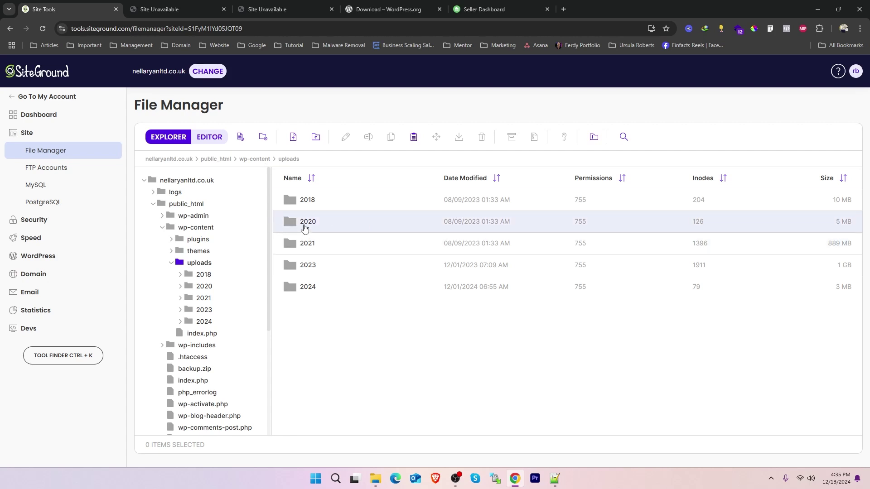
pyautogui.click(260, 159)
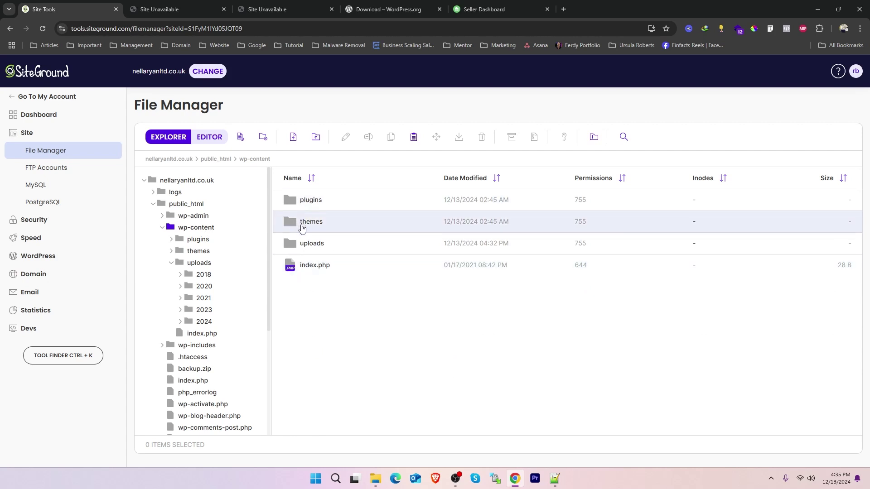
pyautogui.click(294, 206)
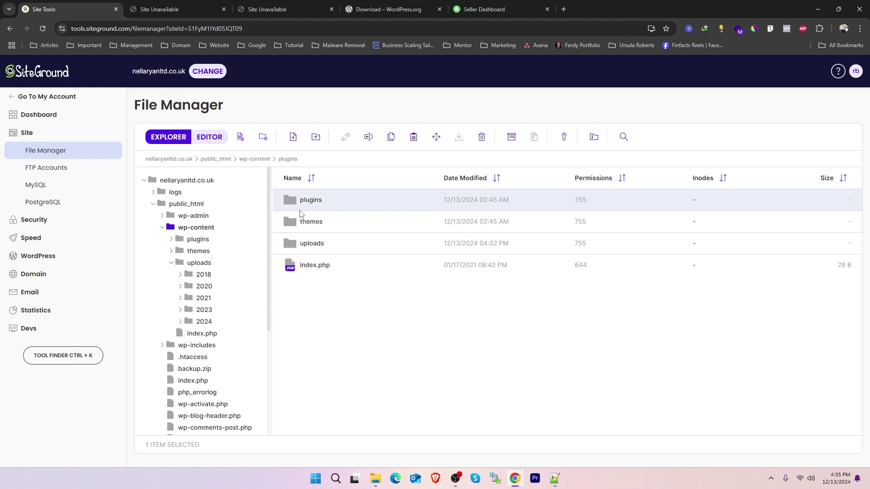
pyautogui.doubleClick(309, 202)
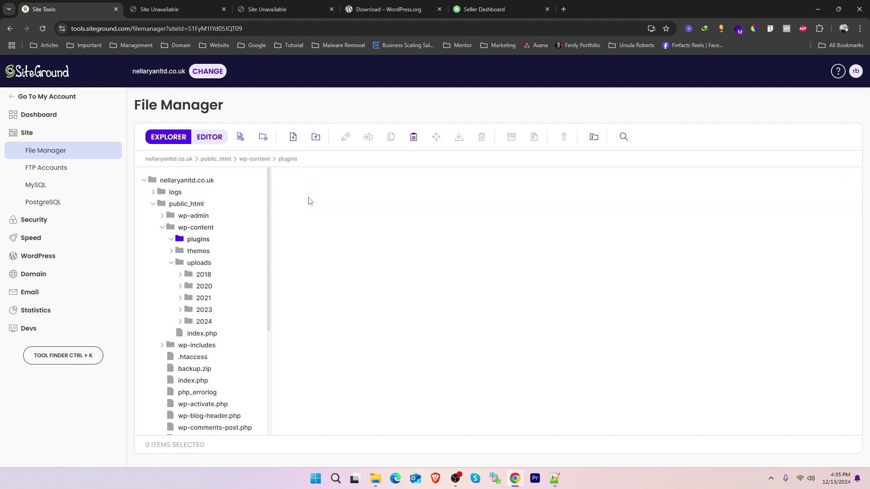
pyautogui.scroll(-1, 426, 236)
pyautogui.scroll(-4, 426, 236)
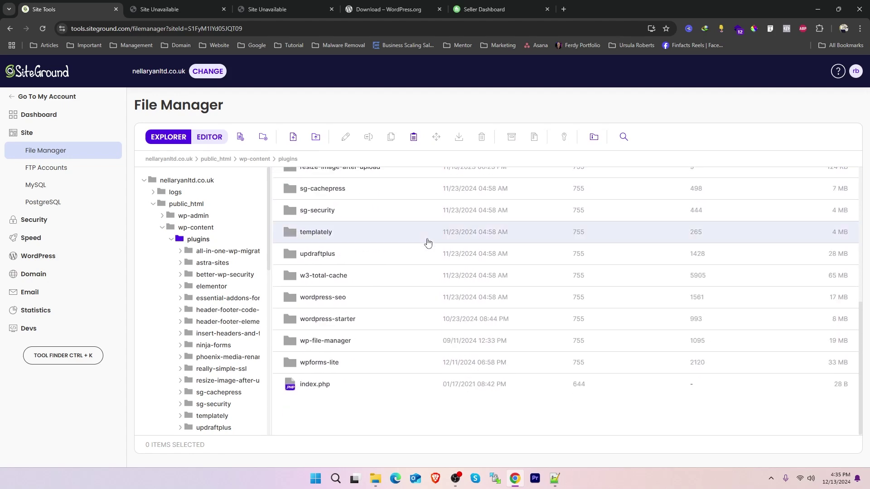
pyautogui.scroll(5, 382, 264)
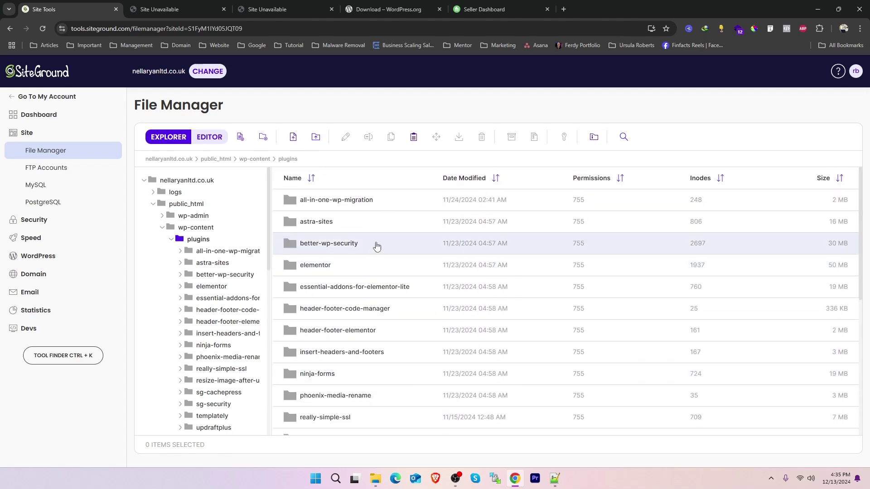
pyautogui.scroll(-5, 375, 247)
pyautogui.scroll(5, 375, 247)
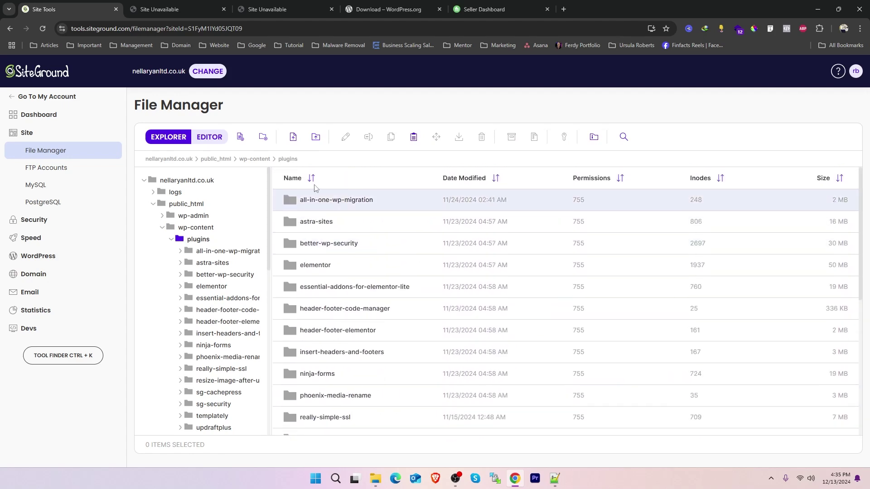
# Step: Return to wp-content, look through the installed themes and open the ecocoded theme folder
pyautogui.click(263, 159)
pyautogui.doubleClick(306, 222)
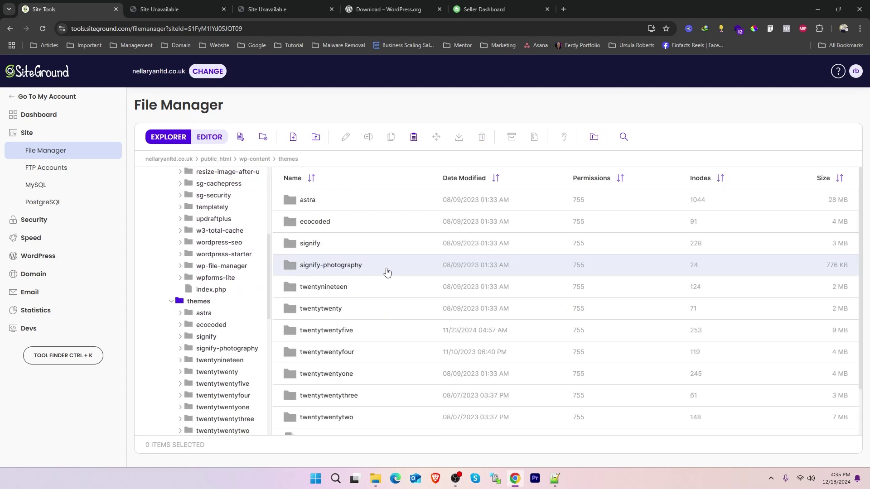
pyautogui.scroll(-2, 388, 274)
pyautogui.scroll(2, 383, 275)
pyautogui.doubleClick(362, 222)
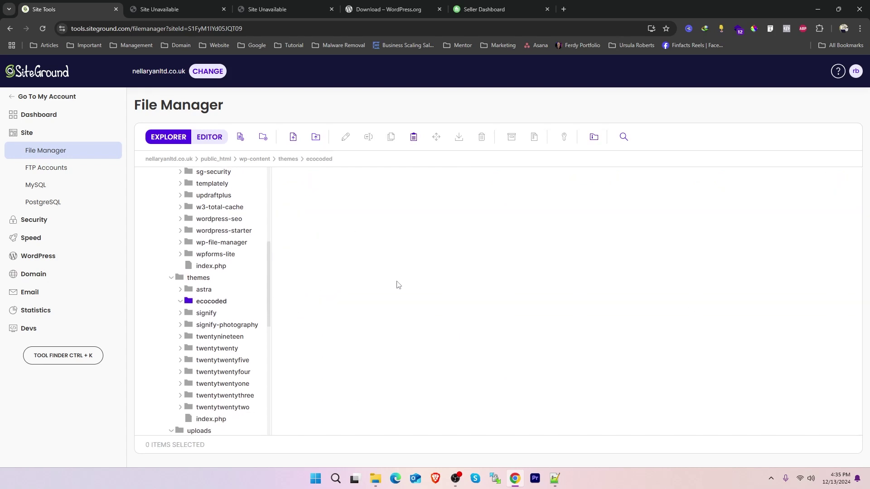
# Step: Copy the ecocoded folder name and search Google for "ecocoded wp theme" in a new tab
pyautogui.moveTo(344, 162); pyautogui.dragTo(307, 162)
pyautogui.rightClick(317, 164)
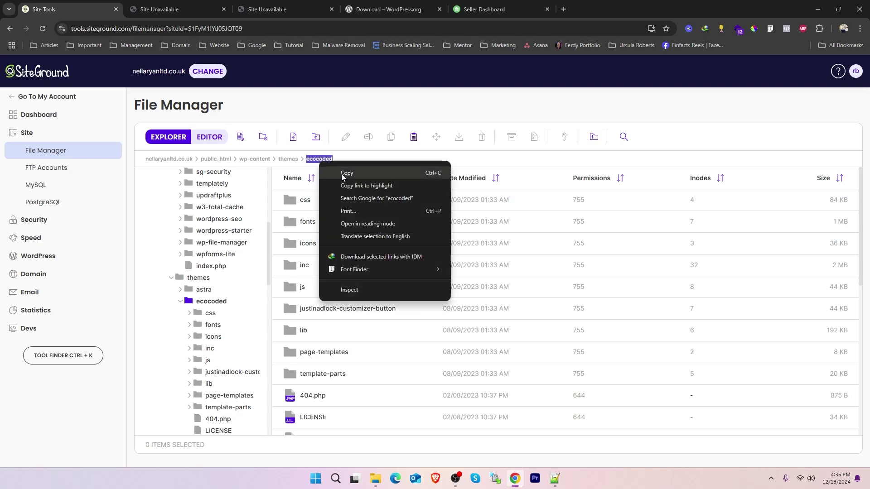
pyautogui.click(358, 172)
pyautogui.click(564, 9)
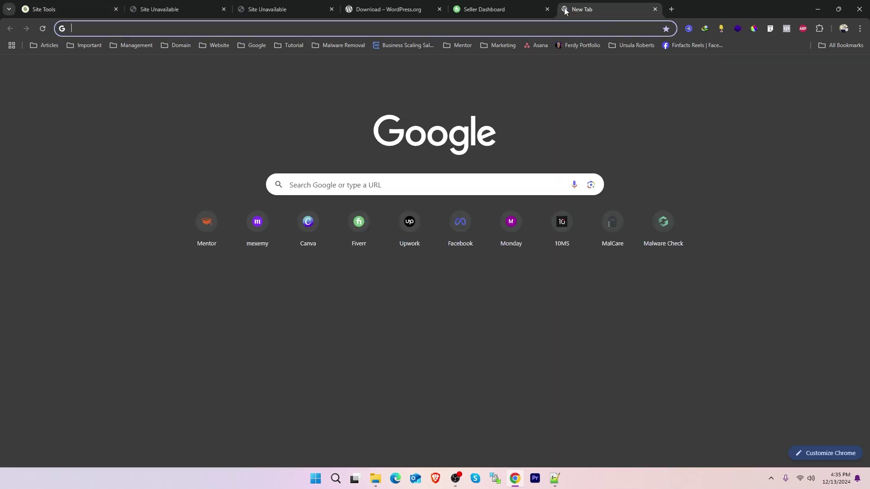
pyautogui.hotkey('ctrl', 'v')
pyautogui.write('wp theme')
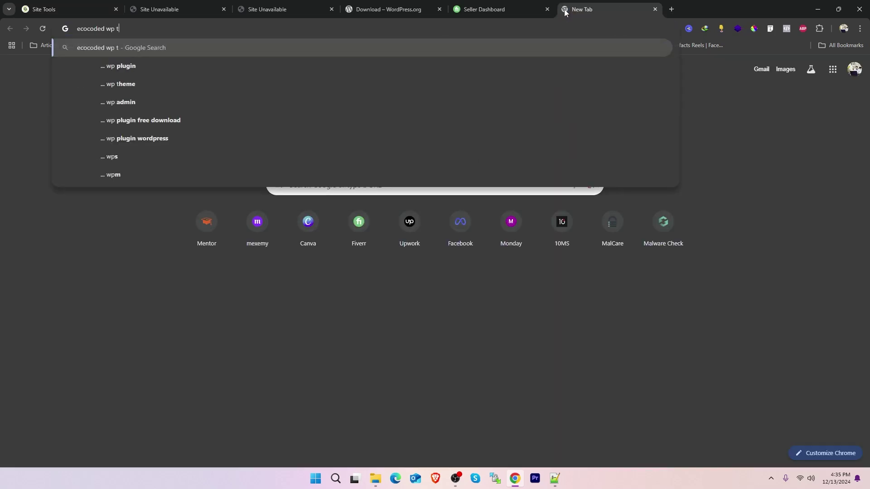
pyautogui.press('Return')
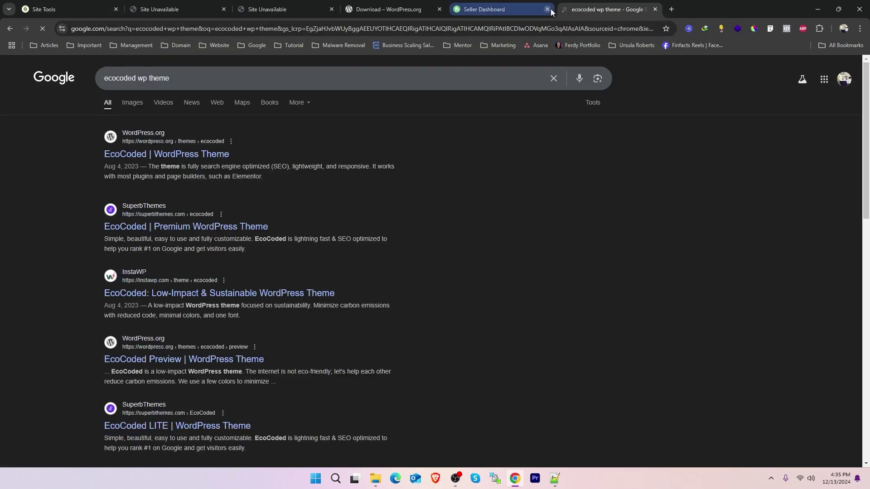
# Step: Close the Seller Dashboard tab and open the WordPress.org EcoCoded theme page from the search results
pyautogui.click(548, 9)
pyautogui.middleClick(178, 155)
pyautogui.click(569, 12)
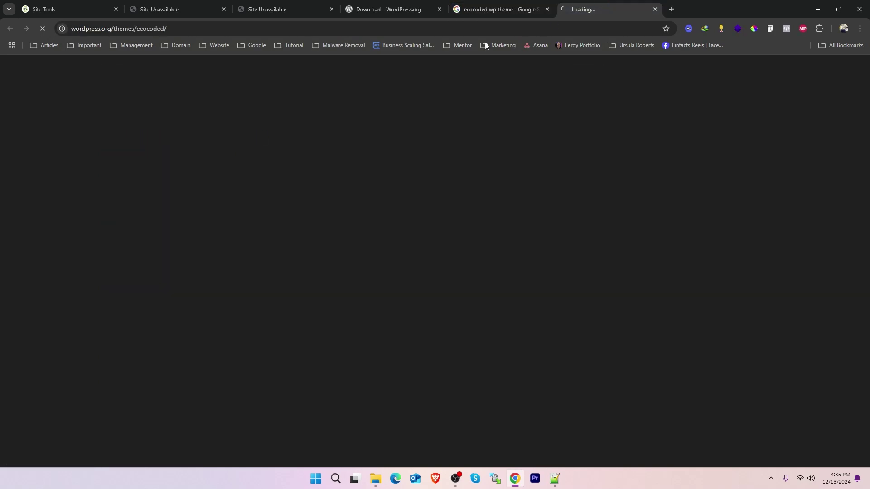
# Step: Examine the EcoCoded theme page for its last update date and its WordPress and PHP version details
pyautogui.moveTo(640, 311); pyautogui.dragTo(702, 313)
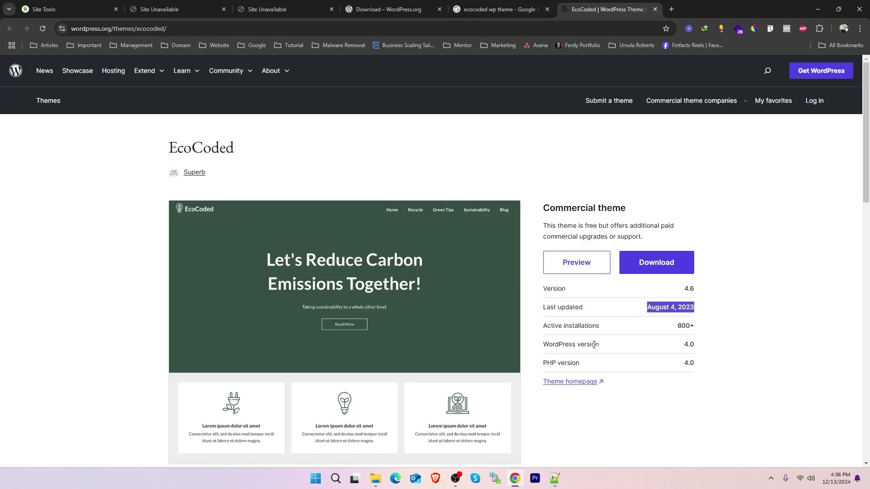
pyautogui.scroll(-12, 299, 329)
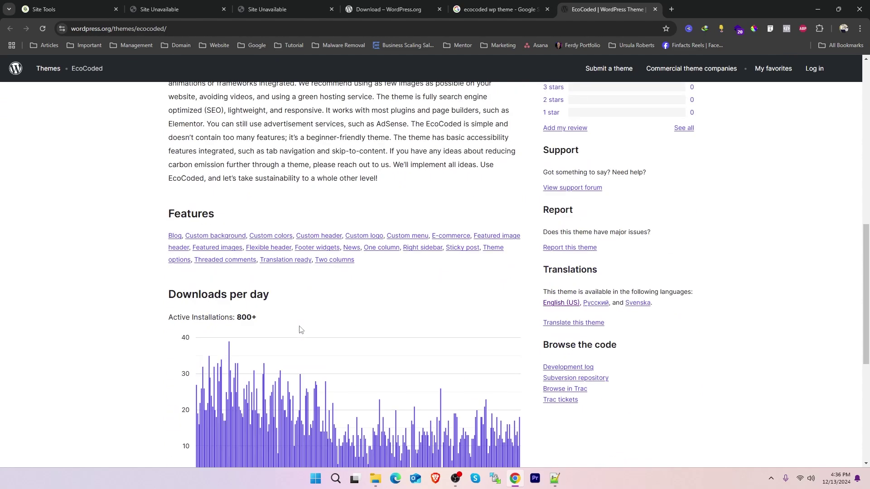
pyautogui.scroll(-5, 299, 330)
pyautogui.scroll(20, 297, 326)
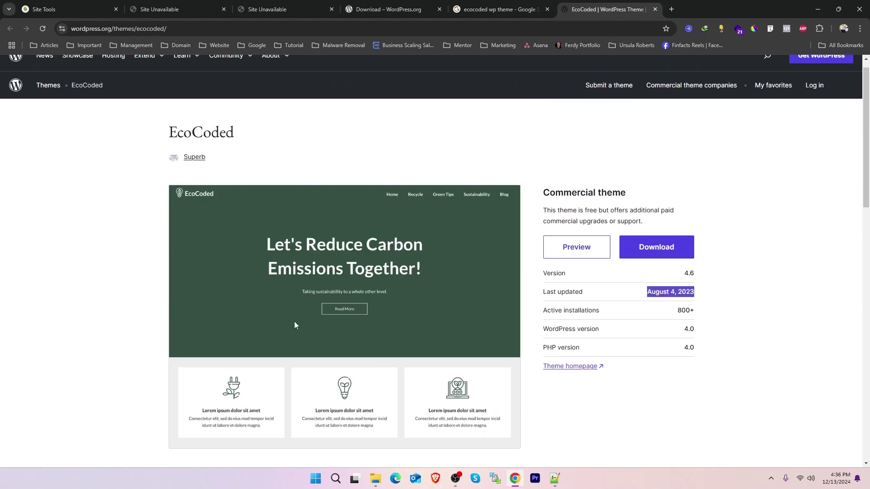
pyautogui.click(575, 304)
pyautogui.moveTo(594, 307); pyautogui.dragTo(530, 304)
pyautogui.click(758, 314)
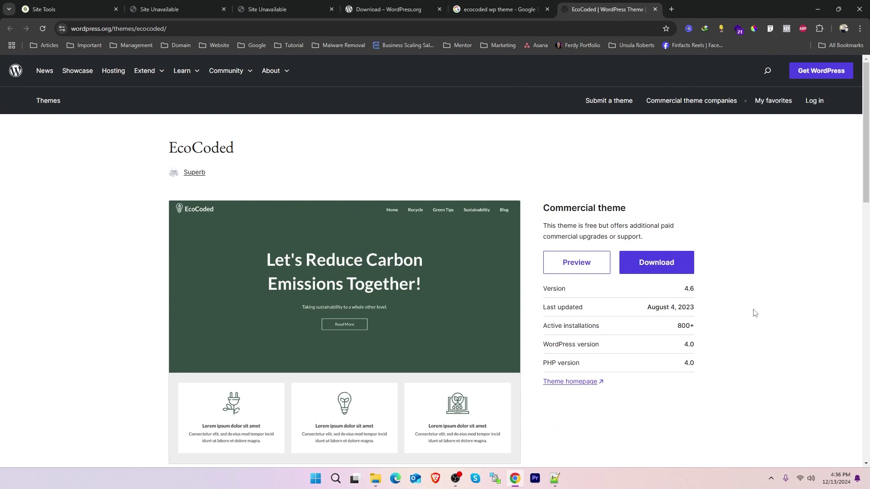
pyautogui.moveTo(591, 366); pyautogui.dragTo(554, 365)
pyautogui.click(674, 367)
pyautogui.moveTo(687, 365); pyautogui.dragTo(715, 346)
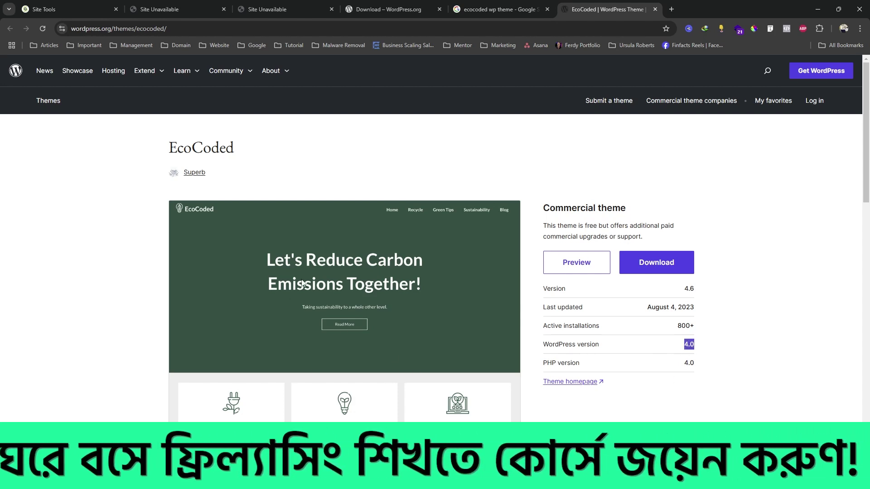
# Step: Close the WordPress download page and the Google results for the ecocoded theme
pyautogui.click(387, 6)
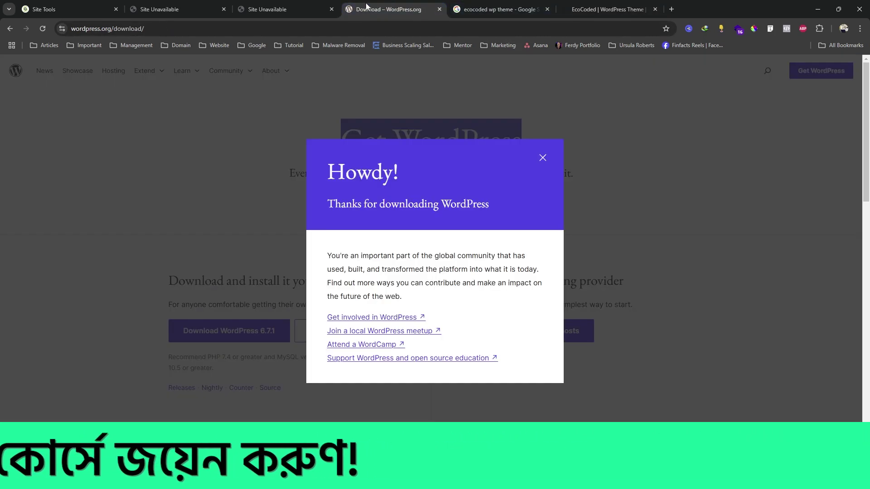
pyautogui.click(439, 9)
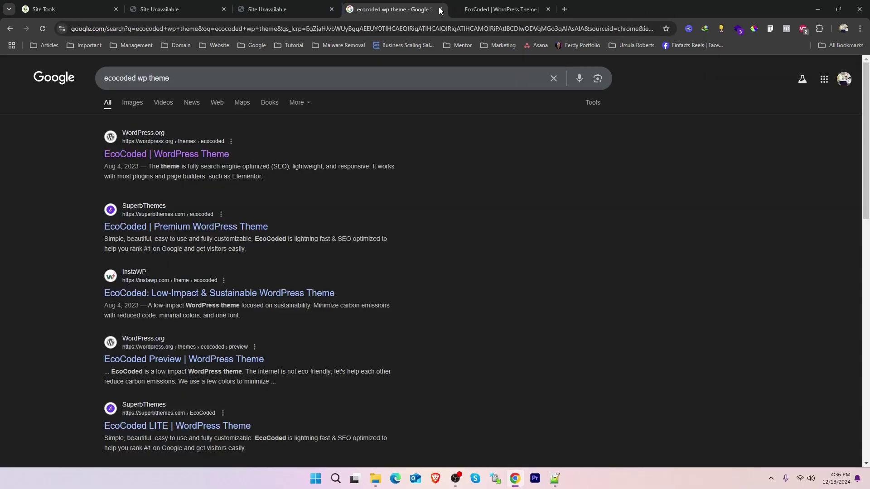
pyautogui.click(440, 9)
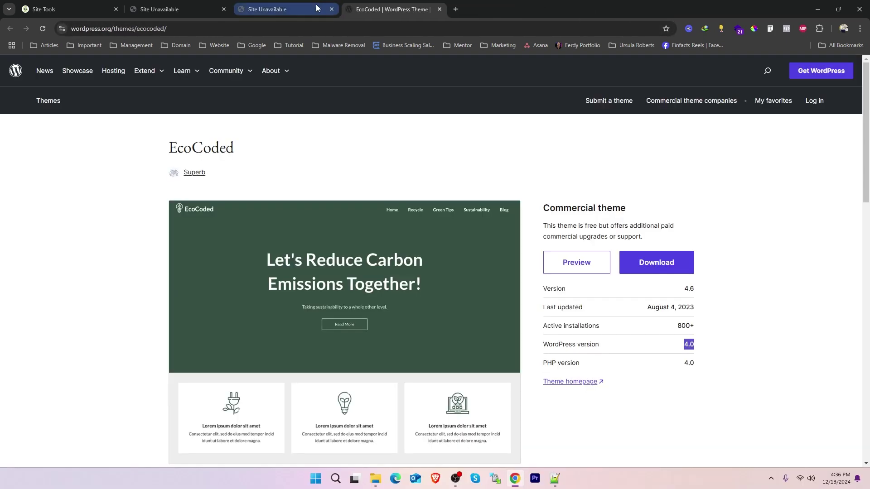
# Step: Delete the twentynineteen, twentytwenty, twentytwentyone, twentytwentytwo, twentytwentythree and twentytwentyfour folders from the SiteGround themes folder
pyautogui.click(72, 7)
pyautogui.scroll(-5, 336, 362)
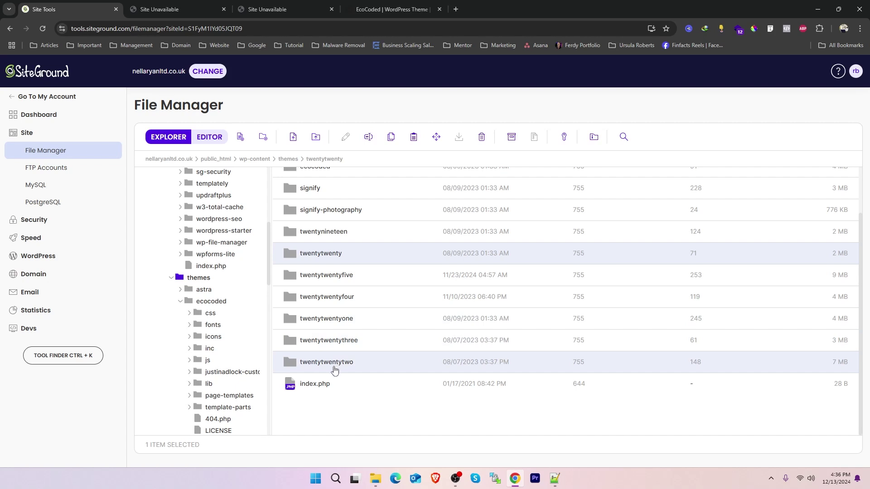
pyautogui.click(335, 370)
pyautogui.keyDown('ctrl'); pyautogui.click(338, 349); pyautogui.keyUp('ctrl')
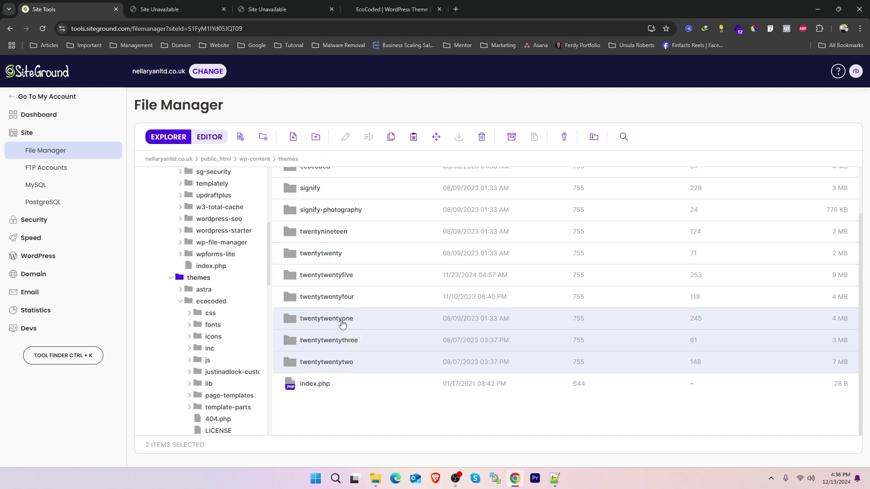
pyautogui.keyDown('ctrl'); pyautogui.click(343, 323); pyautogui.keyUp('ctrl')
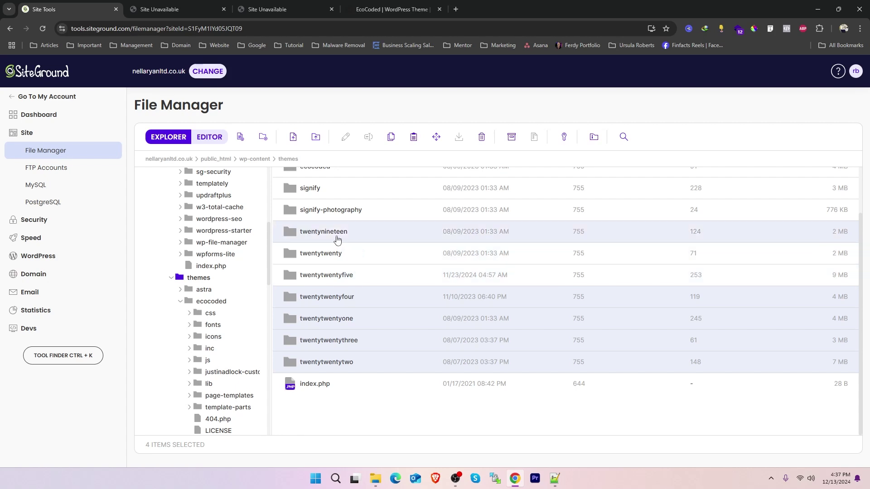
pyautogui.keyDown('ctrl'); pyautogui.click(315, 253); pyautogui.keyUp('ctrl')
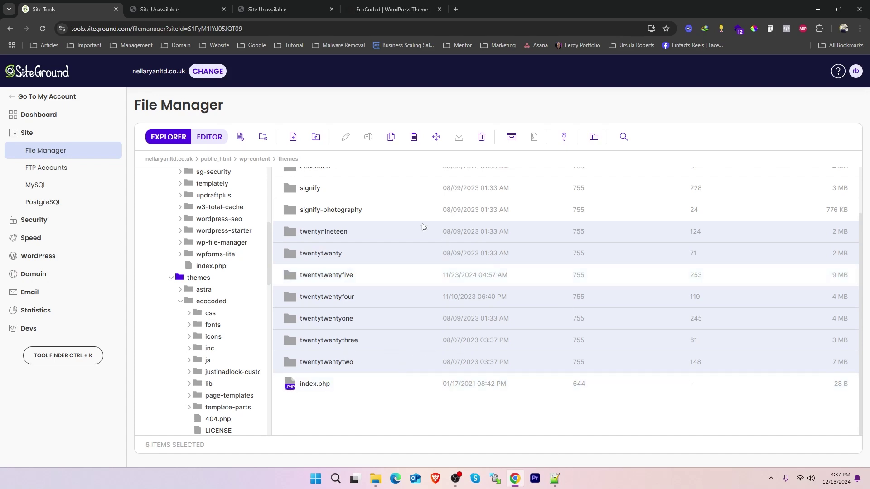
pyautogui.click(482, 136)
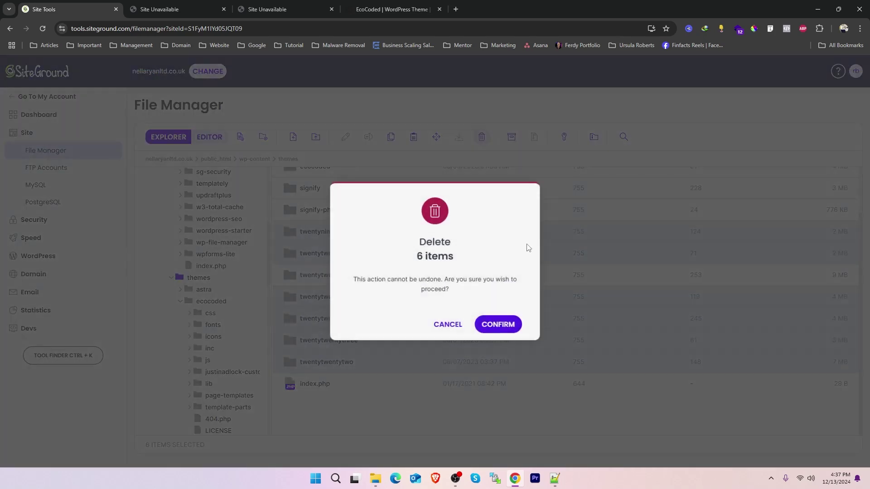
pyautogui.click(503, 326)
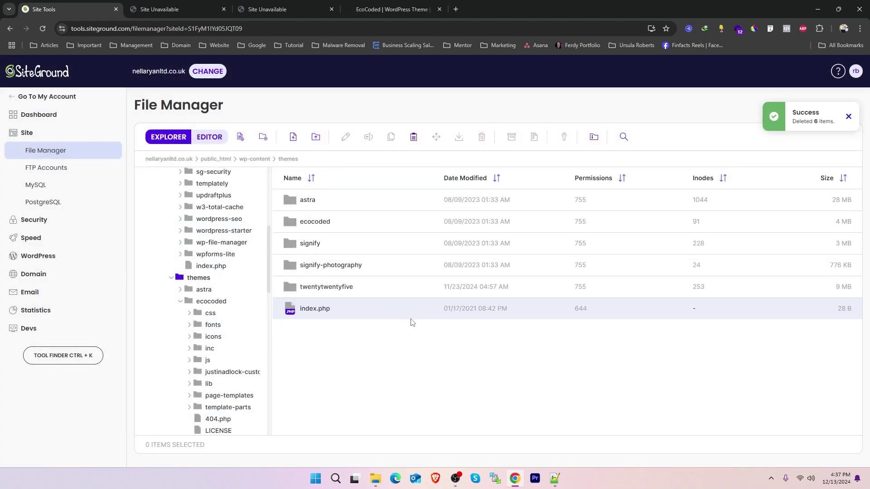
# Step: Open the index.php file in the themes folder to check its code
pyautogui.click(333, 287)
pyautogui.rightClick(324, 312)
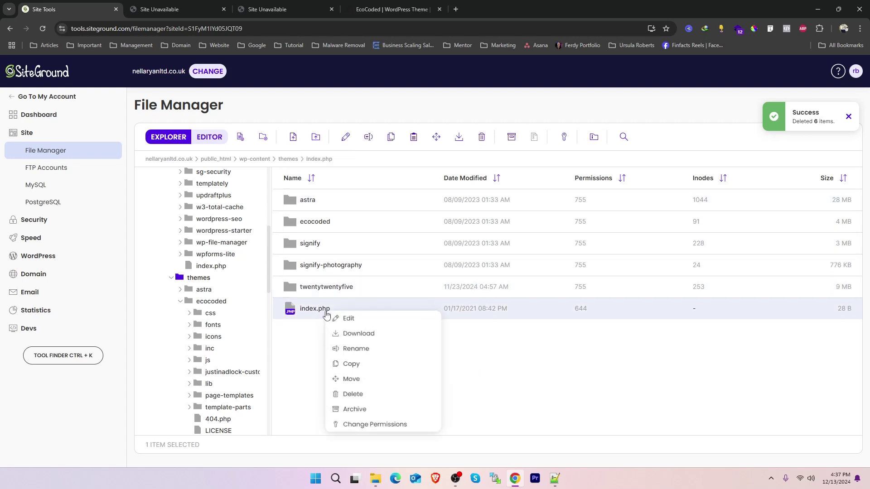
pyautogui.click(353, 322)
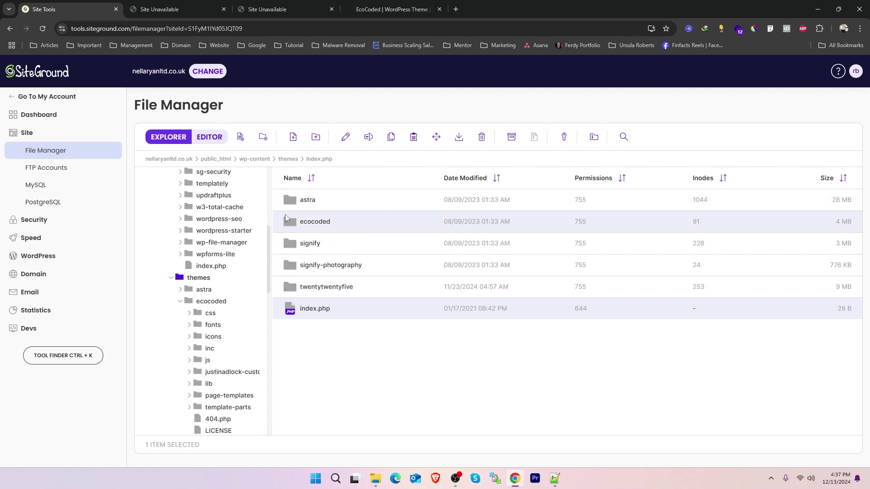
# Step: Download ecocoded.4.6.zip from the WordPress.org EcoCoded theme page
pyautogui.click(316, 221)
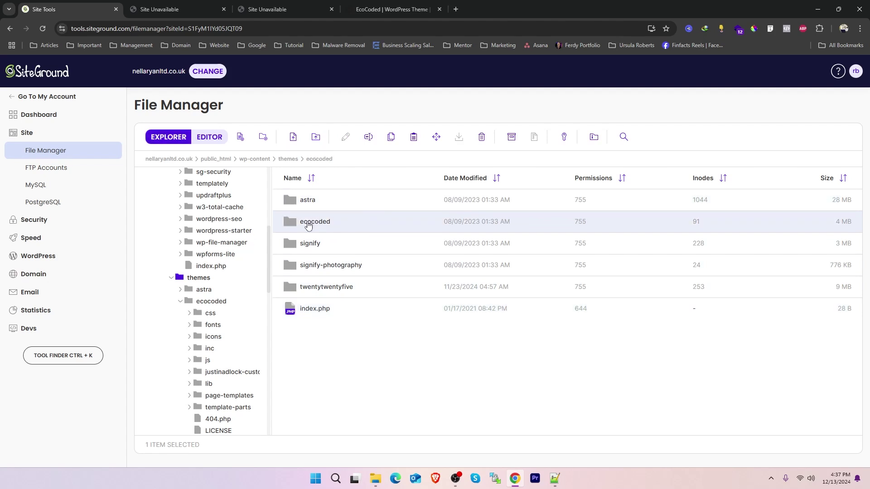
pyautogui.click(421, 4)
pyautogui.click(668, 267)
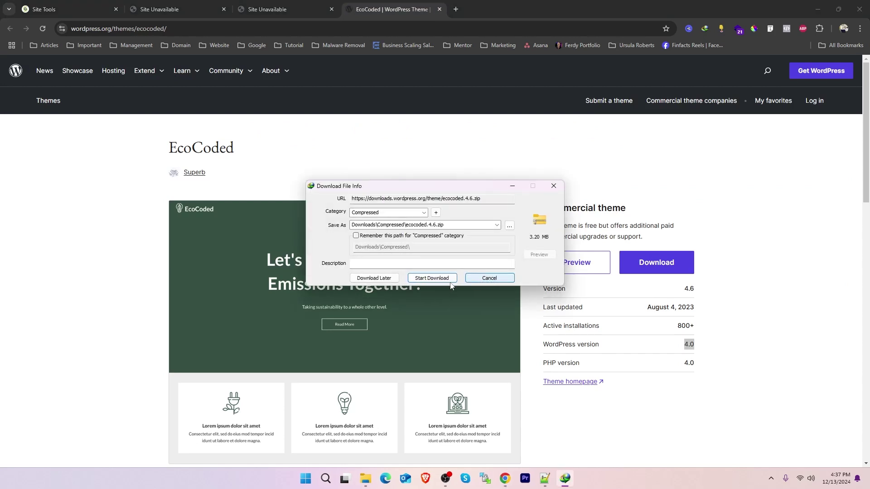
pyautogui.click(432, 278)
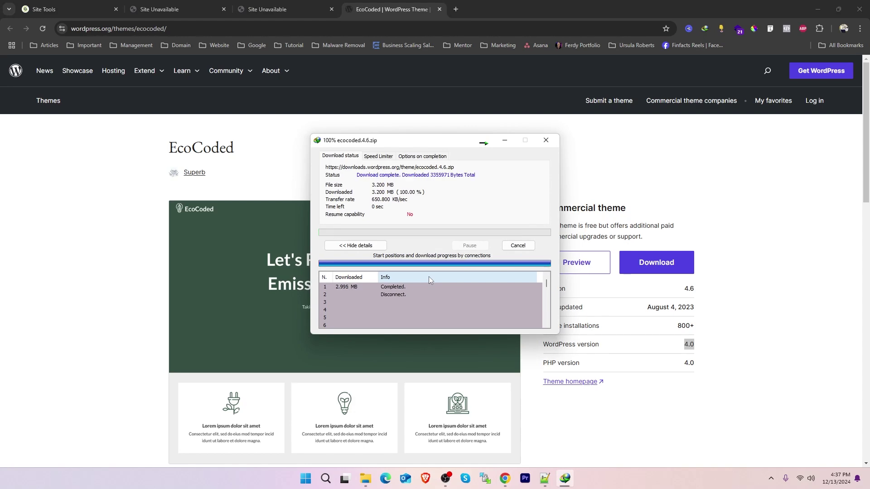
pyautogui.click(506, 271)
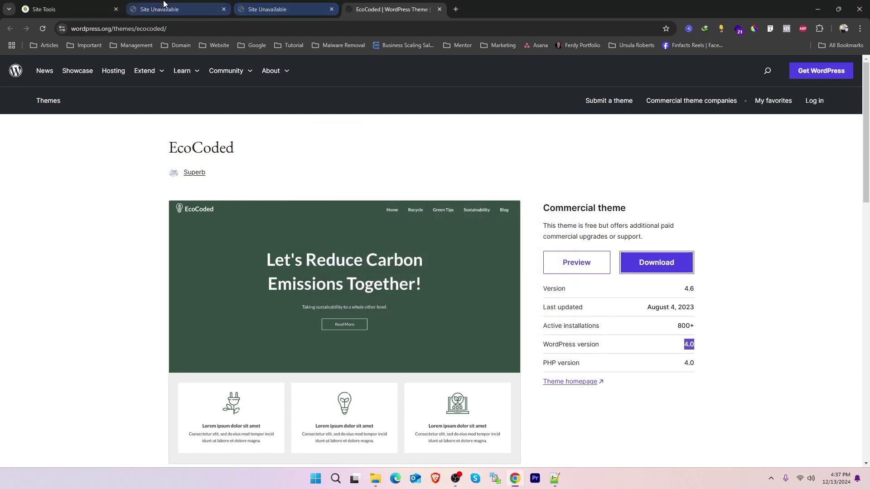
# Step: Upload ecocoded.4.6.zip from the Downloads\Compressed folder into the site's themes folder in SiteGround
pyautogui.click(82, 8)
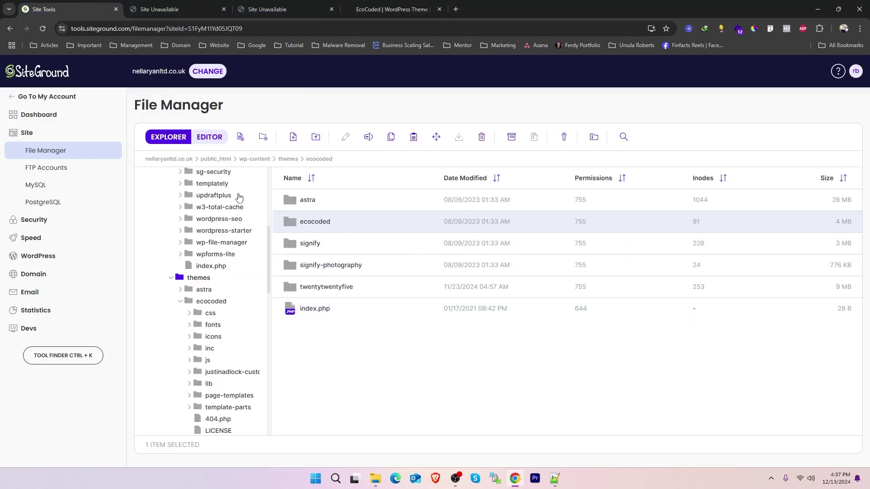
pyautogui.click(295, 142)
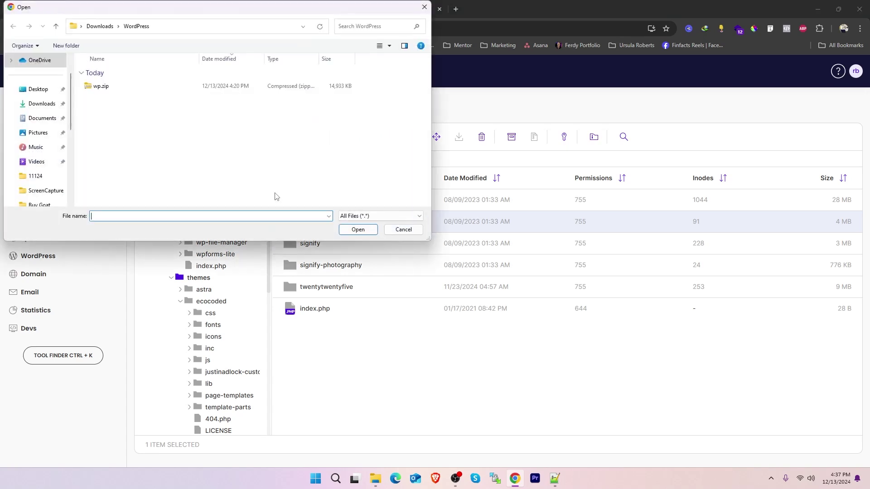
pyautogui.click(42, 104)
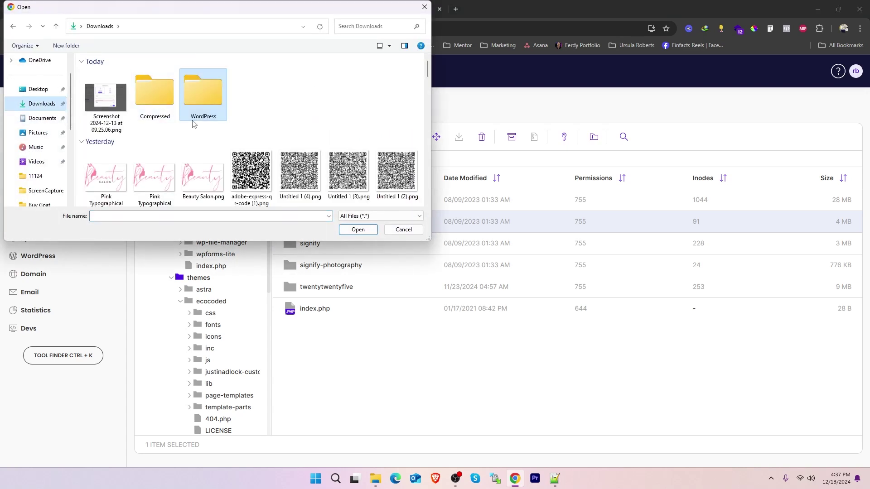
pyautogui.doubleClick(163, 110)
pyautogui.doubleClick(112, 97)
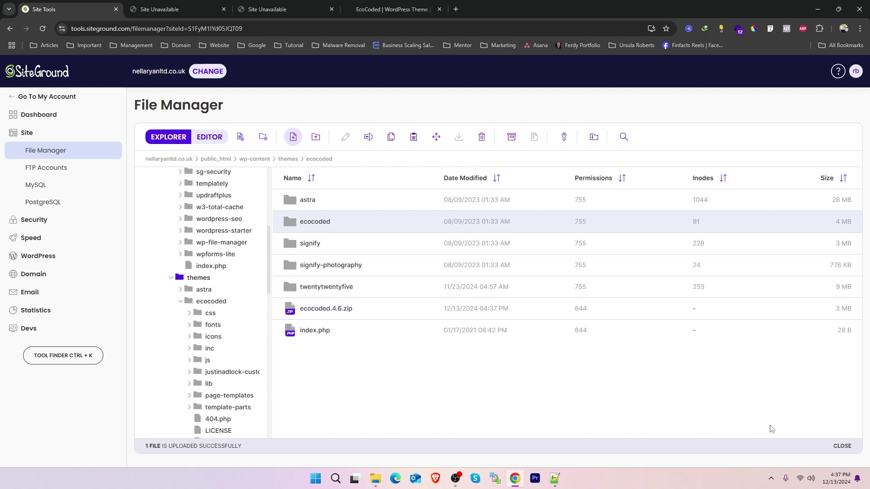
pyautogui.click(843, 447)
# Step: Delete the old ecocoded folder from the themes folder
pyautogui.click(326, 310)
pyautogui.click(317, 224)
pyautogui.rightClick(317, 224)
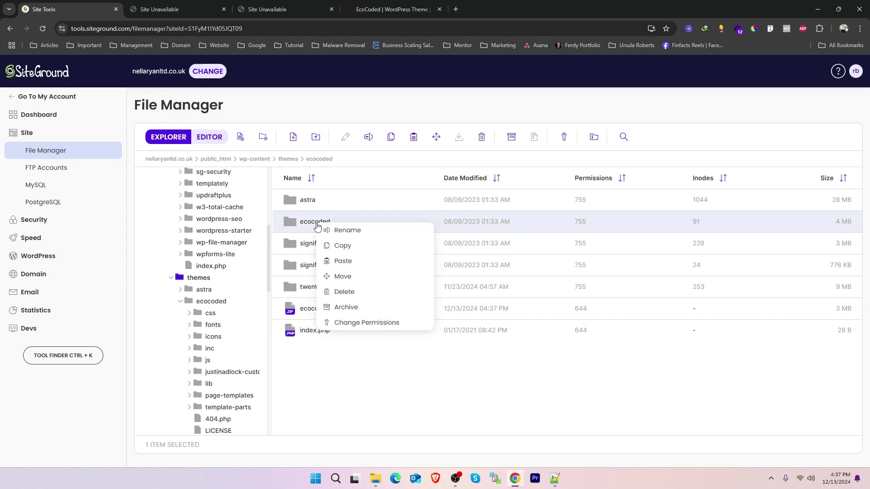
pyautogui.click(350, 301)
pyautogui.click(499, 324)
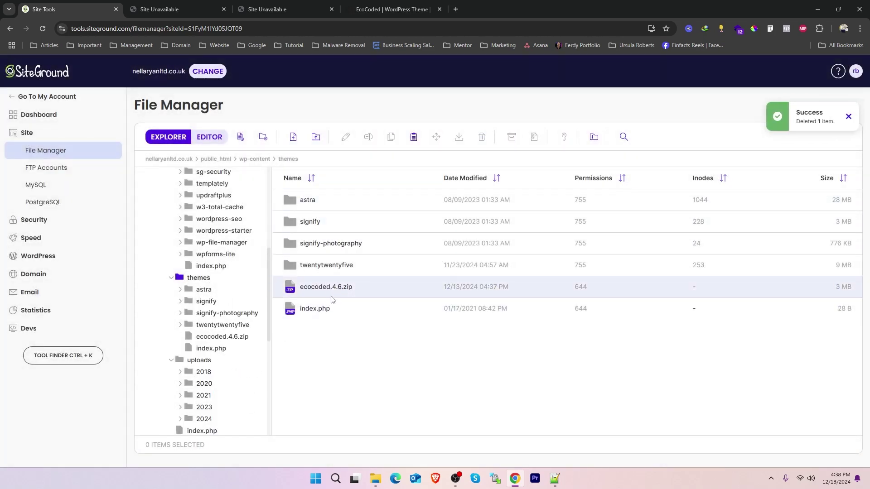
# Step: Extract the ecocoded.4.6.zip archive inside the themes folder
pyautogui.click(332, 289)
pyautogui.rightClick(332, 289)
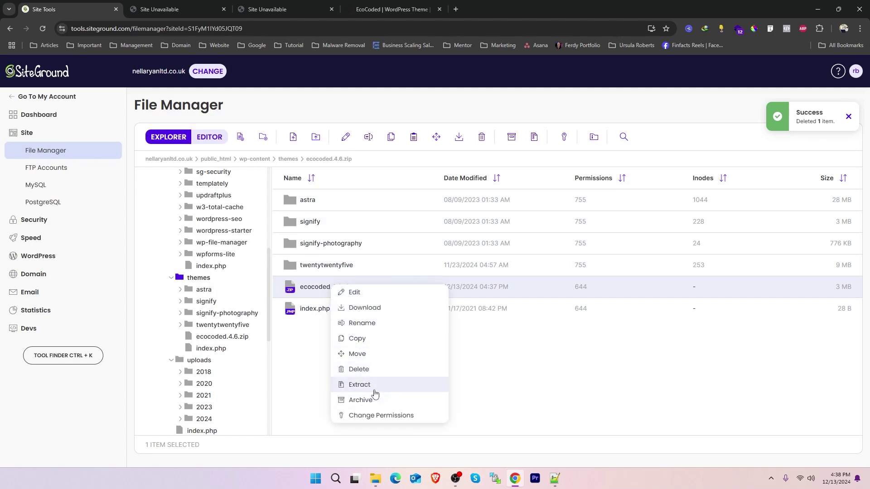
pyautogui.click(359, 385)
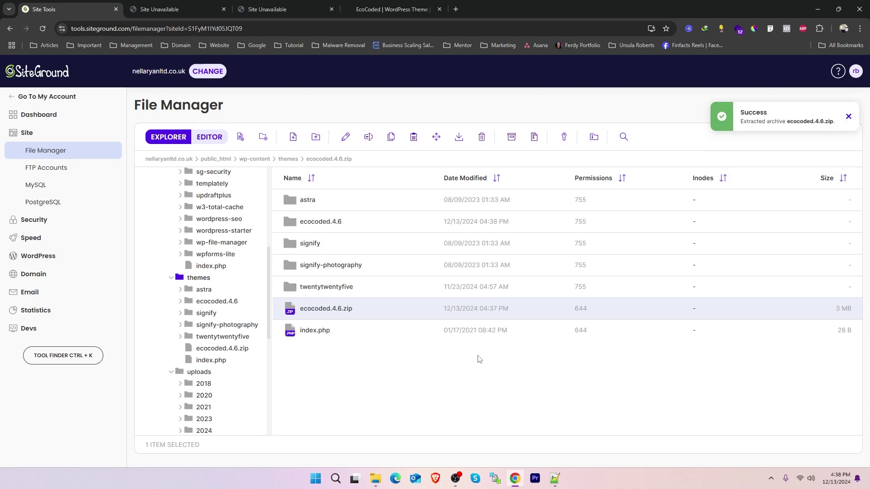
# Step: Move the ecocoded folder out of the extracted ecocoded.4.6 folder into public_html/wp-content/themes
pyautogui.doubleClick(291, 222)
pyautogui.click(287, 200)
pyautogui.rightClick(288, 200)
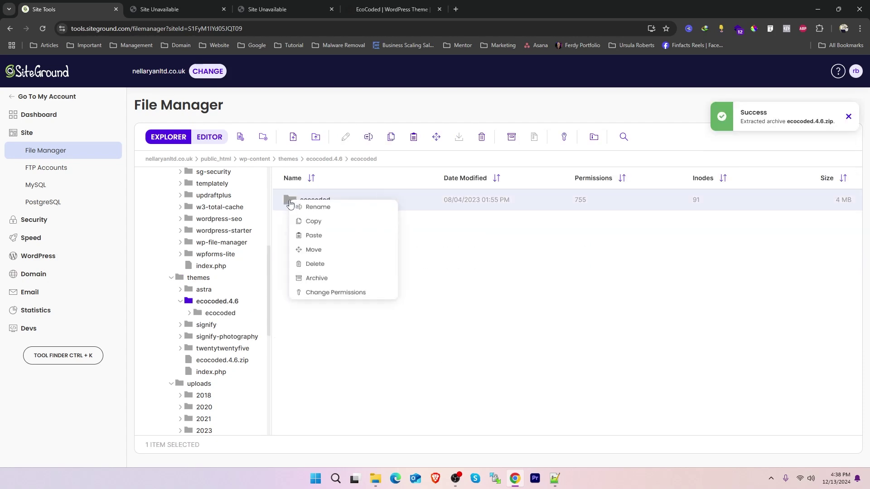
pyautogui.click(318, 254)
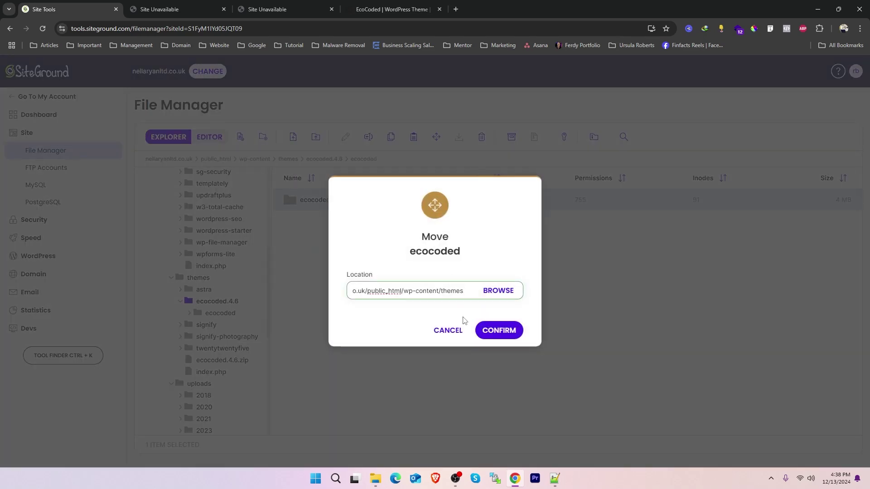
pyautogui.click(499, 331)
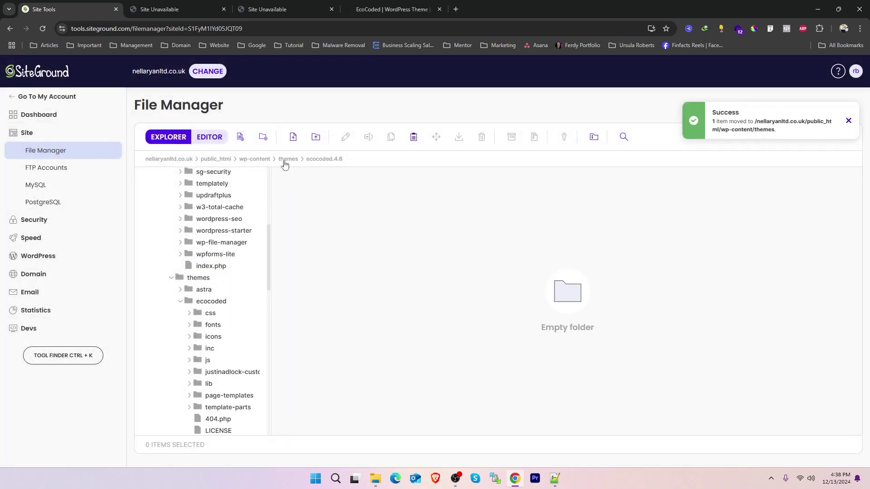
# Step: Return to the themes folder and delete the emptied ecocoded.4.6 folder
pyautogui.click(284, 162)
pyautogui.click(315, 246)
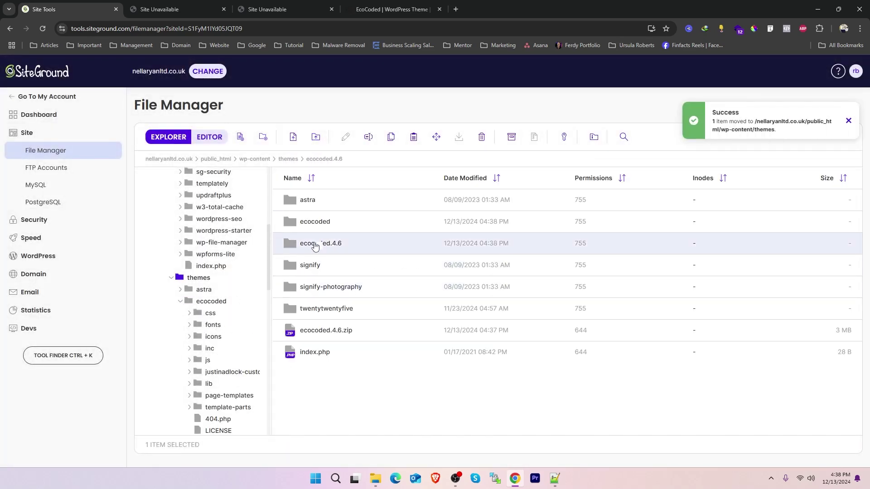
pyautogui.rightClick(315, 246)
pyautogui.click(344, 312)
pyautogui.click(499, 326)
pyautogui.click(325, 227)
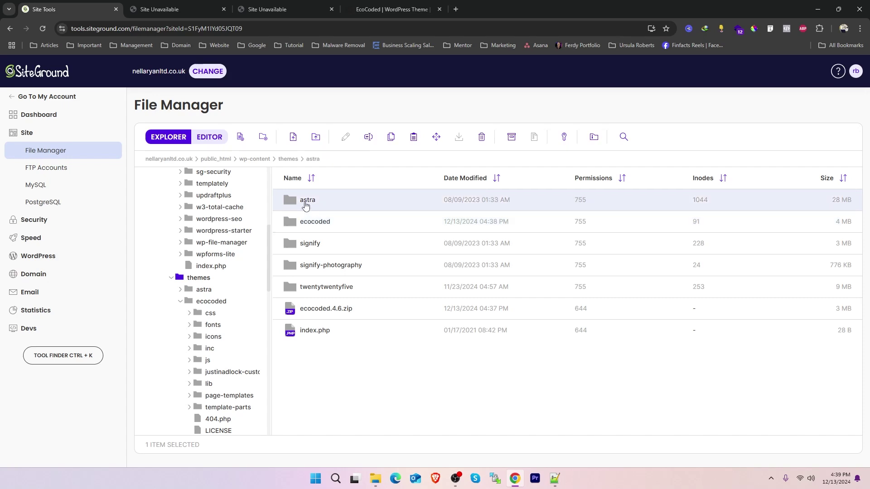
# Step: Search Google for "astra wp theme" in the EcoCoded tab and open the WordPress.org Astra theme page
pyautogui.click(368, 14)
pyautogui.click(191, 29)
pyautogui.write('astra ')
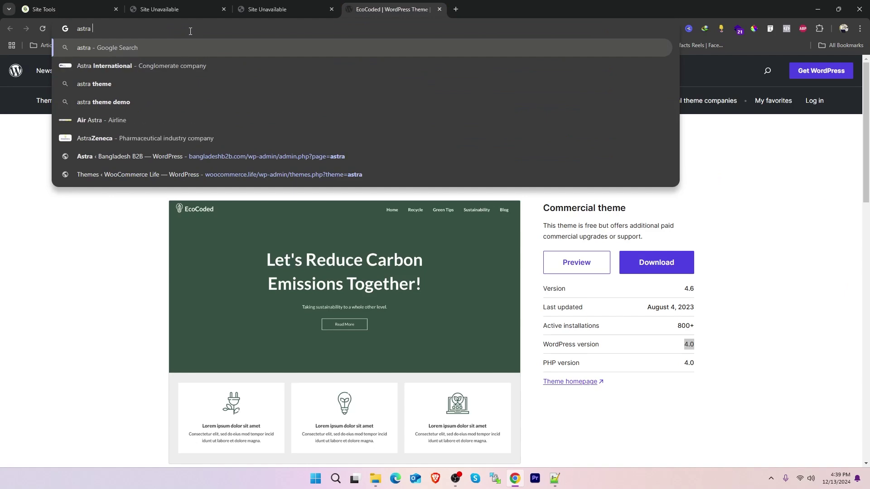
pyautogui.write('wp theme')
pyautogui.press('Return')
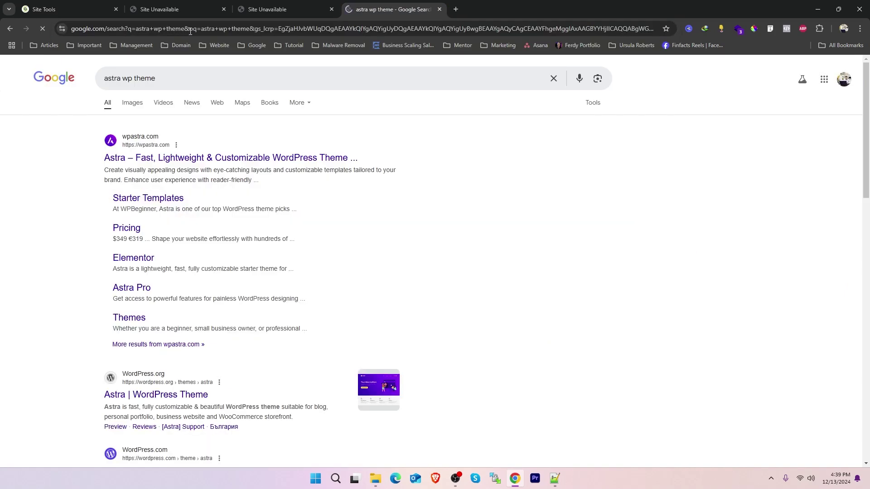
pyautogui.scroll(-3, 129, 325)
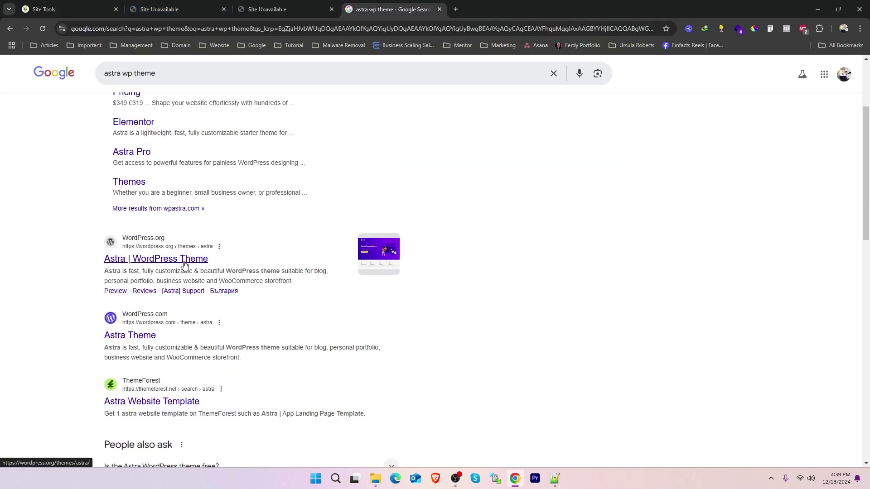
pyautogui.click(156, 259)
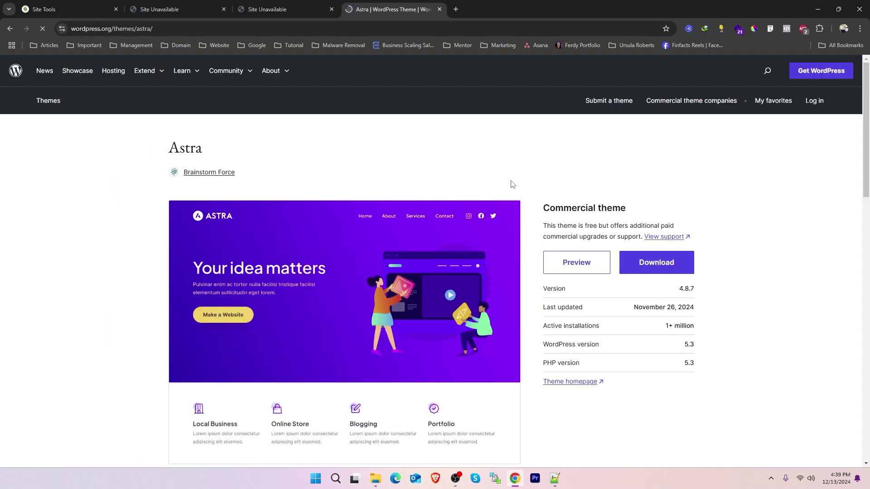
# Step: Download the Astra 4.8.7 theme from WordPress.org and upload astra.4.8.7.zip to the site's themes folder
pyautogui.click(656, 263)
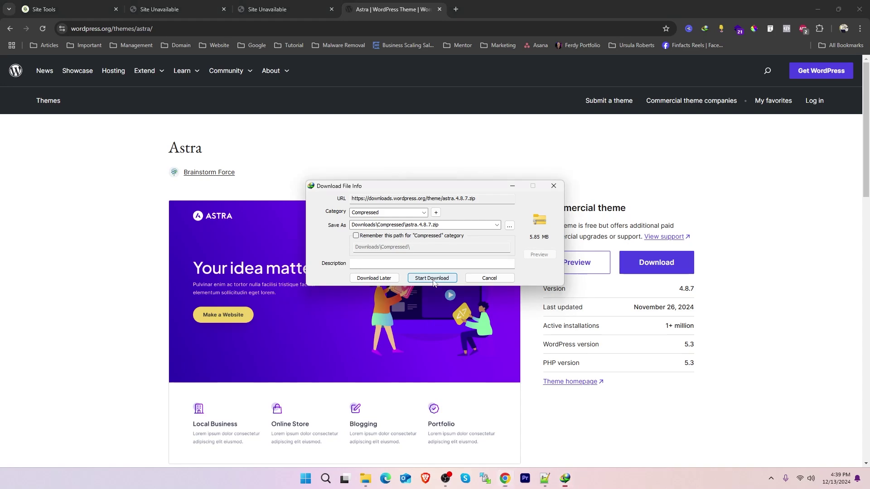
pyautogui.click(431, 278)
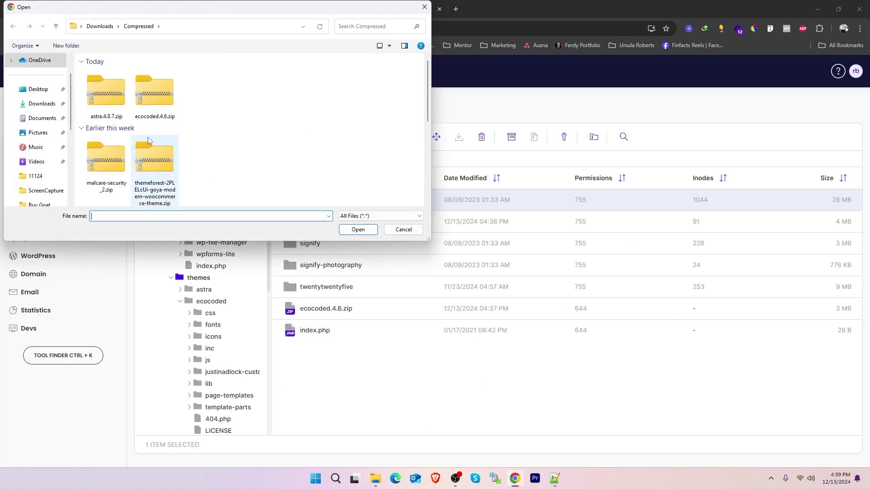
pyautogui.doubleClick(117, 101)
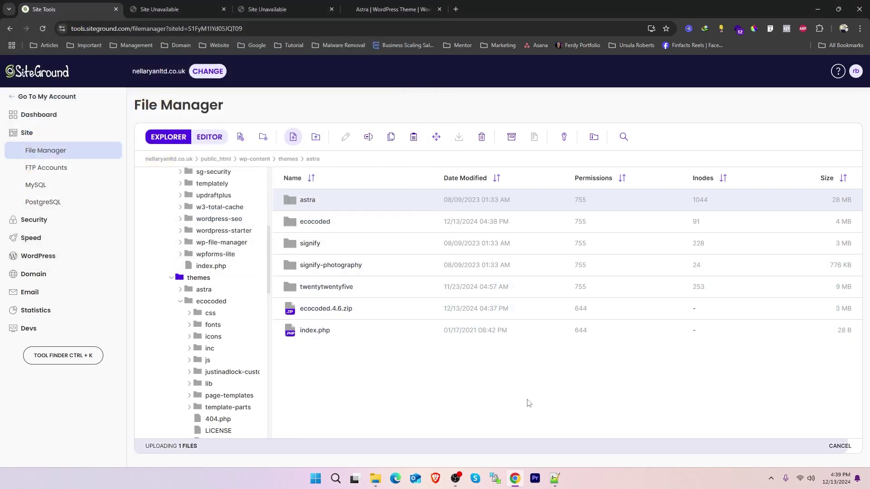
# Step: Delete the ecocoded.4.6.zip archive from the themes folder
pyautogui.click(324, 333)
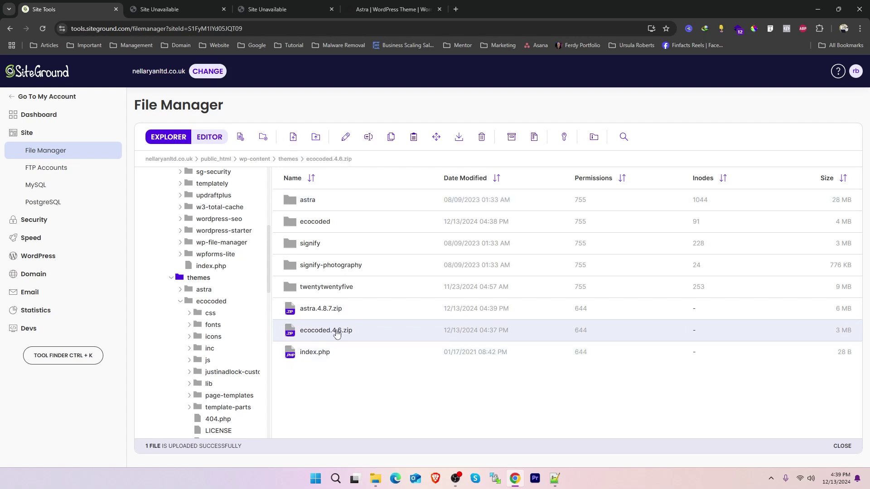
pyautogui.rightClick(307, 334)
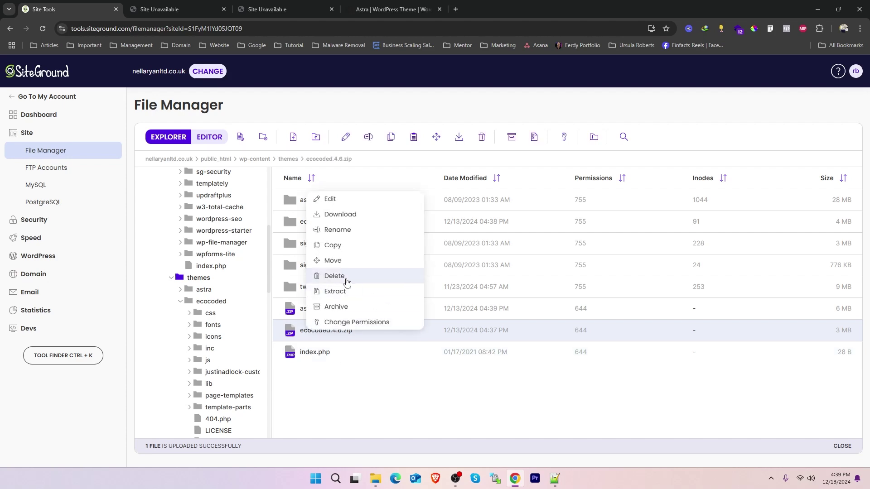
pyautogui.click(347, 282)
pyautogui.click(488, 326)
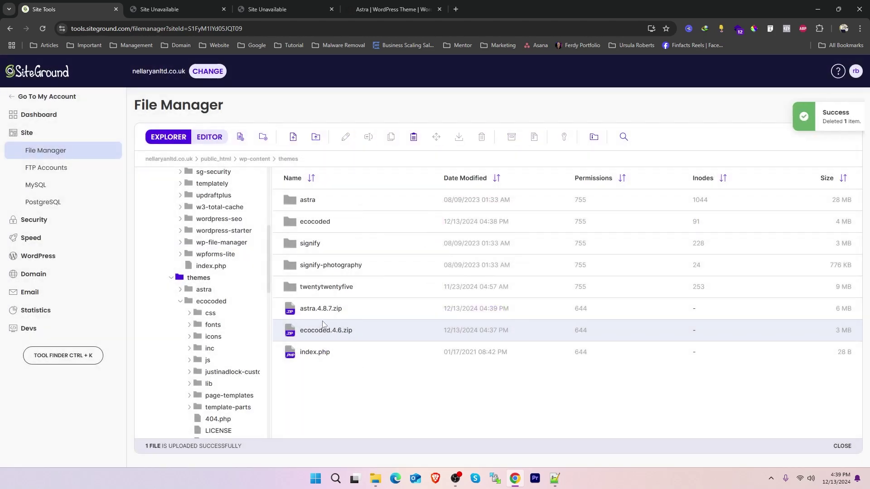
# Step: Delete the old astra theme folder from the themes folder
pyautogui.click(313, 312)
pyautogui.rightClick(313, 313)
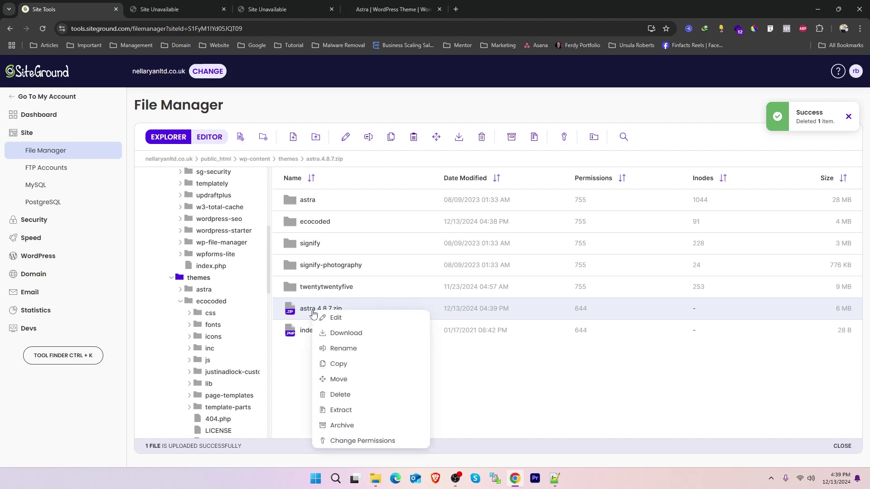
pyautogui.click(519, 404)
pyautogui.click(311, 200)
pyautogui.rightClick(310, 201)
pyautogui.click(329, 248)
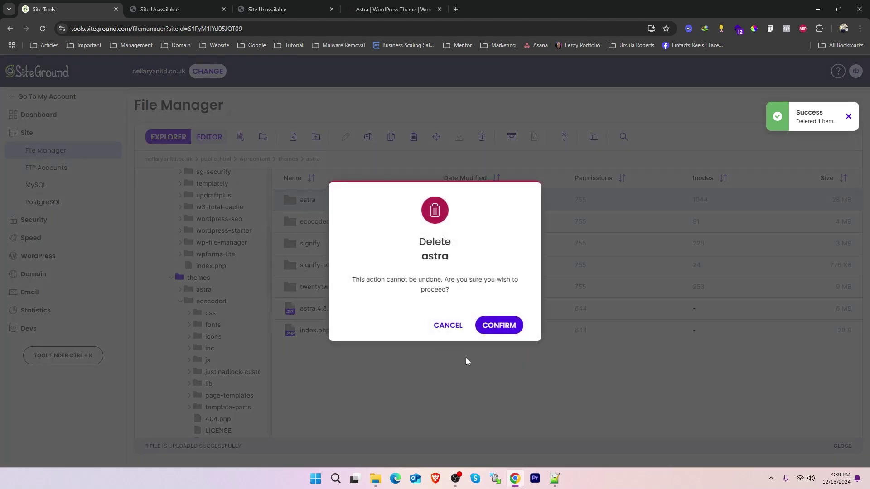
pyautogui.click(493, 332)
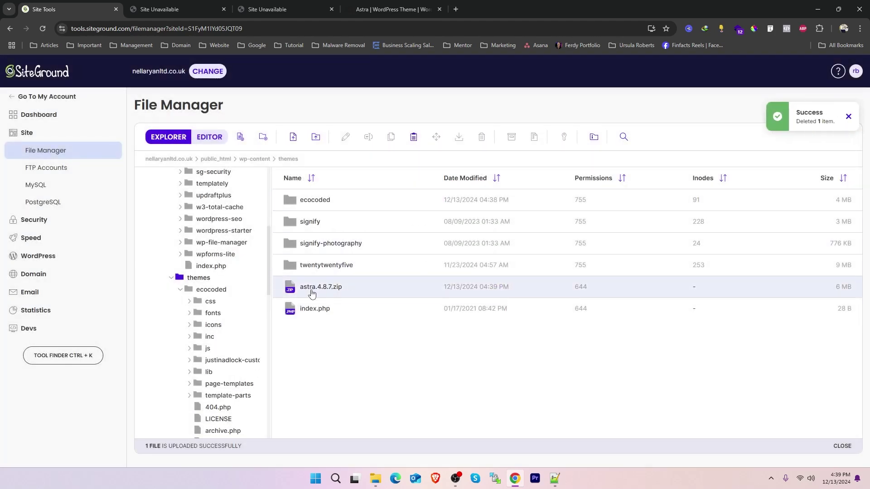
# Step: Extract astra.4.8.7.zip in the themes folder and inspect the astra folder inside the extracted astra.4.8.7 folder
pyautogui.rightClick(312, 294)
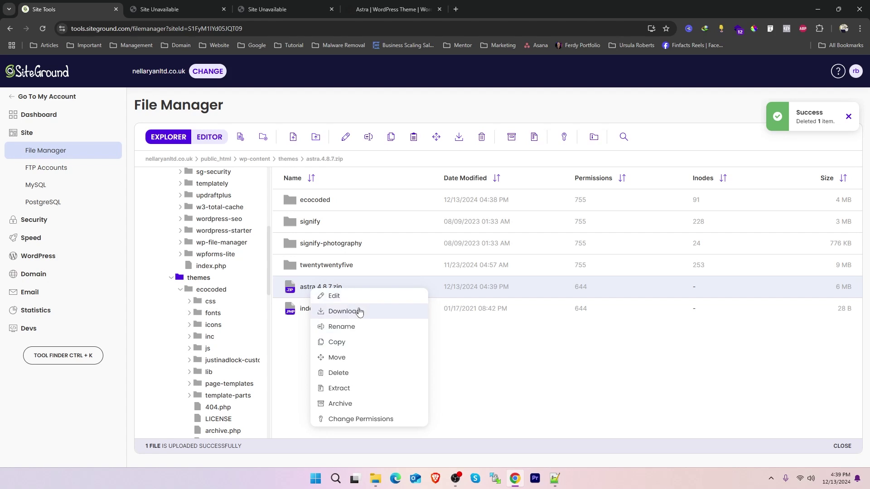
pyautogui.click(357, 393)
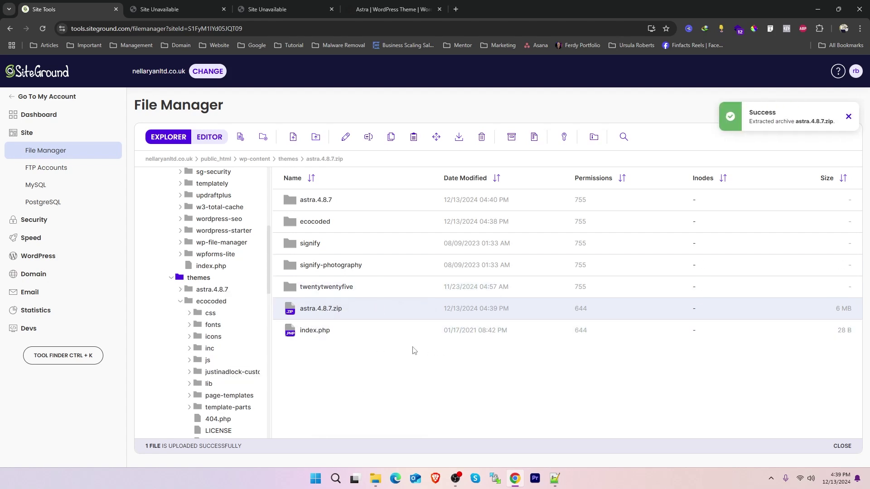
pyautogui.doubleClick(295, 200)
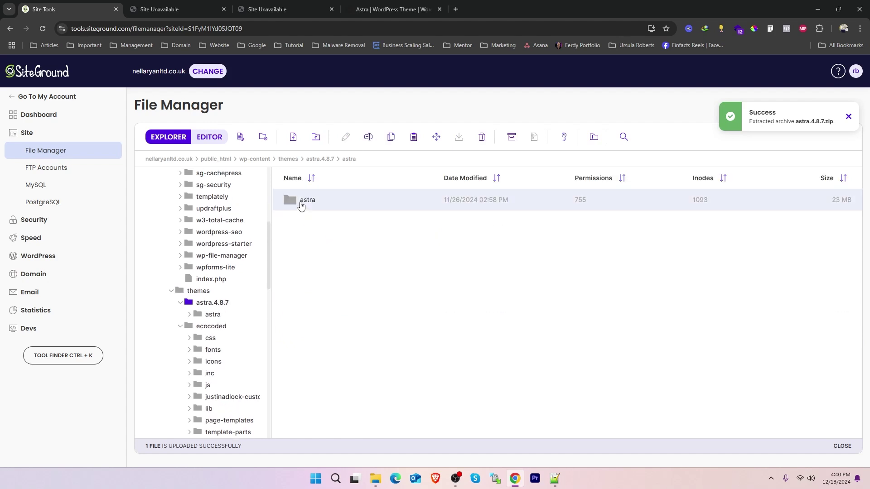
pyautogui.doubleClick(301, 205)
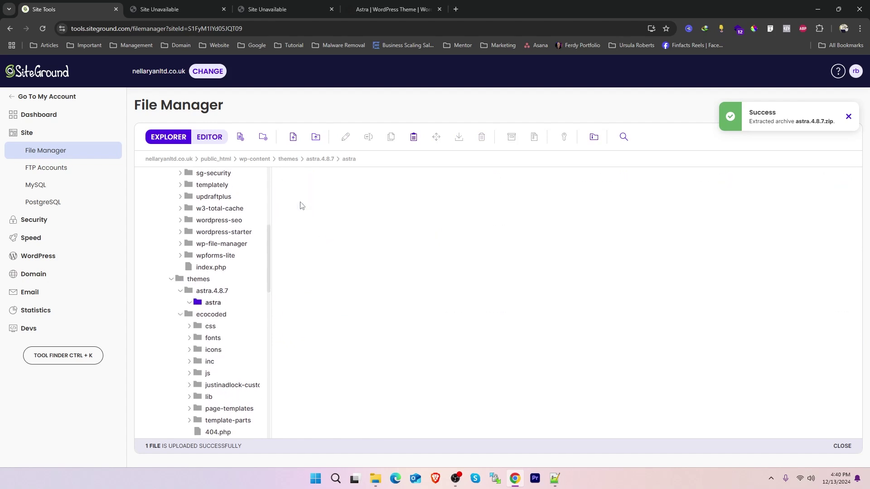
pyautogui.click(329, 159)
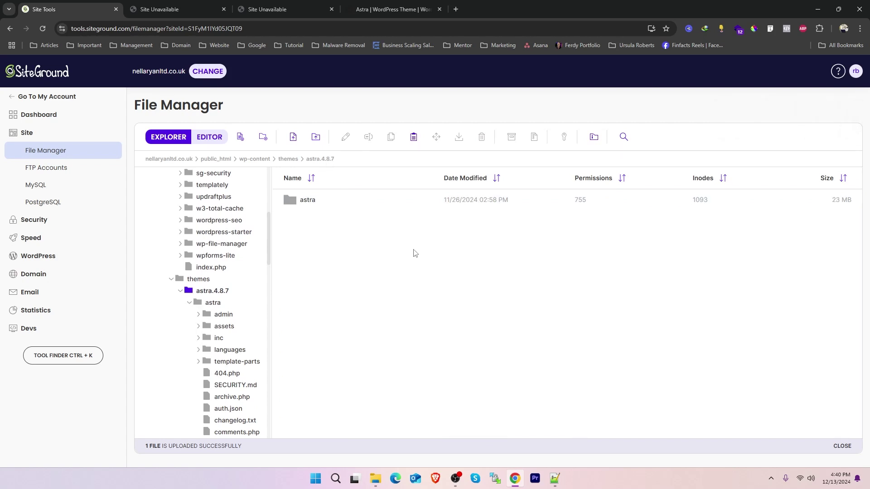
# Step: Move the inner astra folder out of astra.4.8.7 to public_html/wp-content/themes
pyautogui.rightClick(302, 200)
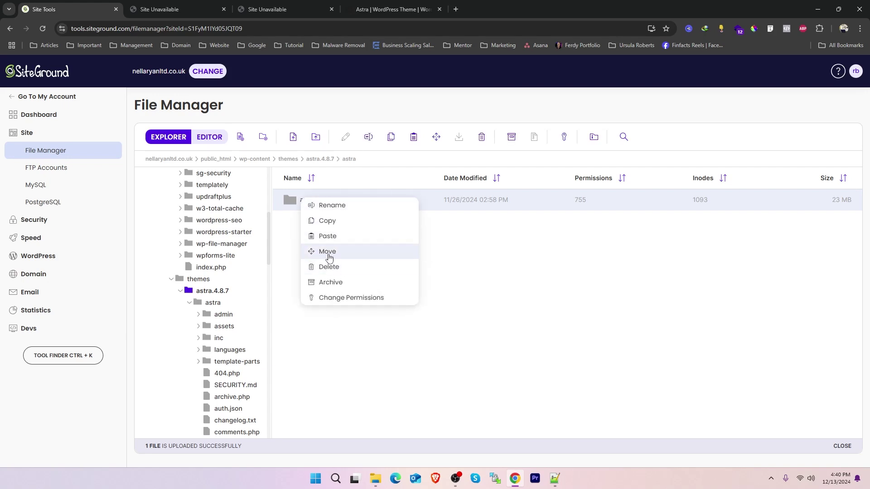
pyautogui.click(328, 250)
pyautogui.moveTo(431, 291); pyautogui.dragTo(509, 295)
pyautogui.press('BackSpace')
pyautogui.click(494, 329)
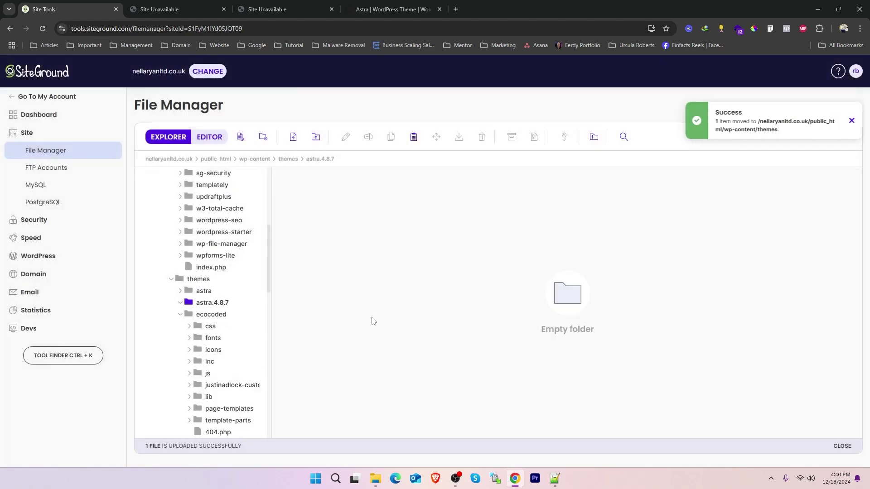
# Step: Delete the emptied astra.4.8.7 folder from the themes folder
pyautogui.click(285, 162)
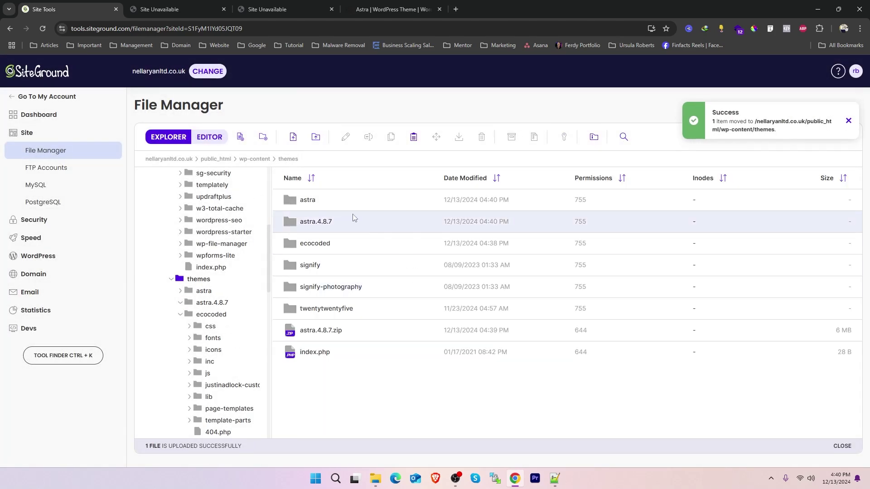
pyautogui.click(318, 205)
pyautogui.click(318, 226)
pyautogui.rightClick(320, 226)
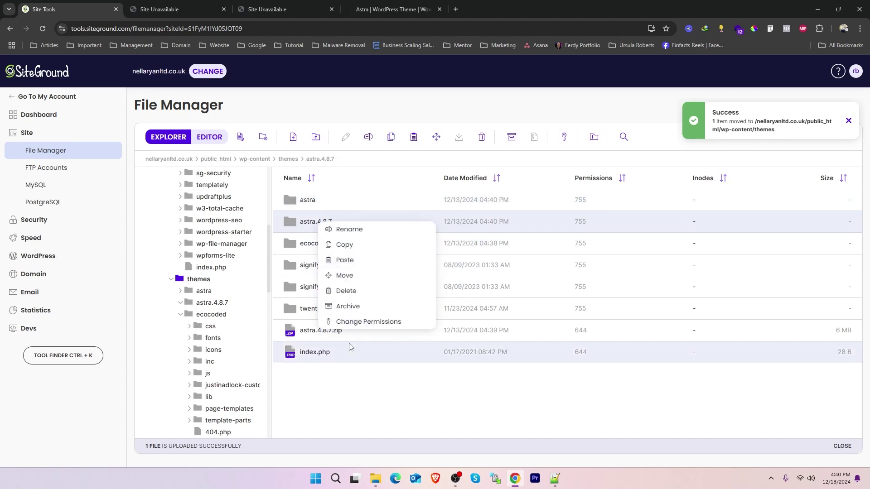
pyautogui.click(346, 292)
pyautogui.click(499, 325)
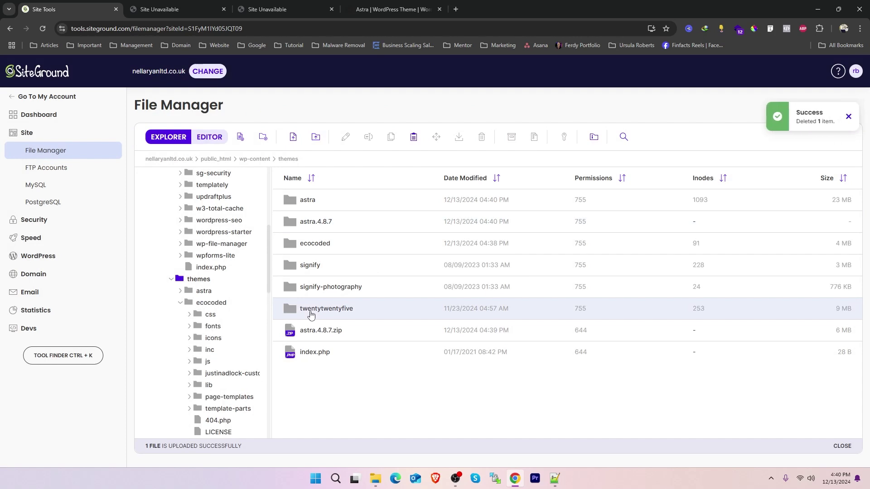
# Step: Check the contents of the astra and ecocoded theme folders, returning to the themes folder
pyautogui.doubleClick(295, 201)
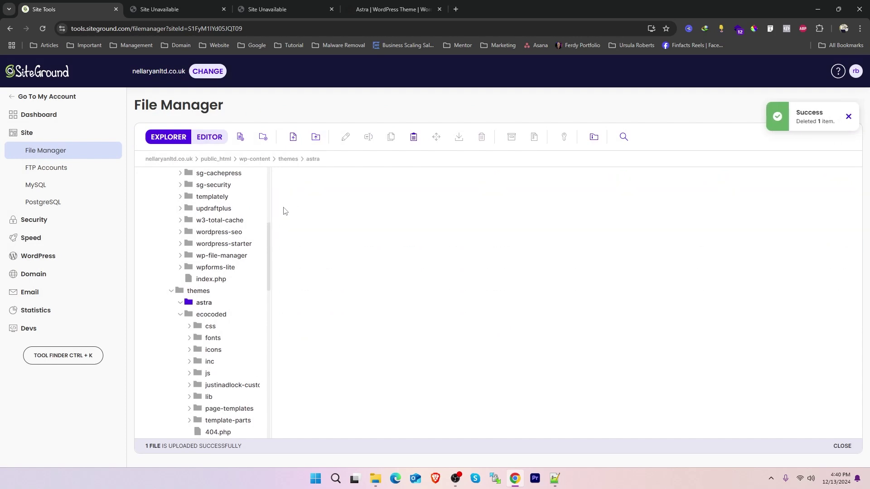
pyautogui.click(288, 160)
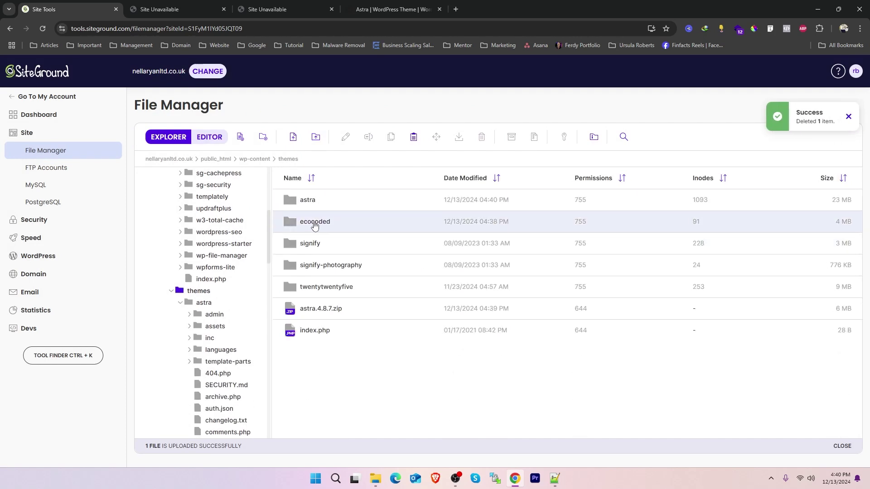
pyautogui.doubleClick(310, 222)
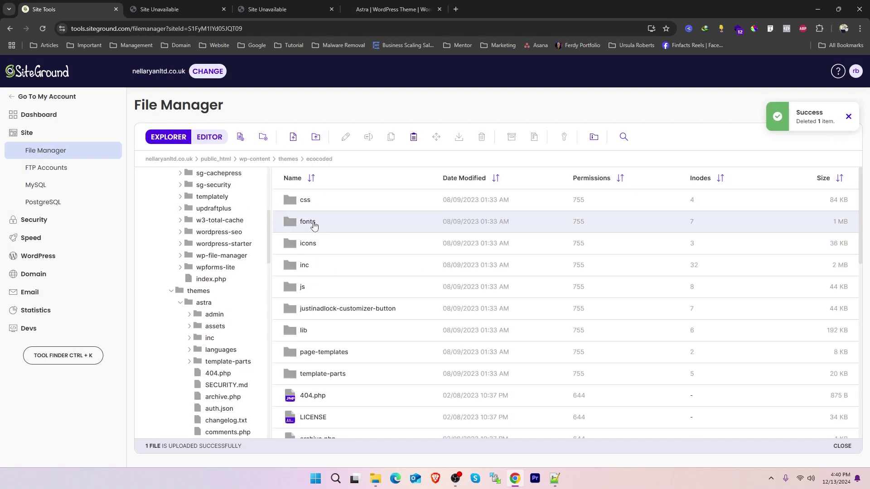
pyautogui.click(289, 160)
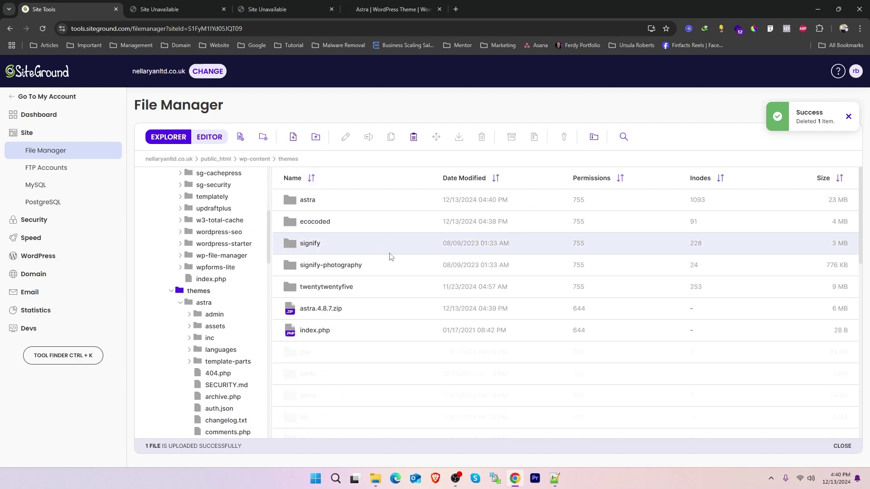
# Step: Search the web for "signify wp theme" using the signify folder's name, and open the WordPress.org Signify theme page
pyautogui.rightClick(329, 246)
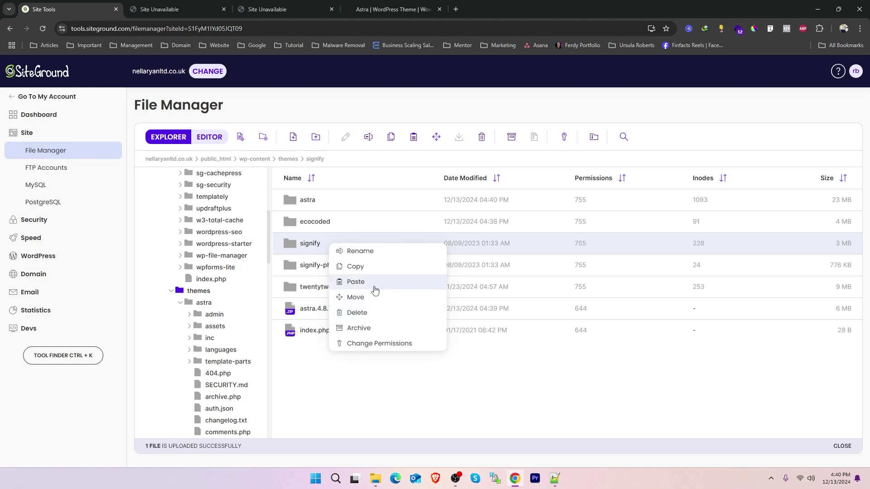
pyautogui.click(376, 253)
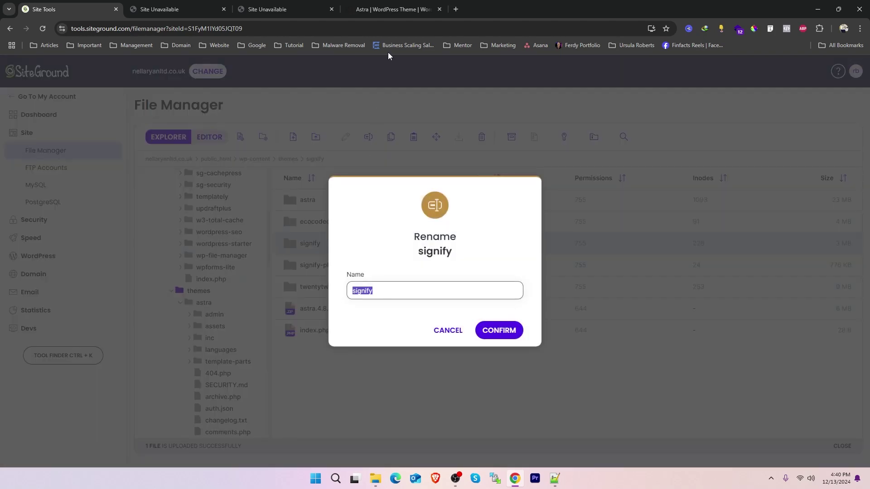
pyautogui.click(385, 5)
pyautogui.click(300, 29)
pyautogui.write('signify')
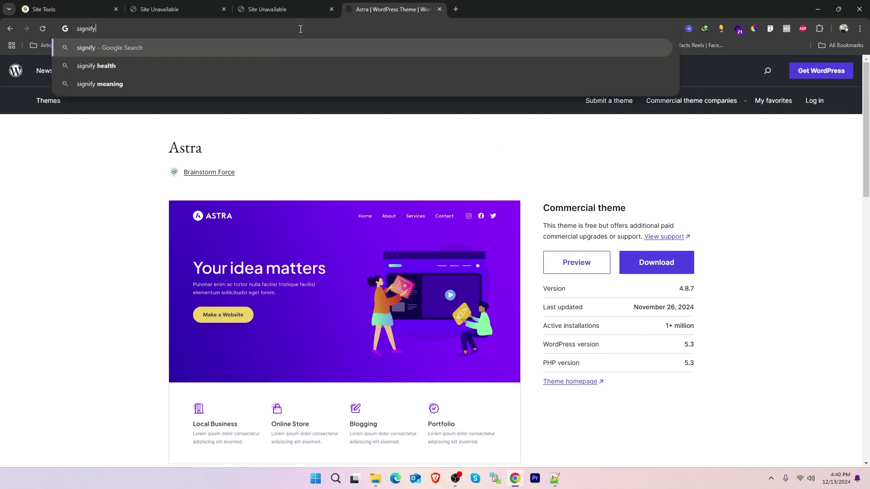
pyautogui.write(' wp theme')
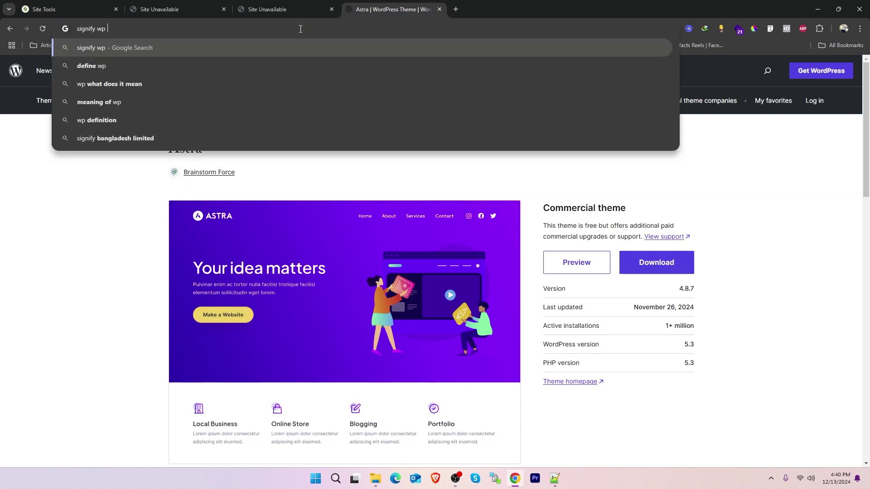
pyautogui.press('Return')
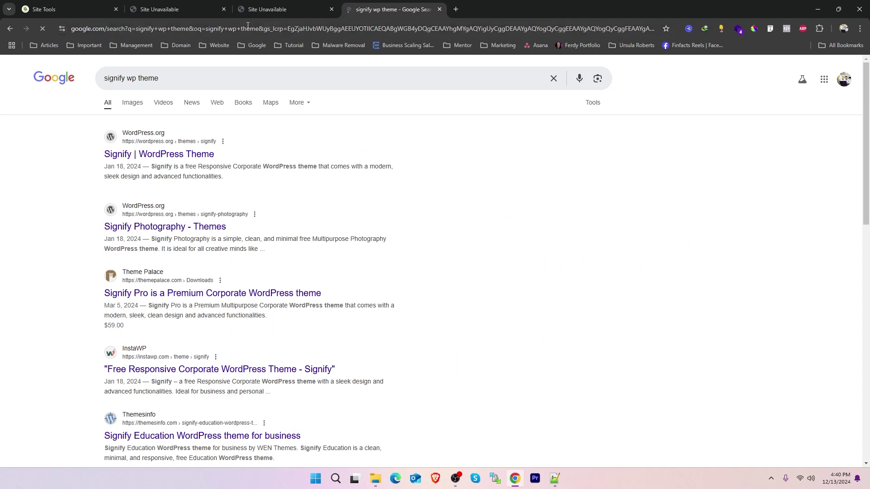
pyautogui.click(135, 155)
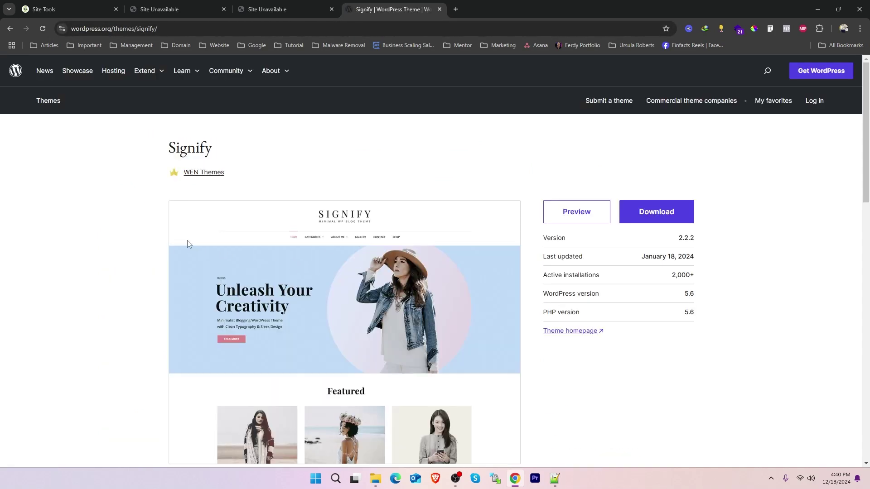
# Step: Download the Signify 2.2.2 theme archive, signify.2.2.2.zip, and dismiss the download window
pyautogui.click(656, 217)
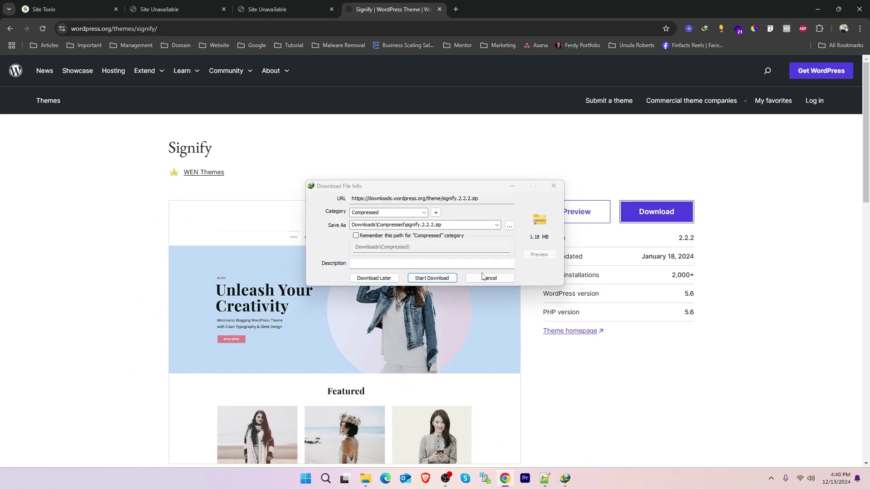
pyautogui.click(451, 278)
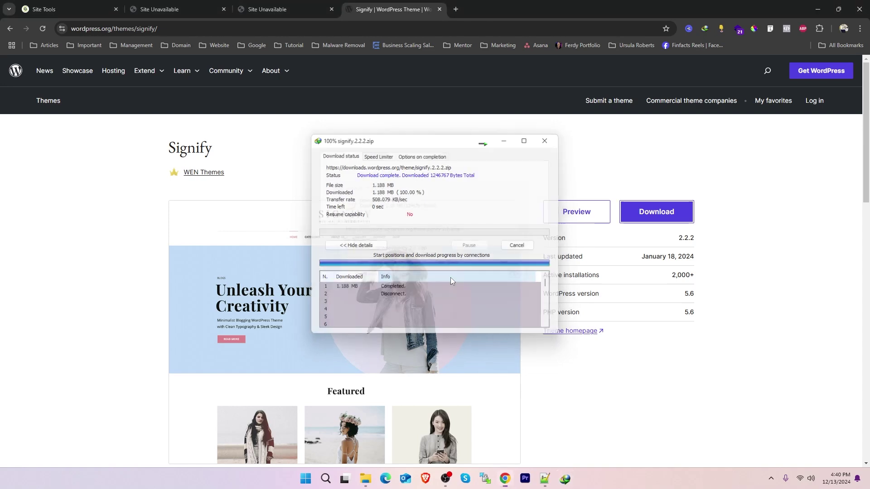
pyautogui.click(504, 267)
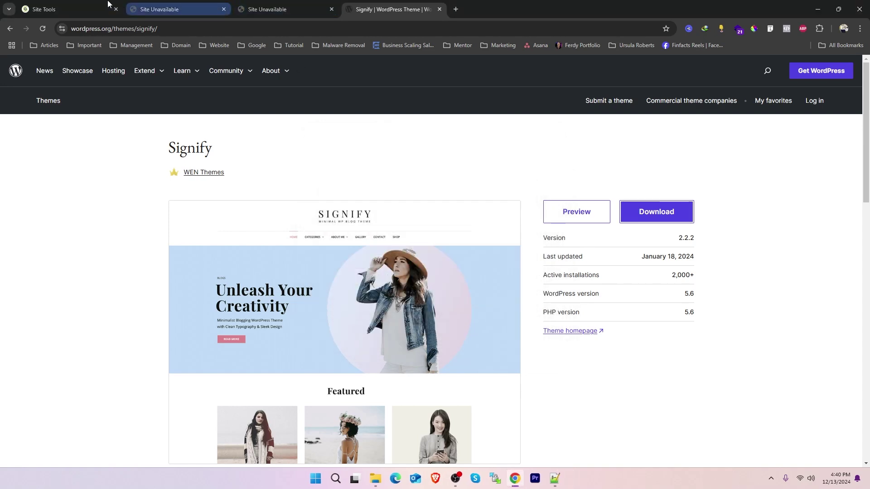
# Step: Return to the file manager, cancel the signify folder rename, and extract astra.4.8.7.zip again in the themes folder
pyautogui.click(90, 7)
pyautogui.click(449, 331)
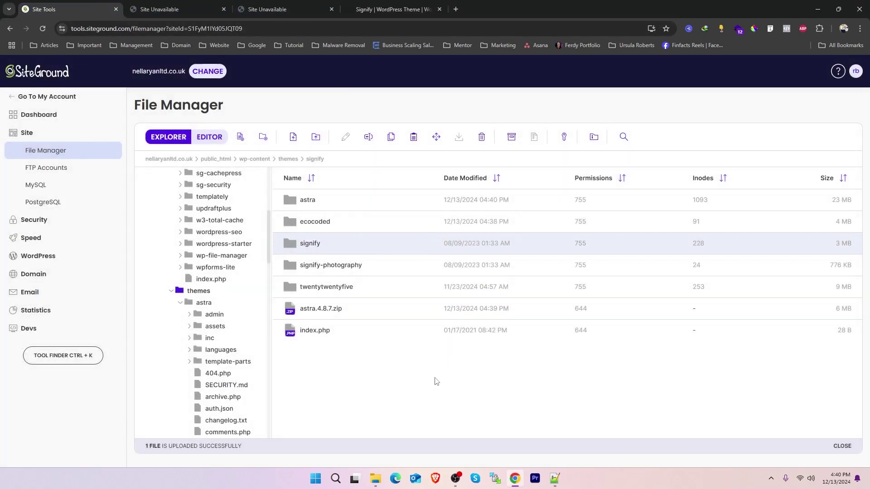
pyautogui.click(324, 312)
pyautogui.rightClick(325, 312)
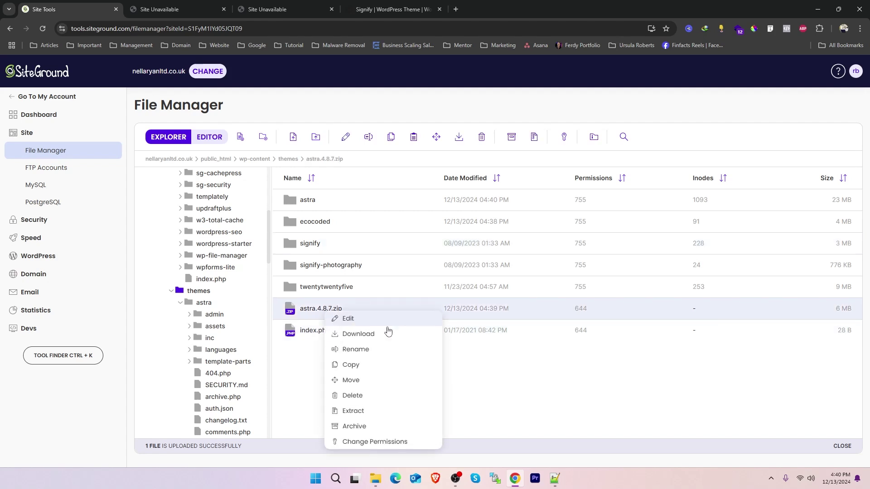
pyautogui.click(368, 417)
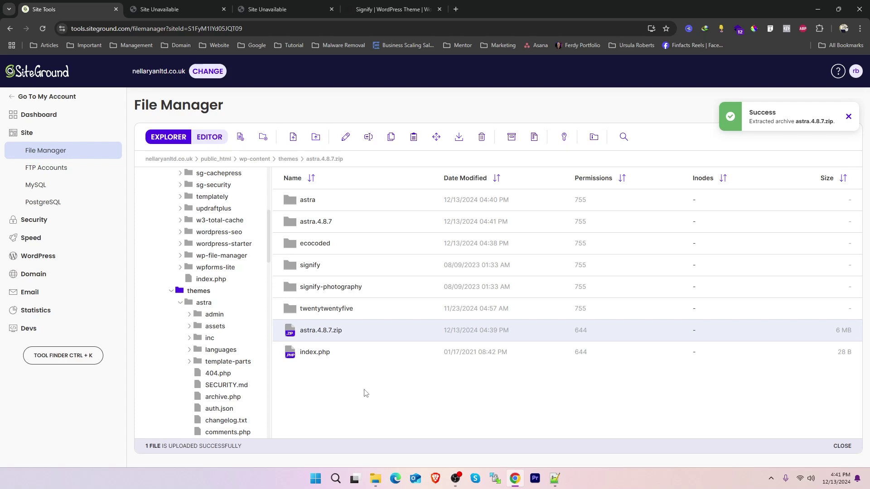
# Step: Delete the duplicate astra.4.8.7 folder and the astra.4.8.7.zip archive from the themes folder
pyautogui.click(302, 224)
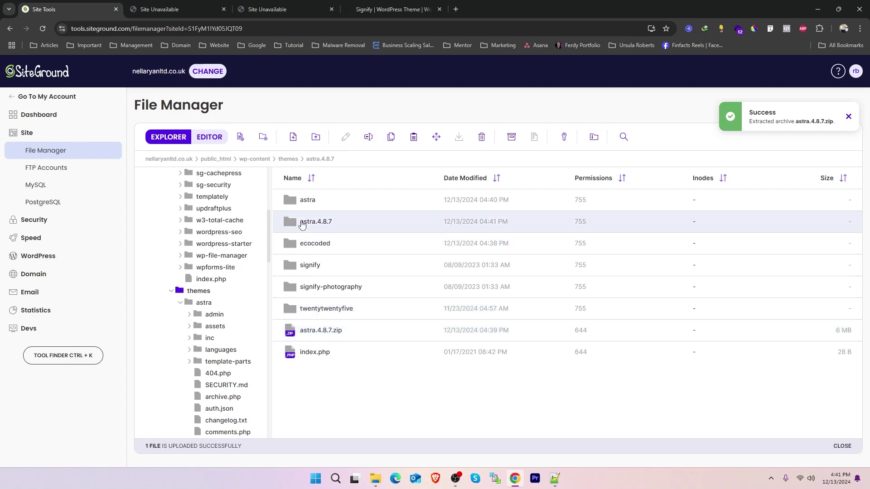
pyautogui.rightClick(302, 224)
pyautogui.click(339, 290)
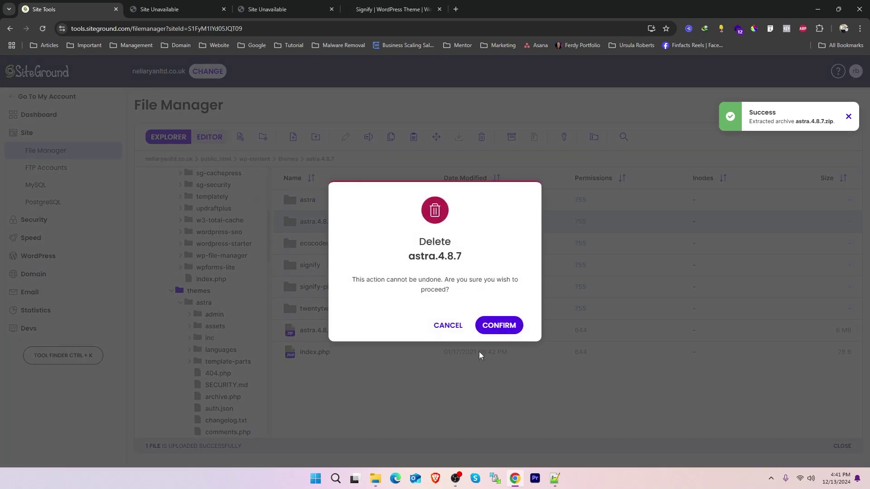
pyautogui.click(499, 325)
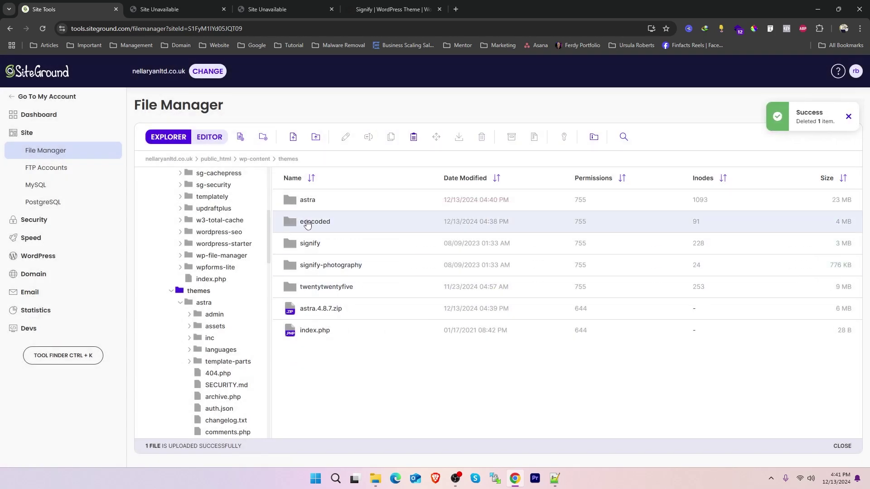
pyautogui.rightClick(309, 309)
pyautogui.click(346, 391)
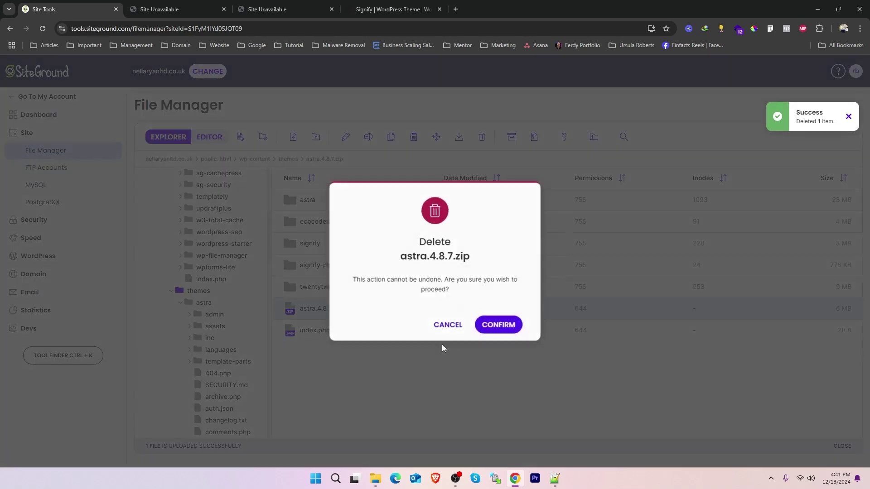
pyautogui.click(497, 324)
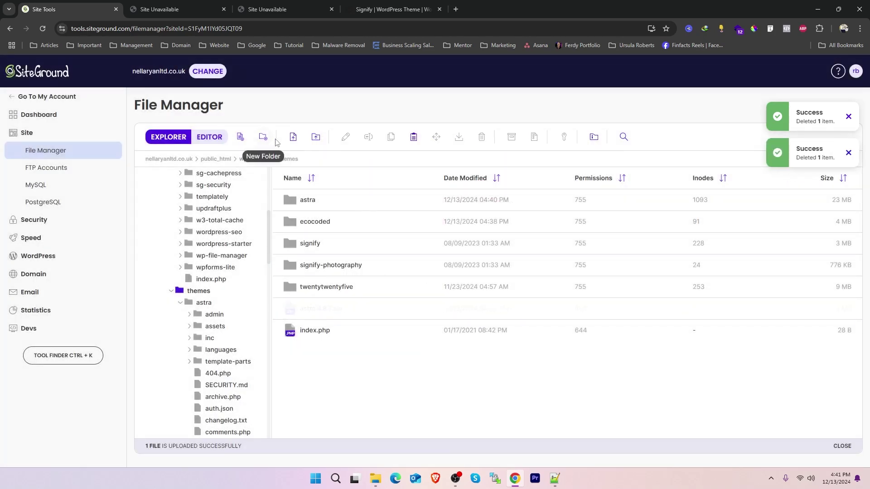
# Step: Upload signify.2.2.2.zip to the themes folder and extract it there
pyautogui.click(294, 137)
pyautogui.click(107, 90)
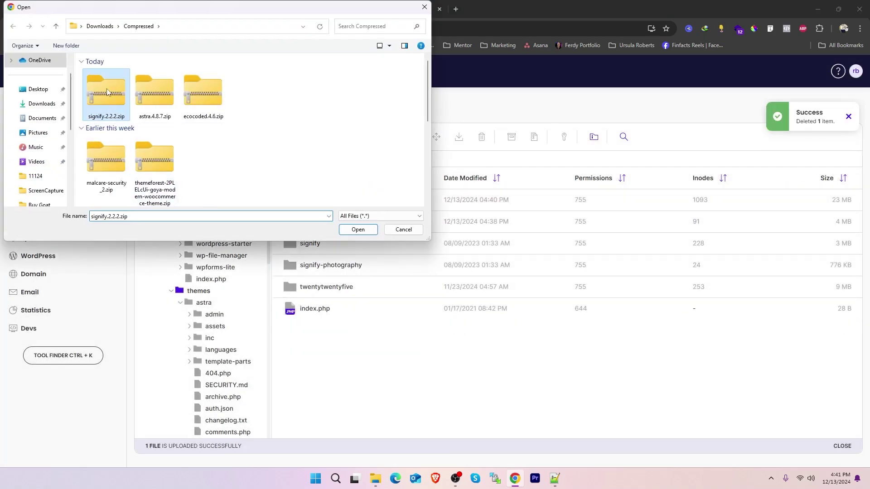
pyautogui.doubleClick(107, 90)
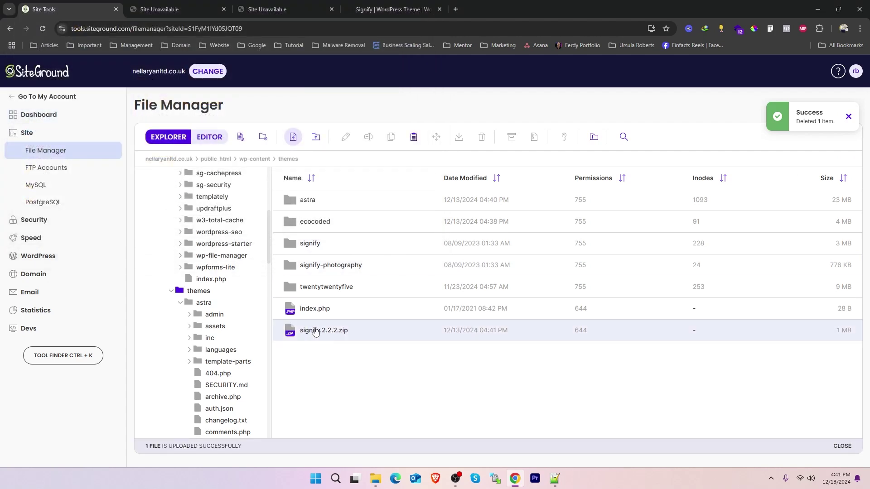
pyautogui.rightClick(316, 332)
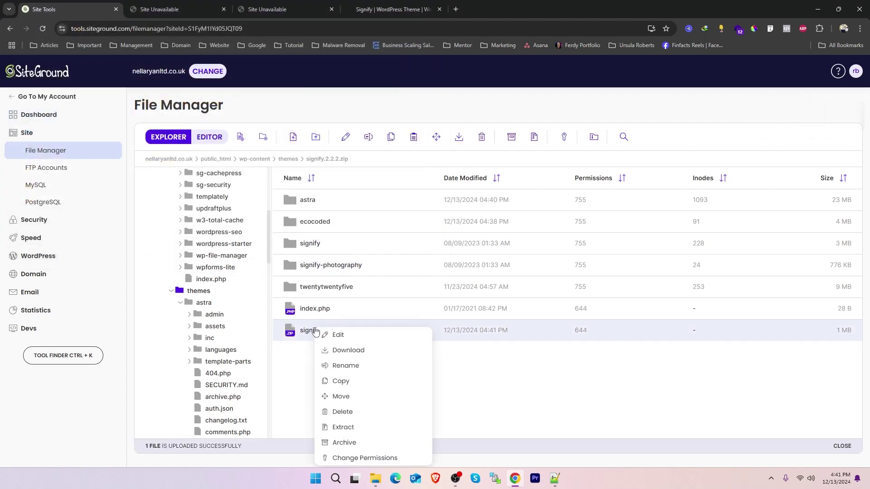
pyautogui.click(361, 429)
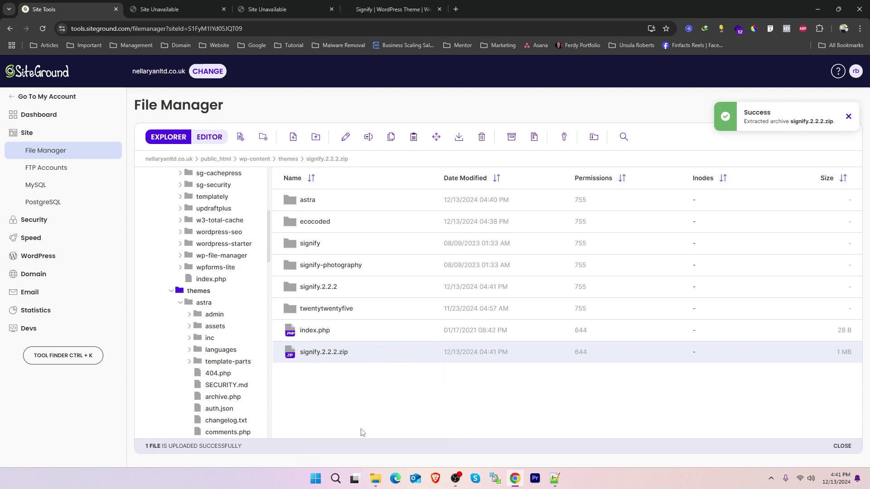
# Step: Check the contents of the signify folder inside the extracted signify.2.2.2 folder, returning to the themes folder
pyautogui.click(323, 287)
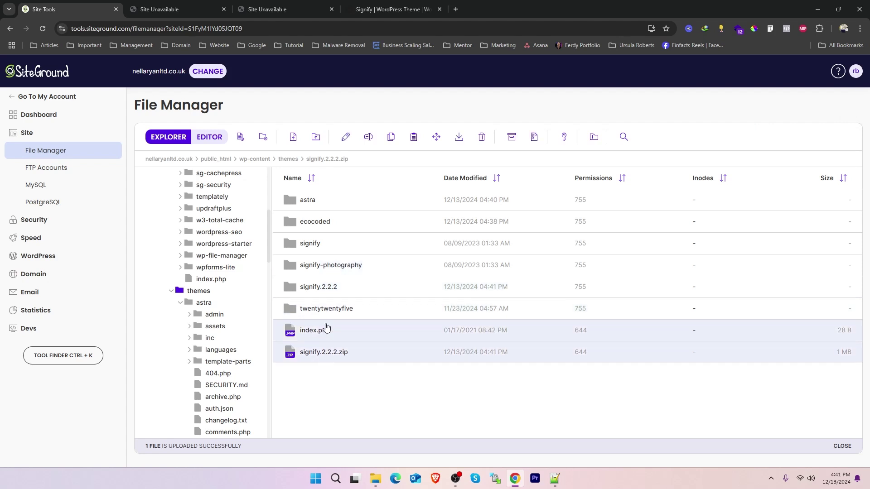
pyautogui.doubleClick(324, 291)
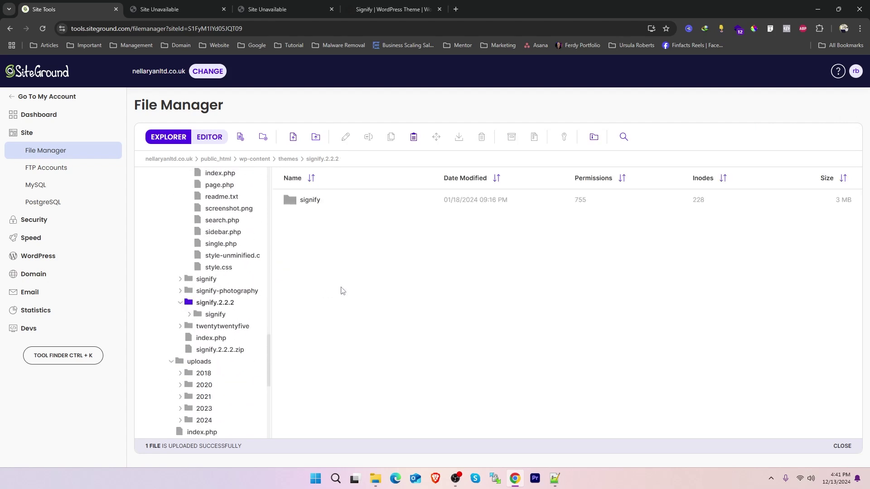
pyautogui.doubleClick(312, 204)
pyautogui.scroll(-3, 348, 266)
pyautogui.scroll(3, 349, 266)
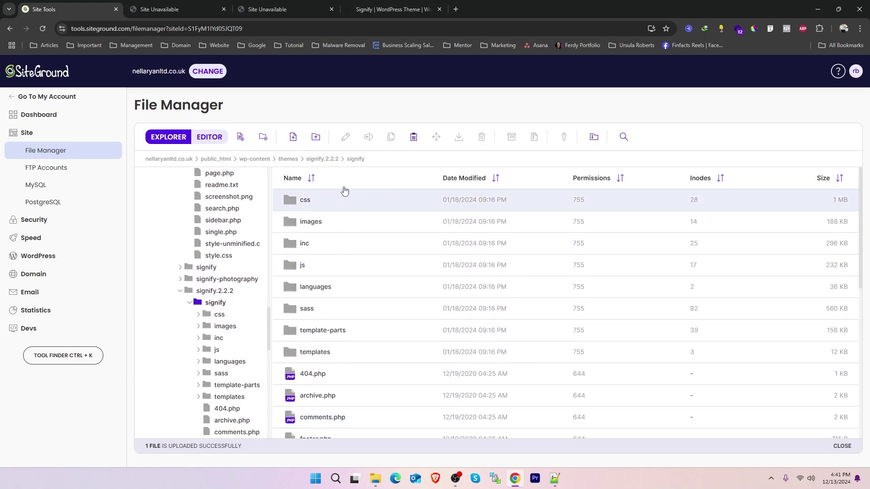
pyautogui.click(327, 160)
pyautogui.click(297, 162)
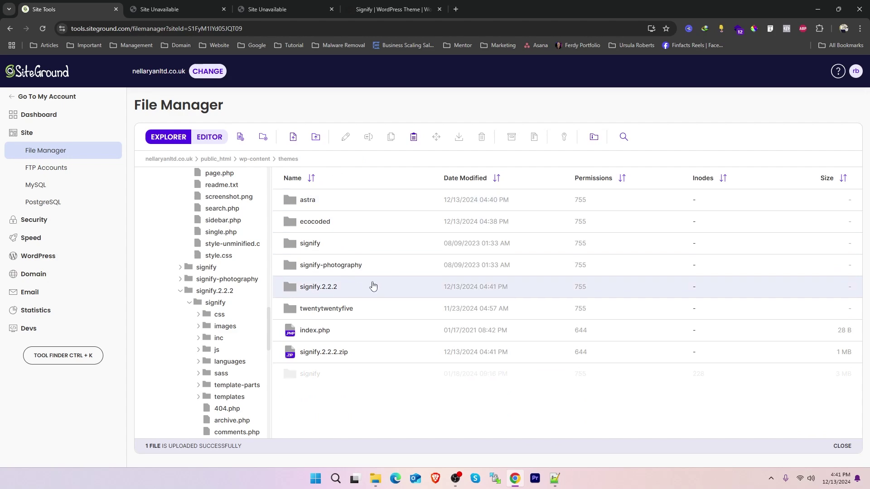
# Step: Delete the old signify theme folder dated 08/09/2023 from the themes folder
pyautogui.click(303, 252)
pyautogui.rightClick(303, 252)
pyautogui.click(333, 315)
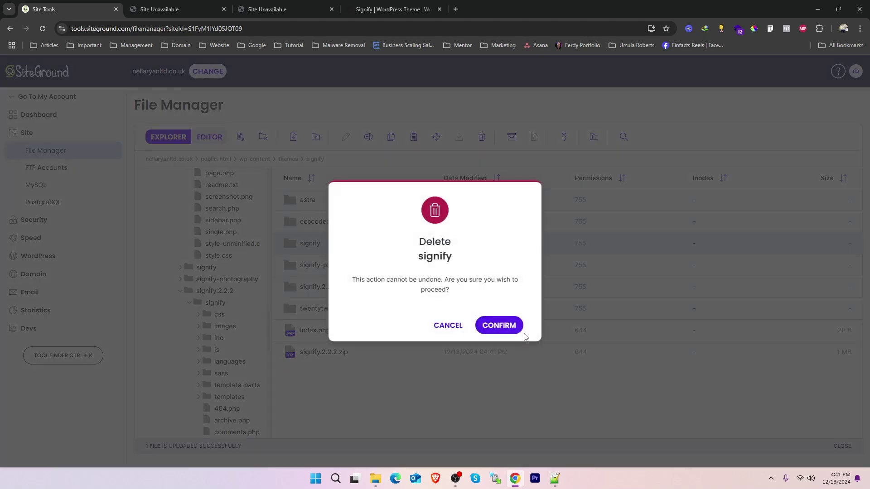
pyautogui.click(503, 324)
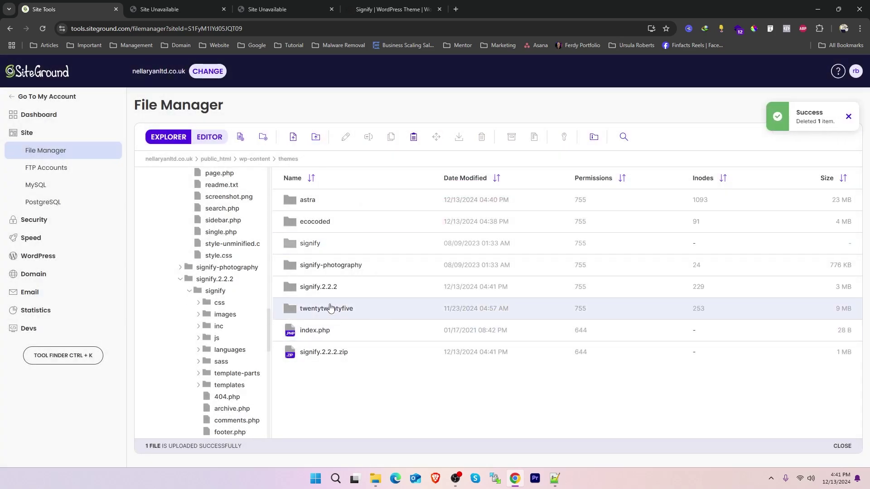
# Step: Move the signify folder out of signify.2.2.2 into public_html/wp-content/themes
pyautogui.click(326, 287)
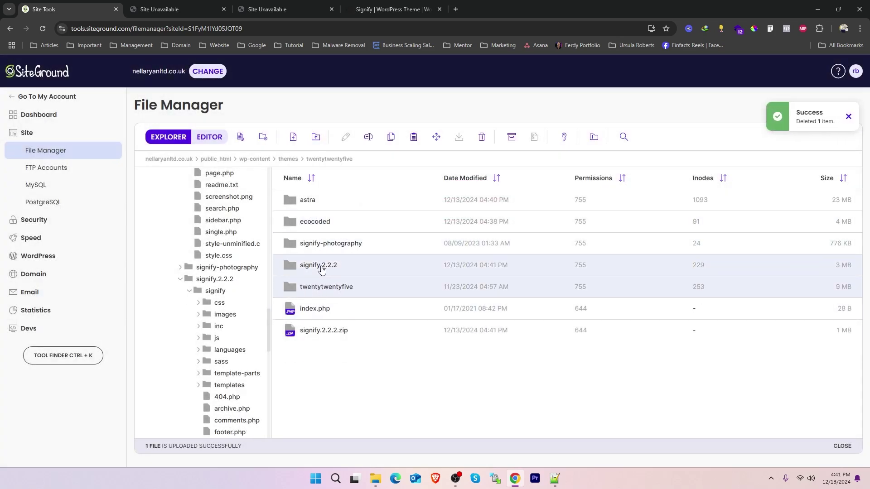
pyautogui.doubleClick(322, 267)
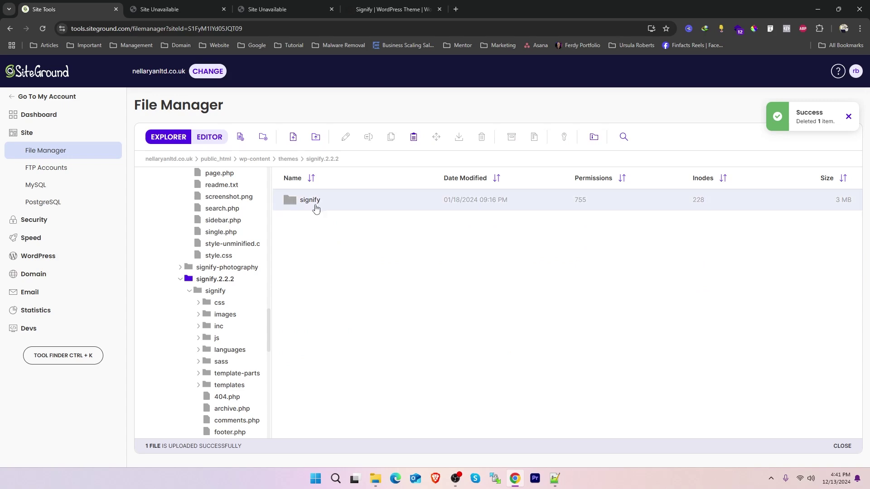
pyautogui.rightClick(316, 205)
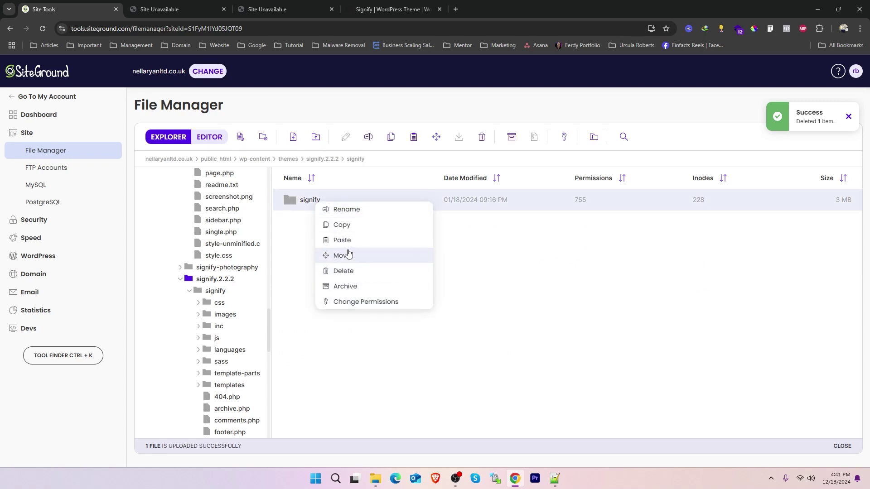
pyautogui.click(354, 263)
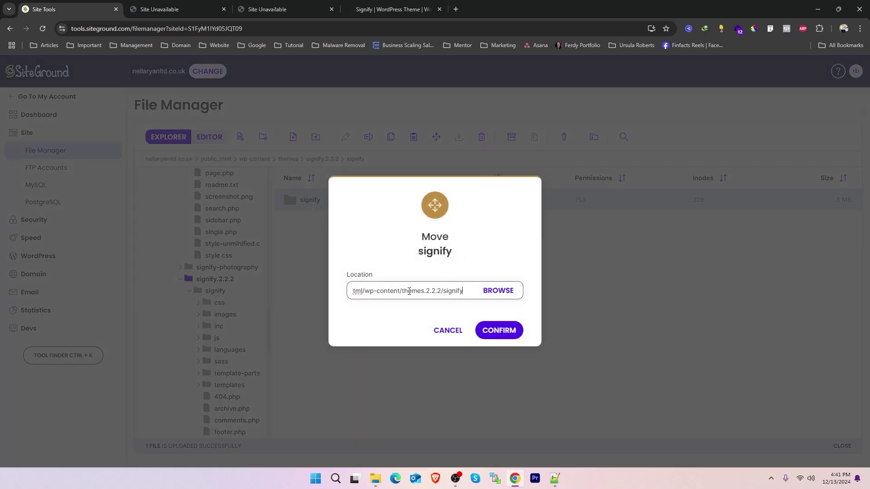
pyautogui.moveTo(425, 292); pyautogui.dragTo(464, 291)
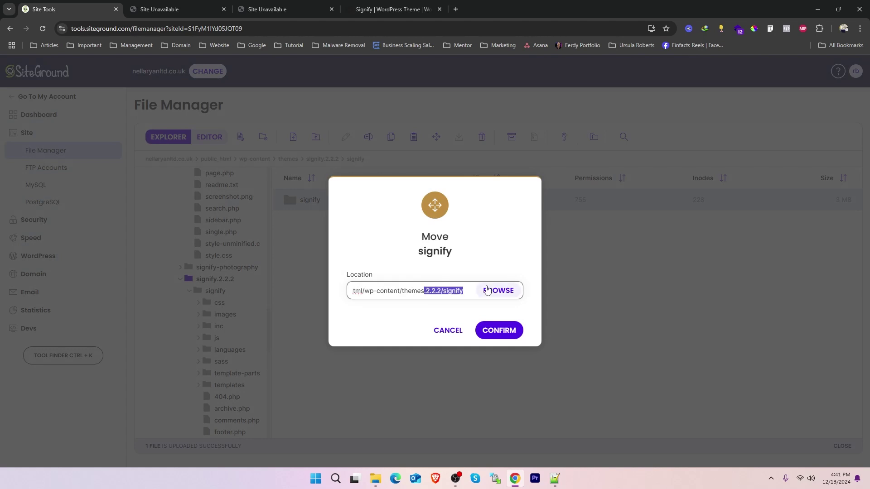
pyautogui.press('BackSpace')
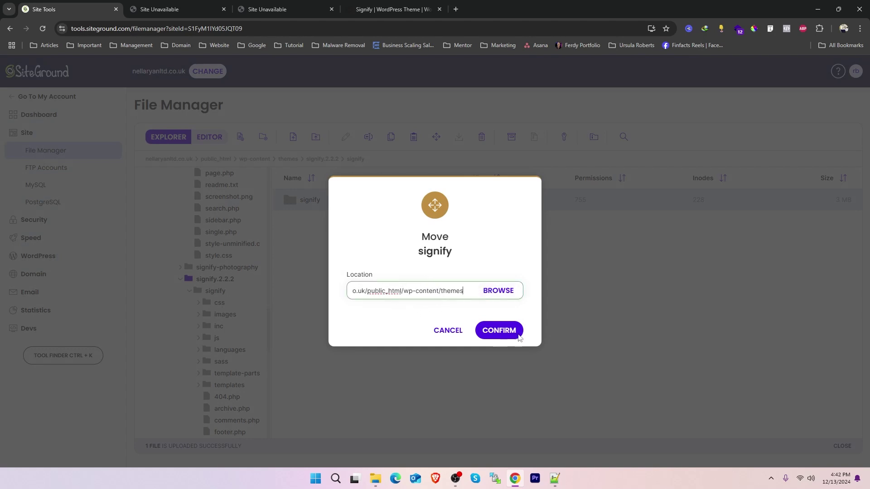
pyautogui.click(501, 331)
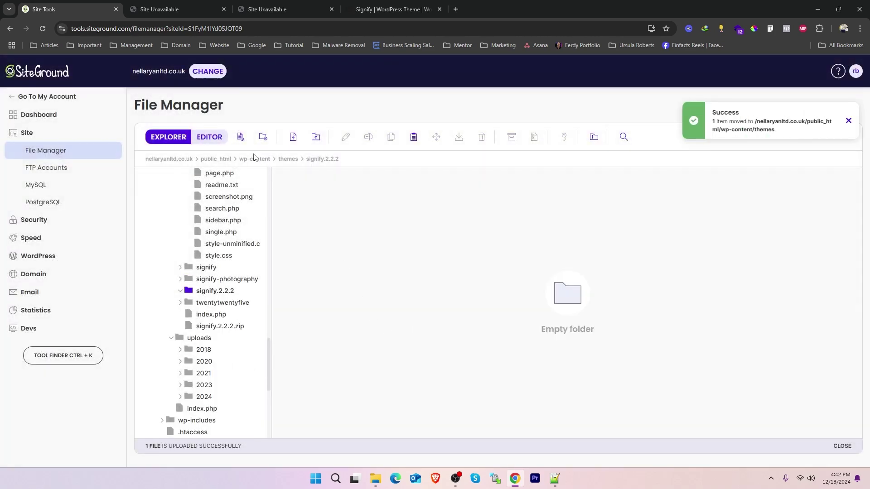
# Step: Return to the themes folder and open the signify-photography theme's style.css file in the editor
pyautogui.click(285, 159)
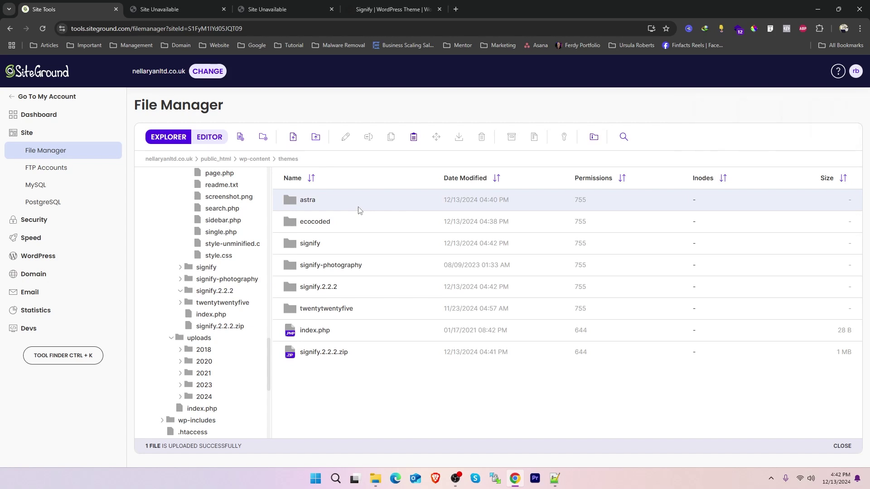
pyautogui.doubleClick(346, 268)
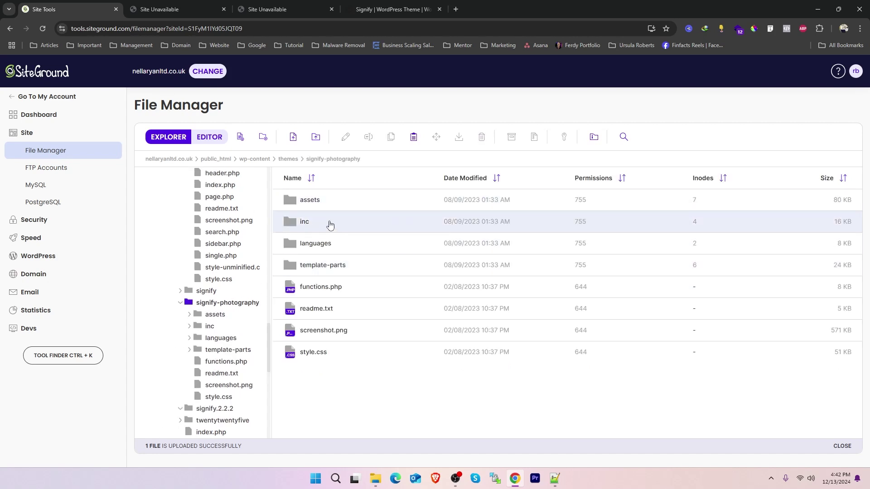
pyautogui.click(321, 202)
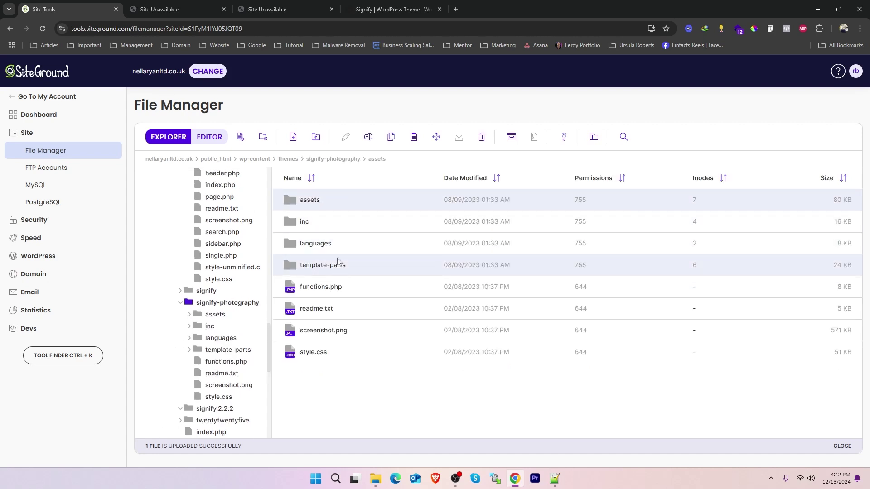
pyautogui.click(320, 358)
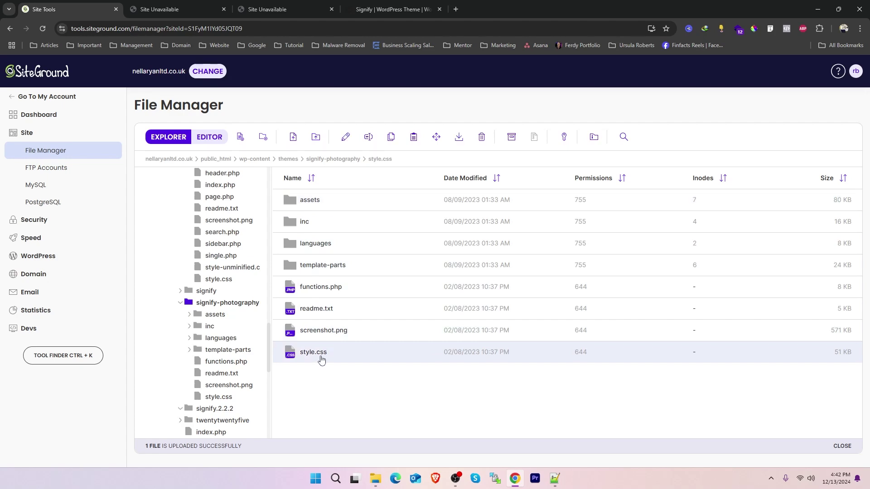
pyautogui.rightClick(321, 360)
pyautogui.click(395, 241)
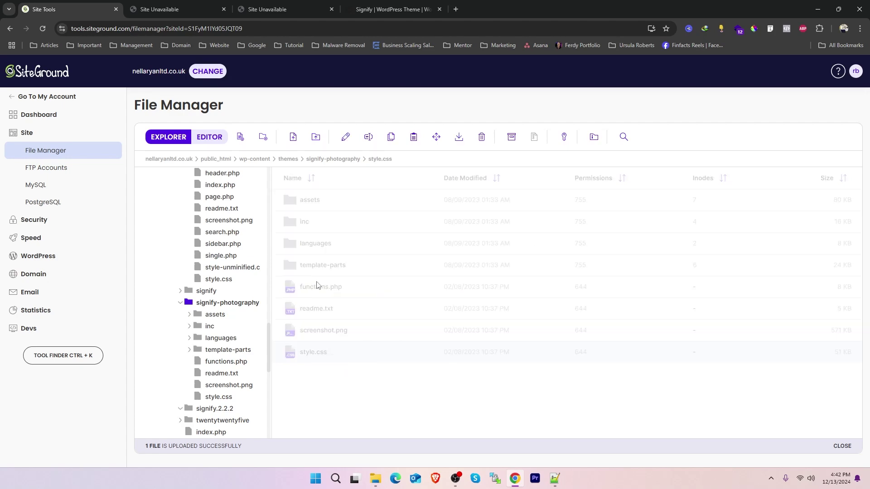
# Step: Examine the theme name, template entry and styles in the signify-photography style.css, and leave the file
pyautogui.moveTo(365, 201); pyautogui.dragTo(426, 201)
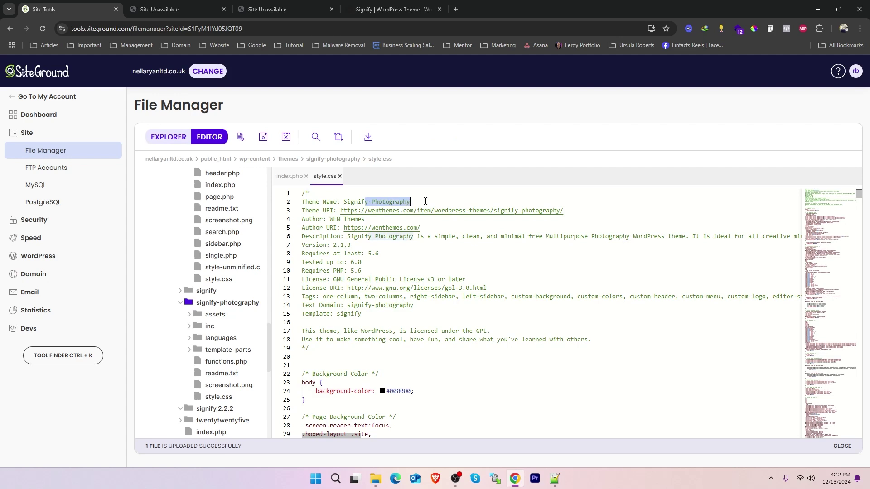
pyautogui.click(368, 229)
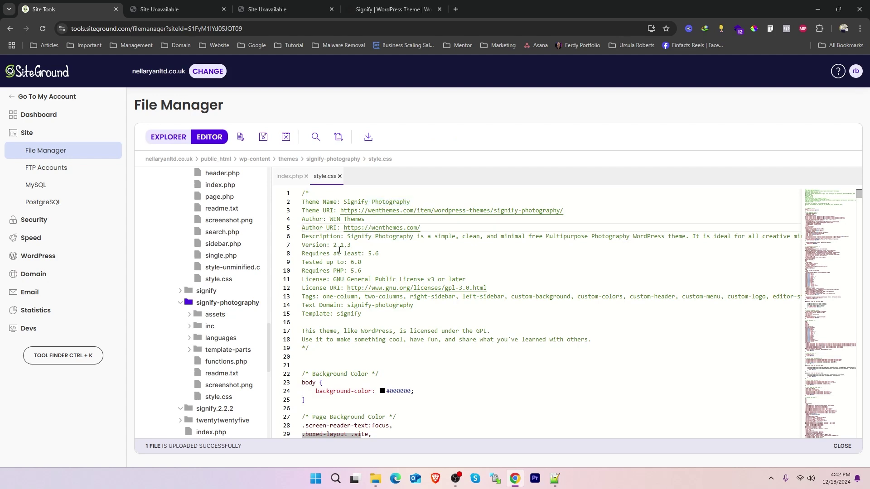
pyautogui.moveTo(337, 316); pyautogui.dragTo(372, 316)
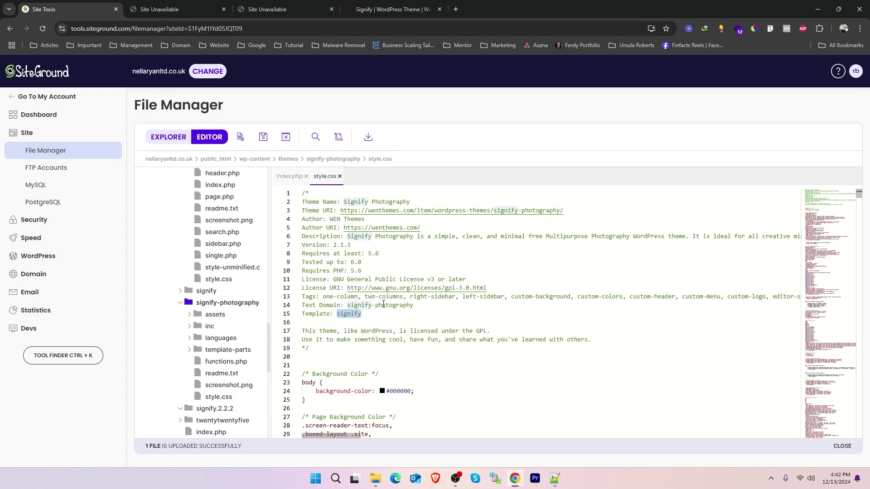
pyautogui.scroll(-9, 383, 302)
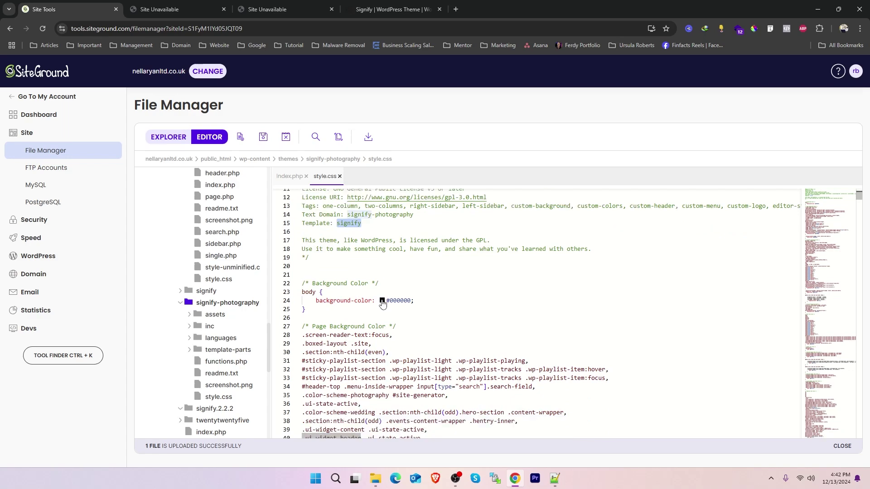
pyautogui.scroll(-15, 382, 301)
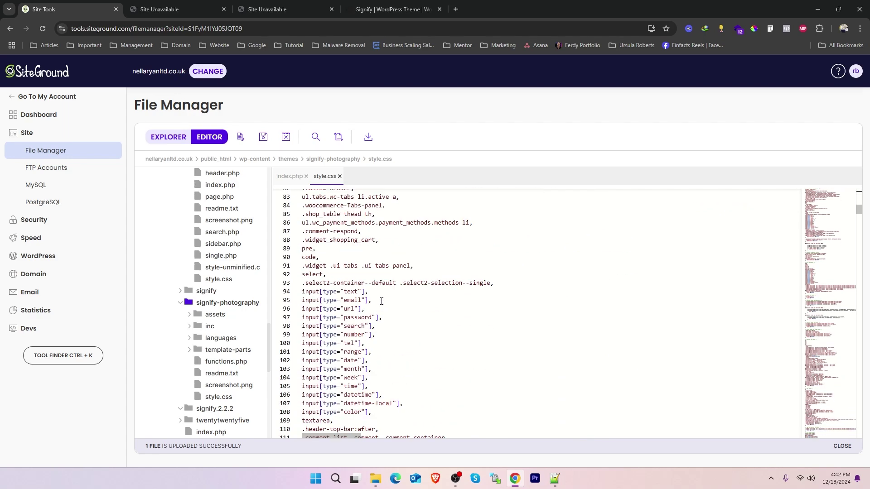
pyautogui.scroll(8, 381, 301)
pyautogui.click(292, 160)
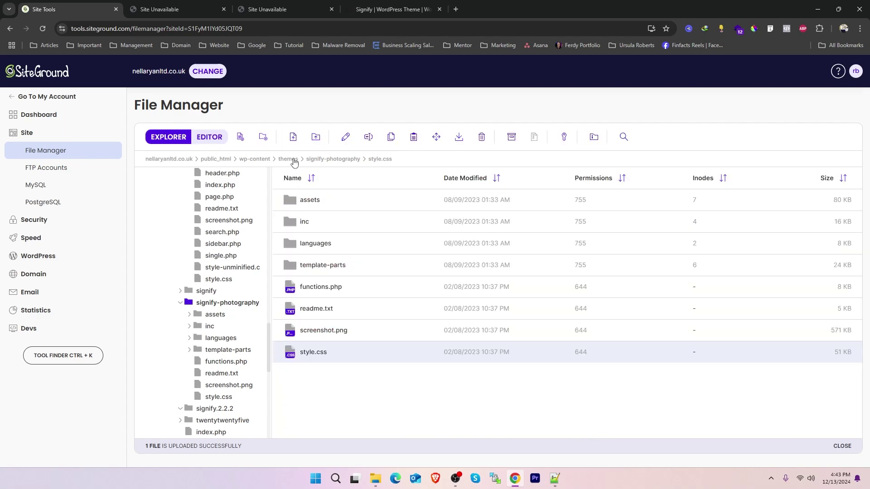
# Step: Open the signify-photography theme's functions.php file in the editor
pyautogui.doubleClick(321, 265)
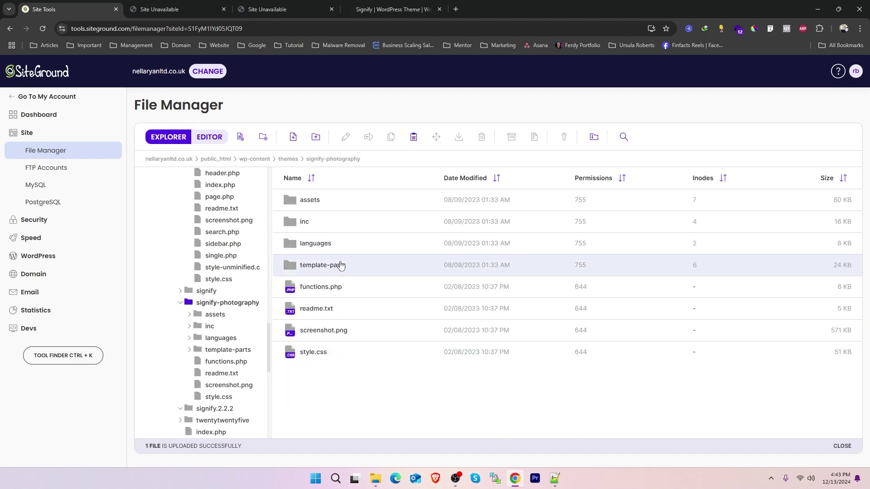
pyautogui.click(321, 288)
pyautogui.rightClick(321, 288)
pyautogui.click(355, 294)
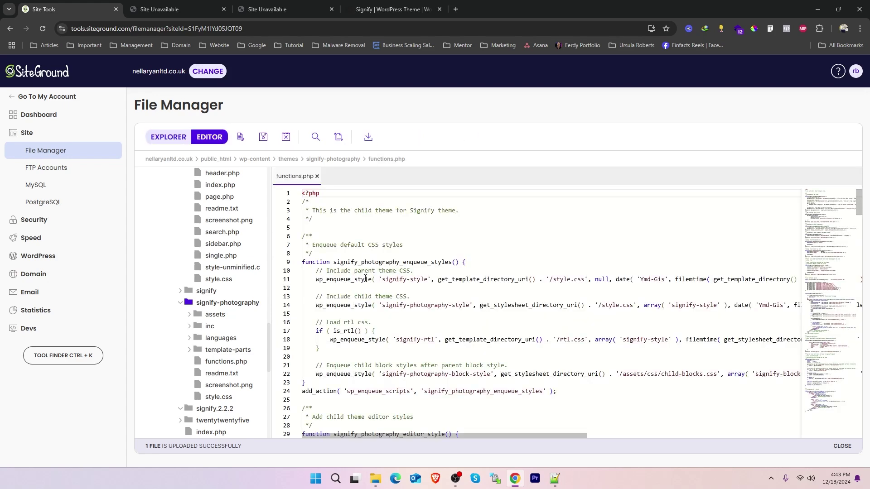
# Step: Examine the enqueue and editor-style functions in the signify-photography functions.php file, and close the file
pyautogui.scroll(-3, 366, 279)
pyautogui.scroll(-8, 368, 282)
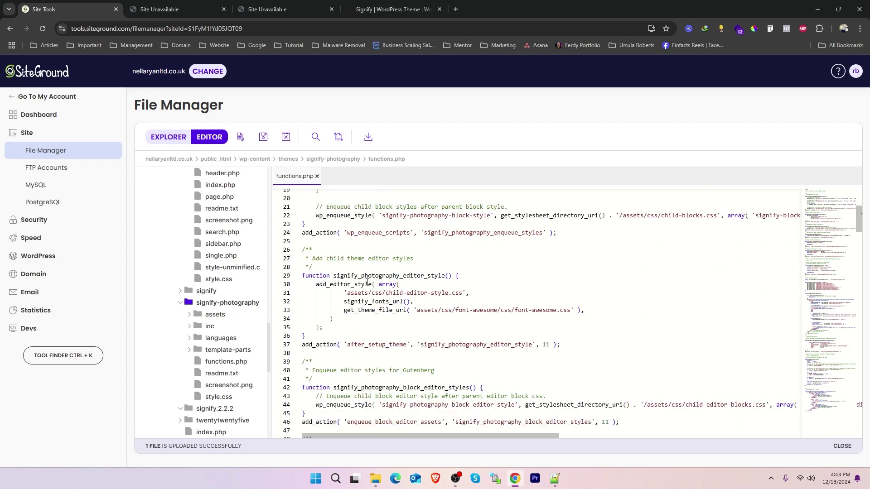
pyautogui.scroll(2, 367, 284)
pyautogui.click(317, 176)
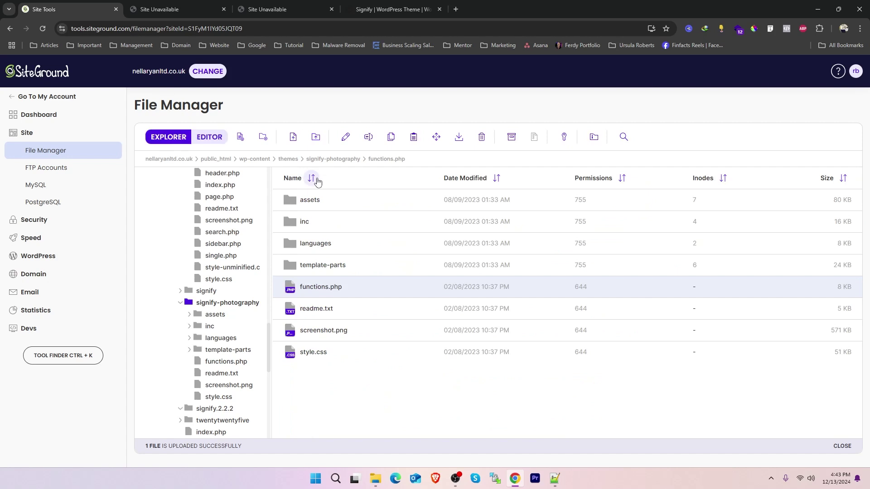
# Step: Look inside the signify-photography theme's inc folder and return to the themes folder
pyautogui.click(316, 245)
pyautogui.doubleClick(317, 222)
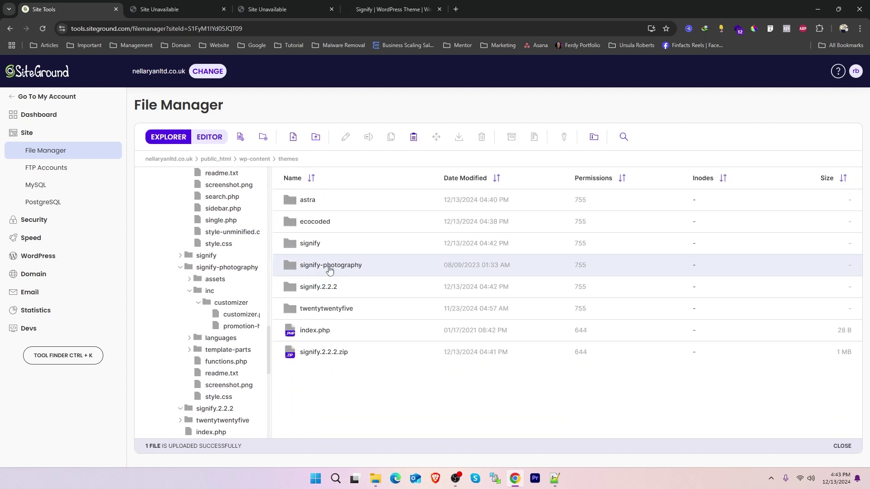
pyautogui.click(330, 270)
pyautogui.click(330, 271)
pyautogui.click(311, 271)
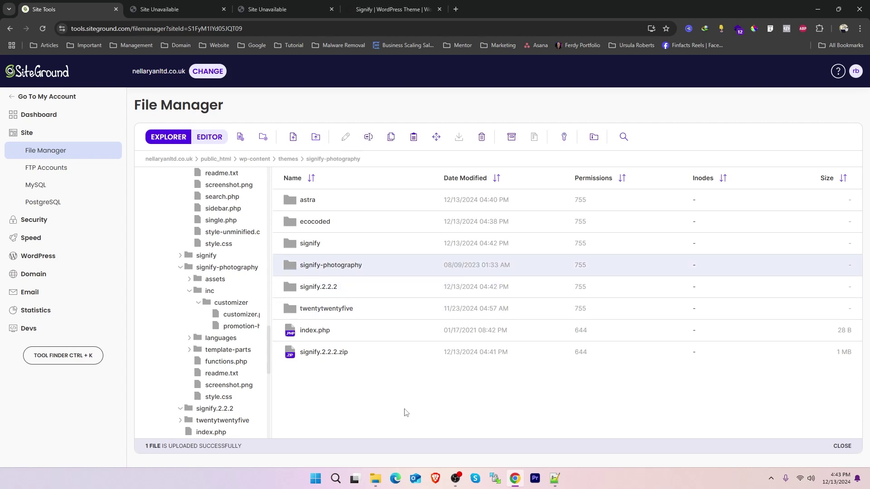
# Step: Delete the signify.2.2.2 folder from the themes folder
pyautogui.click(325, 290)
pyautogui.rightClick(324, 291)
pyautogui.click(312, 275)
pyautogui.rightClick(302, 290)
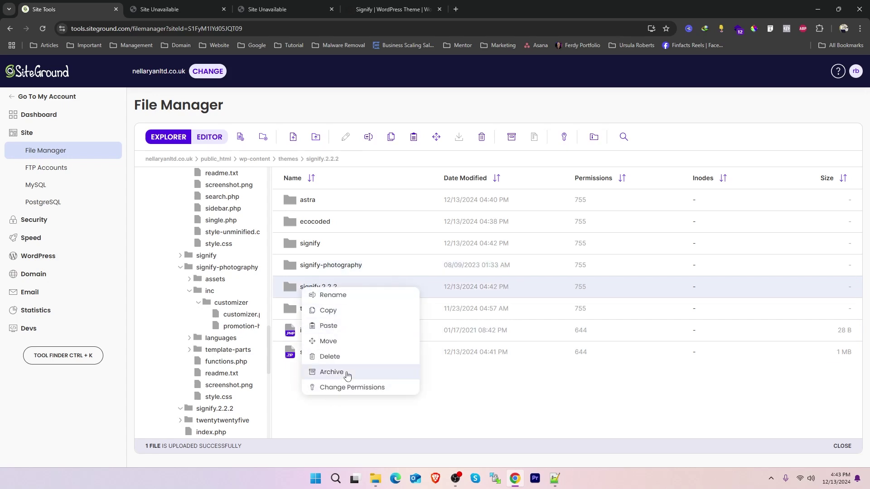
pyautogui.click(338, 356)
pyautogui.click(503, 325)
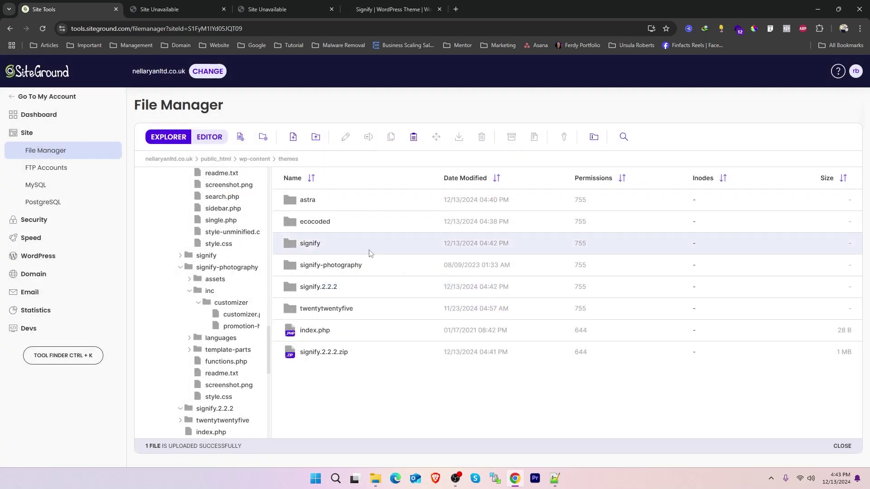
pyautogui.click(324, 289)
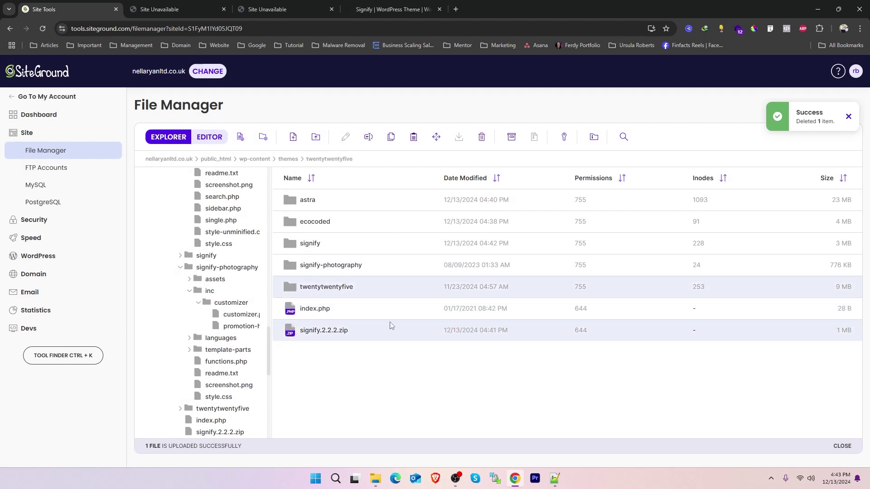
pyautogui.click(339, 268)
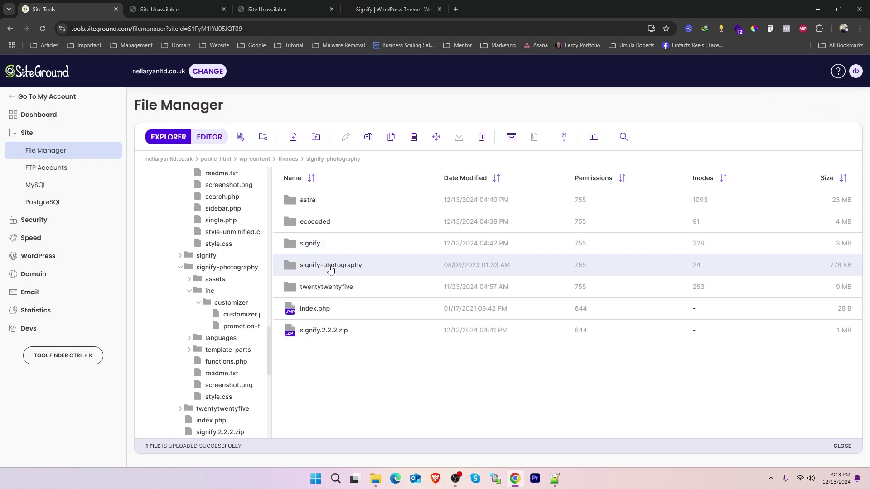
pyautogui.click(329, 207)
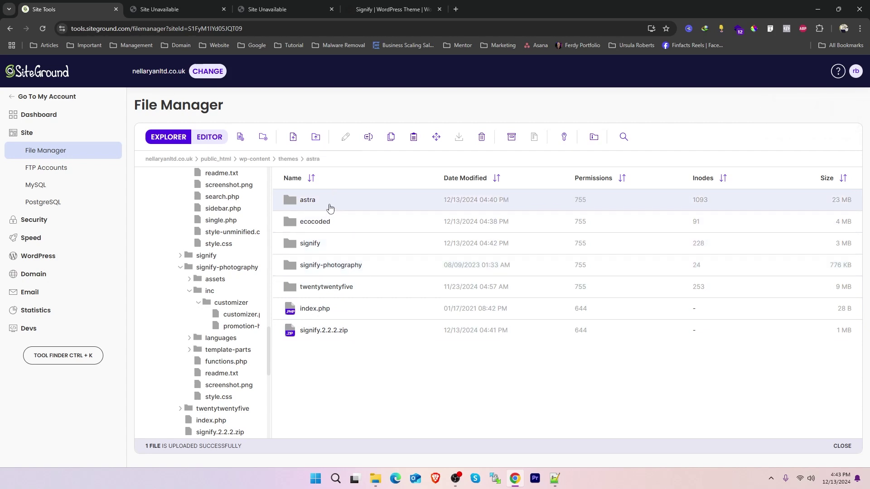
pyautogui.click(325, 269)
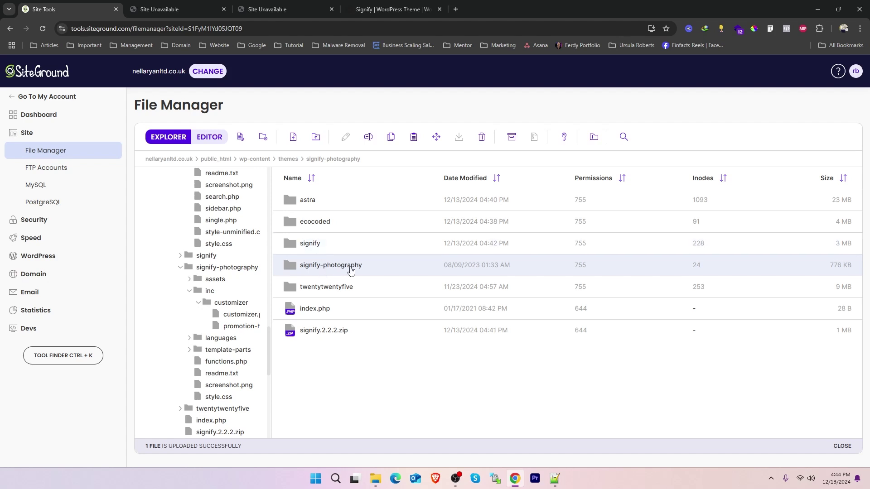
# Step: Copy the twentytwentyfive folder's name to the clipboard without renaming the folder
pyautogui.click(334, 292)
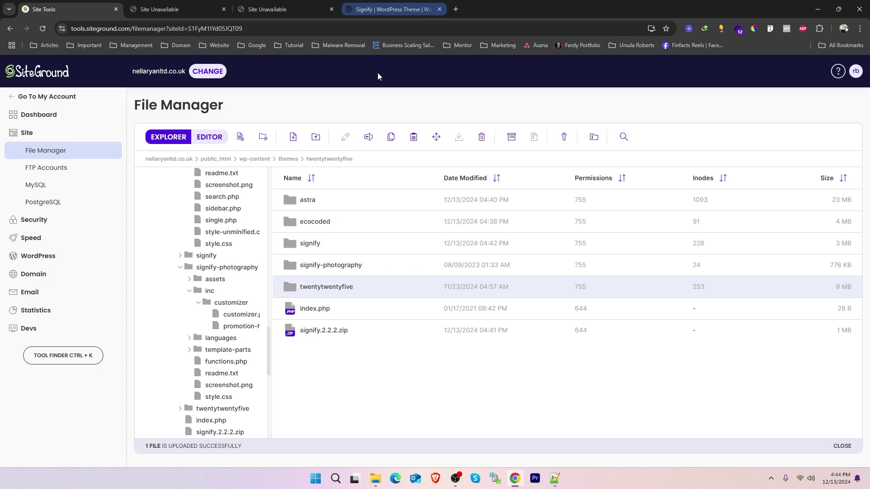
pyautogui.rightClick(320, 289)
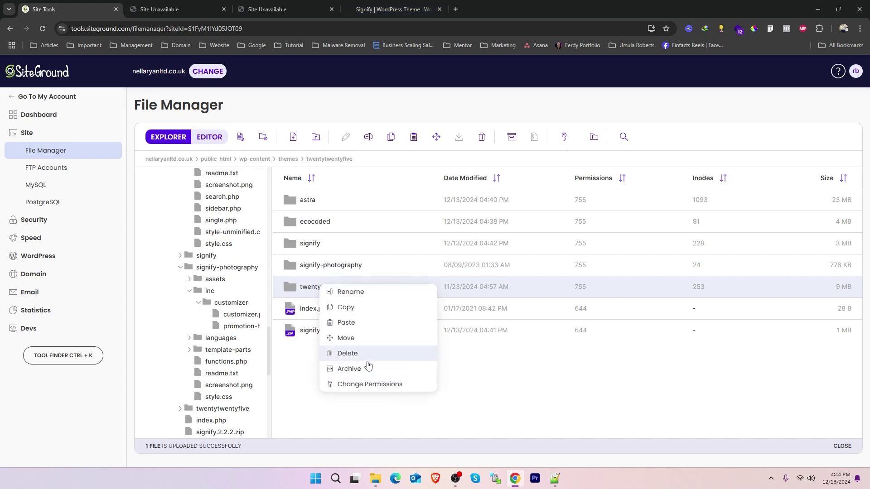
pyautogui.click(358, 292)
pyautogui.doubleClick(436, 291)
pyautogui.hotkey('ctrl', 'c')
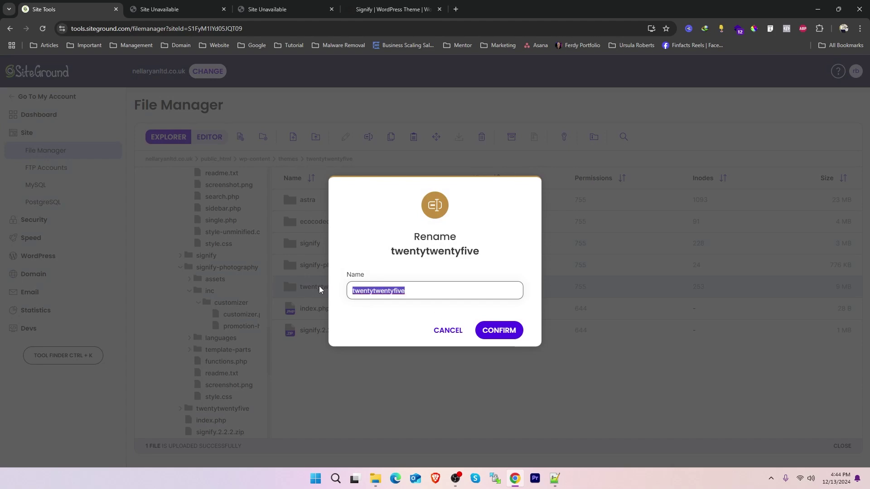
pyautogui.click(460, 334)
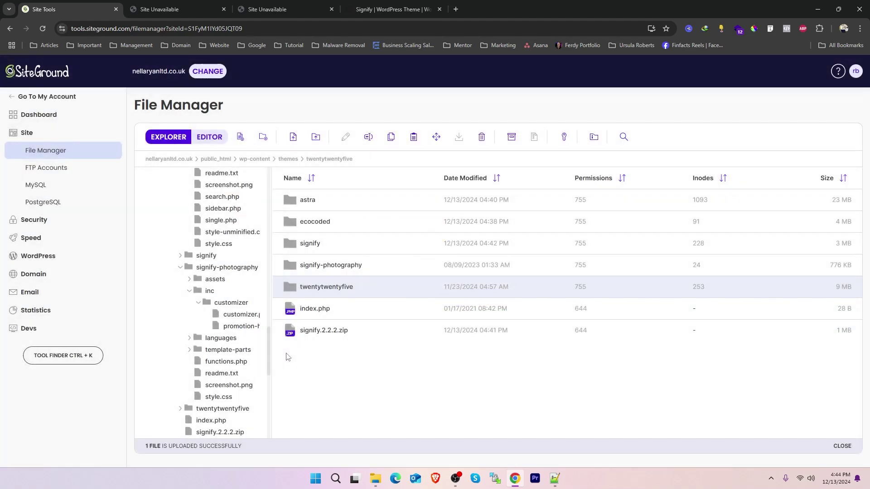
# Step: Search the web for twentytwentyfive and download the Twenty Twenty-Five theme from its WordPress.org page
pyautogui.click(390, 10)
pyautogui.click(306, 30)
pyautogui.hotkey('ctrl', 'v')
pyautogui.press('Return')
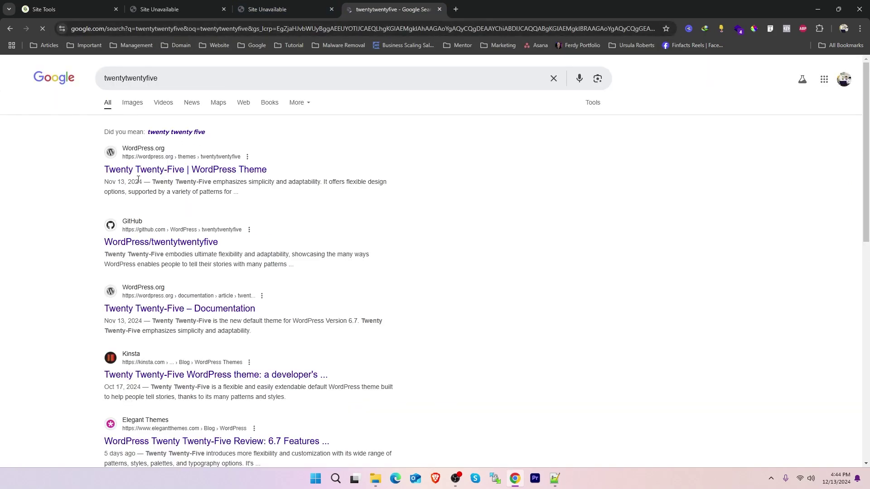
pyautogui.click(140, 171)
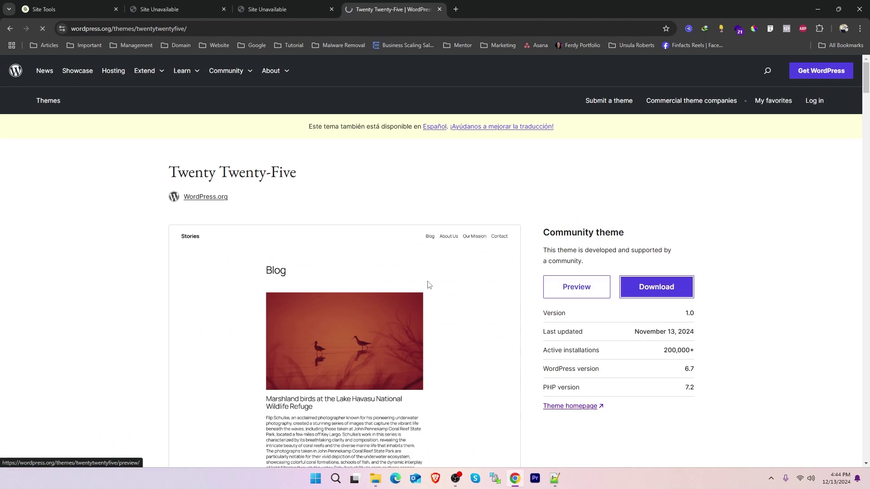
pyautogui.click(509, 267)
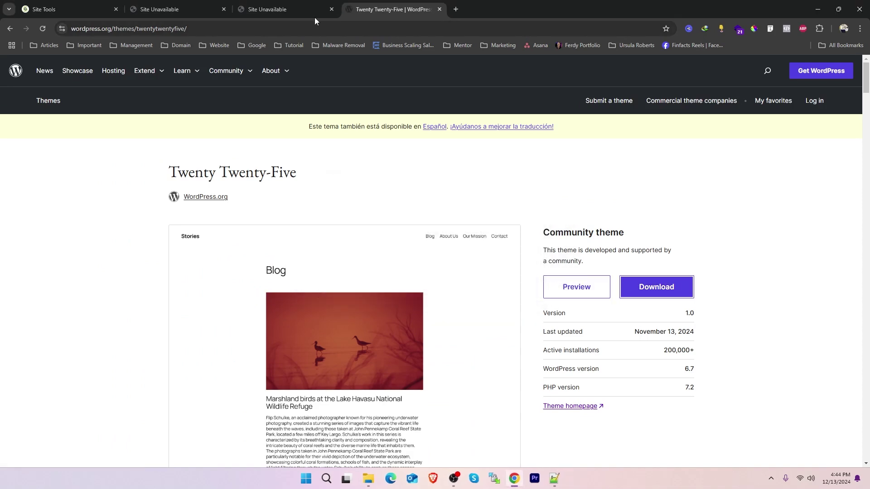
# Step: Return to the SiteGround file manager and delete the existing twentytwentyfive folder from themes
pyautogui.click(69, 4)
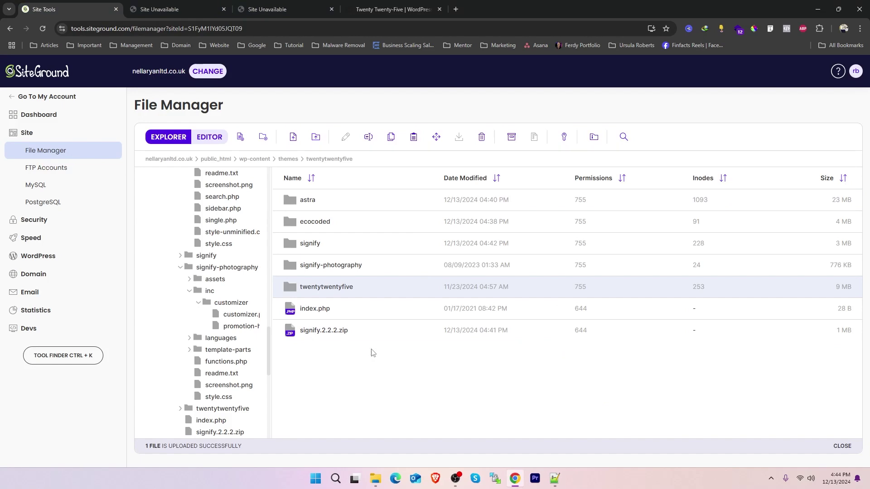
pyautogui.rightClick(317, 293)
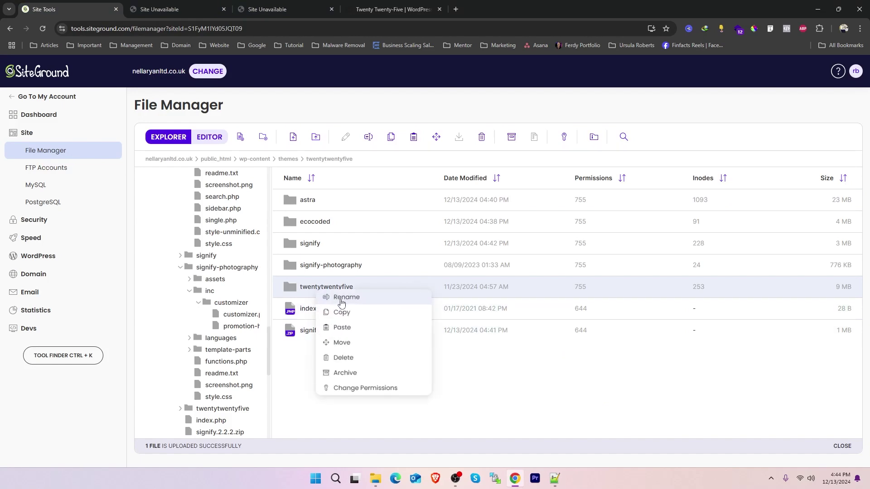
pyautogui.click(353, 359)
pyautogui.click(495, 326)
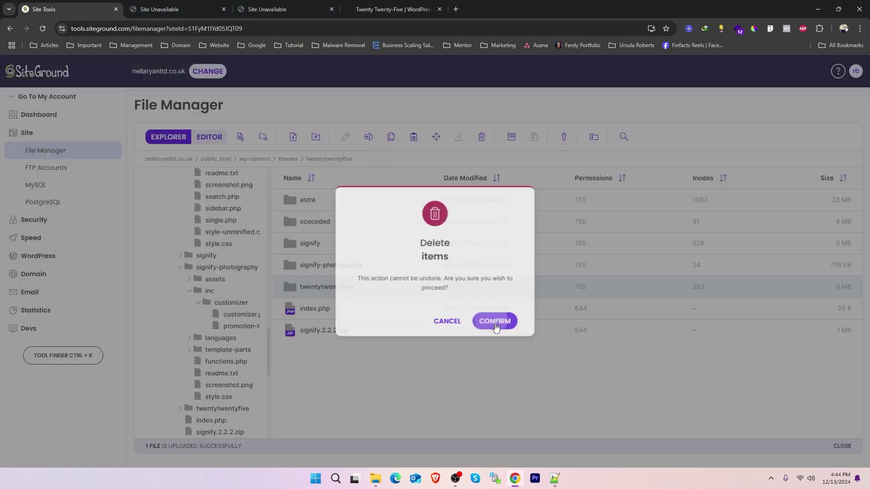
# Step: Delete the signify.2.2.2.zip archive from the themes folder
pyautogui.rightClick(322, 310)
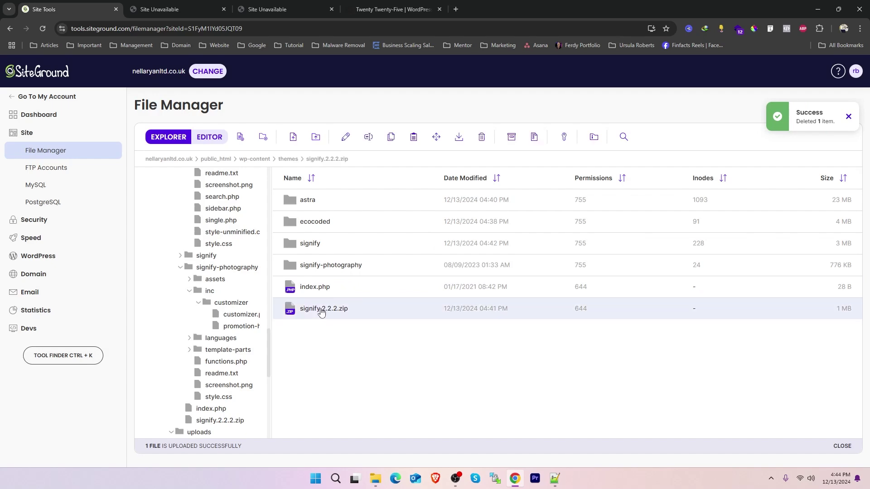
pyautogui.click(362, 394)
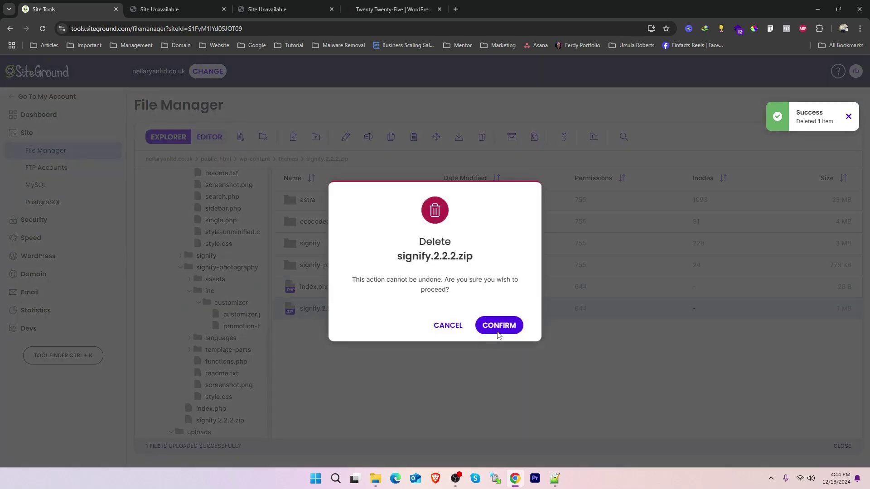
pyautogui.click(497, 326)
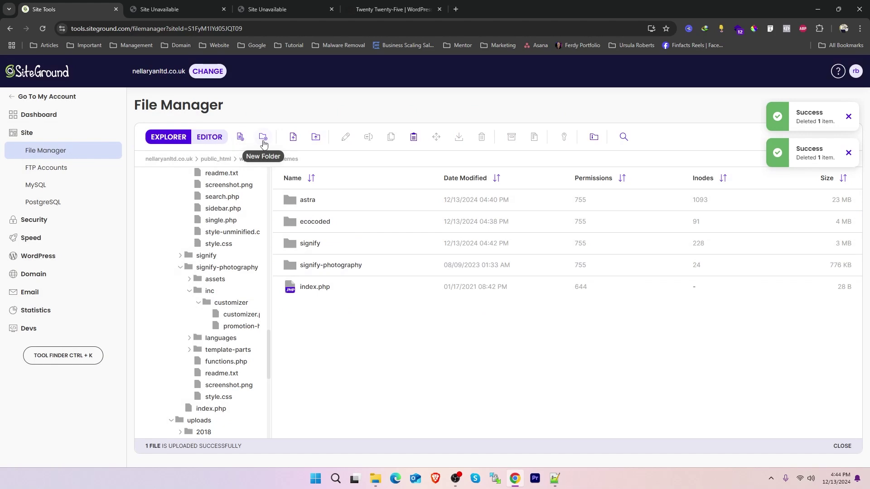
# Step: Upload twentytwentyfive.1.0.zip to the themes folder
pyautogui.click(292, 138)
pyautogui.click(106, 96)
pyautogui.press('Return')
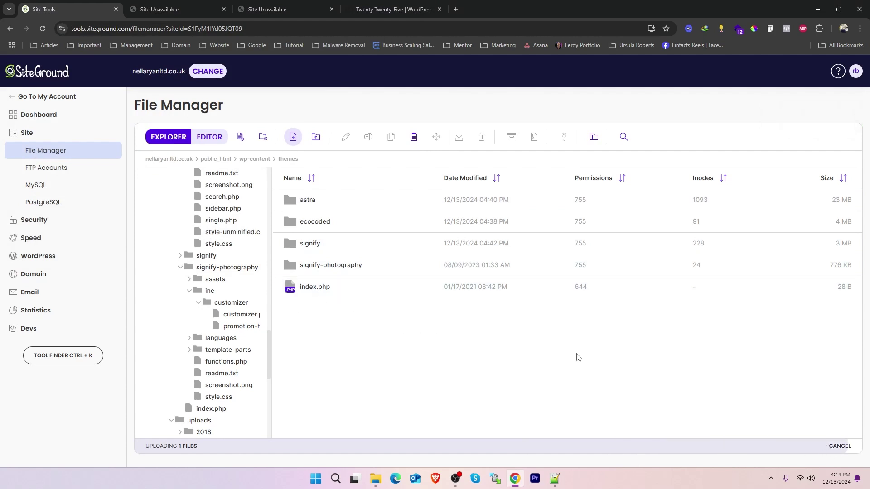
# Step: Extract twentytwentyfive.1.0.zip into a twentytwentyfive.1.0 folder inside the themes folder
pyautogui.click(320, 308)
pyautogui.rightClick(322, 308)
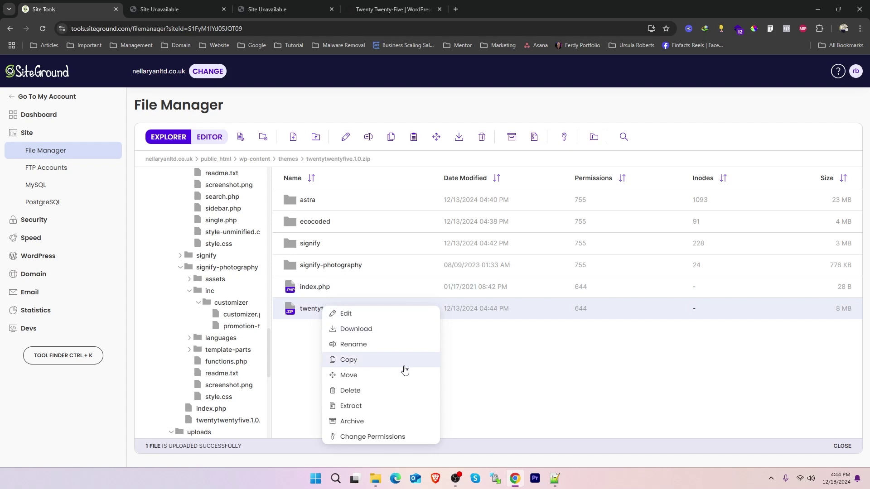
pyautogui.click(377, 408)
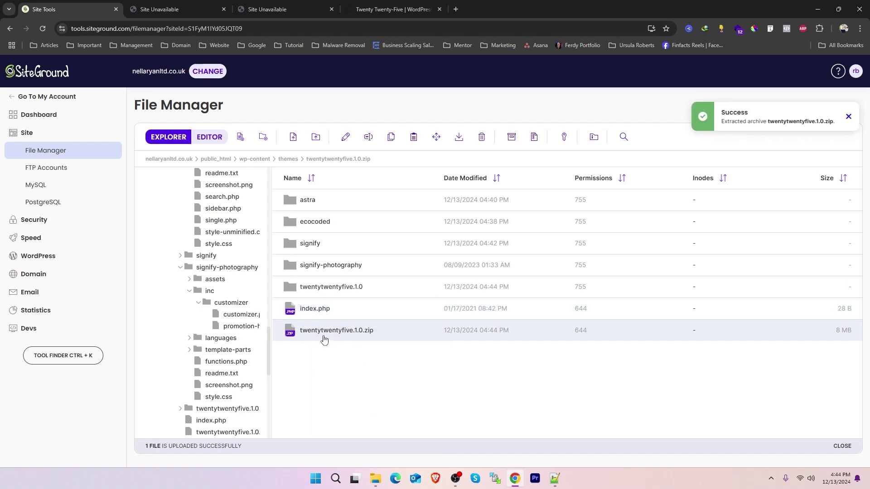
pyautogui.click(340, 384)
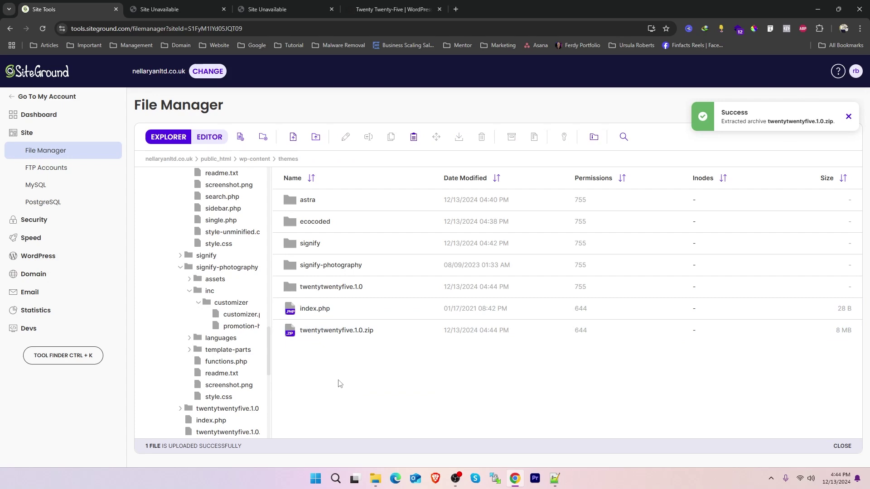
# Step: Delete the twentytwentyfive.1.0.zip archive from the themes folder
pyautogui.rightClick(326, 331)
pyautogui.click(361, 280)
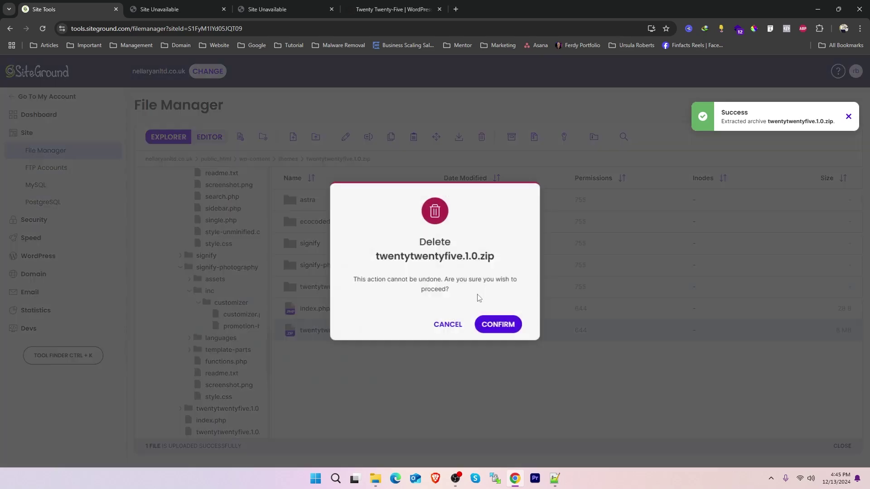
pyautogui.click(500, 327)
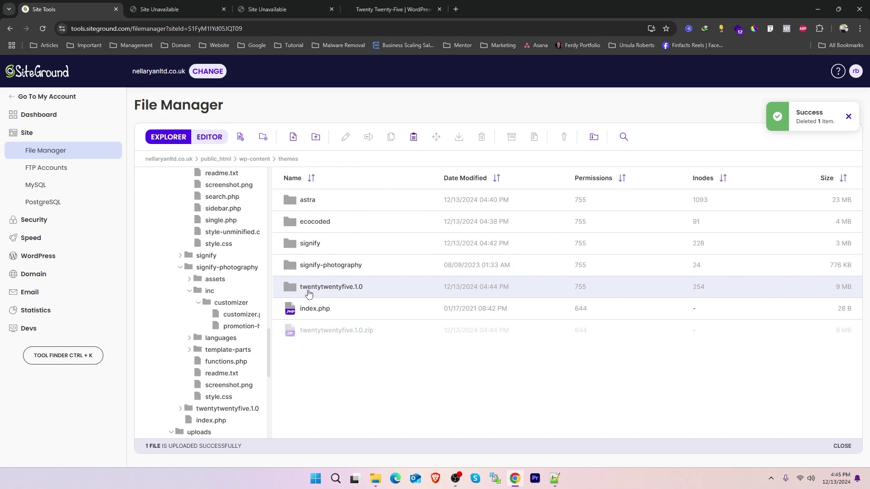
# Step: Check the theme files in the extracted twentytwentyfive subfolder and return to the twentytwentyfive.1.0 folder
pyautogui.doubleClick(304, 289)
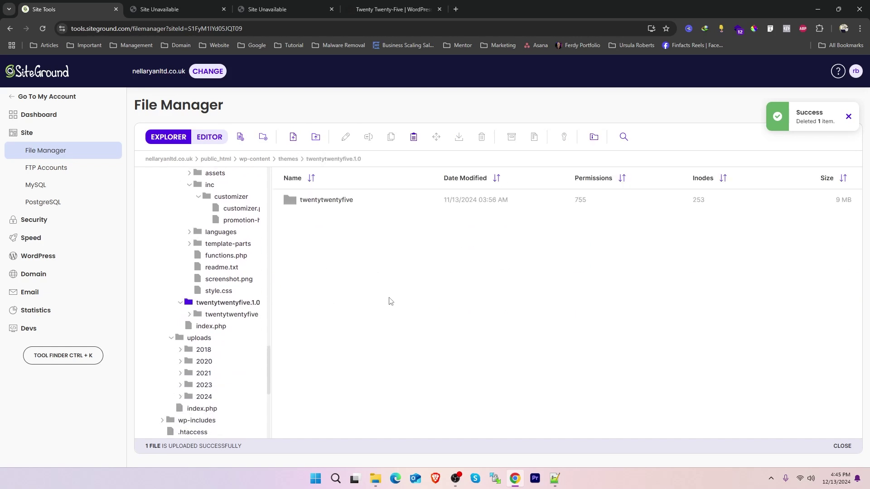
pyautogui.doubleClick(319, 204)
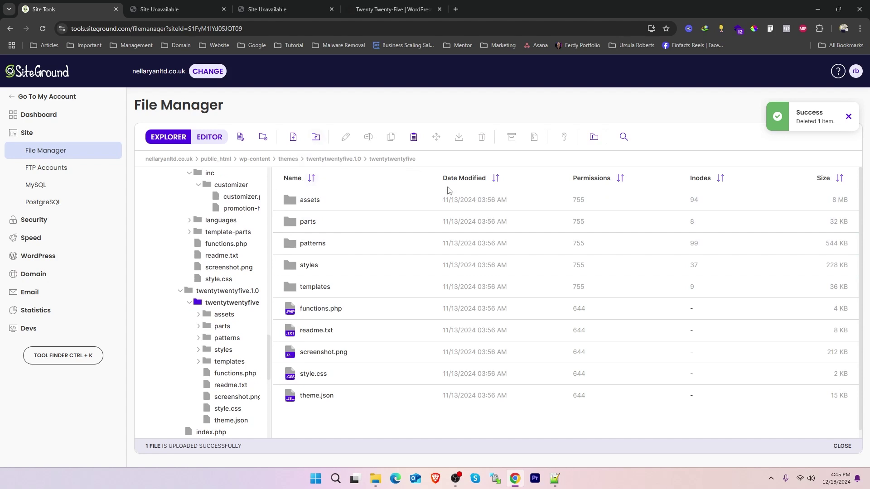
pyautogui.click(338, 161)
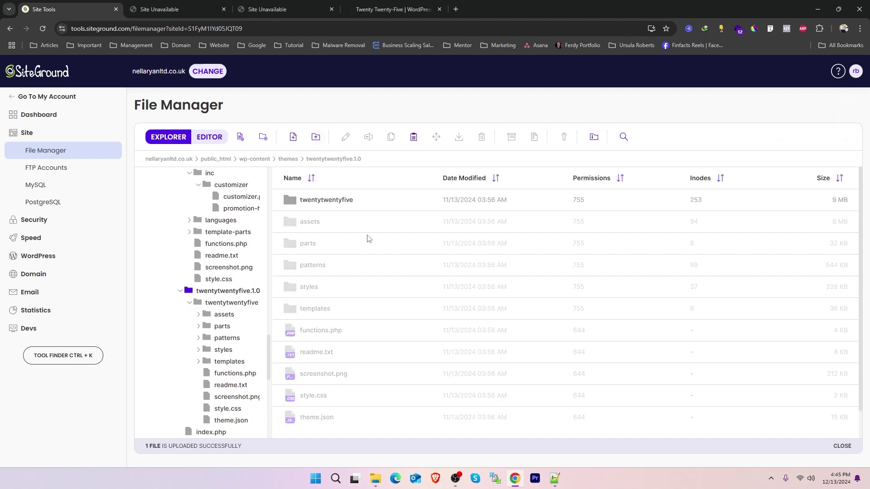
# Step: Move the twentytwentyfive subfolder out of twentytwentyfive.1.0 into public_html/wp-content/themes
pyautogui.rightClick(327, 200)
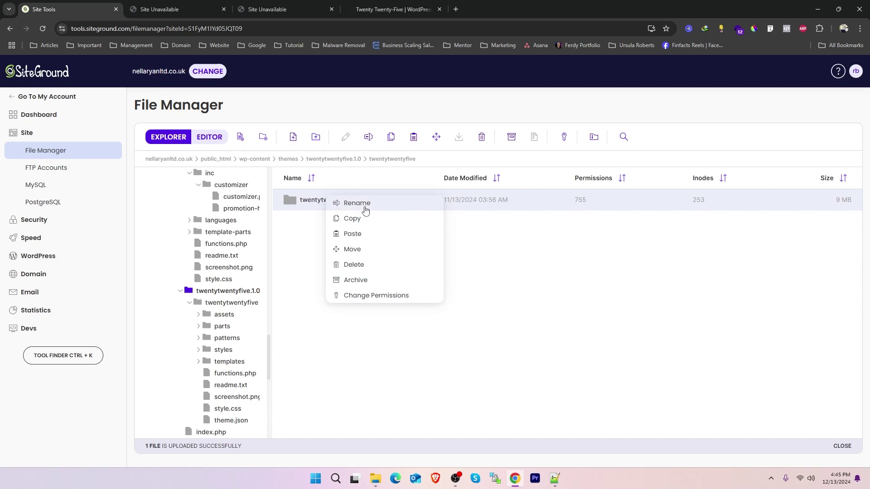
pyautogui.click(368, 249)
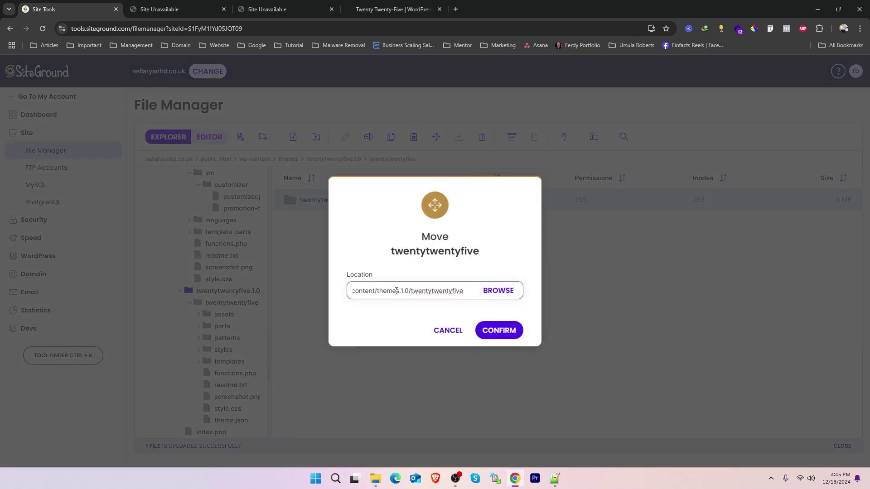
pyautogui.moveTo(399, 291); pyautogui.dragTo(467, 292)
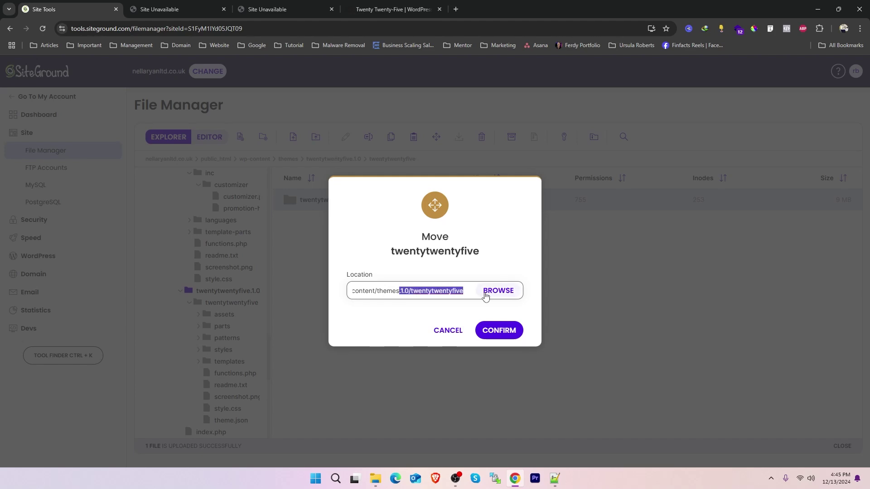
pyautogui.press('BackSpace')
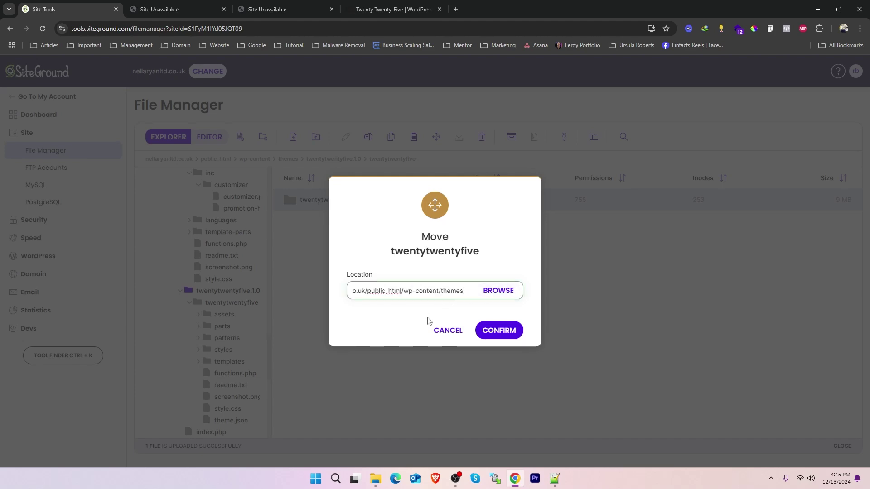
pyautogui.click(498, 330)
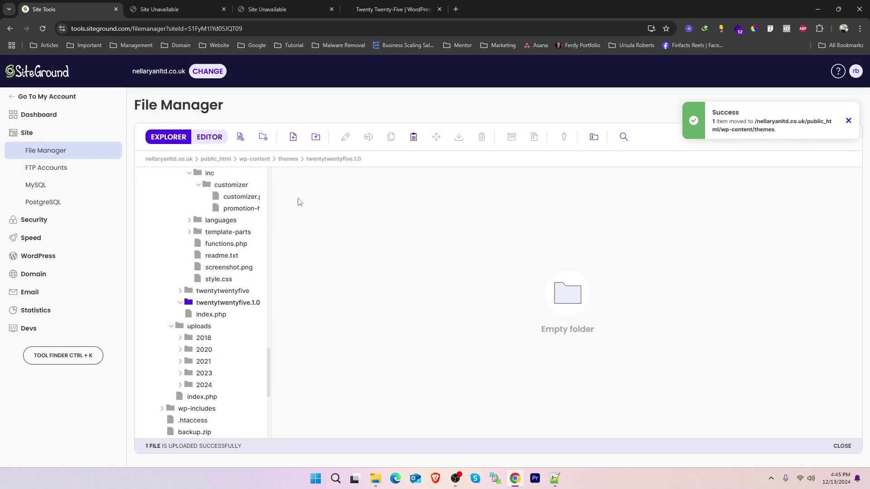
# Step: Delete the emptied twentytwentyfive.1.0 folder from the themes folder
pyautogui.click(282, 160)
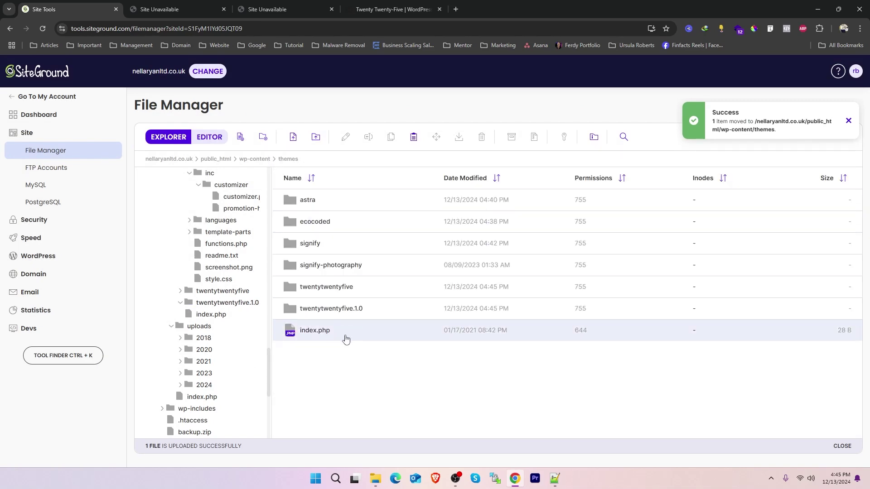
pyautogui.rightClick(341, 310)
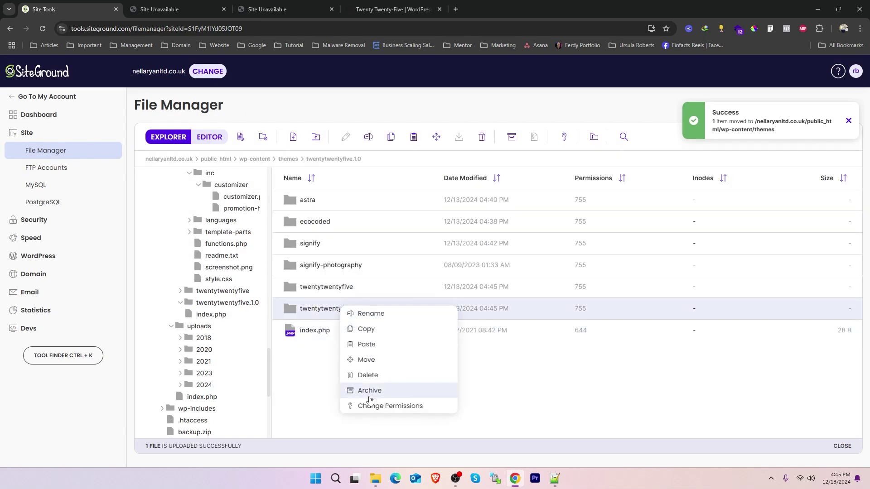
pyautogui.click(365, 373)
pyautogui.click(496, 325)
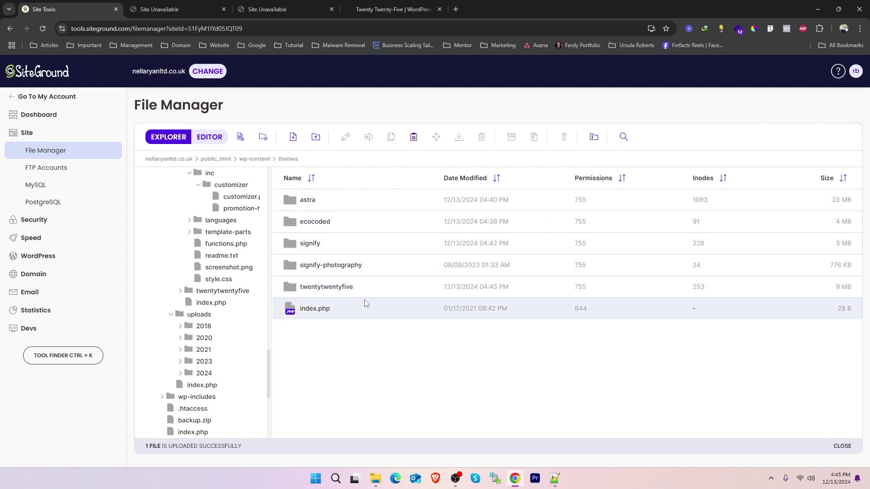
# Step: Open the plugins folder inside wp-content and look through the installed plugin folders, including all-in-one-wp-migration, astra-sites and better-wp-security
pyautogui.click(334, 268)
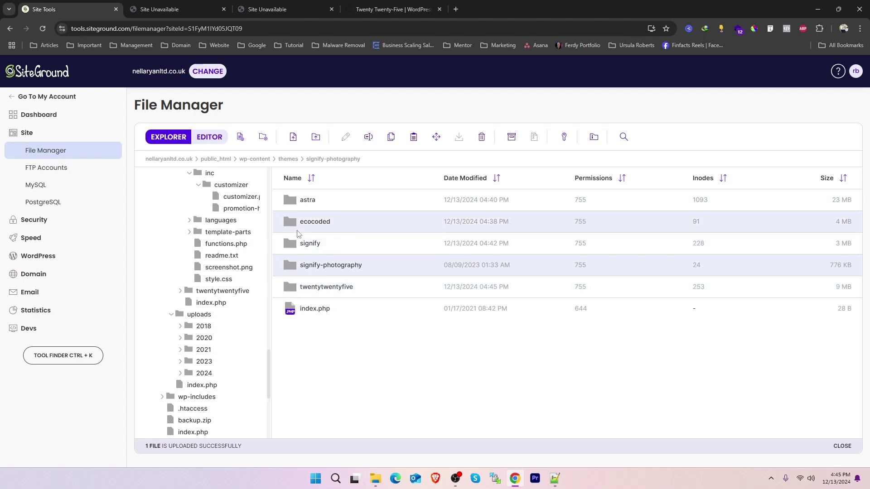
pyautogui.click(285, 161)
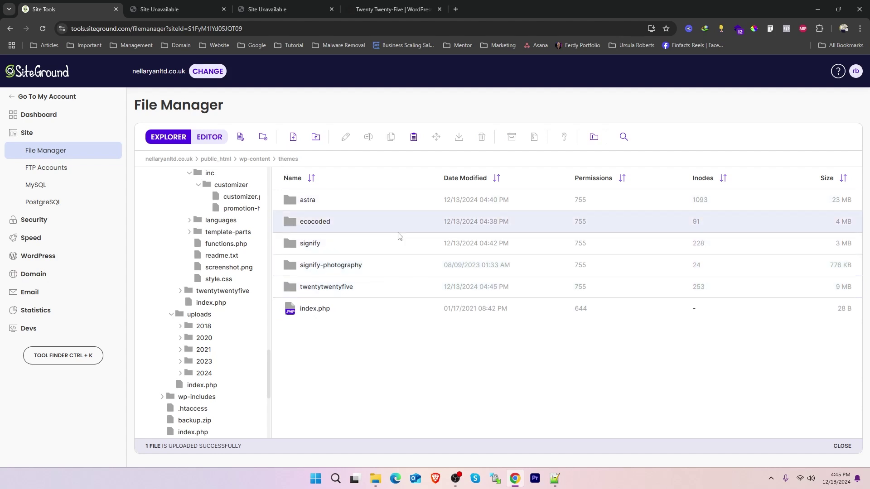
pyautogui.click(256, 158)
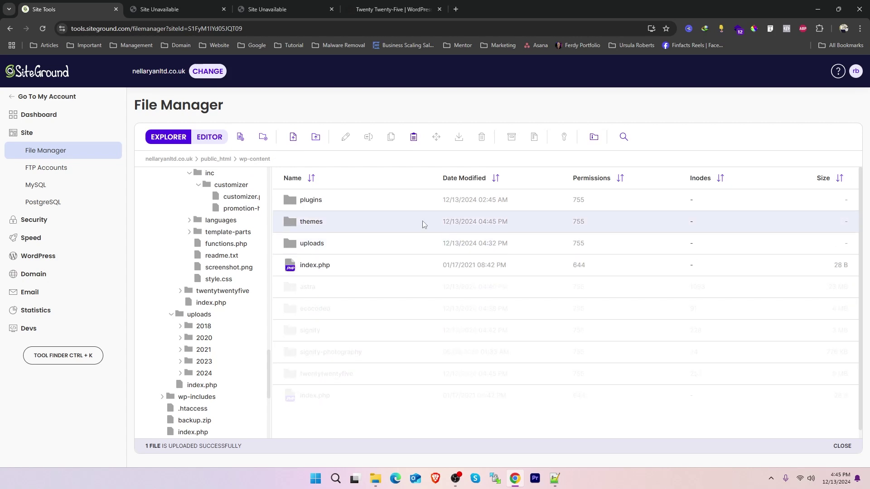
pyautogui.doubleClick(309, 205)
pyautogui.click(311, 203)
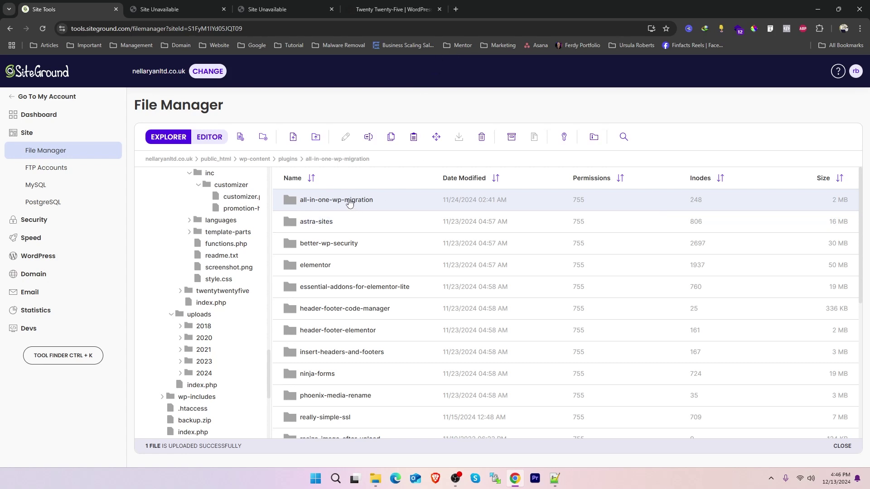
pyautogui.click(320, 224)
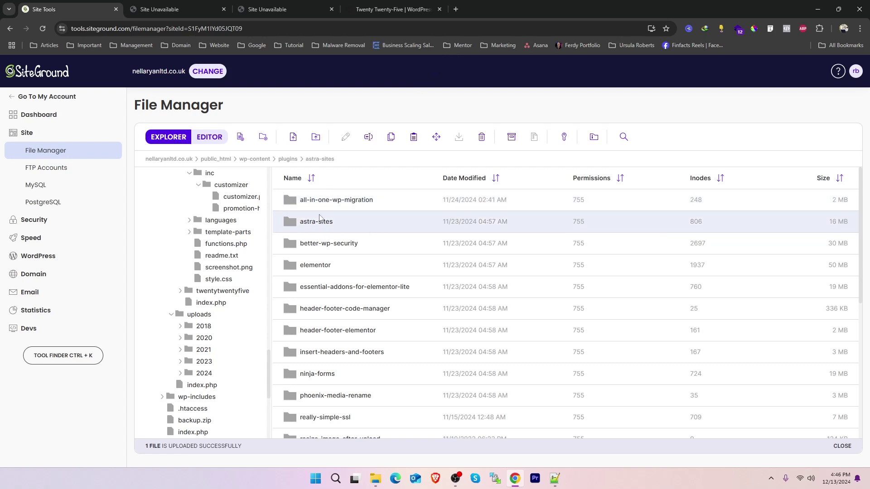
pyautogui.click(321, 248)
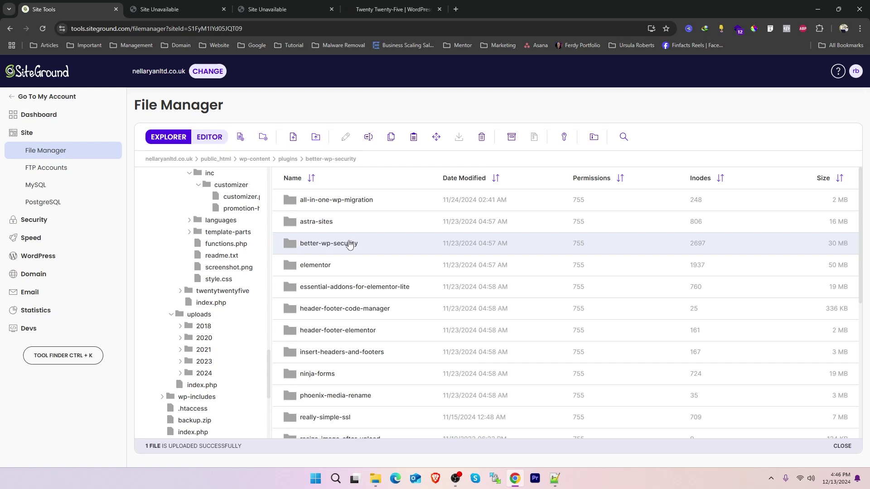
pyautogui.scroll(-6, 347, 245)
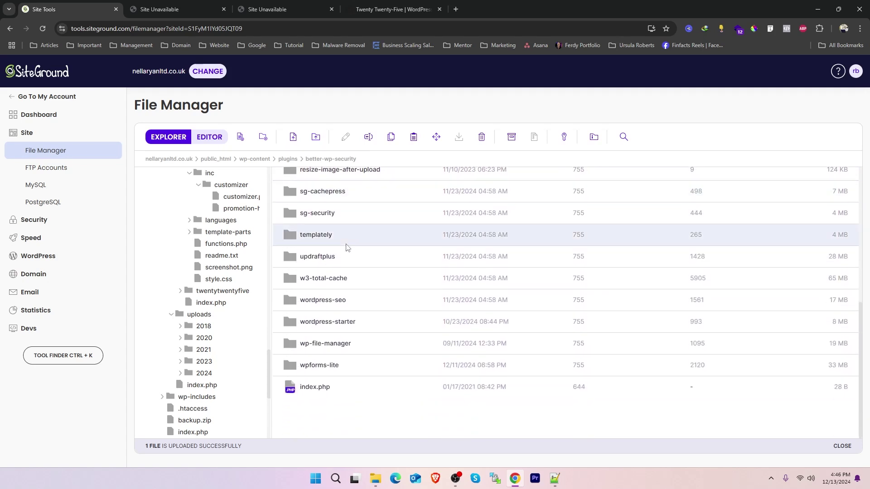
pyautogui.scroll(6, 347, 247)
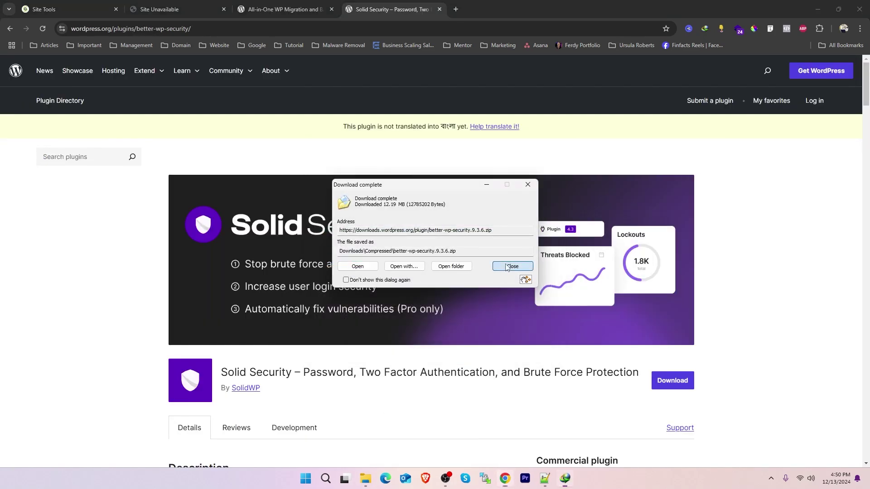
# Step: Close the better-wp-security.9.3.6.zip download notice and cancel renaming the better-wp-security folder in the file manager
pyautogui.click(522, 266)
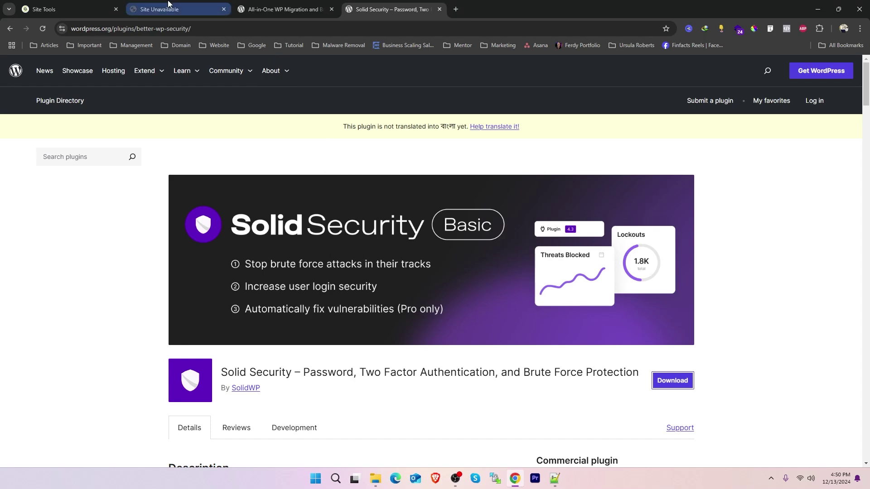
pyautogui.click(83, 7)
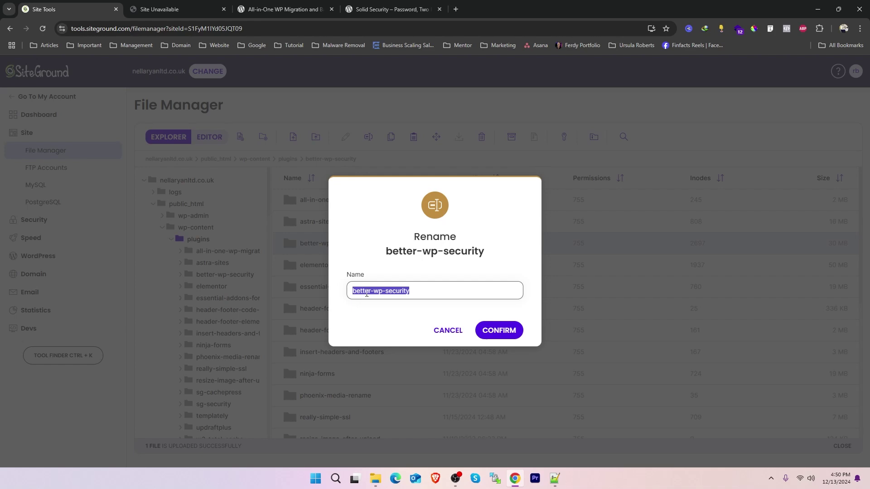
pyautogui.click(452, 334)
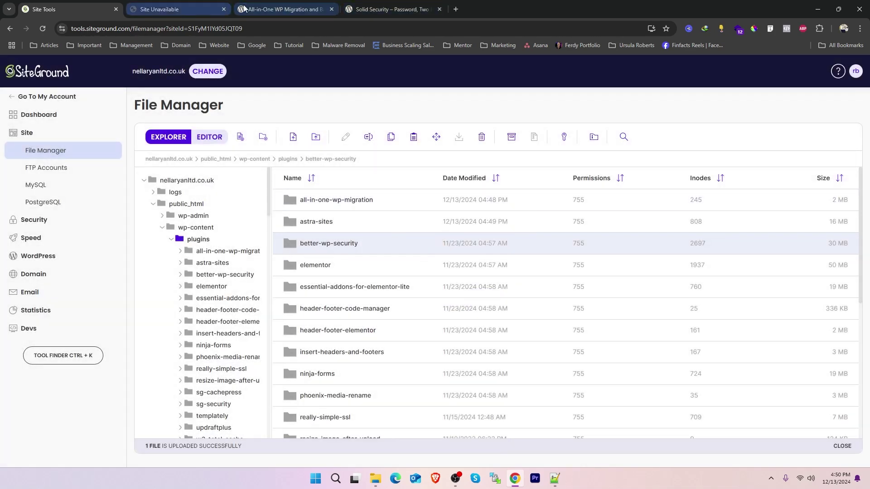
# Step: Go back from the Solid Security page to the Google results for better-wp-security and review the listed plugin sources
pyautogui.click(368, 10)
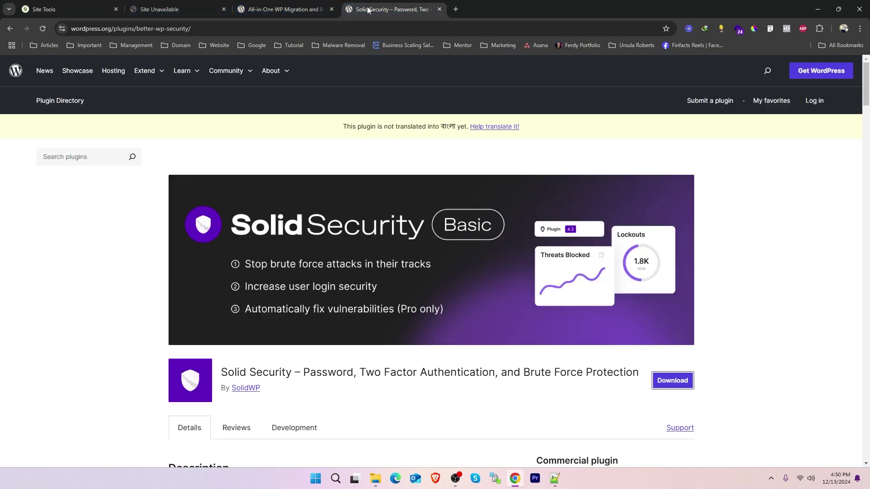
pyautogui.click(4, 30)
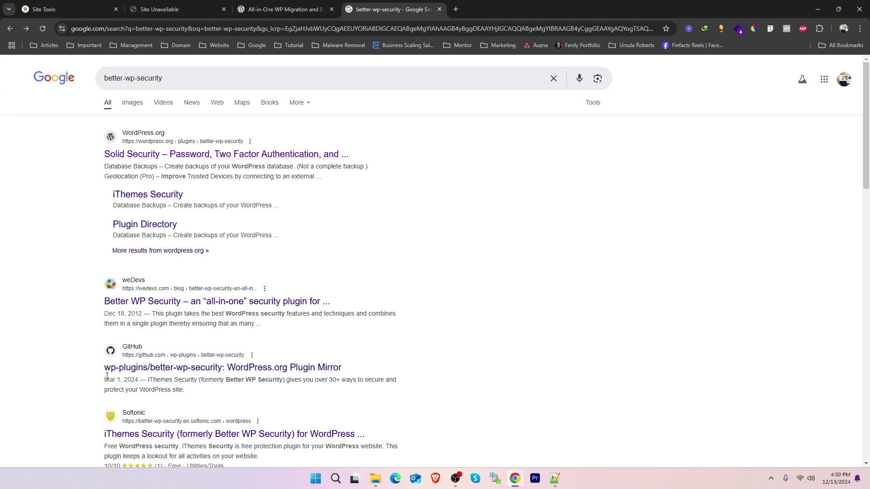
pyautogui.scroll(-1, 96, 398)
pyautogui.scroll(-3, 94, 390)
pyautogui.scroll(3, 153, 343)
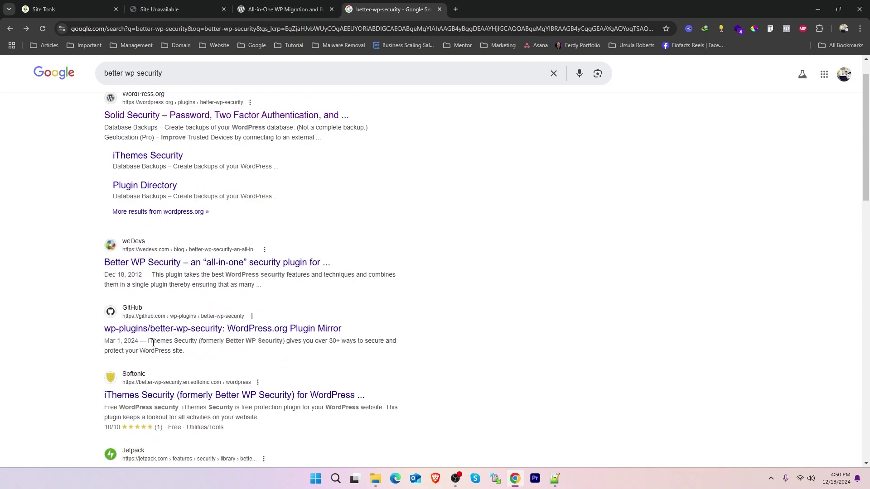
pyautogui.scroll(1, 152, 343)
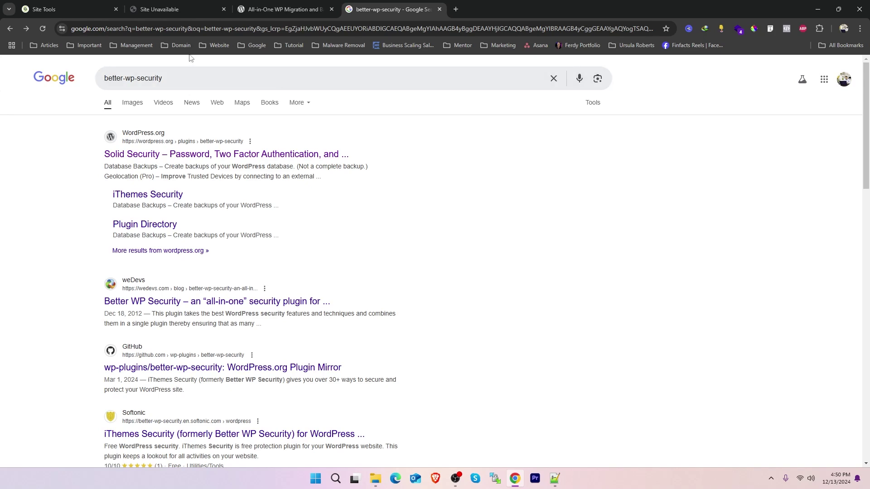
# Step: Compare the plugin folder names with the slug in the All-in-One WP Migration page address, and close that page
pyautogui.click(86, 5)
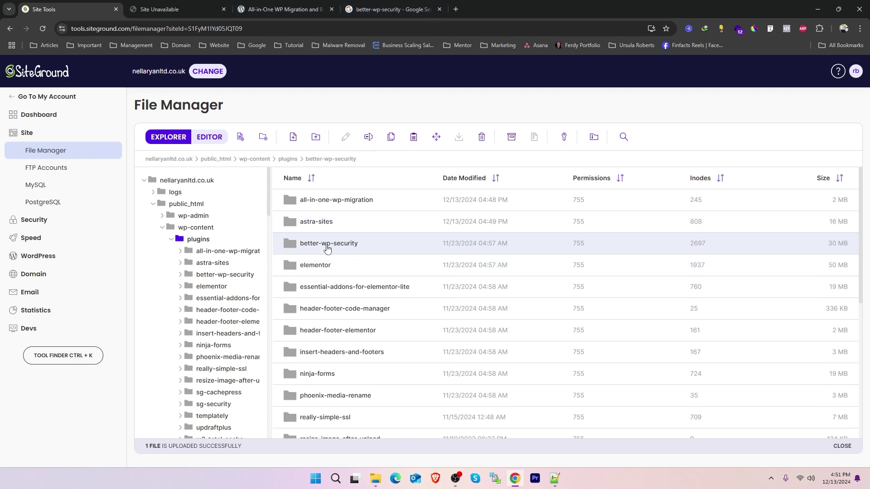
pyautogui.click(285, 9)
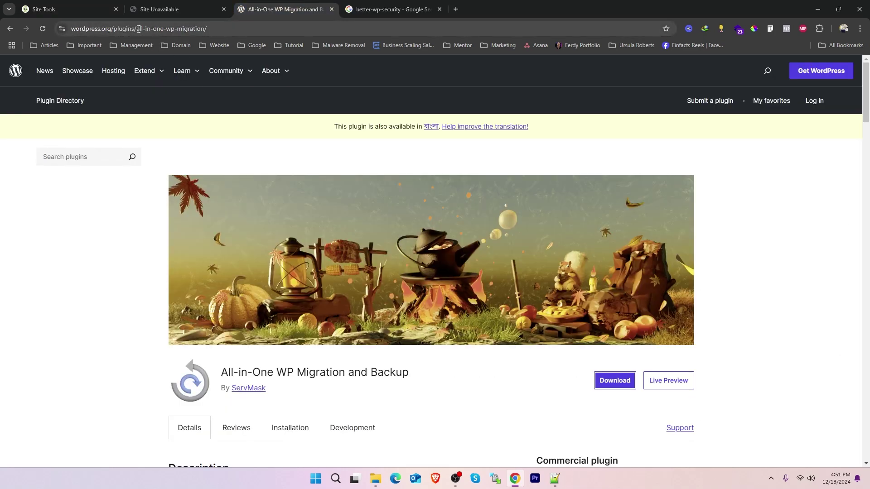
pyautogui.click(331, 9)
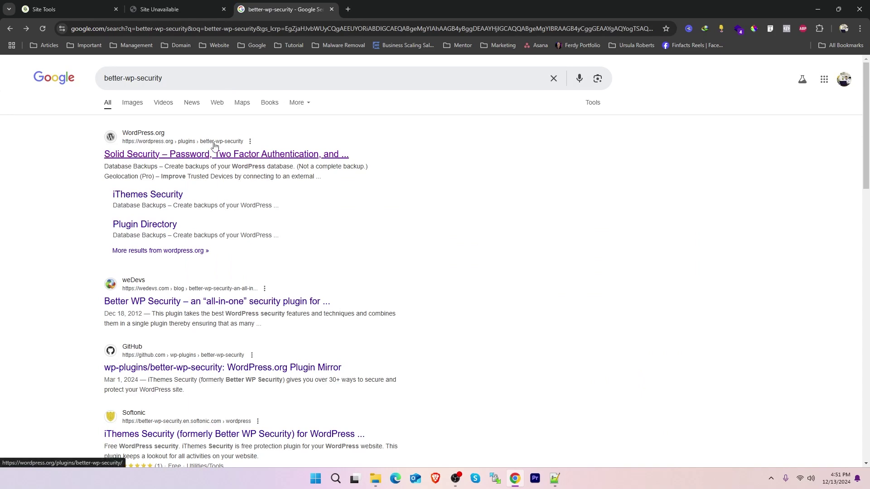
# Step: Match the better-wp-security folder name to the slug in the WordPress.org search result, and open that Solid Security plugin page
pyautogui.click(63, 8)
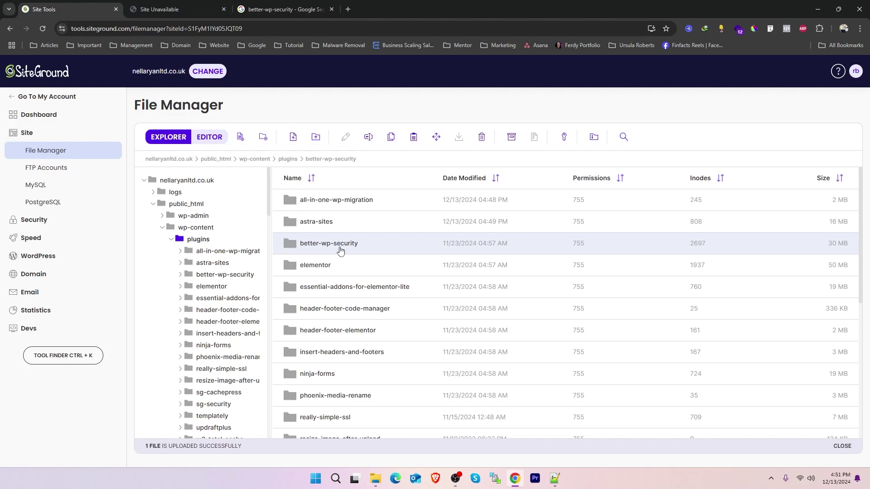
pyautogui.click(292, 9)
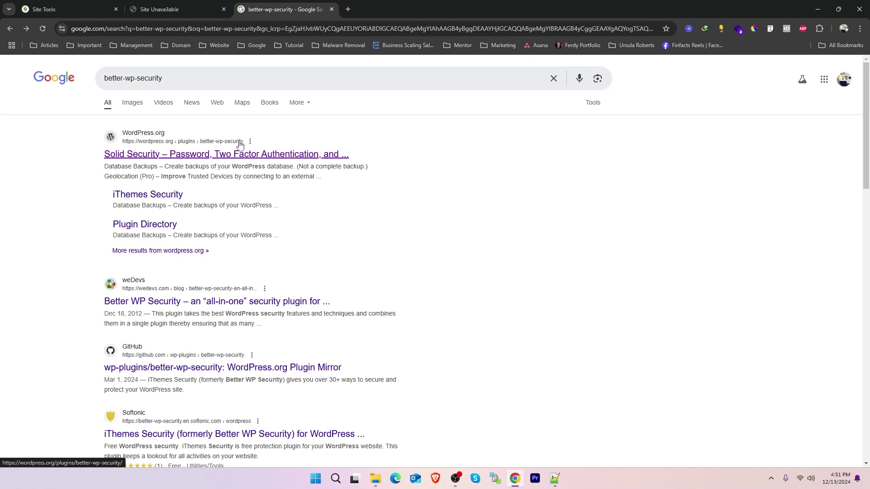
pyautogui.click(48, 7)
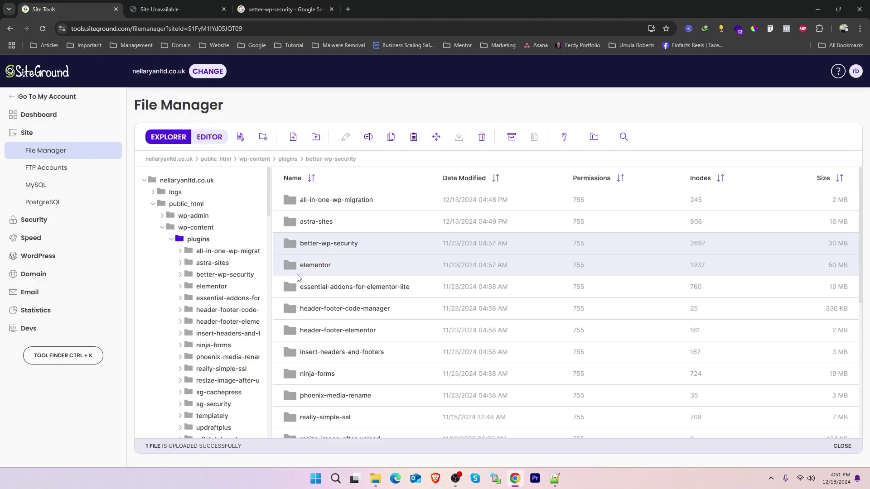
pyautogui.click(303, 6)
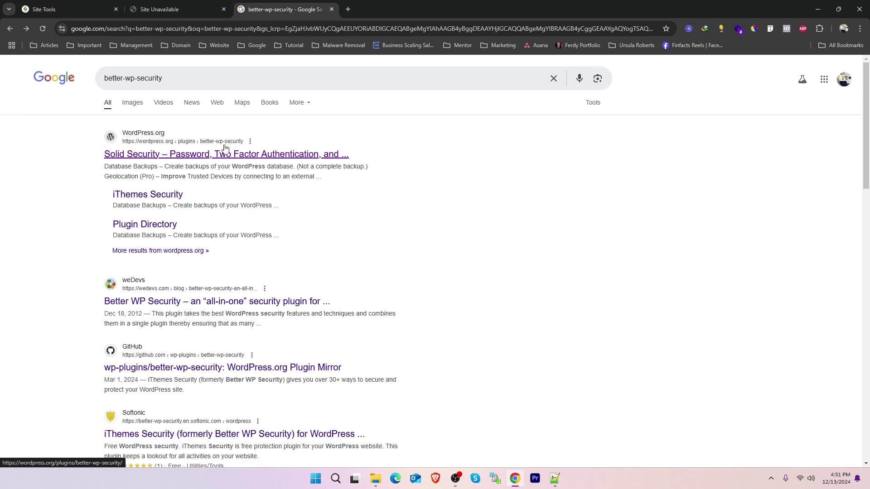
pyautogui.click(216, 157)
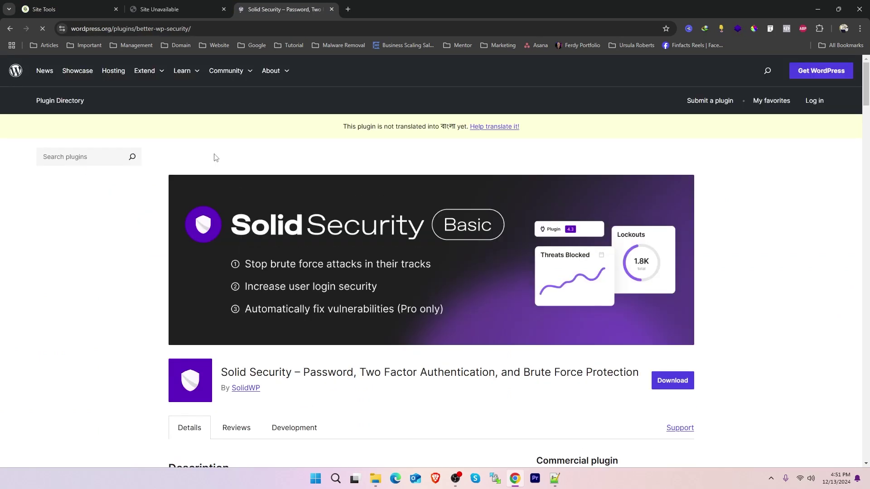
# Step: Upload better-wp-security.9.3.6.zip to the site's plugins folder and select the uploaded archive
pyautogui.click(45, 9)
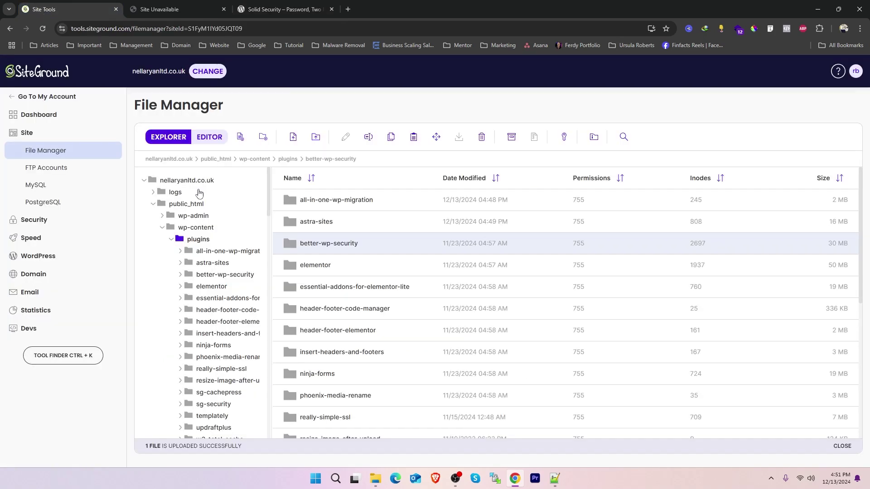
pyautogui.scroll(-1, 376, 269)
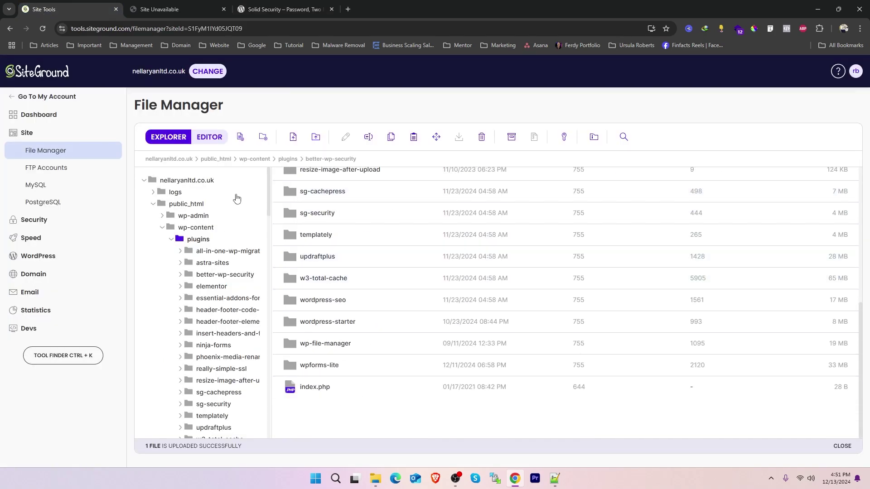
pyautogui.click(293, 137)
pyautogui.press('Escape')
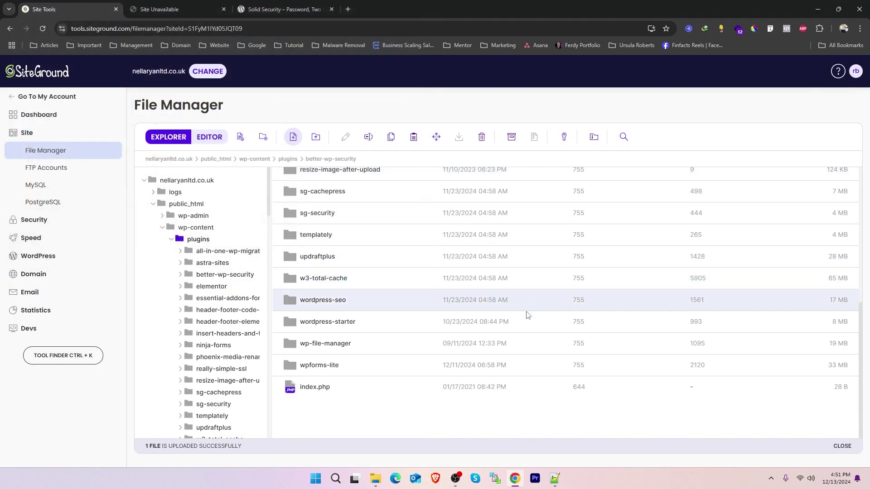
pyautogui.click(346, 390)
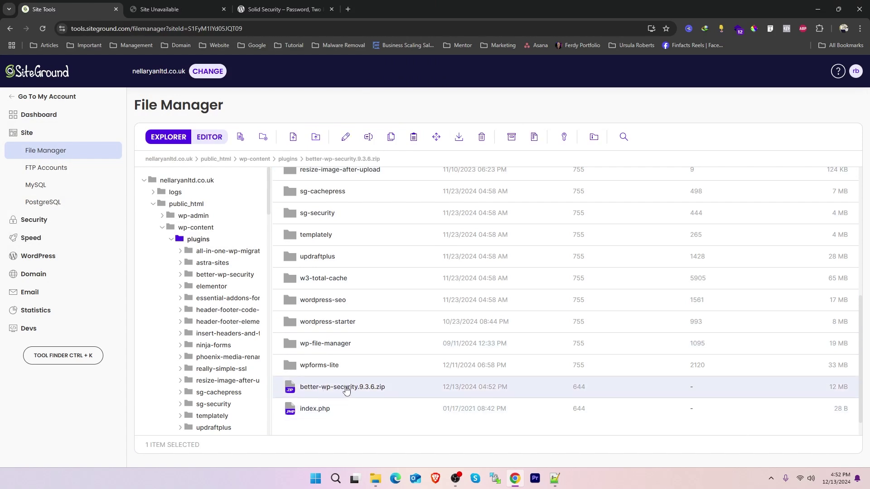
# Step: Locate and select the existing better-wp-security folder that the uploaded archive is meant to replace
pyautogui.scroll(6, 347, 389)
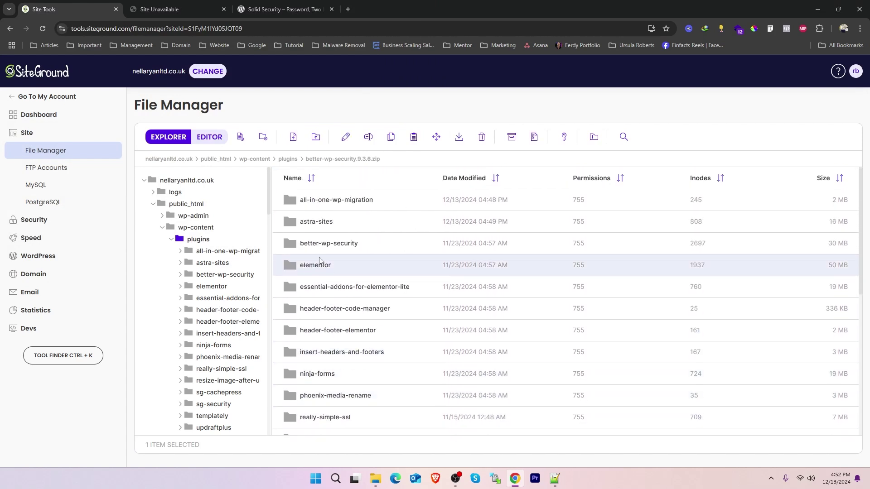
pyautogui.click(332, 246)
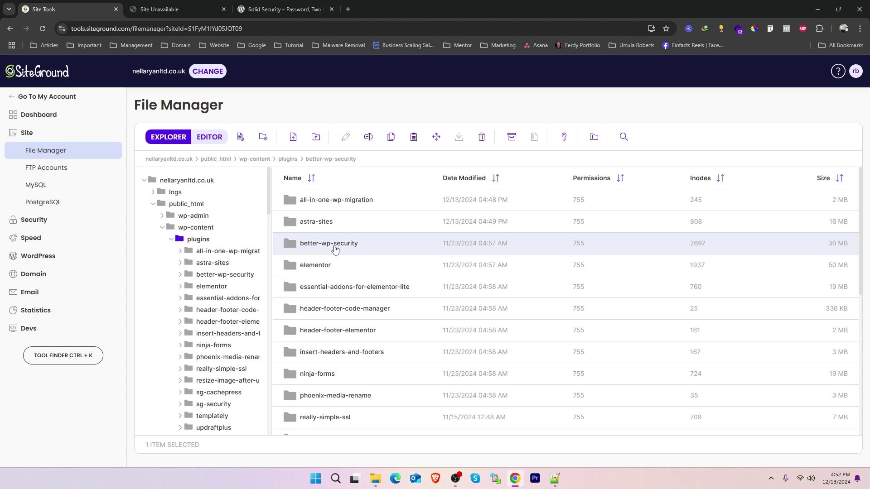
pyautogui.scroll(-6, 387, 270)
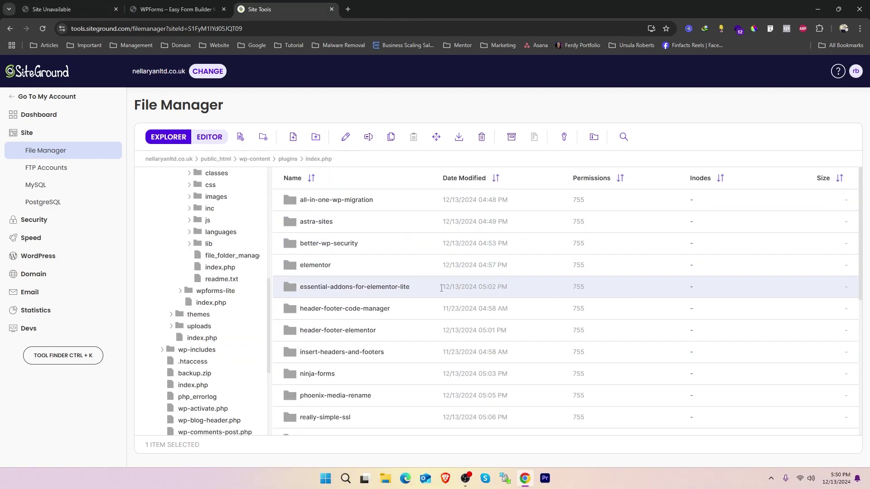
# Step: Check the modification dates of the plugin folders and copy the name of the wordpress-starter folder
pyautogui.scroll(-5, 353, 334)
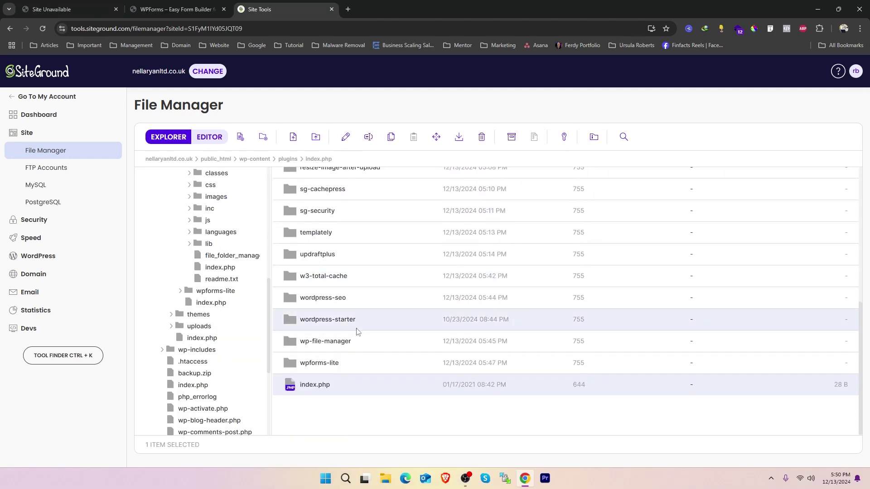
pyautogui.scroll(5, 356, 333)
pyautogui.scroll(-2, 423, 271)
pyautogui.scroll(-1, 417, 274)
pyautogui.scroll(-1, 365, 317)
pyautogui.click(313, 365)
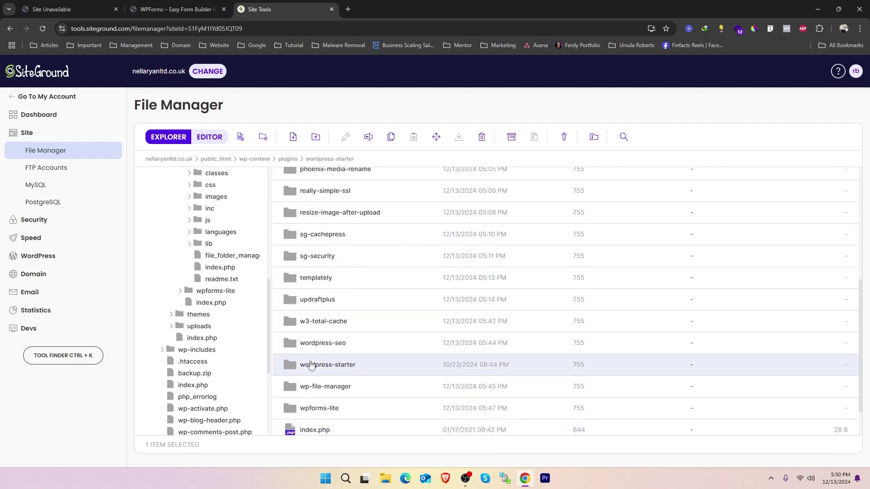
pyautogui.rightClick(340, 365)
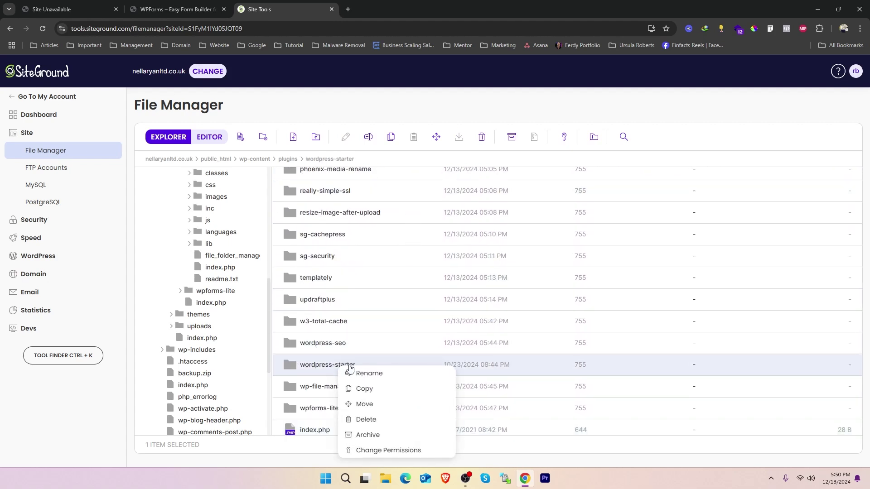
pyautogui.click(381, 377)
pyautogui.moveTo(419, 291); pyautogui.dragTo(333, 288)
pyautogui.hotkey('ctrl', 'c')
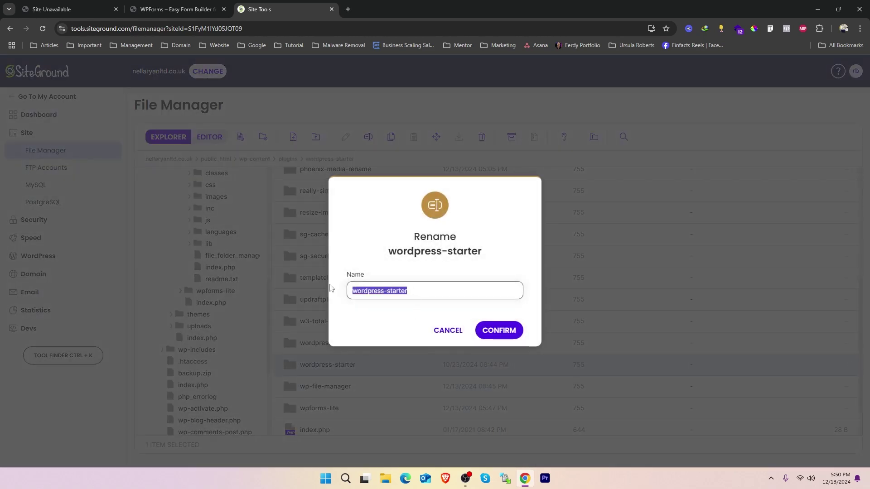
# Step: Search Google for wordpress-starter and cancel the pending rename of that plugin folder
pyautogui.click(181, 10)
pyautogui.click(178, 28)
pyautogui.hotkey('ctrl', 'v')
pyautogui.press('Return')
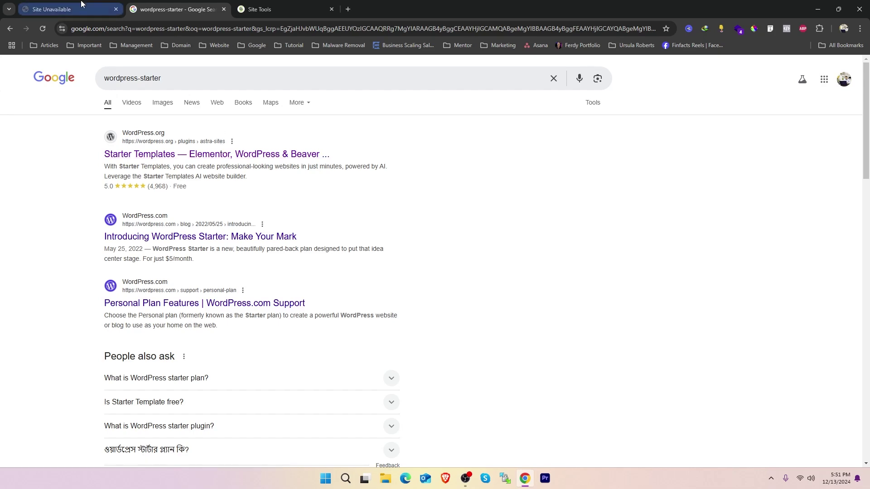
pyautogui.click(272, 9)
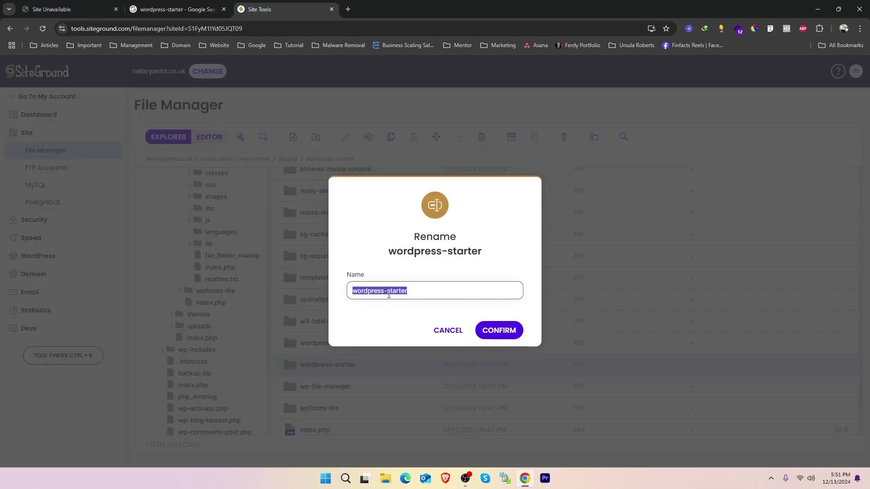
pyautogui.click(451, 330)
# Step: Review the Google results for a WordPress.org plugin whose slug matches the wordpress-starter folder name
pyautogui.click(149, 9)
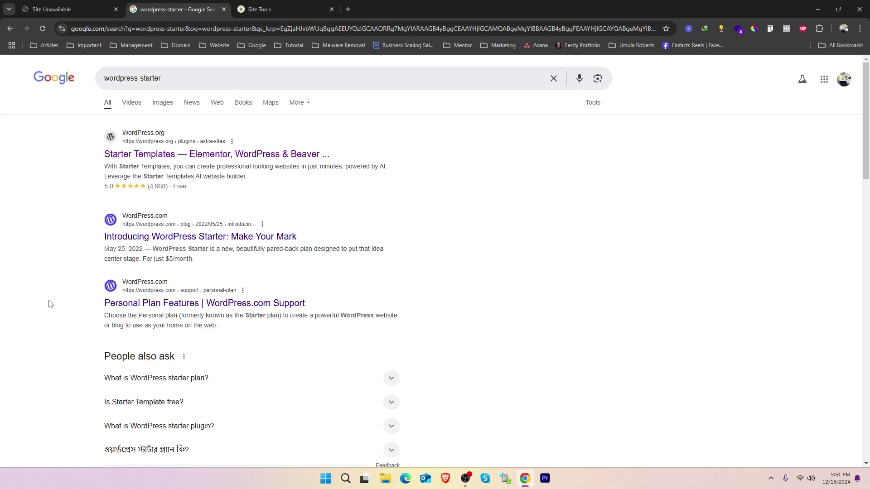
pyautogui.scroll(-5, 56, 302)
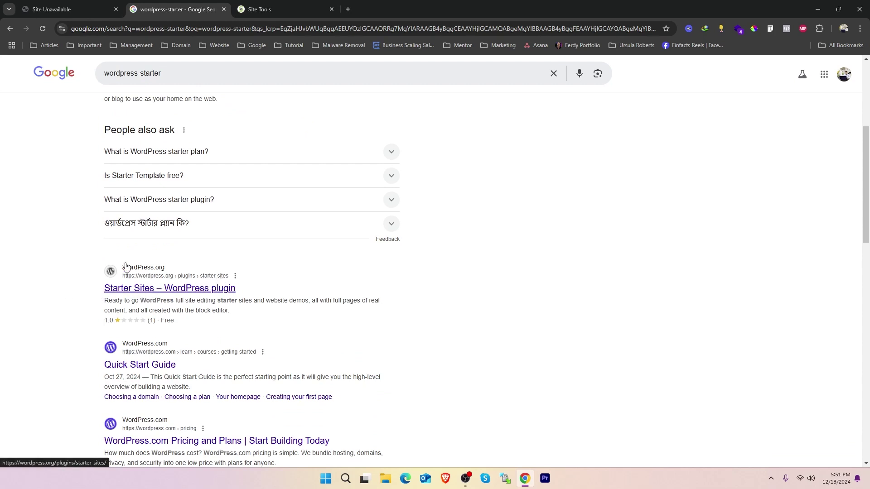
pyautogui.click(282, 5)
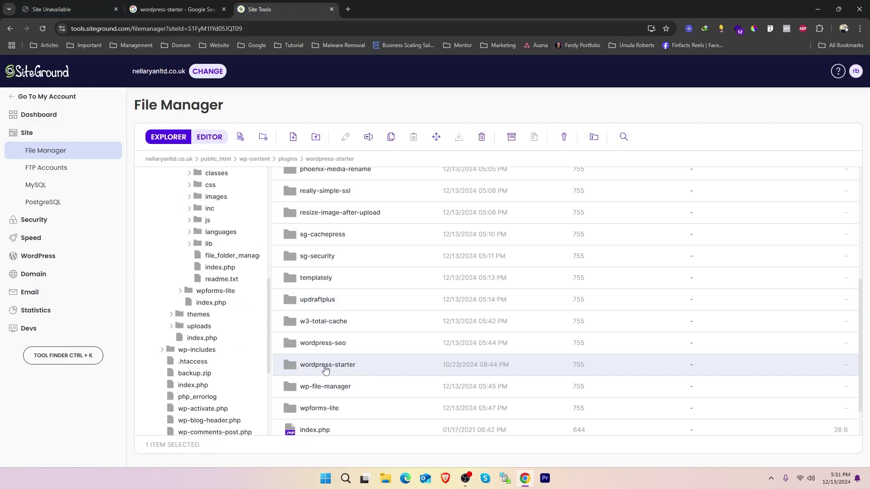
pyautogui.hotkey('ctrl', 'shift', 'Tab')
pyautogui.scroll(-3, 148, 252)
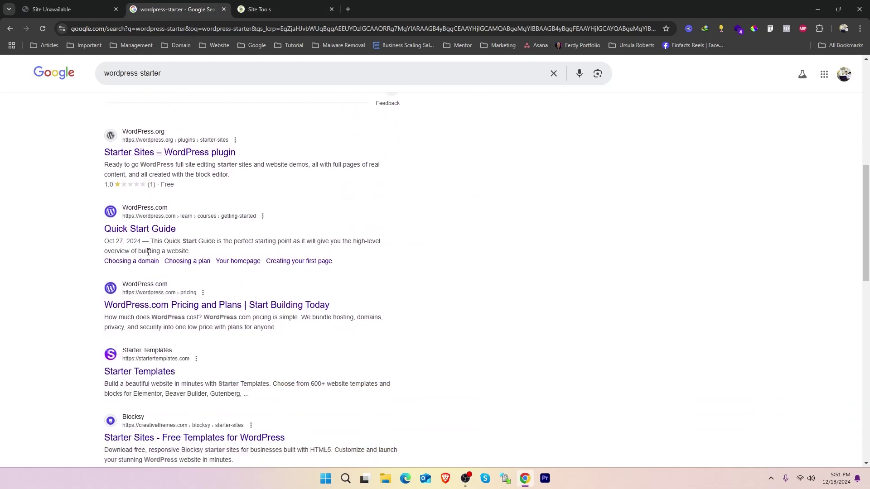
pyautogui.scroll(-1, 144, 265)
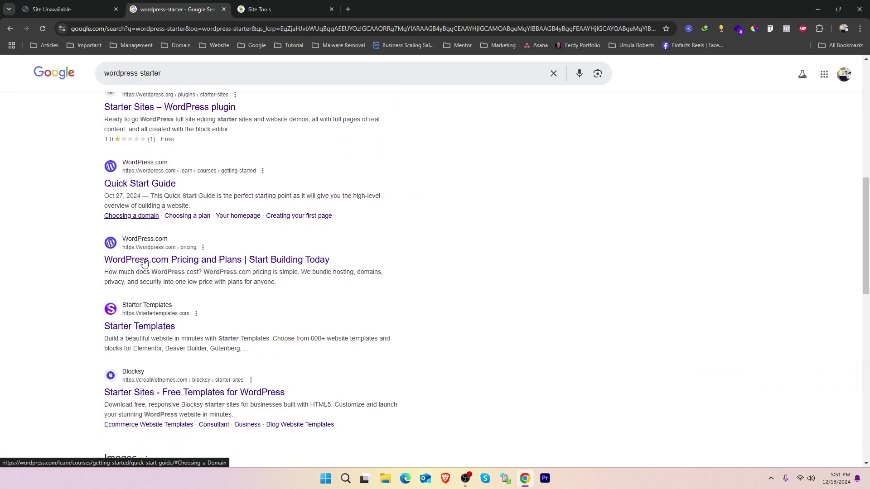
# Step: Compare the header-footer-code-manager and insert-headers-and-footers folders and their modification dates in the site's plugins folder
pyautogui.click(237, 10)
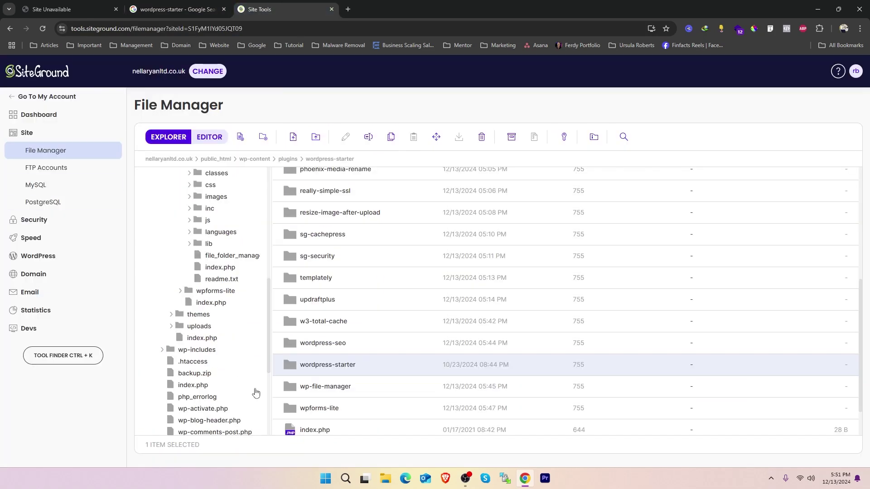
pyautogui.scroll(1, 344, 354)
pyautogui.scroll(1, 344, 356)
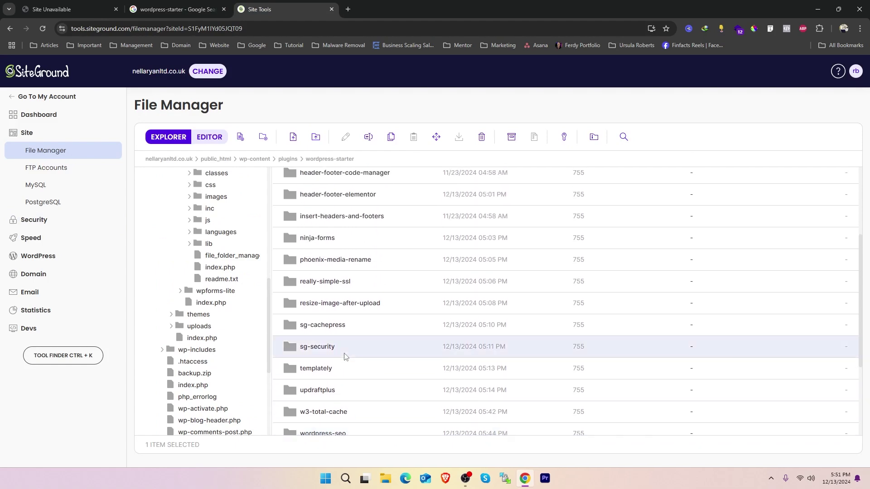
pyautogui.click(324, 195)
pyautogui.scroll(1, 392, 272)
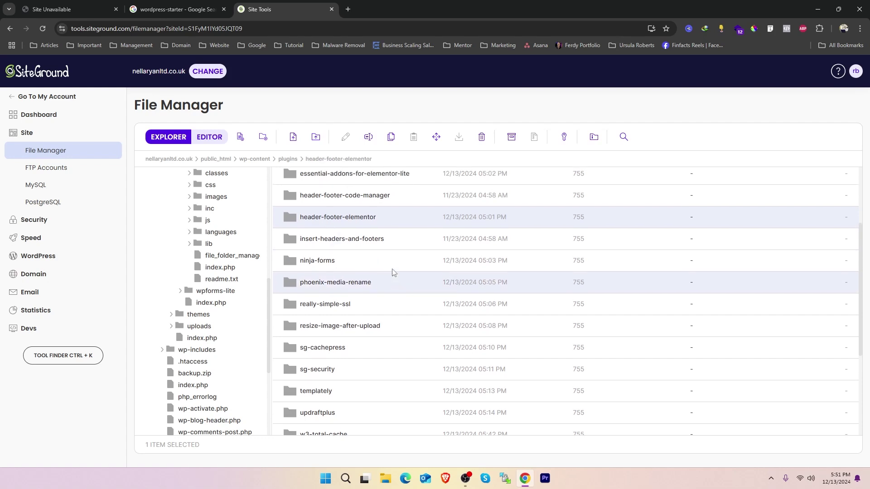
pyautogui.click(353, 223)
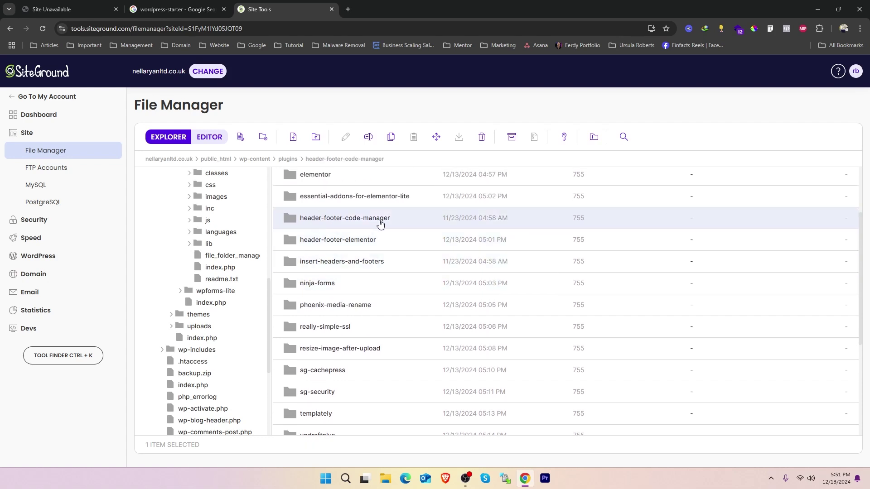
pyautogui.click(318, 266)
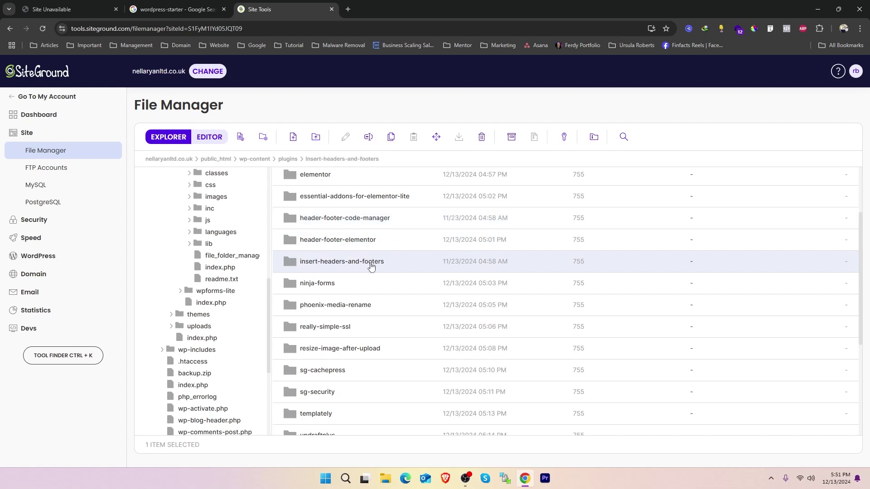
pyautogui.click(336, 225)
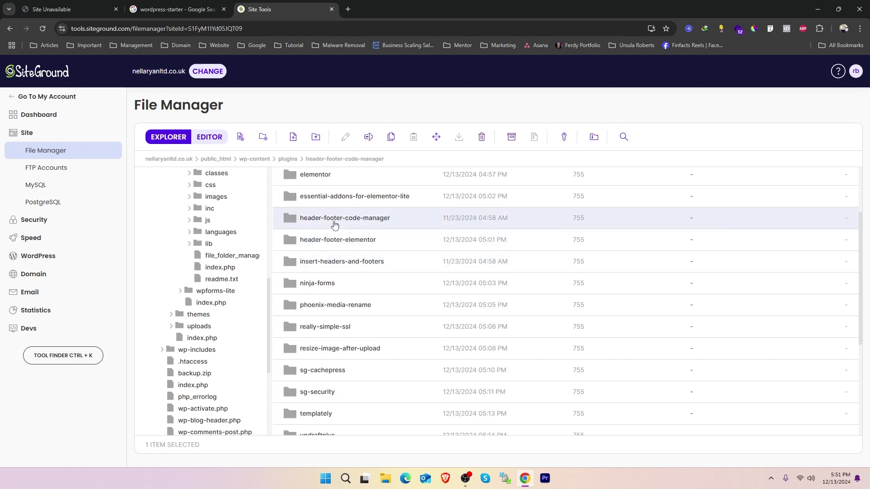
pyautogui.click(331, 262)
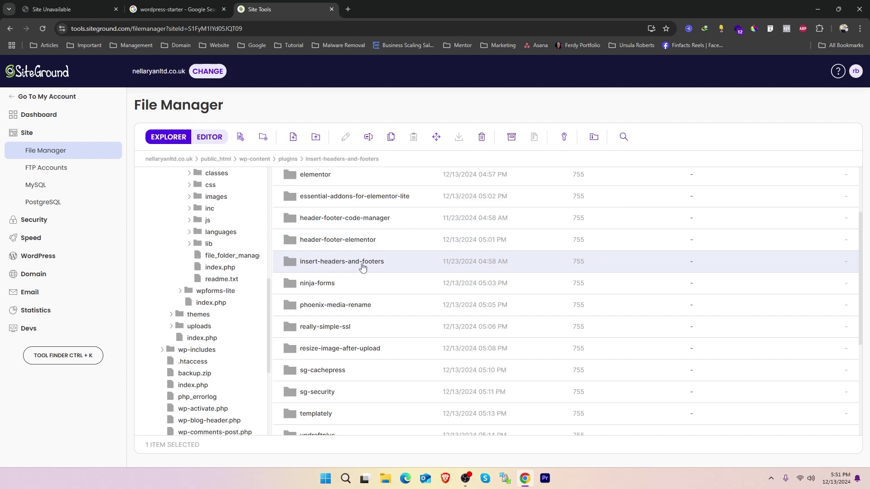
pyautogui.click(322, 225)
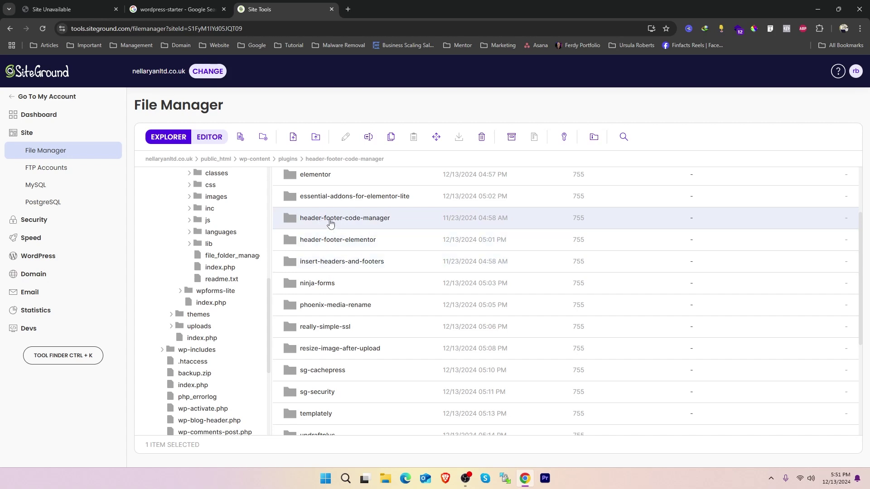
pyautogui.click(319, 265)
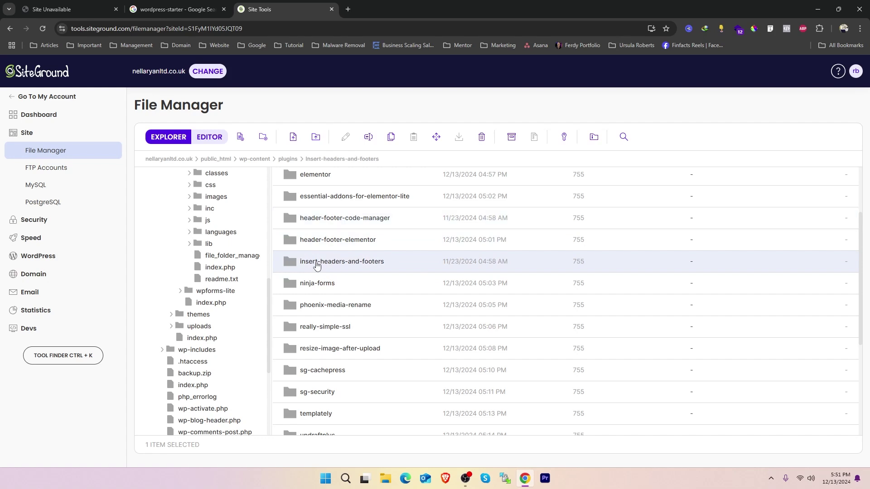
pyautogui.click(331, 225)
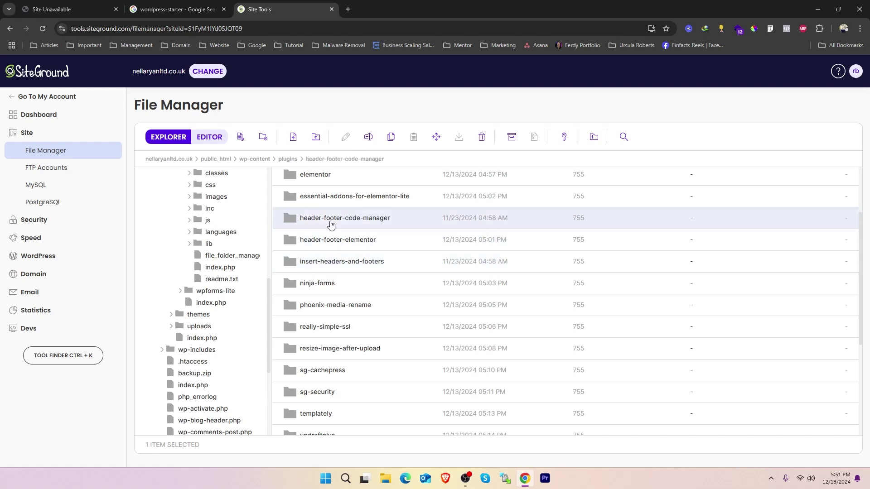
pyautogui.rightClick(331, 225)
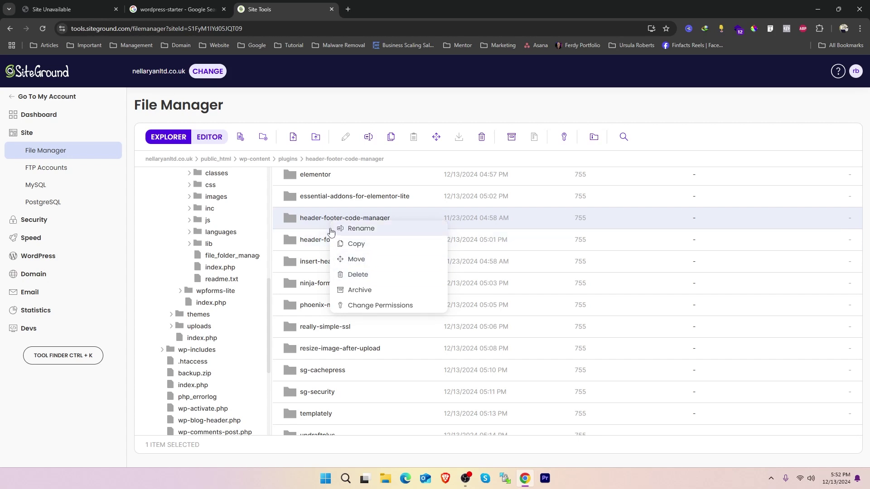
pyautogui.click(310, 222)
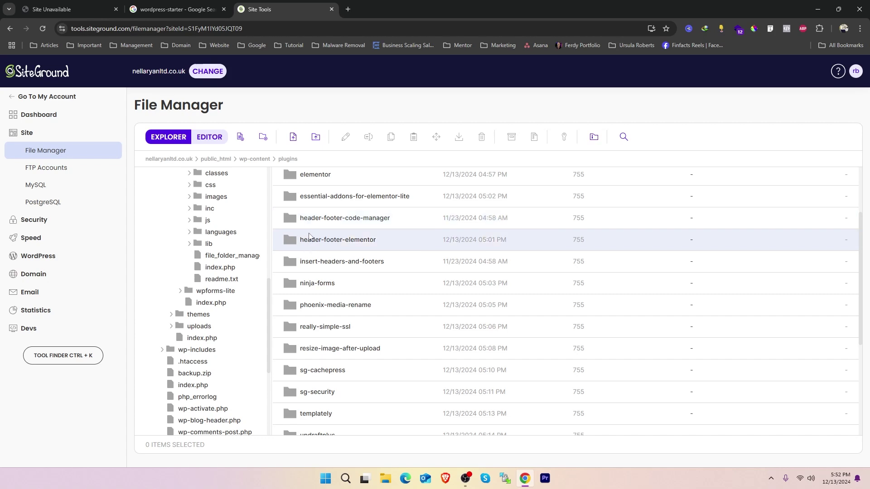
# Step: Rename the header-footer-code-manager plugin folder as old-header-footer-code-manager and select the renamed folder in the list
pyautogui.click(316, 221)
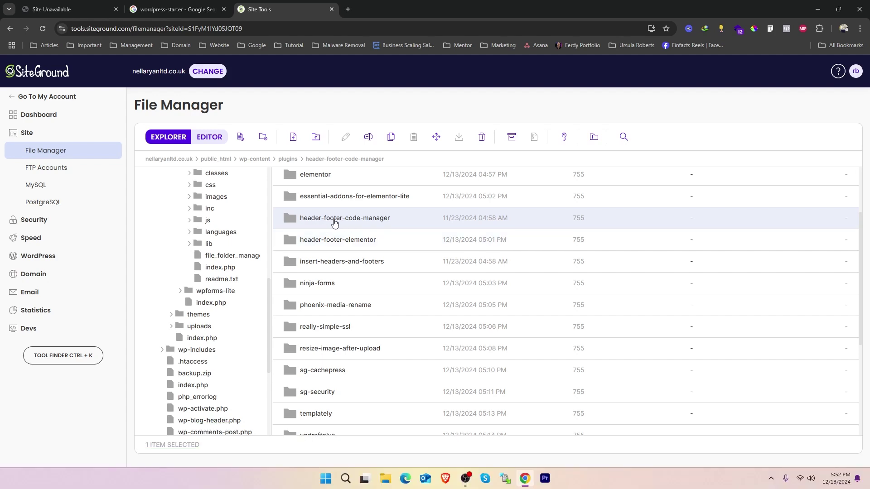
pyautogui.rightClick(335, 221)
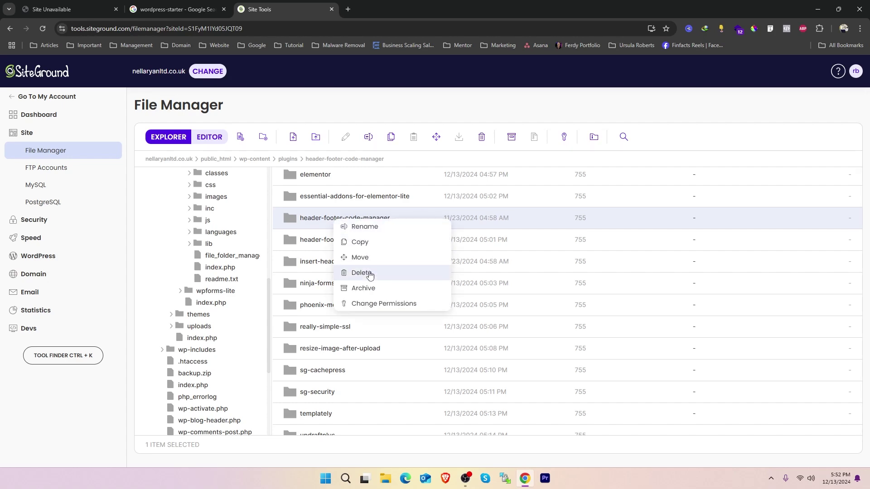
pyautogui.click(383, 228)
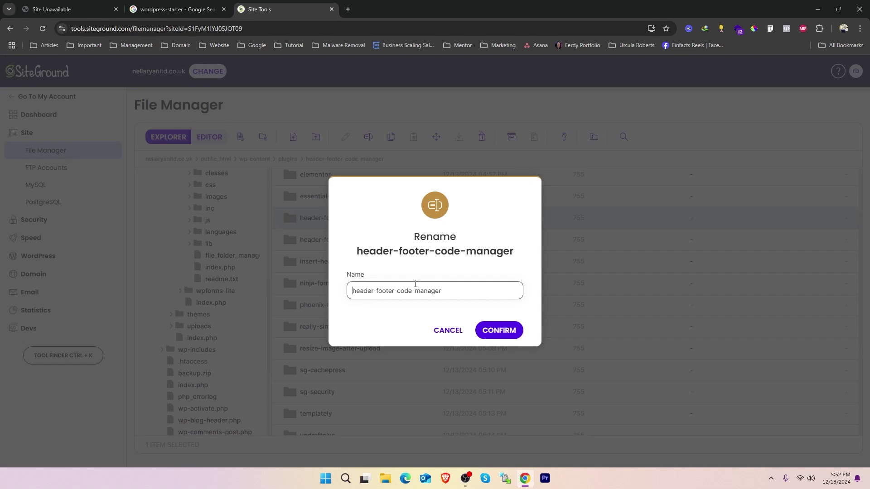
pyautogui.write('backup')
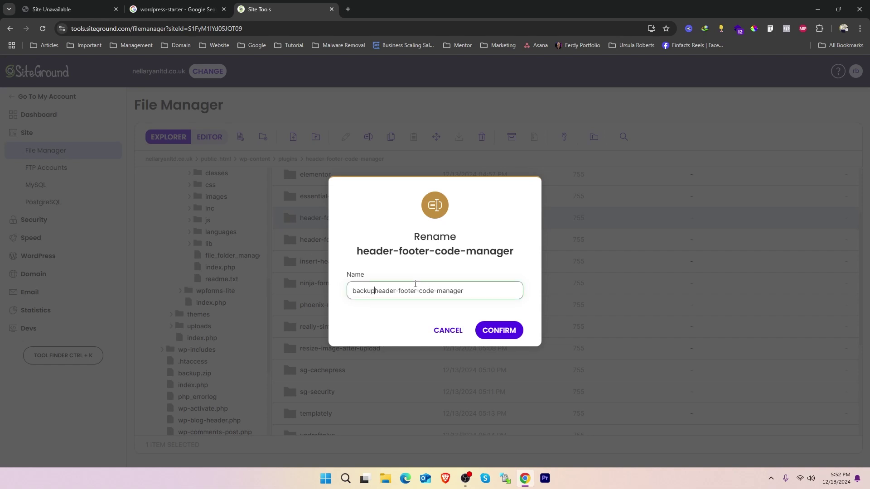
pyautogui.write('-')
pyautogui.hotkey('shift', 'Right')
pyautogui.hotkey('shift', 'Right')
pyautogui.write('old')
pyautogui.click(500, 331)
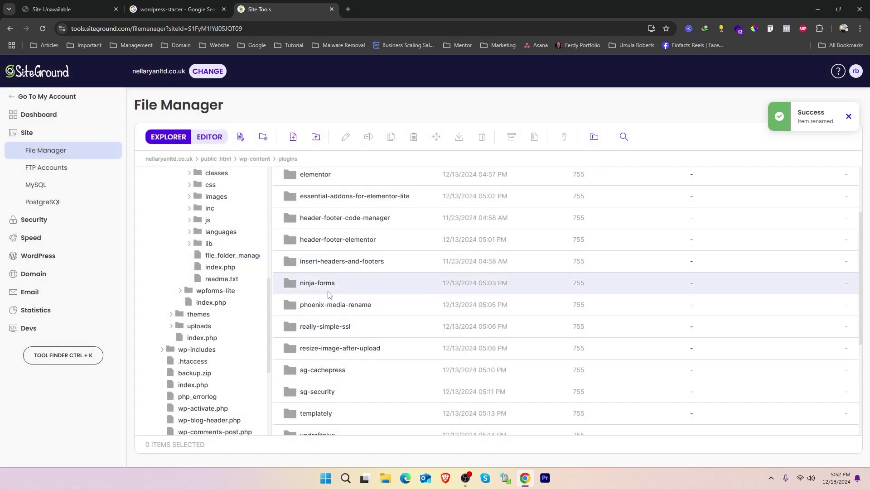
pyautogui.scroll(-5, 345, 290)
pyautogui.scroll(2, 351, 293)
pyautogui.click(349, 265)
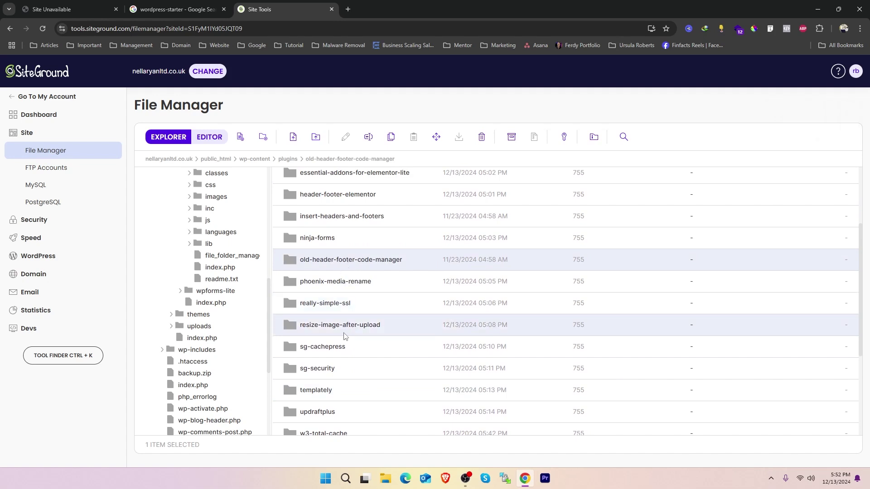
# Step: Rename the insert-headers-and-footers plugin folder as old-insert-headers-and-footers
pyautogui.click(339, 221)
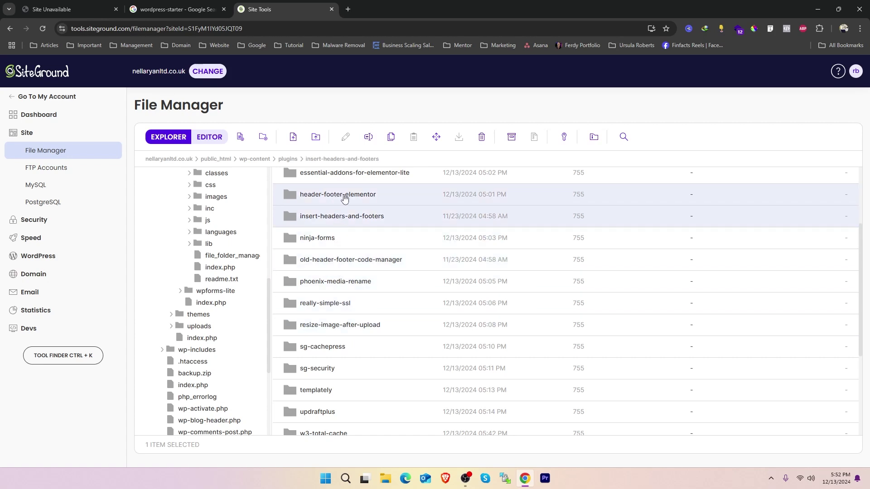
pyautogui.rightClick(331, 218)
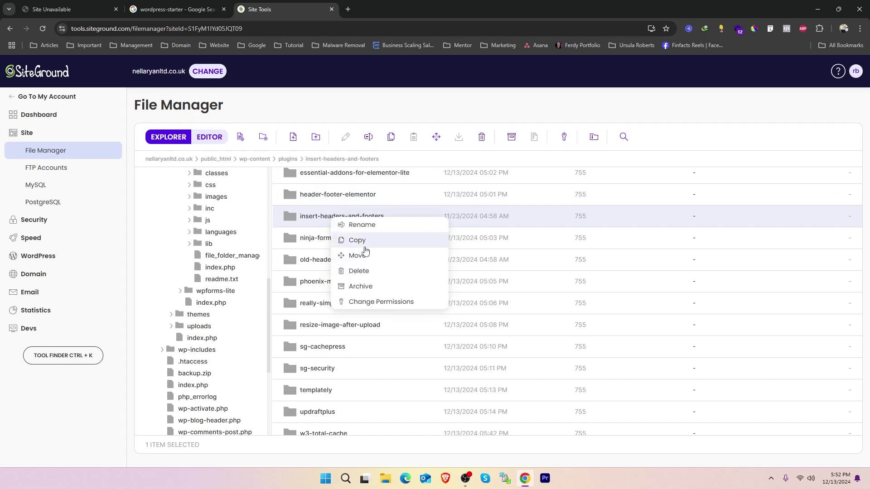
pyautogui.click(361, 225)
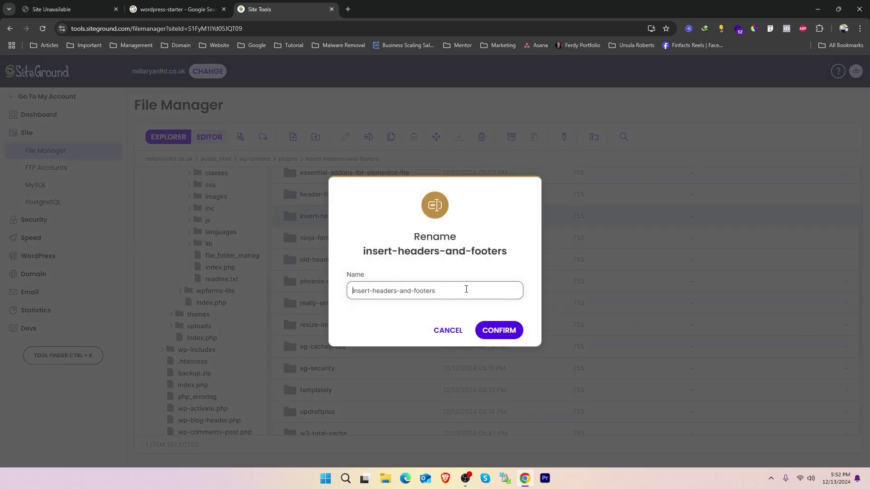
pyautogui.write('-')
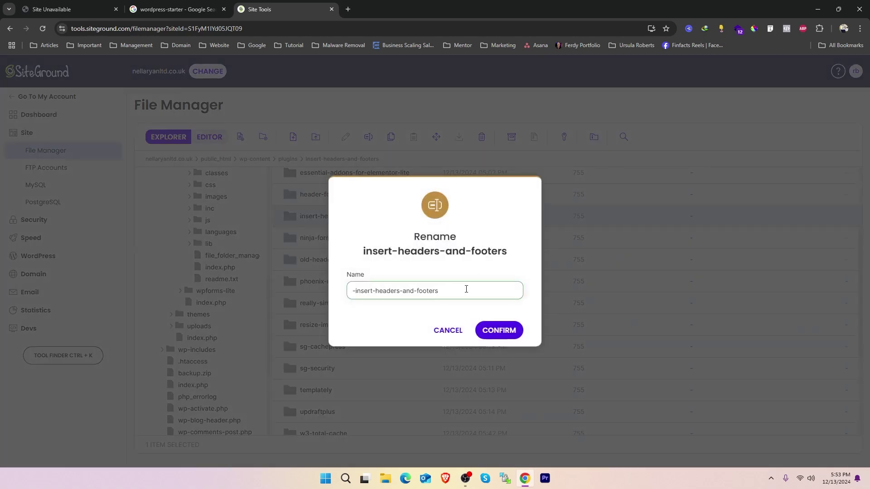
pyautogui.press('Home')
pyautogui.write('old')
pyautogui.click(498, 331)
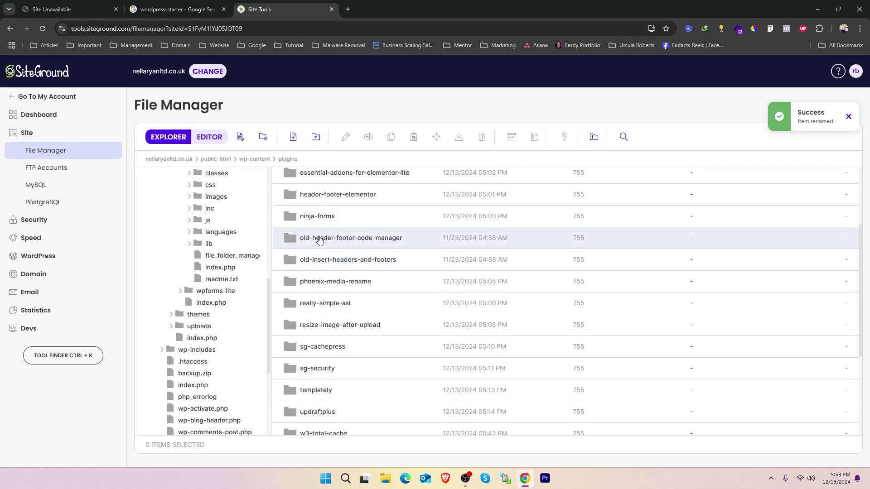
# Step: Check the remaining folders in the plugins list and go back to the public_html folder
pyautogui.scroll(-1, 325, 249)
pyautogui.scroll(-3, 322, 259)
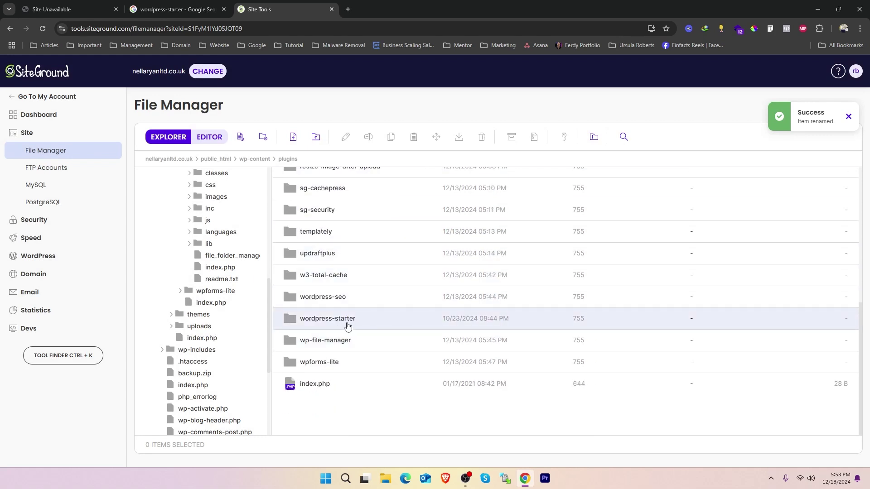
pyautogui.scroll(8, 271, 327)
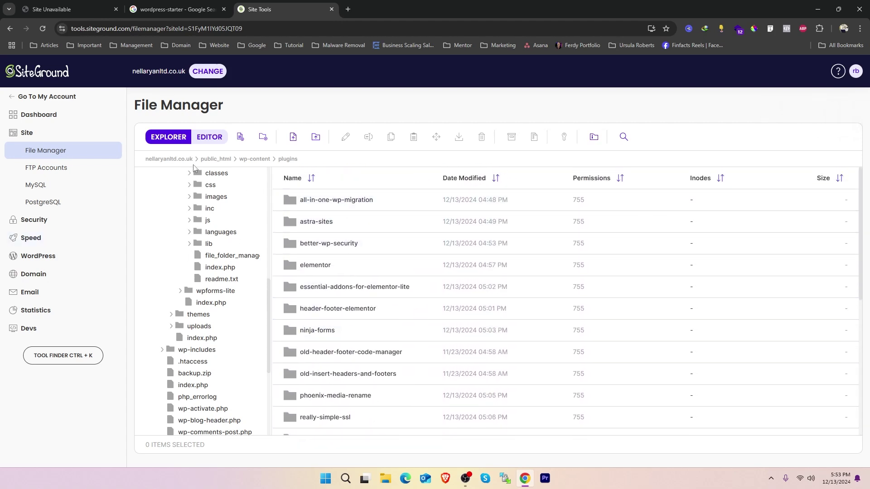
pyautogui.click(210, 159)
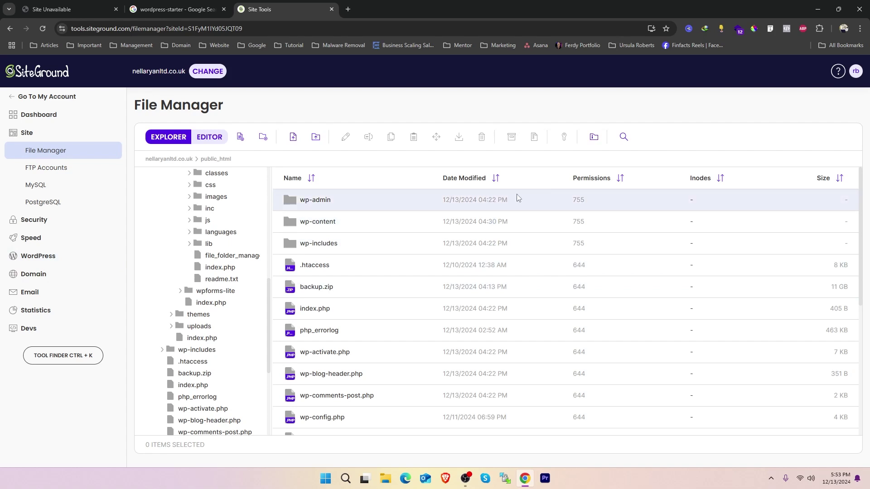
# Step: Check the public status page of nellaryanltd.co.uk and return to the file manager
pyautogui.click(67, 6)
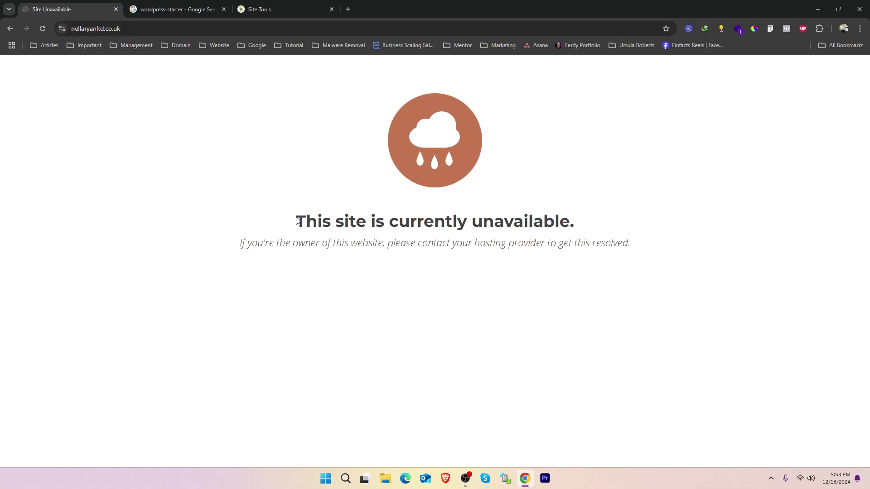
pyautogui.moveTo(297, 221); pyautogui.dragTo(713, 276)
pyautogui.click(281, 9)
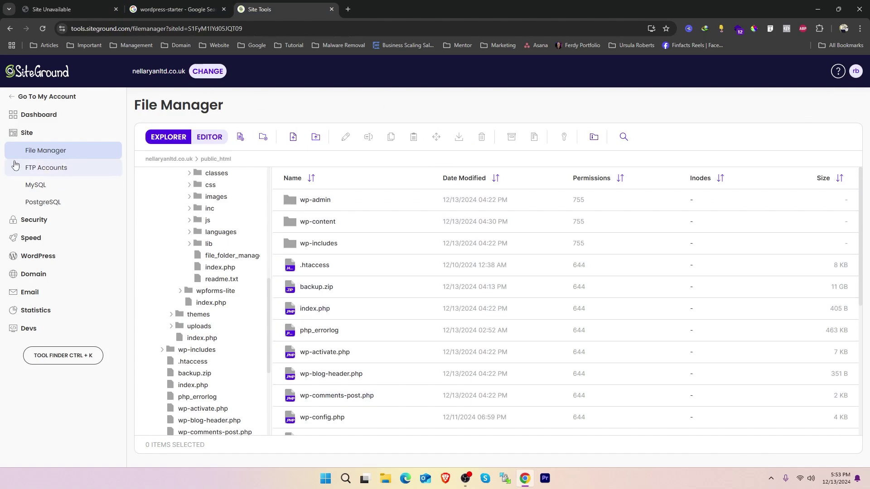
# Step: Open the SiteGround account home page in a new browser tab and examine its important notifications
pyautogui.click(348, 9)
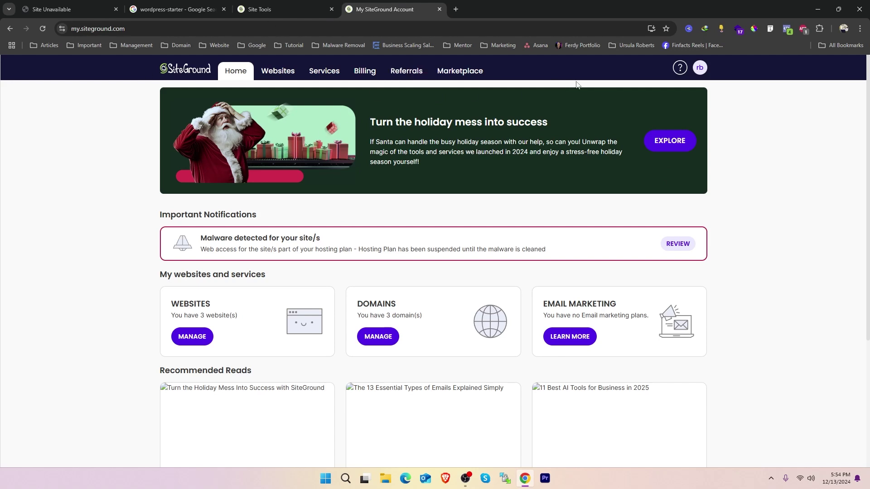
pyautogui.moveTo(867, 152); pyautogui.dragTo(867, 279)
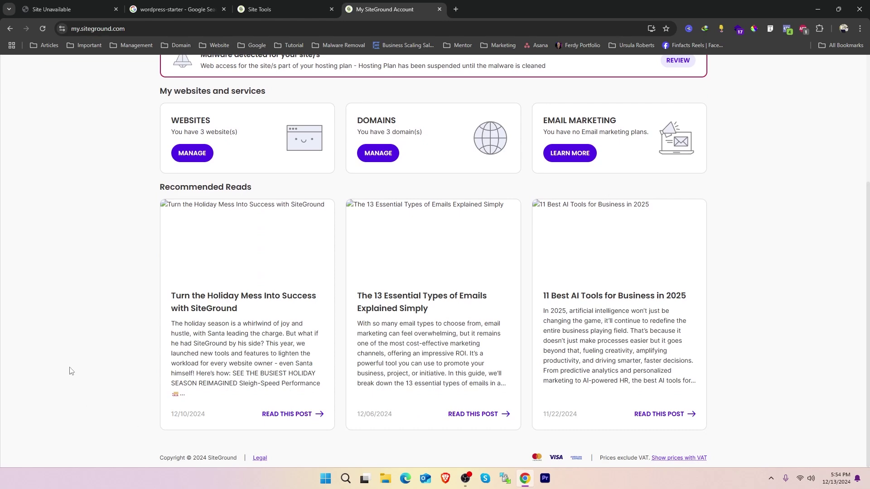
pyautogui.scroll(4, 113, 341)
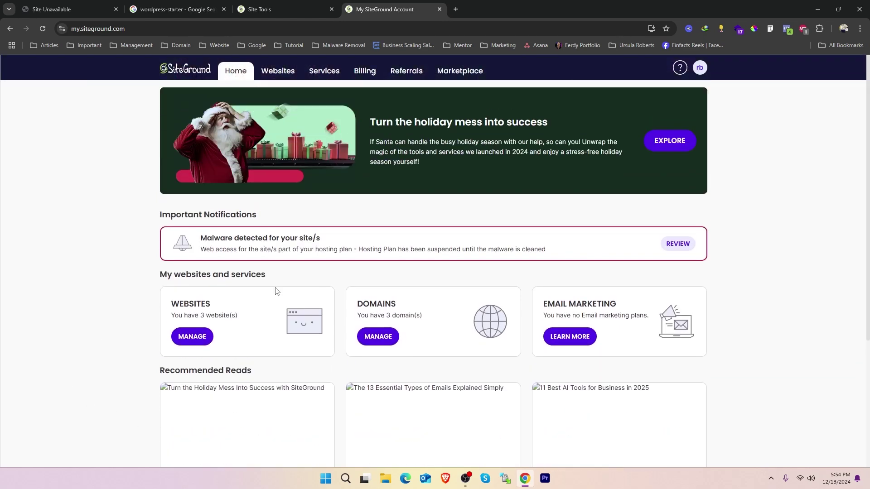
pyautogui.click(681, 69)
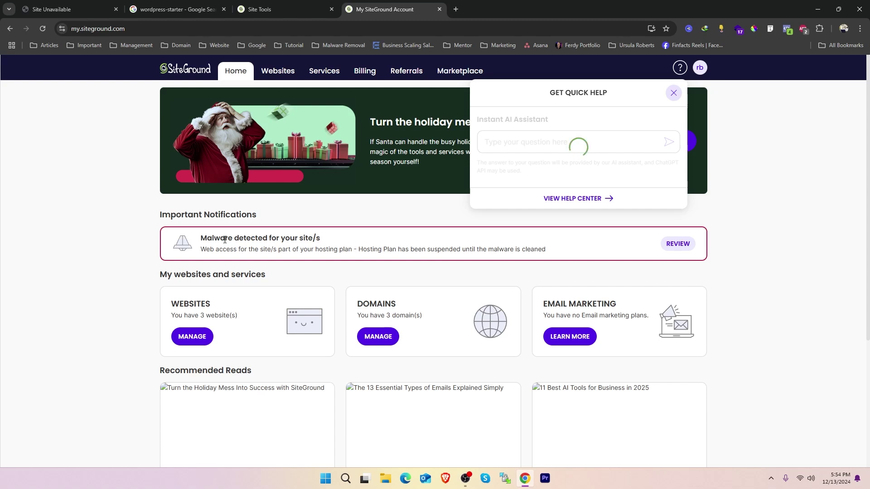
pyautogui.moveTo(202, 242); pyautogui.dragTo(333, 243)
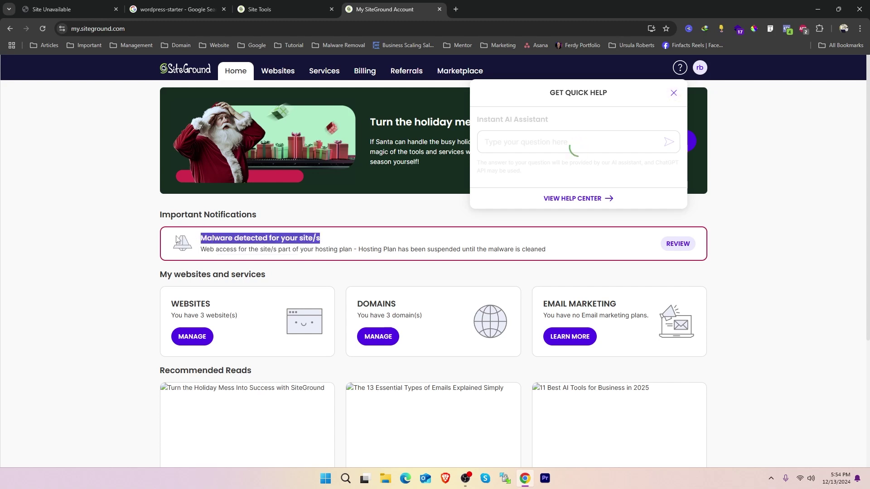
# Step: Open the malware notification's review and read the incident details, reactivation steps and incident updates through to the end
pyautogui.click(678, 244)
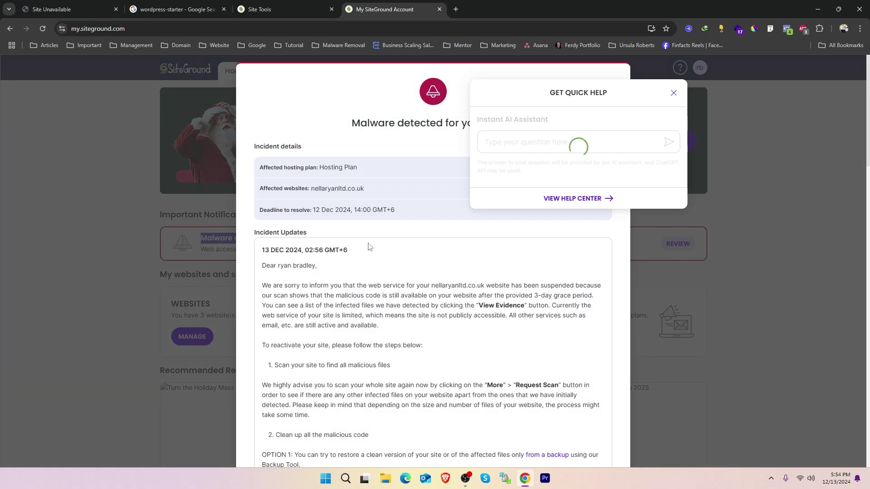
pyautogui.scroll(-5, 349, 260)
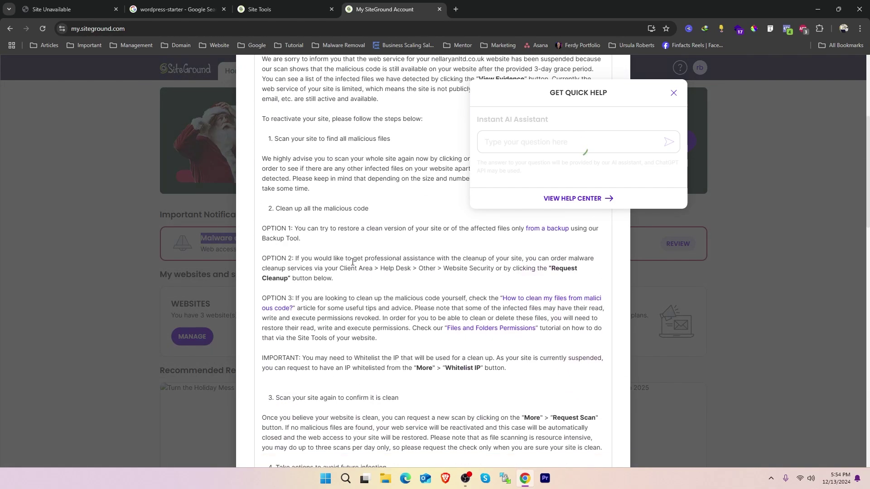
pyautogui.scroll(-3, 353, 262)
pyautogui.scroll(-4, 353, 262)
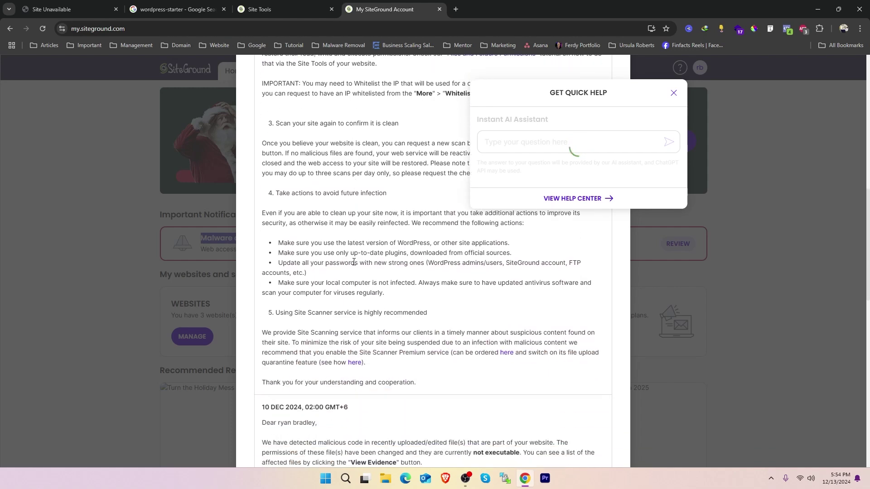
pyautogui.scroll(-12, 353, 262)
pyautogui.scroll(5, 373, 281)
pyautogui.scroll(3, 373, 281)
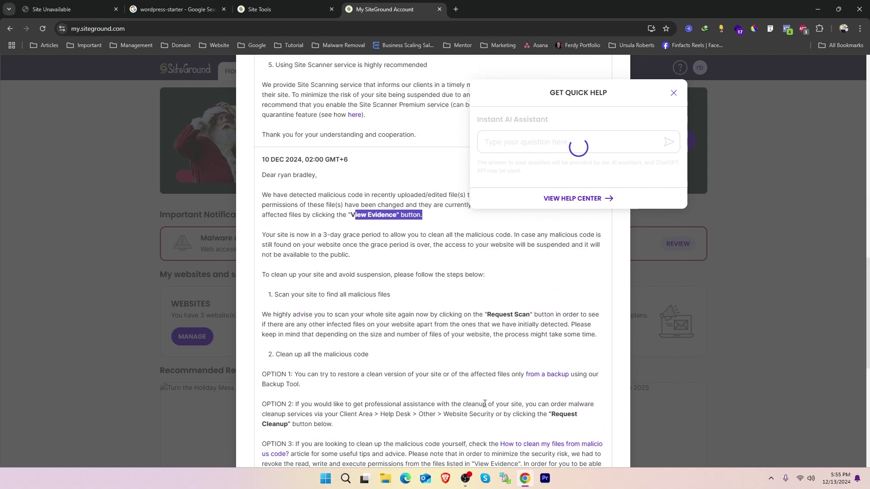
pyautogui.scroll(2, 370, 333)
pyautogui.click(403, 306)
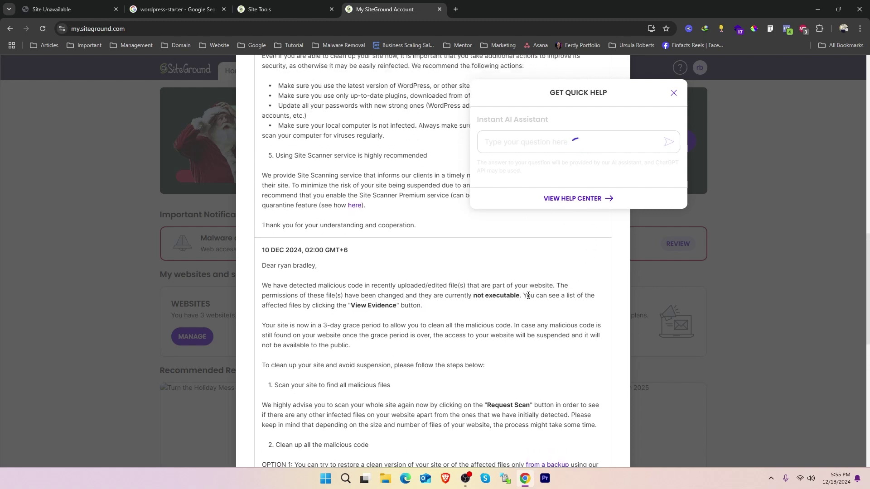
pyautogui.moveTo(290, 308); pyautogui.dragTo(426, 309)
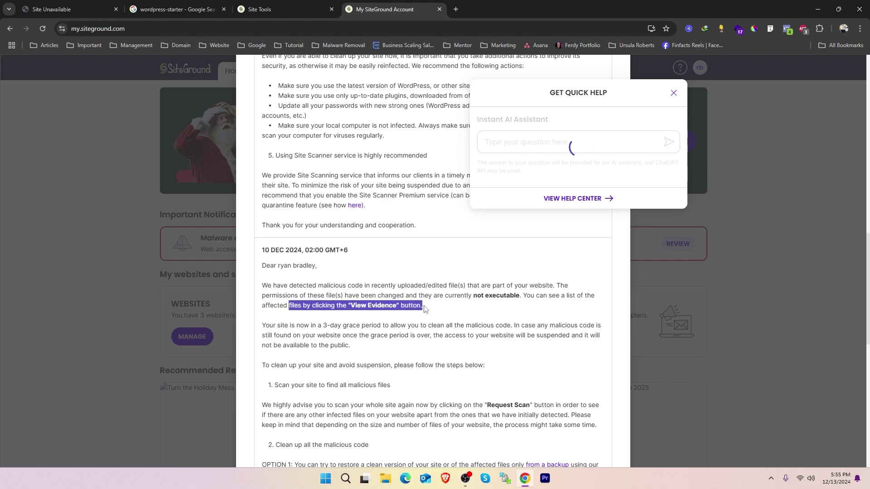
pyautogui.scroll(-10, 425, 309)
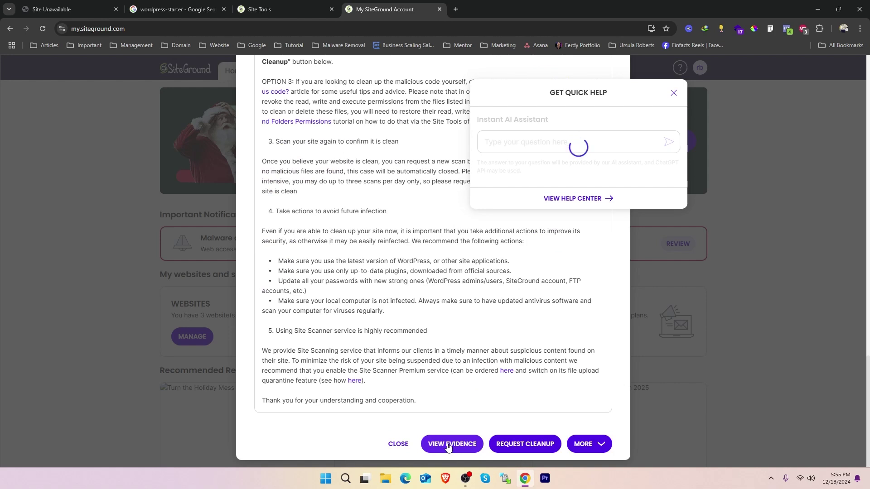
# Step: View the evidence for the malware incident, examine each suspicious file path, and close the evidence dialog
pyautogui.click(602, 447)
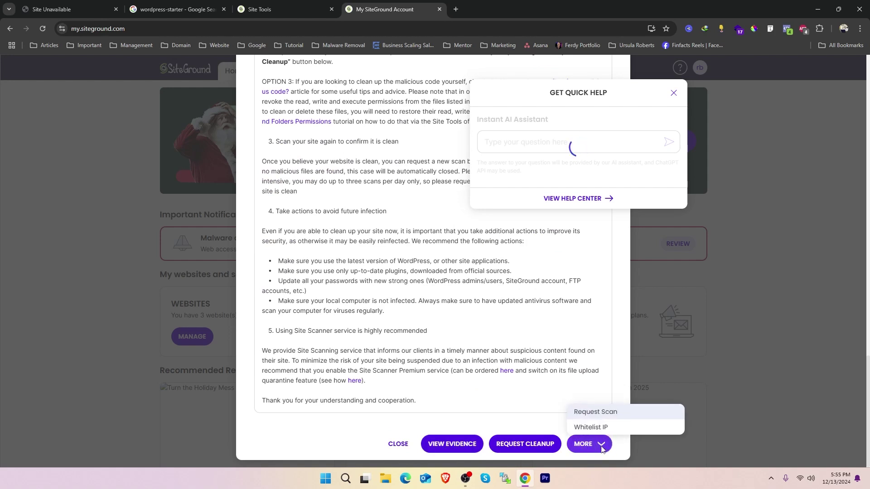
pyautogui.click(452, 444)
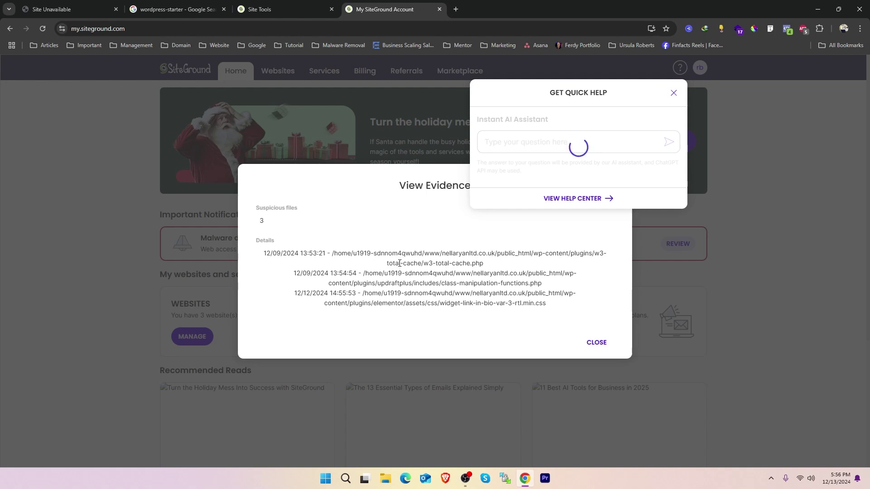
pyautogui.moveTo(400, 263); pyautogui.dragTo(469, 267)
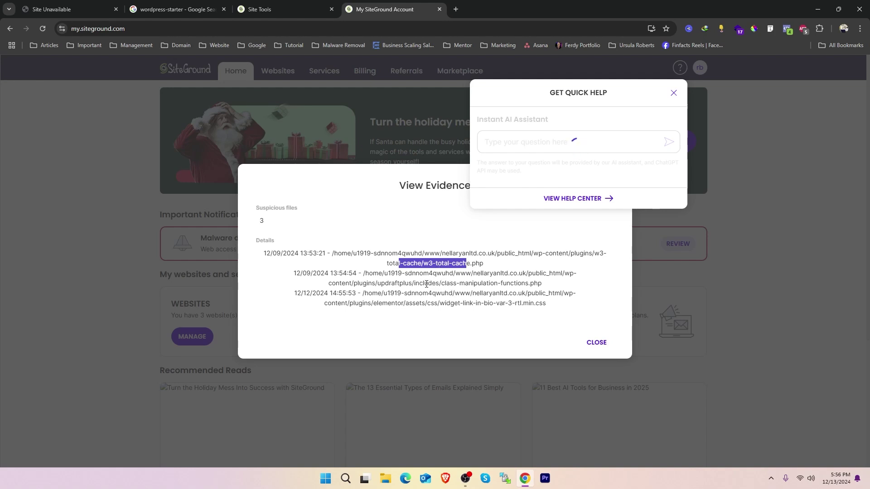
pyautogui.moveTo(355, 283); pyautogui.dragTo(538, 284)
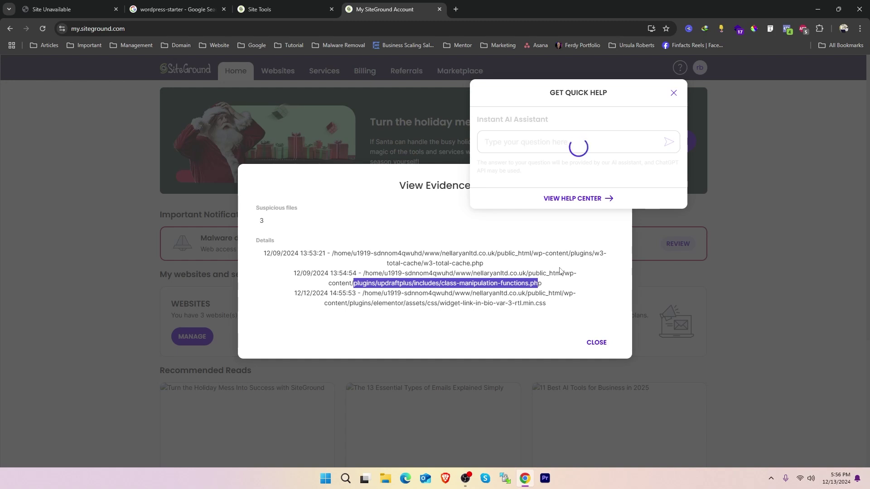
pyautogui.moveTo(434, 263); pyautogui.dragTo(476, 263)
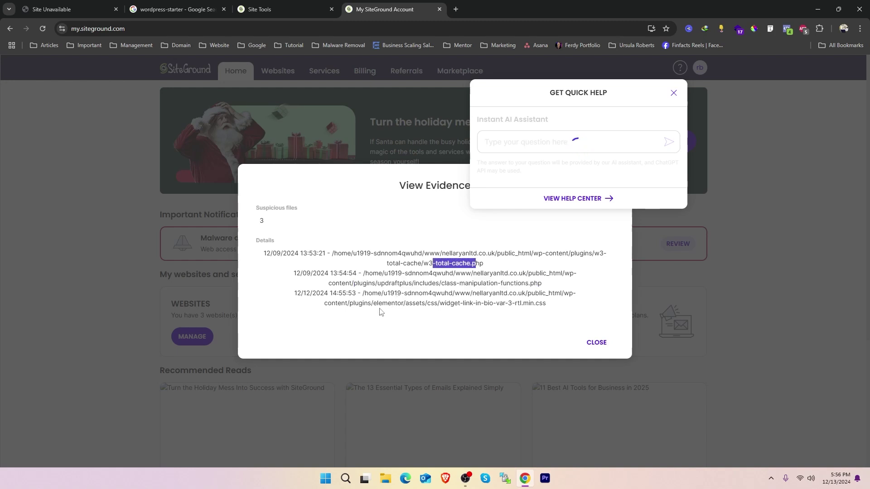
pyautogui.moveTo(354, 304); pyautogui.dragTo(494, 301)
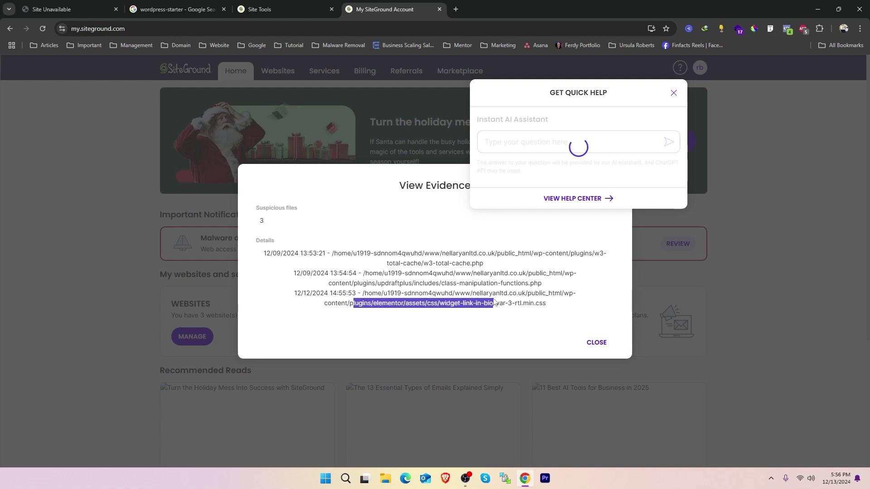
pyautogui.moveTo(301, 211); pyautogui.dragTo(236, 208)
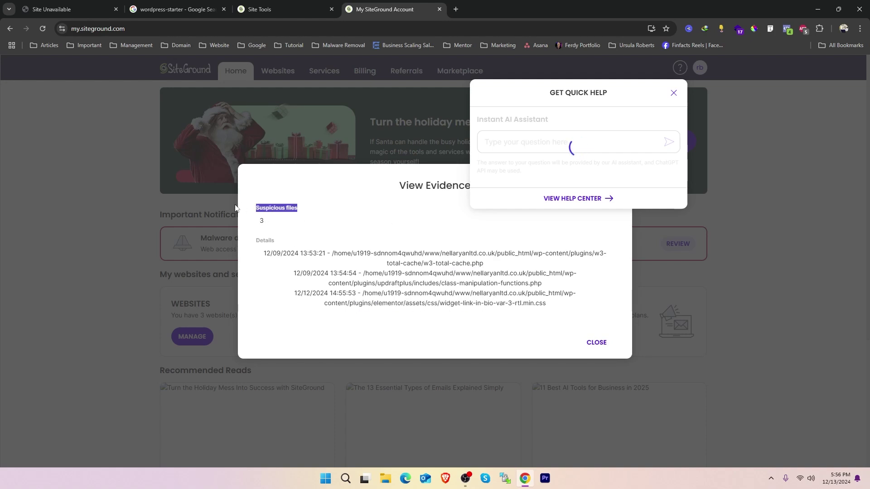
pyautogui.click(595, 345)
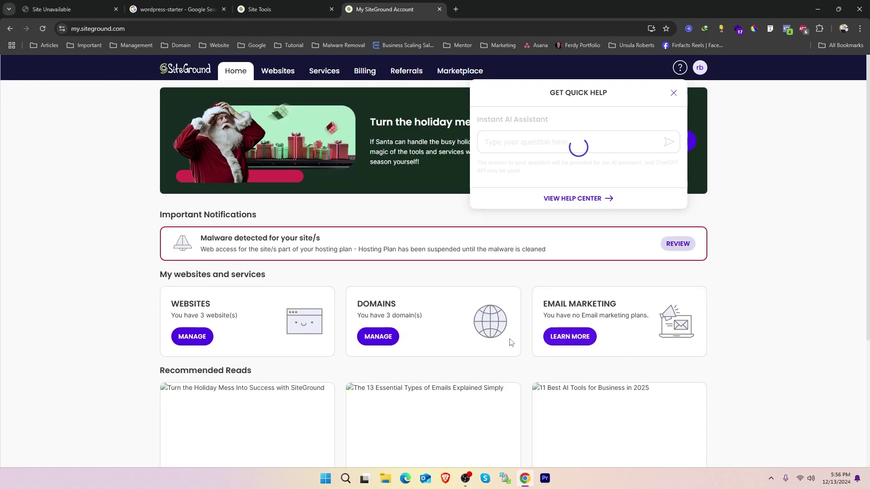
# Step: Reopen the malware incident review and request a new scan of the site
pyautogui.click(678, 252)
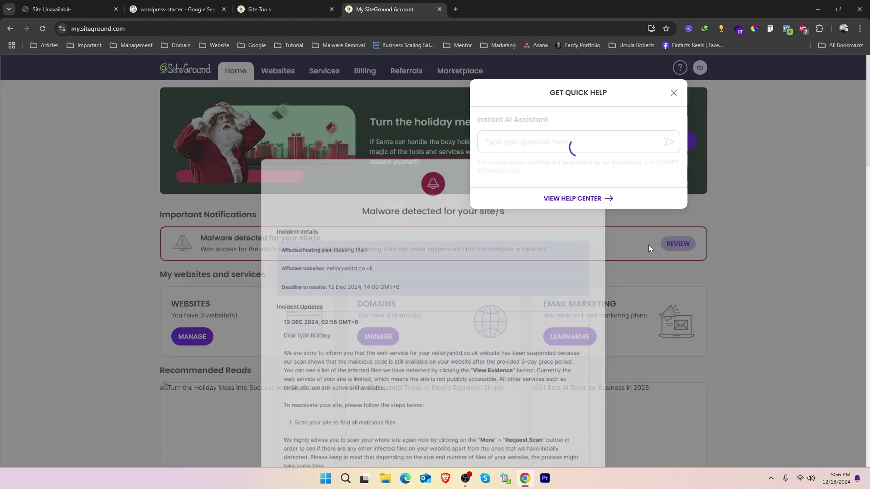
pyautogui.scroll(-7, 496, 285)
pyautogui.scroll(3, 505, 301)
pyautogui.scroll(-5, 504, 300)
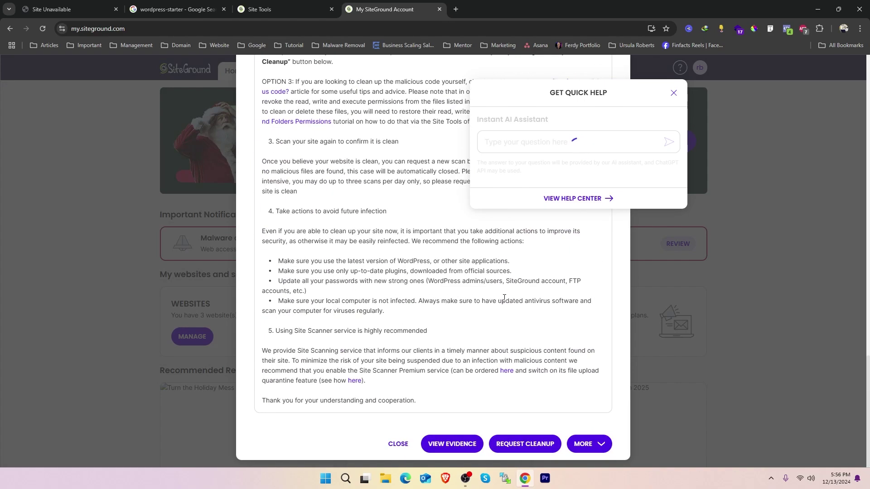
pyautogui.click(600, 444)
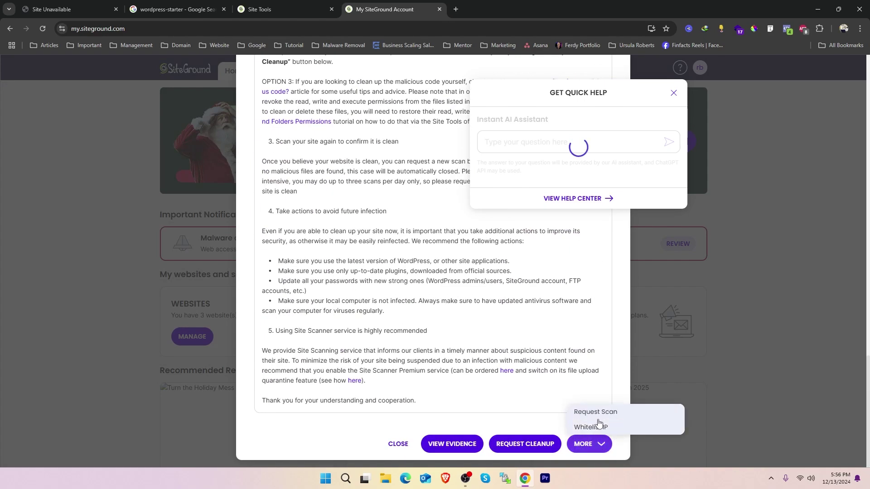
pyautogui.click(596, 412)
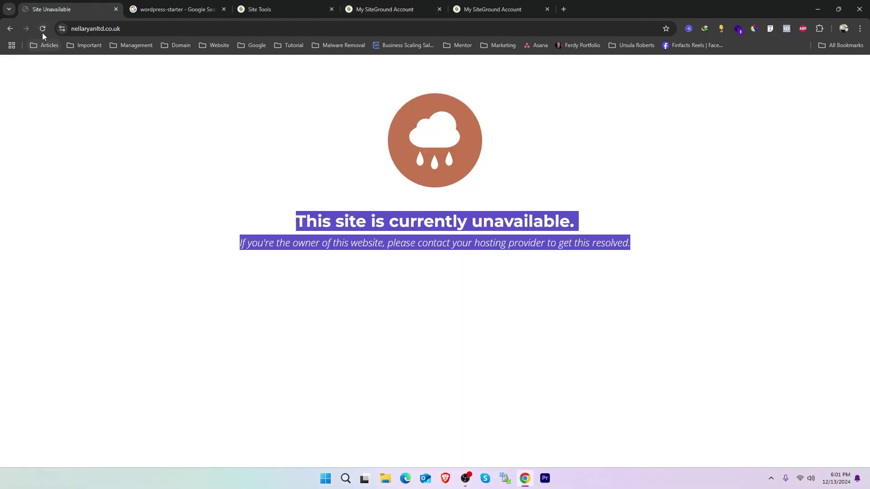
# Step: Reload the nellaryanltd.co.uk page to check whether the site is accessible again
pyautogui.click(43, 29)
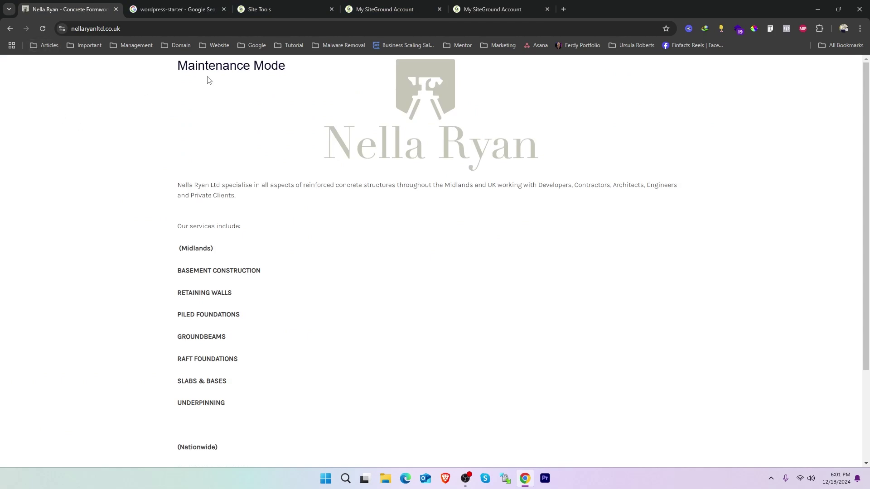
# Step: Reopen the malware incident review, read it through to the end, check its additional actions, and close it
pyautogui.click(496, 9)
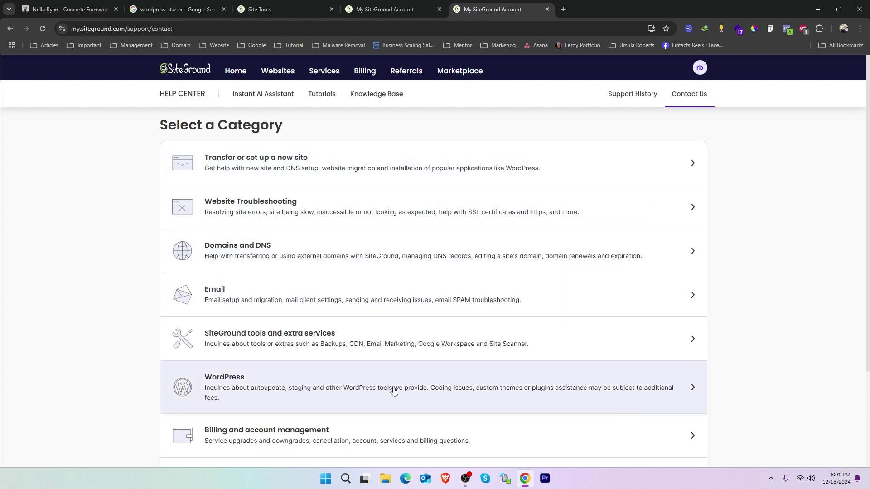
pyautogui.click(70, 9)
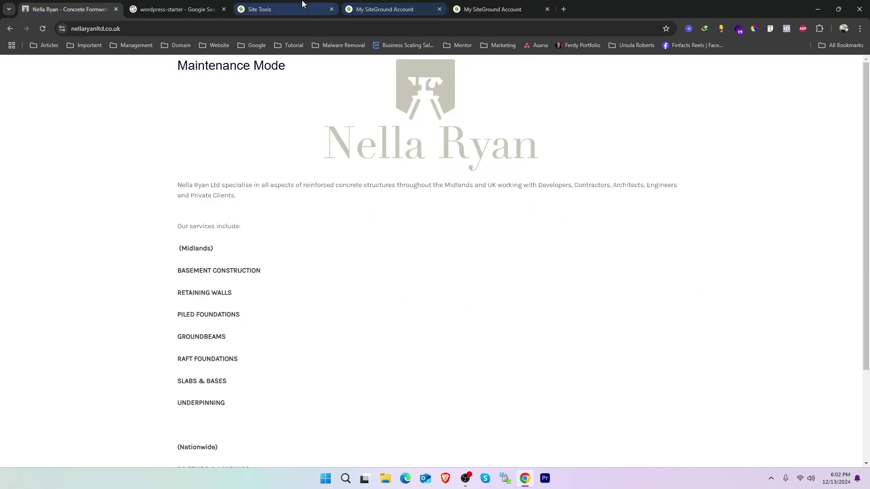
pyautogui.click(281, 9)
pyautogui.click(395, 10)
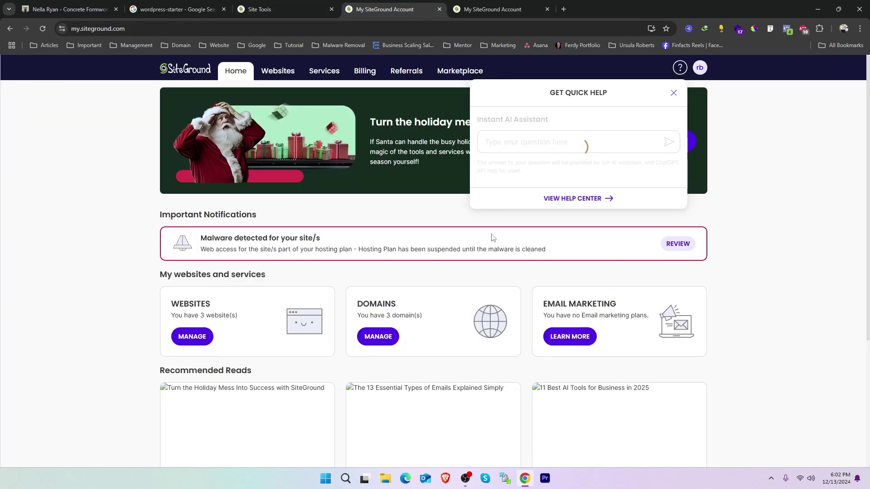
pyautogui.click(680, 244)
pyautogui.scroll(-15, 256, 240)
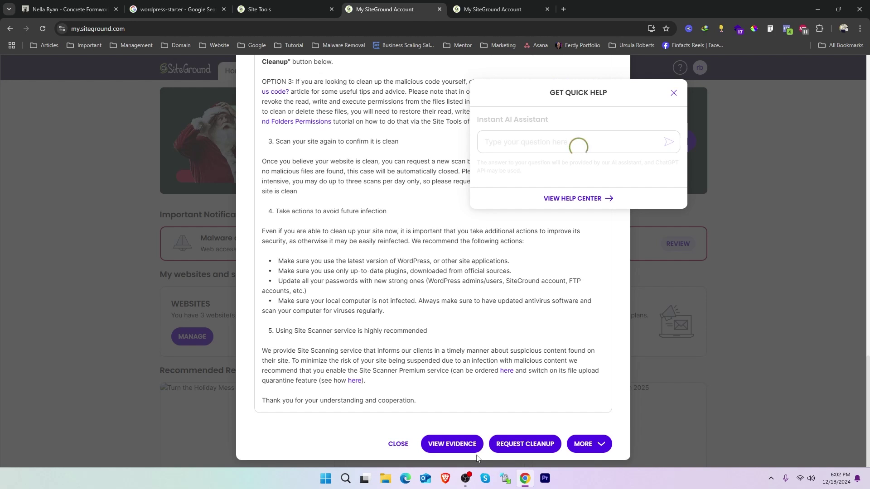
pyautogui.click(602, 445)
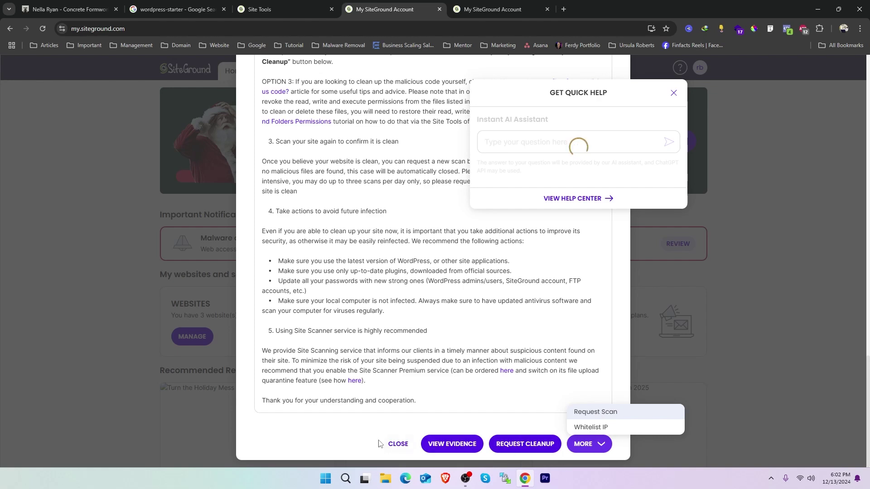
pyautogui.click(398, 445)
# Step: Examine the public nellaryanltd.co.uk maintenance page from its heading through the service list to the contact details
pyautogui.click(53, 4)
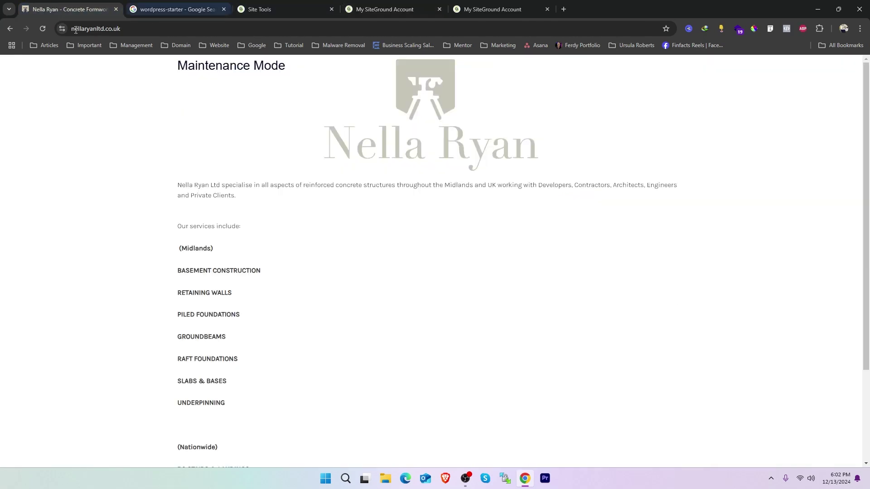
pyautogui.moveTo(304, 74); pyautogui.dragTo(182, 453)
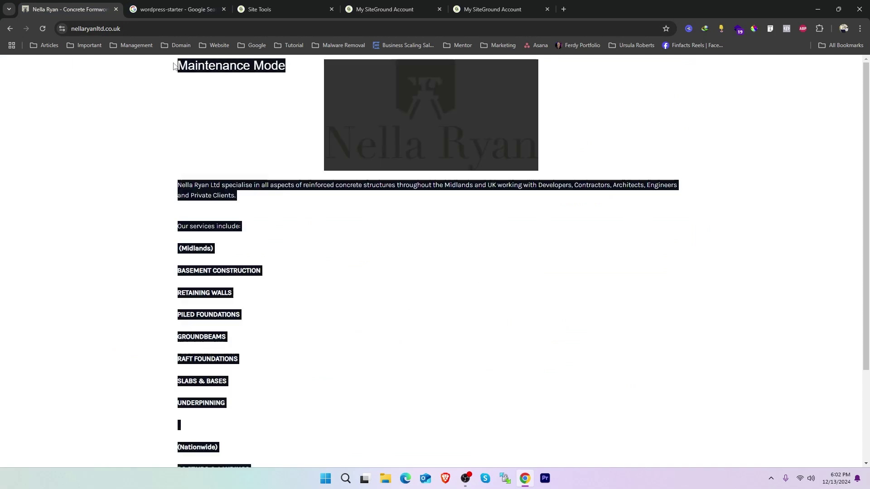
pyautogui.click(188, 218)
pyautogui.moveTo(172, 190); pyautogui.dragTo(258, 388)
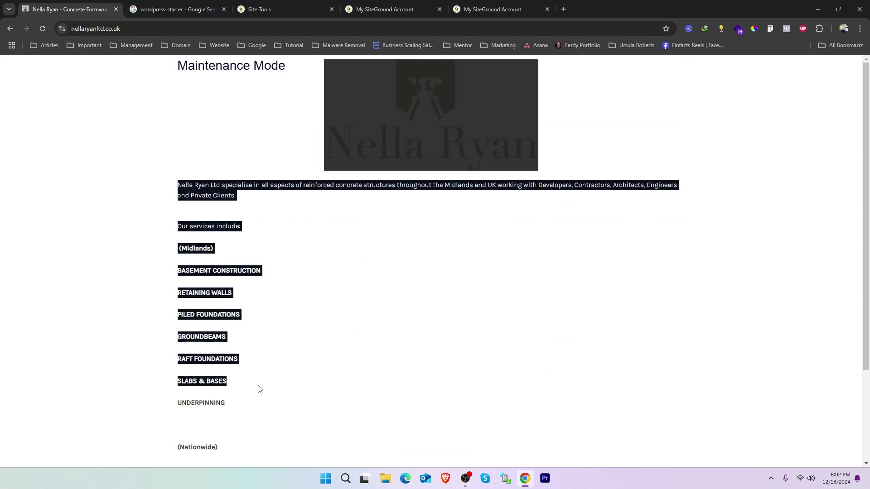
pyautogui.scroll(-3, 132, 293)
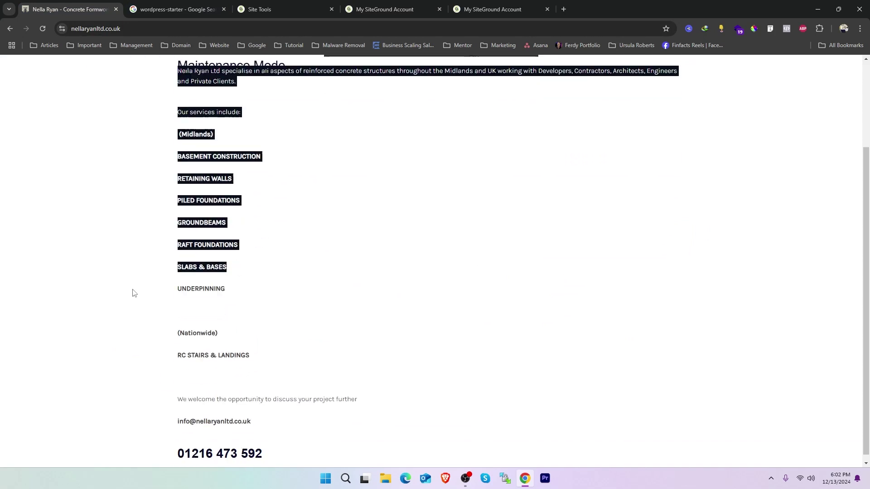
pyautogui.keyDown('shift'); pyautogui.click(329, 432); pyautogui.keyUp('shift')
pyautogui.click(228, 187)
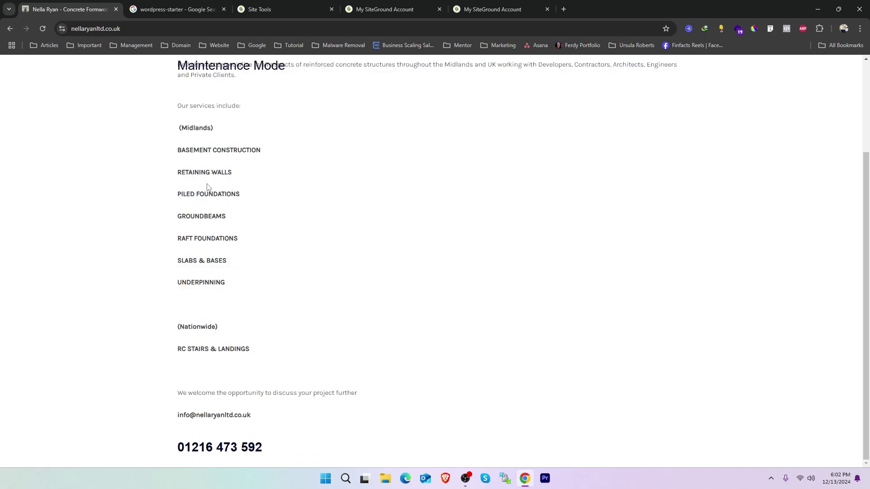
# Step: Open the WordPress admin of nellaryanltd.co.uk from the SiteGround websites list and dismiss the Astra survey
pyautogui.click(293, 8)
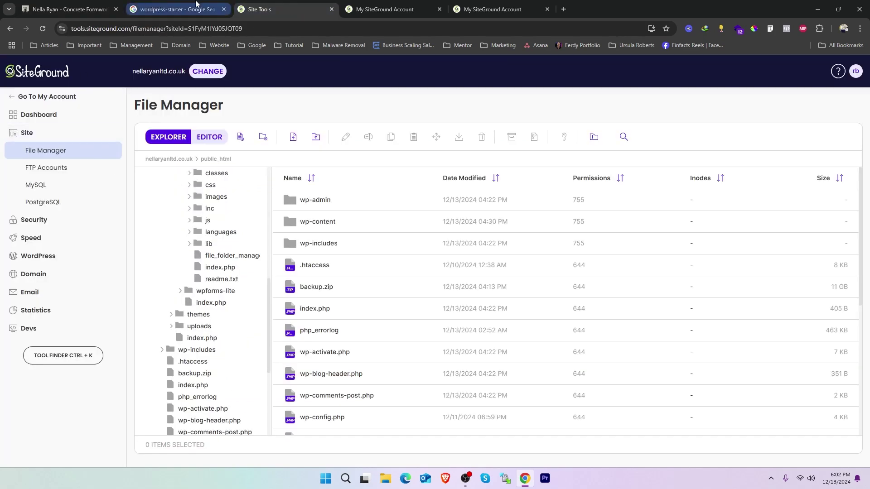
pyautogui.click(385, 10)
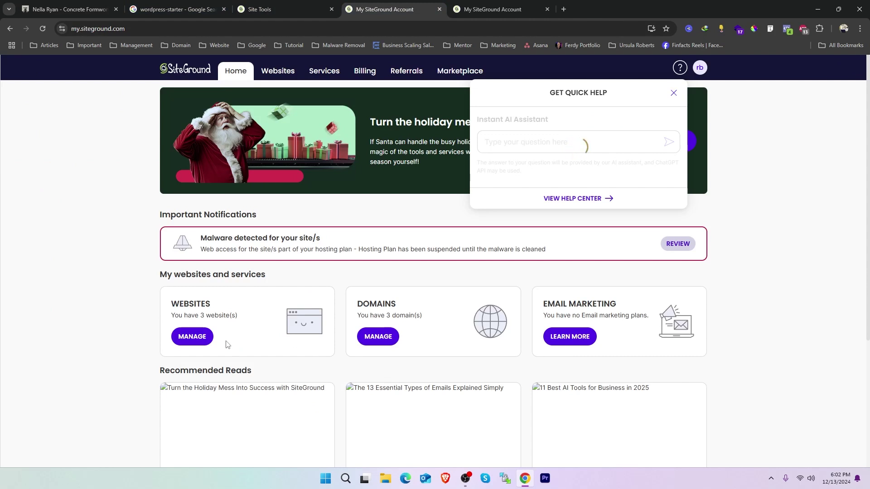
pyautogui.click(186, 339)
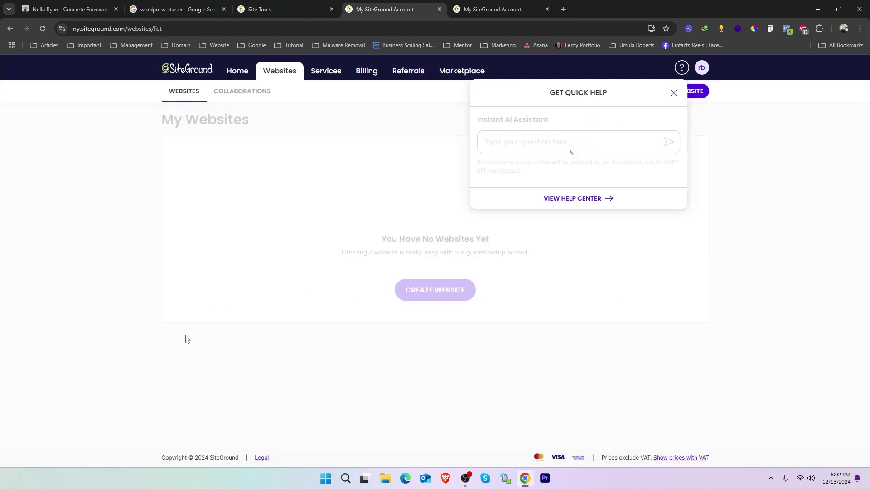
pyautogui.click(671, 93)
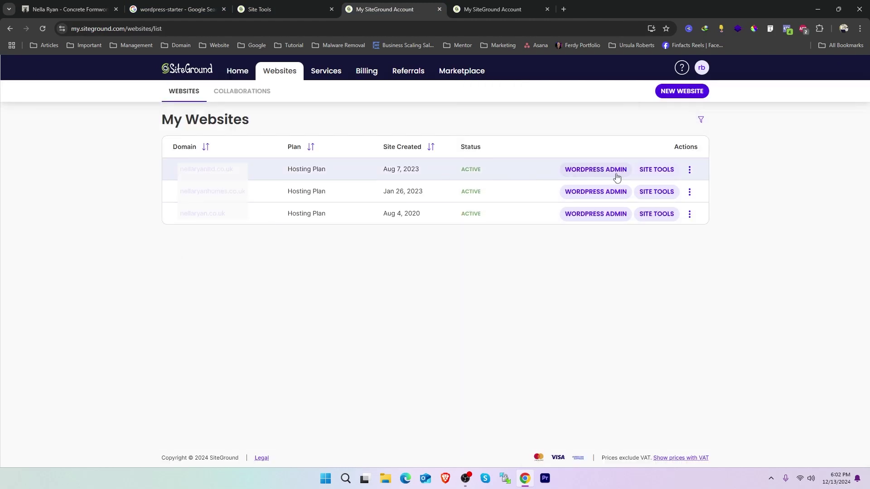
pyautogui.click(590, 172)
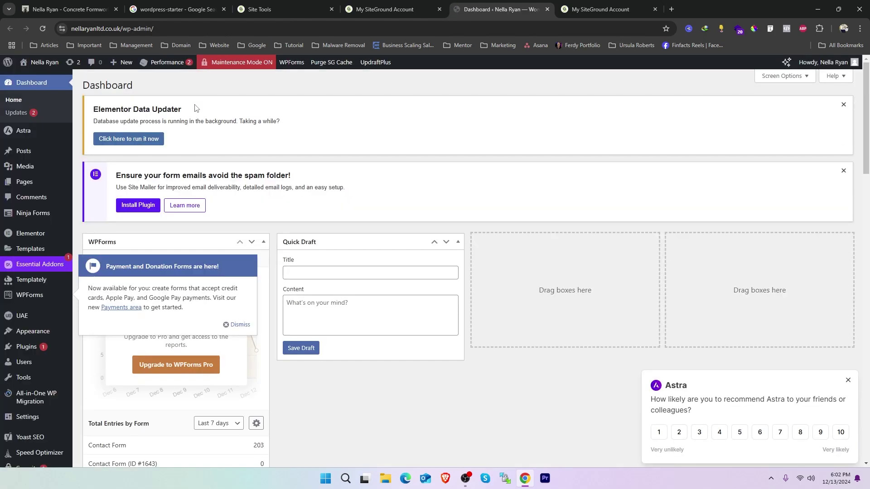
pyautogui.click(848, 382)
# Step: Visit the live site from the WordPress admin and check its home, basement construction, About Us and Contact Us pages
pyautogui.moveTo(39, 62)
pyautogui.click(33, 79)
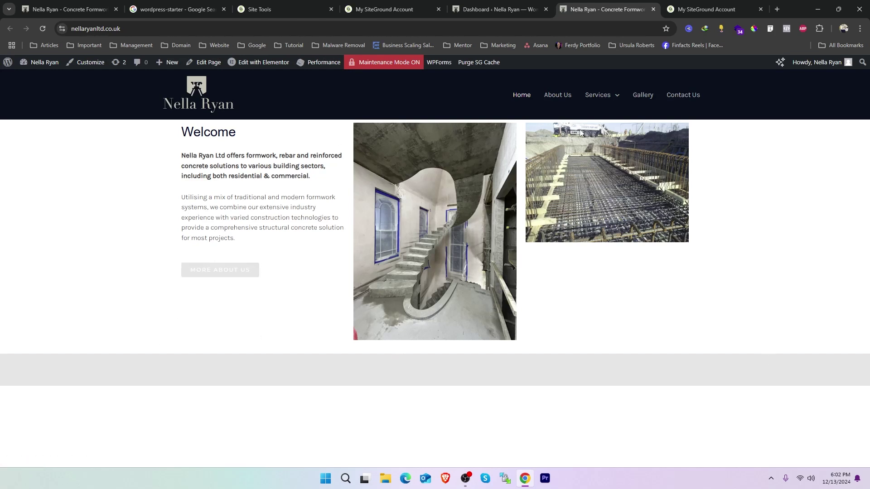
pyautogui.moveTo(602, 95)
pyautogui.click(608, 124)
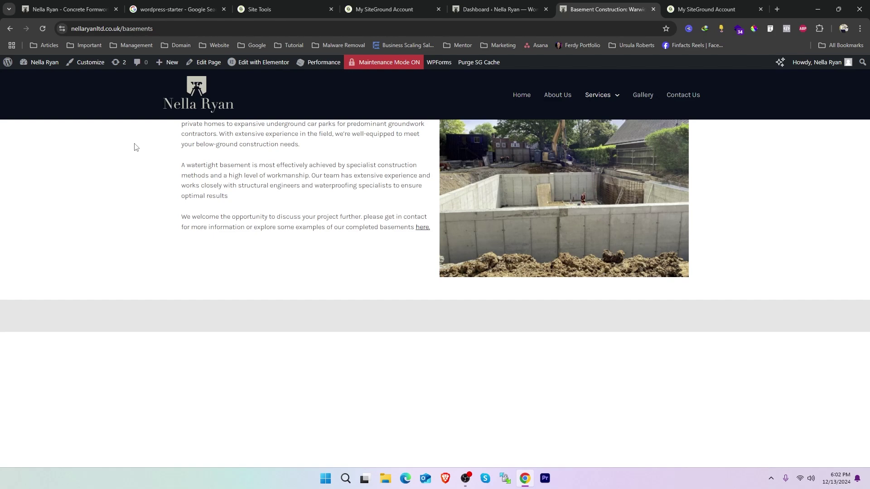
pyautogui.click(555, 97)
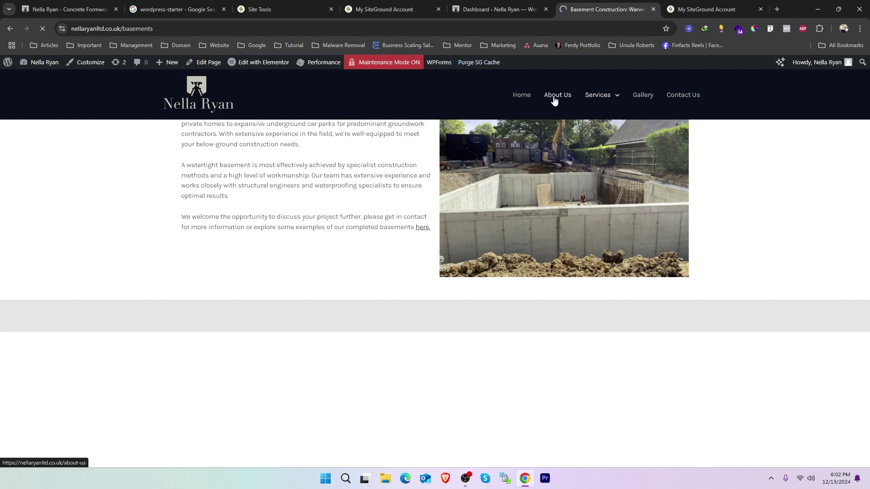
pyautogui.scroll(-1, 486, 291)
pyautogui.scroll(1, 487, 291)
pyautogui.click(694, 97)
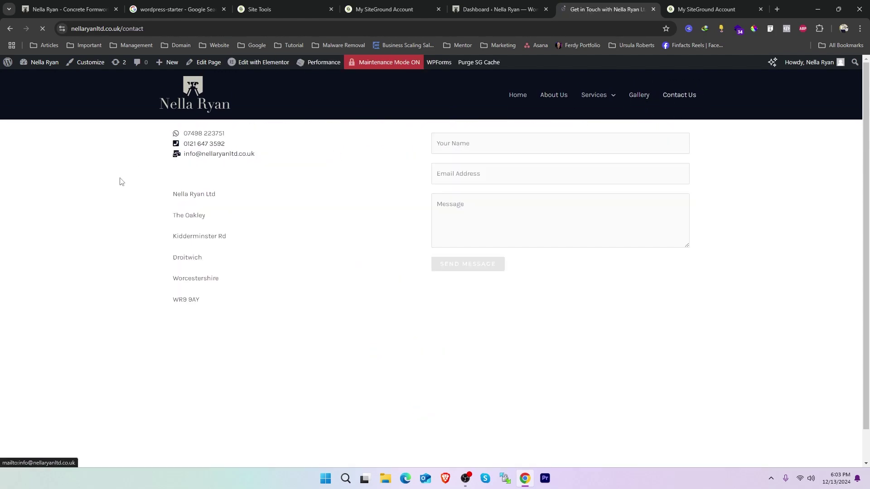
# Step: Browse the site's Gallery page, save the enlarged image 32.jpg to the Downloads folder, and close the image viewer
pyautogui.click(640, 101)
pyautogui.moveTo(604, 117)
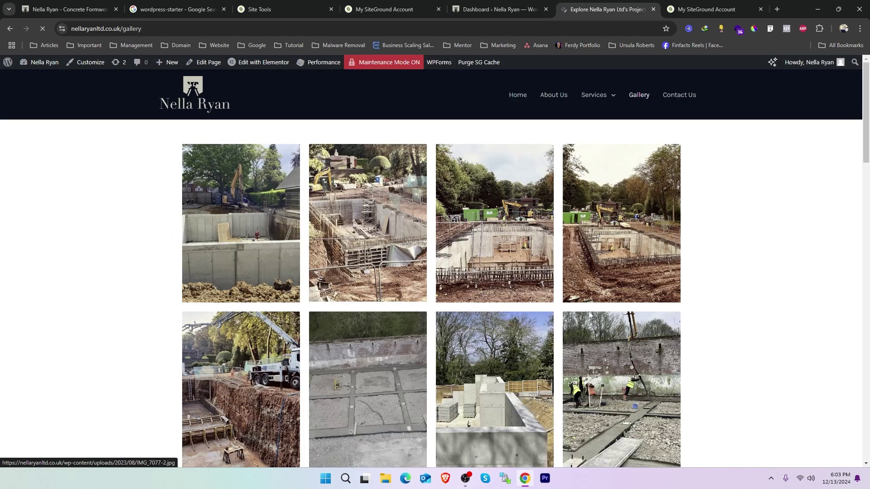
pyautogui.scroll(-7, 519, 247)
pyautogui.scroll(-12, 470, 320)
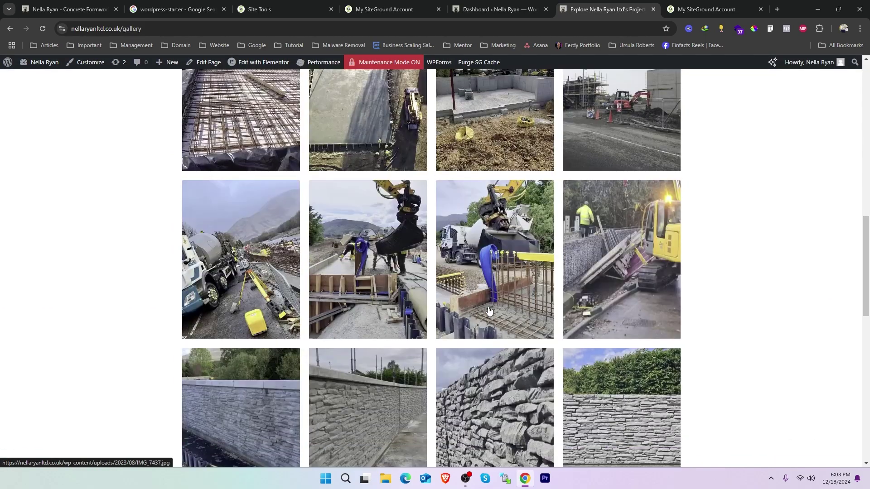
pyautogui.click(498, 283)
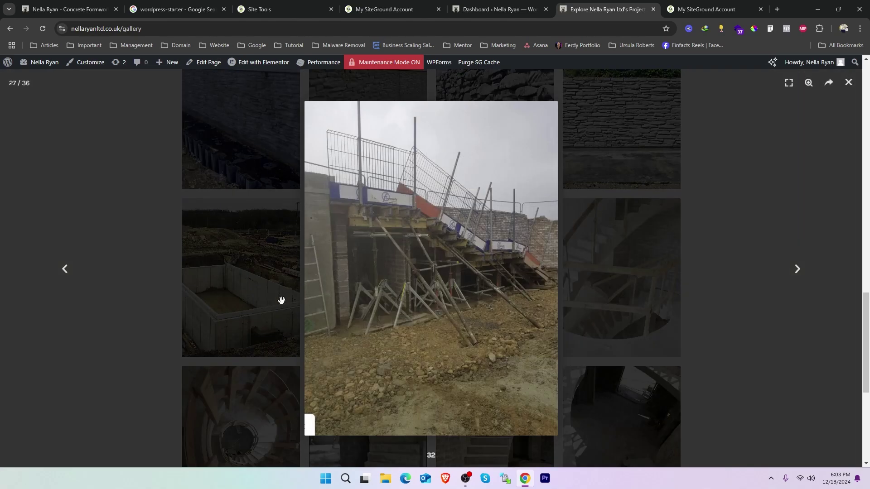
pyautogui.rightClick(443, 204)
pyautogui.click(469, 227)
pyautogui.click(358, 230)
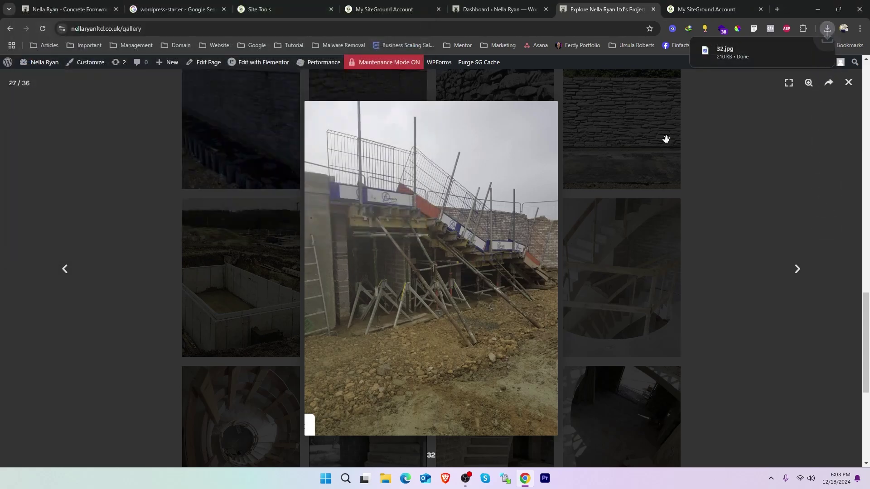
pyautogui.click(848, 82)
# Step: Enlarge the second image in the gallery's first row and save it to Downloads as IMG_8193.jpg
pyautogui.scroll(10, 426, 160)
pyautogui.scroll(10, 426, 159)
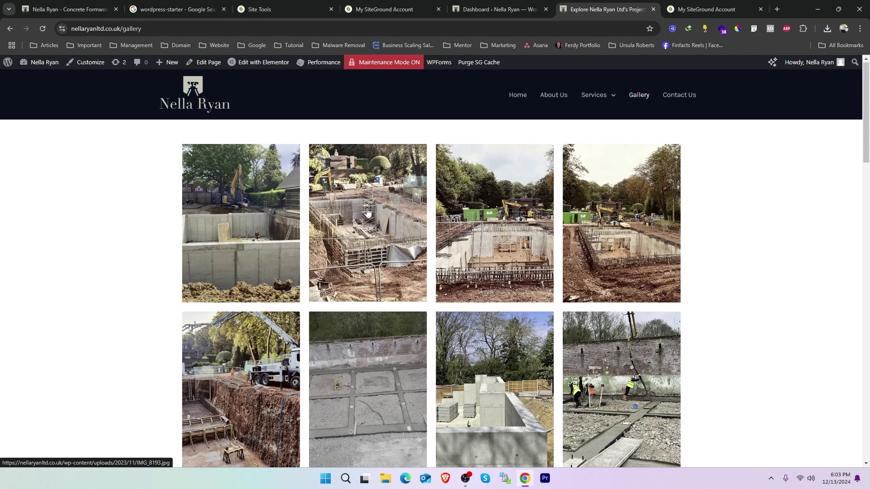
pyautogui.click(367, 212)
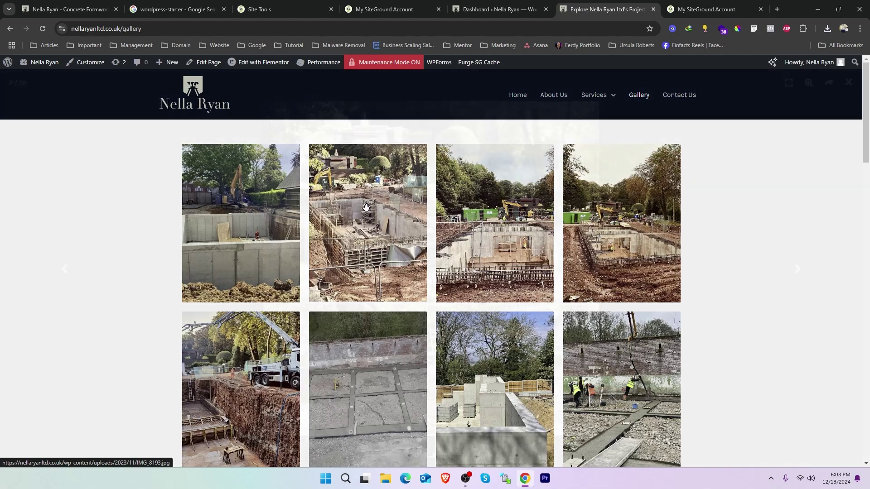
pyautogui.rightClick(500, 179)
pyautogui.click(542, 203)
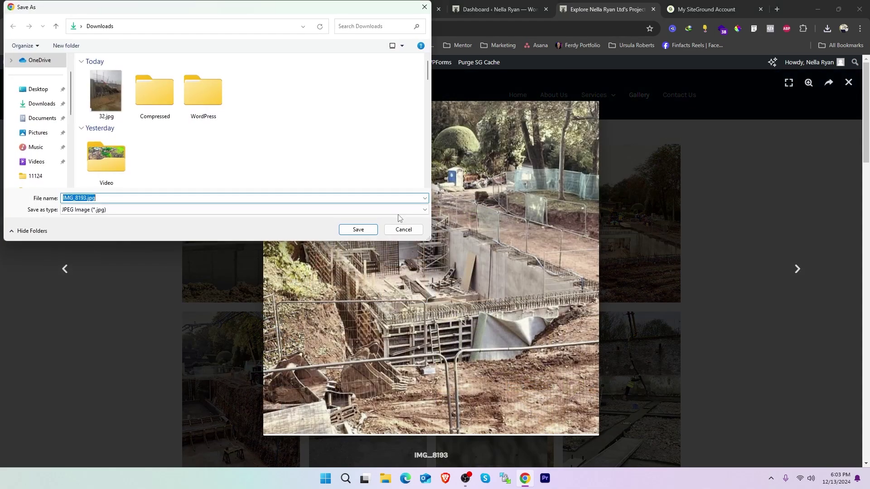
pyautogui.click(354, 231)
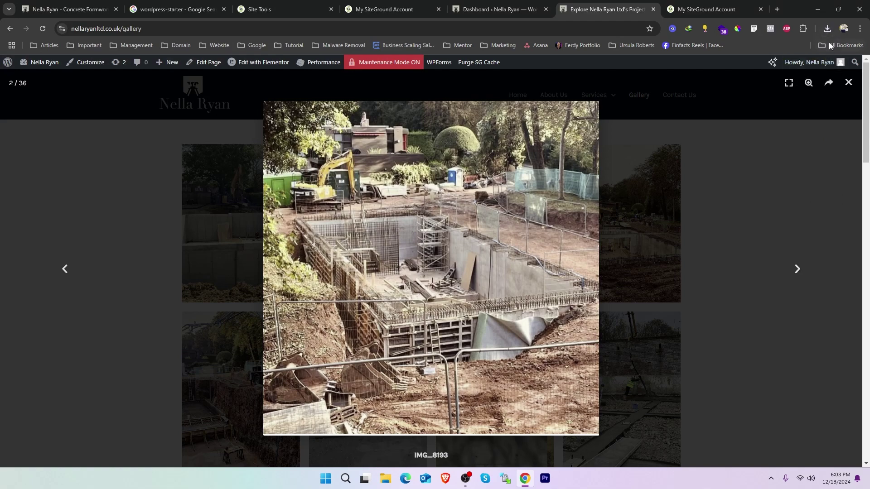
# Step: Check the recent download history, view the gallery's first image, and close the image viewer
pyautogui.click(827, 28)
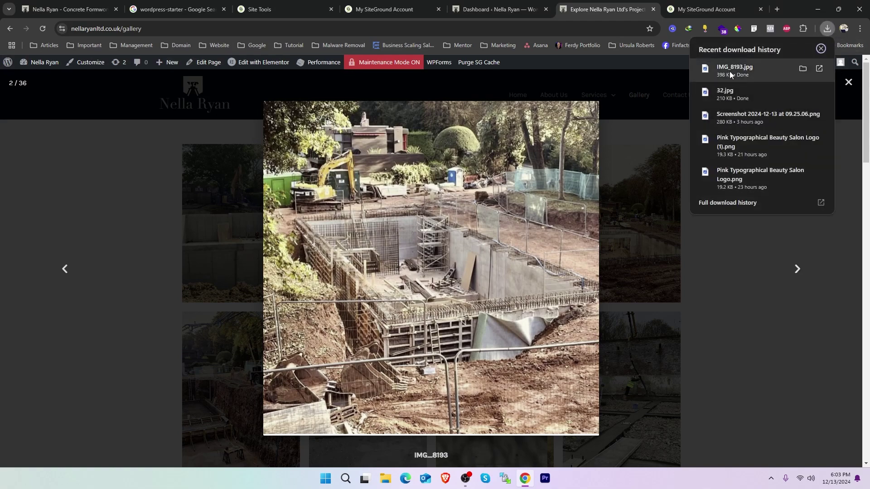
pyautogui.click(821, 48)
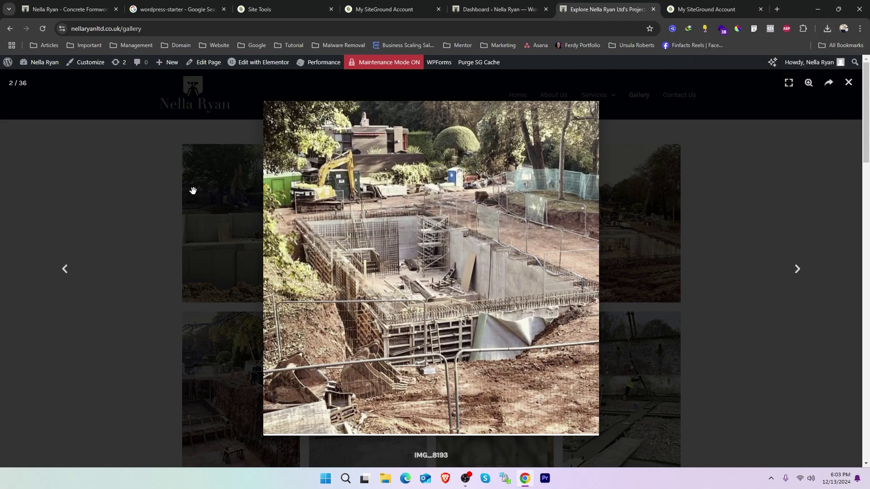
pyautogui.press('Left')
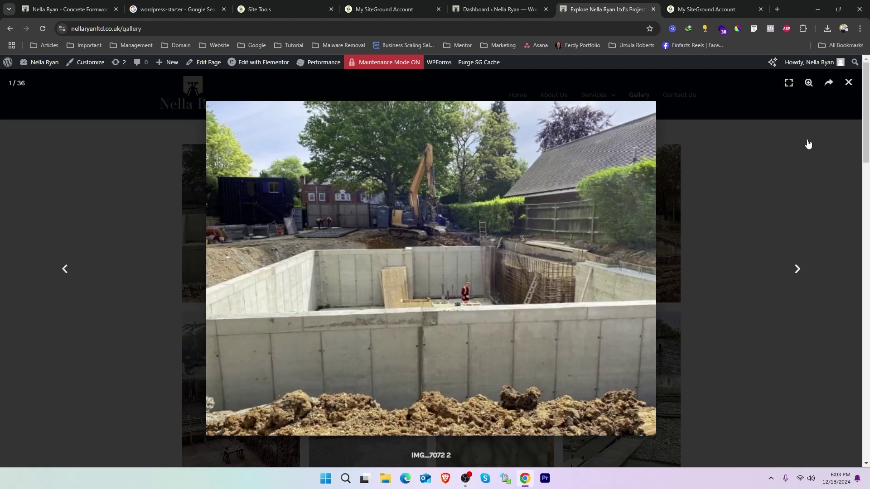
pyautogui.click(848, 84)
# Step: Return to the site's home page and examine its Welcome text and images
pyautogui.click(519, 95)
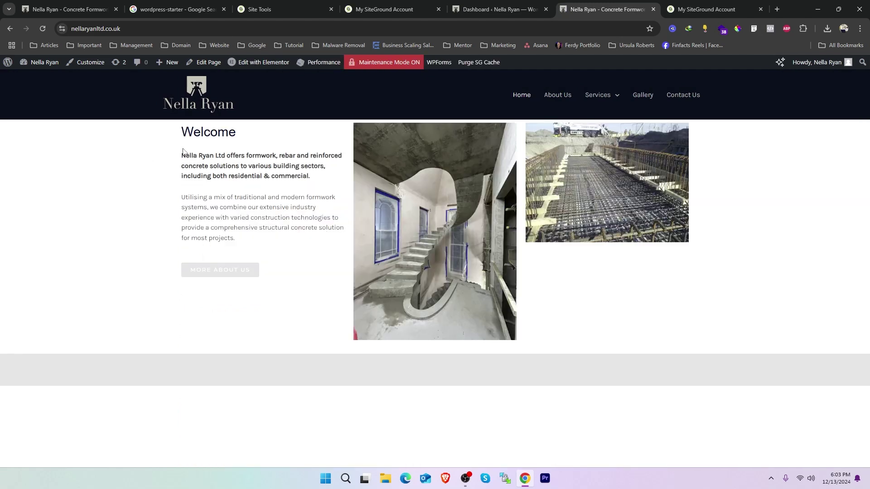
pyautogui.moveTo(183, 149); pyautogui.dragTo(303, 229)
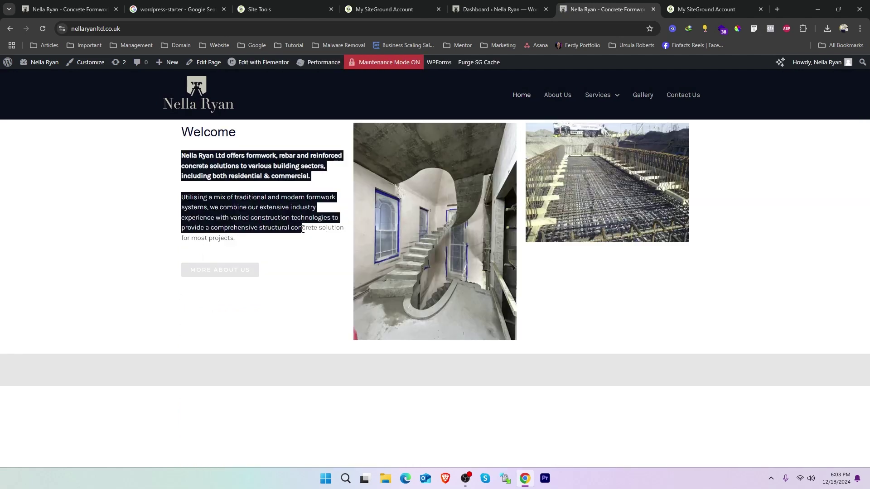
pyautogui.click(629, 393)
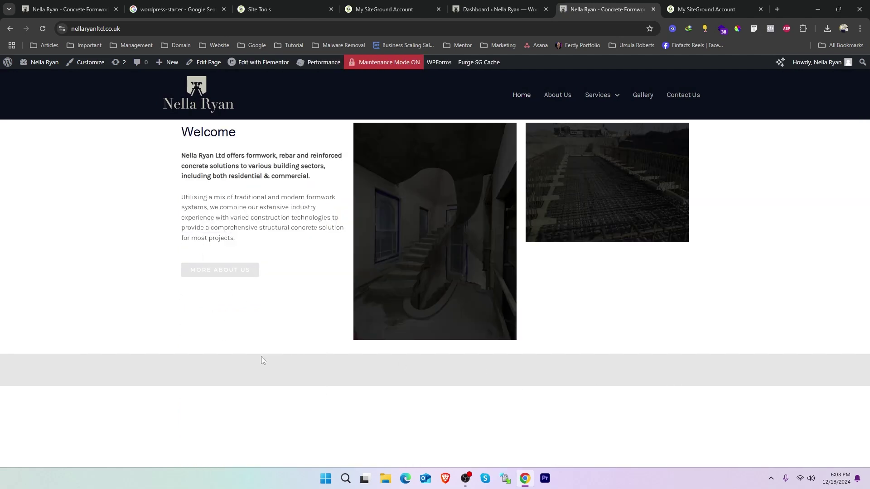
# Step: Return to the WordPress dashboard, examine the Elementor Data Updater notice, and dismiss the WPForms "Payment and Donation Forms are here!" pop-up
pyautogui.click(506, 4)
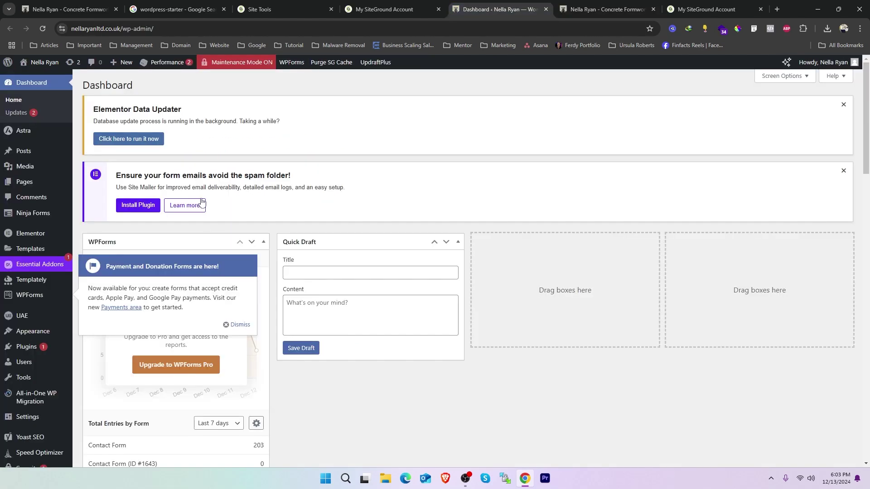
pyautogui.moveTo(182, 110); pyautogui.dragTo(102, 108)
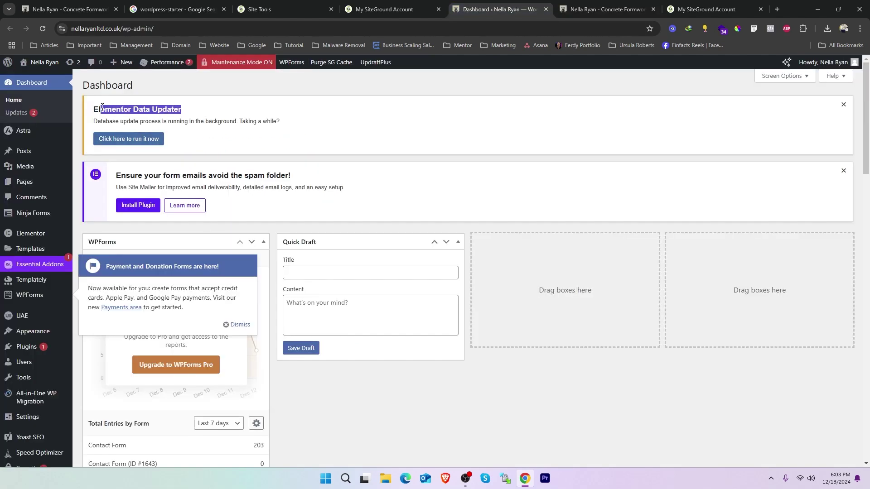
pyautogui.moveTo(2, 407)
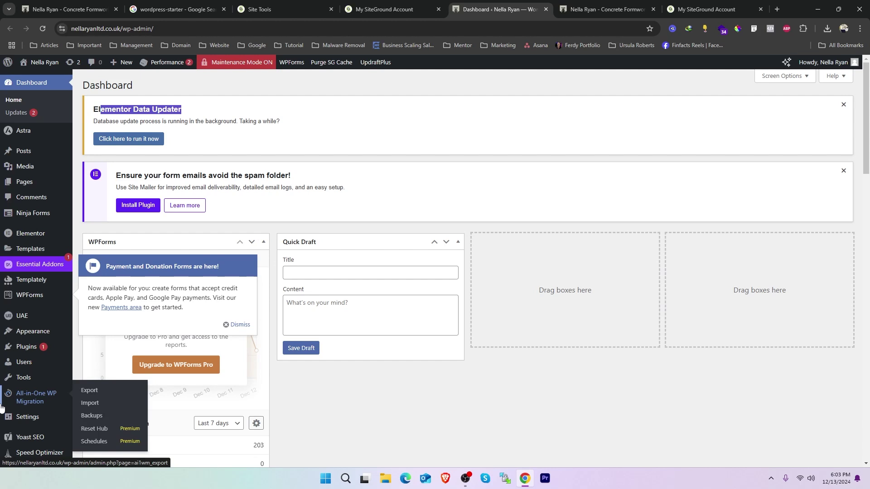
pyautogui.click(231, 325)
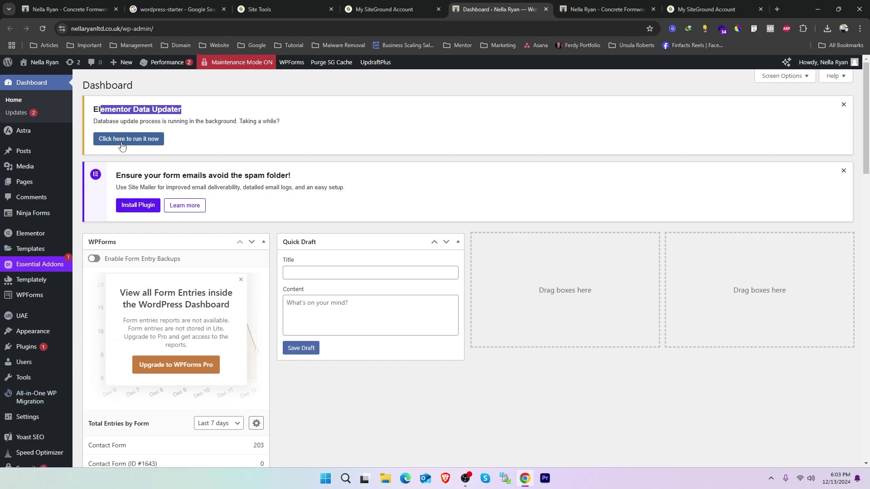
# Step: Open the installed plugins list and examine which plugins are inactive, including Security Optimizer, SiteGround Central, Solid Security Basic and WPCode Lite
pyautogui.click(25, 347)
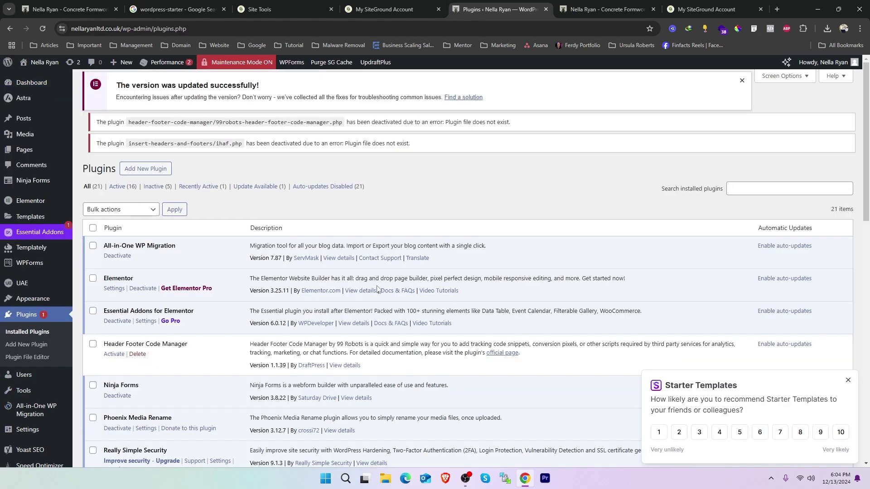
pyautogui.scroll(-1, 377, 289)
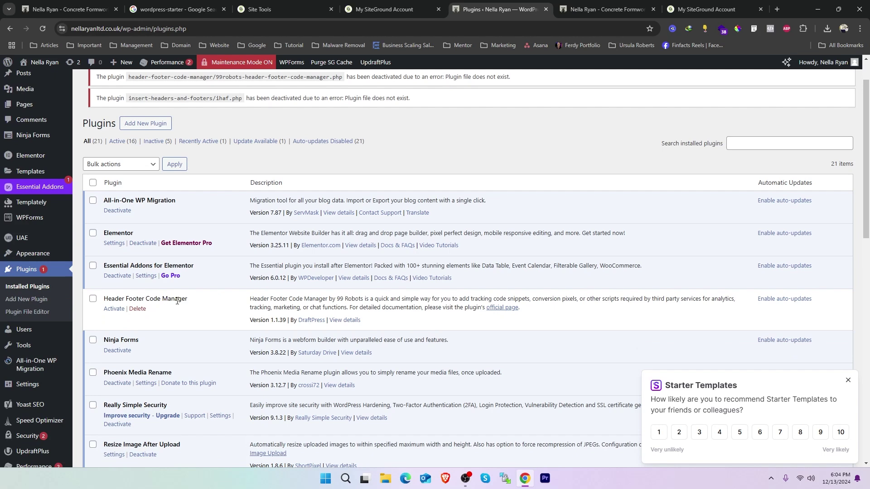
pyautogui.scroll(-1, 262, 300)
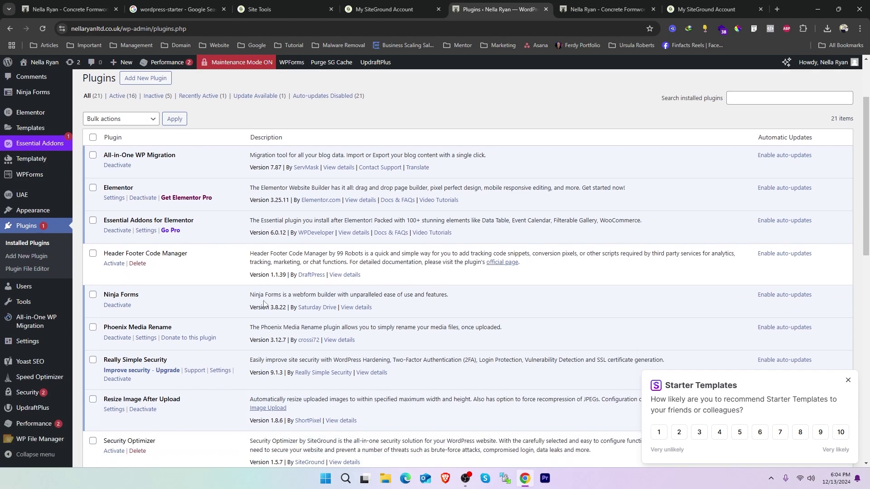
pyautogui.scroll(-3, 264, 304)
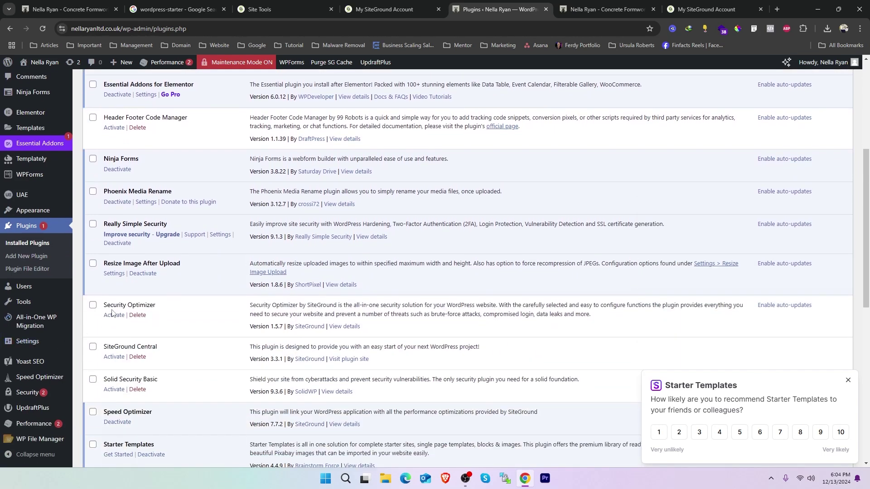
pyautogui.moveTo(164, 309); pyautogui.dragTo(104, 307)
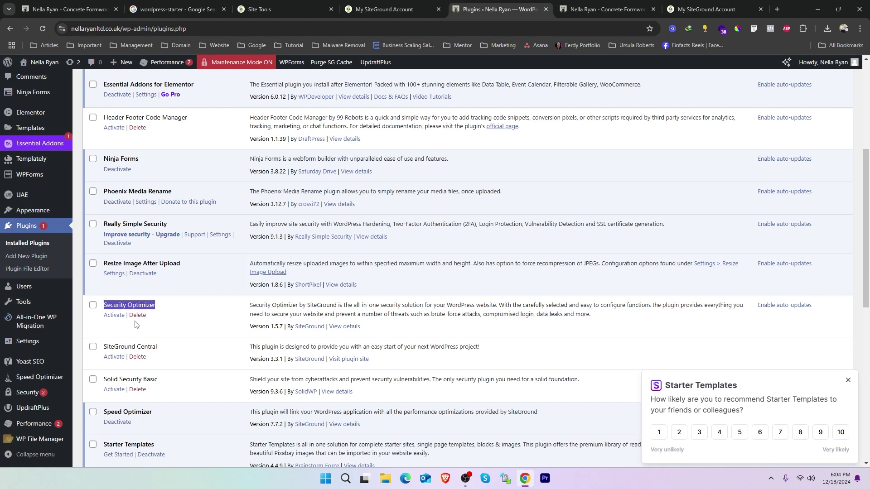
pyautogui.moveTo(164, 350); pyautogui.dragTo(103, 350)
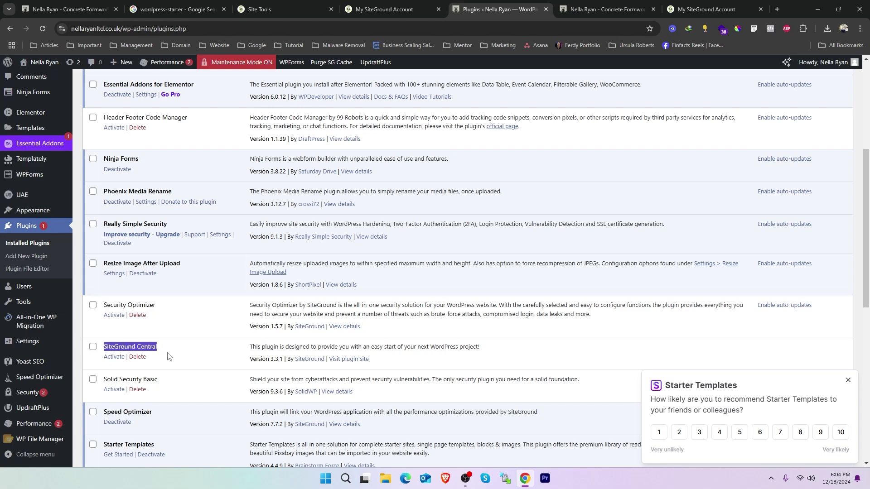
pyautogui.moveTo(164, 385); pyautogui.dragTo(108, 380)
pyautogui.scroll(-6, 175, 378)
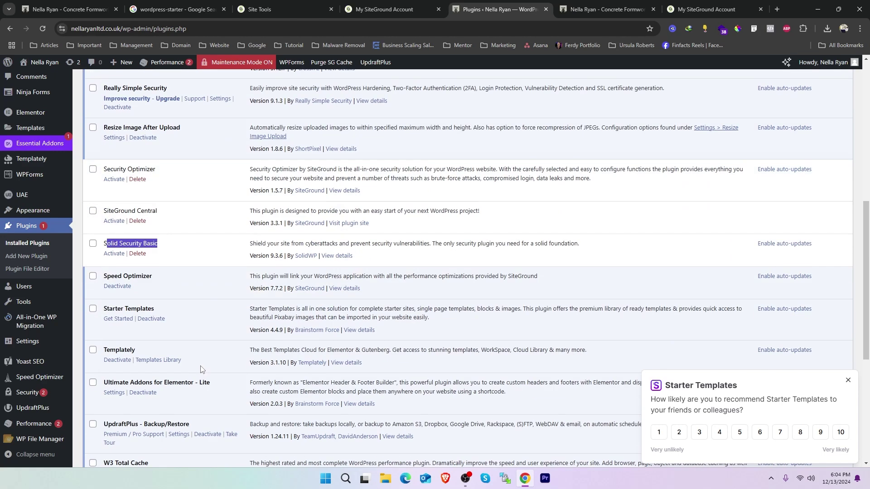
pyautogui.scroll(-2, 230, 360)
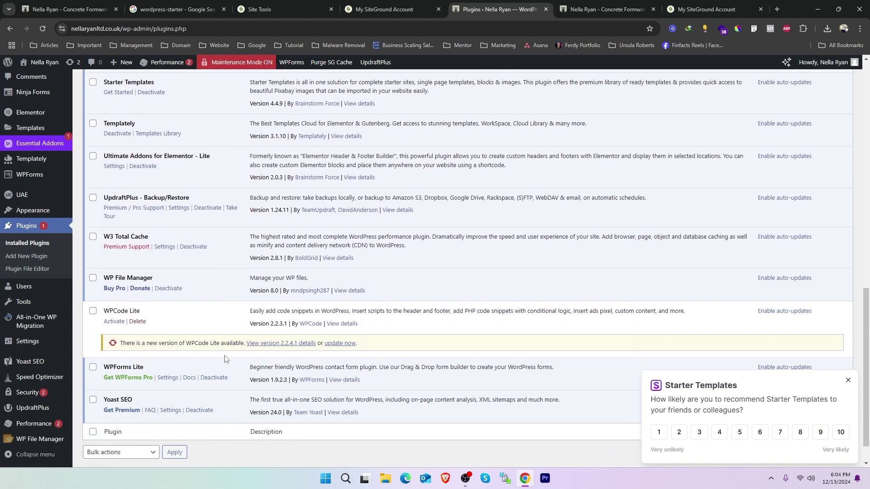
pyautogui.moveTo(133, 310); pyautogui.dragTo(105, 312)
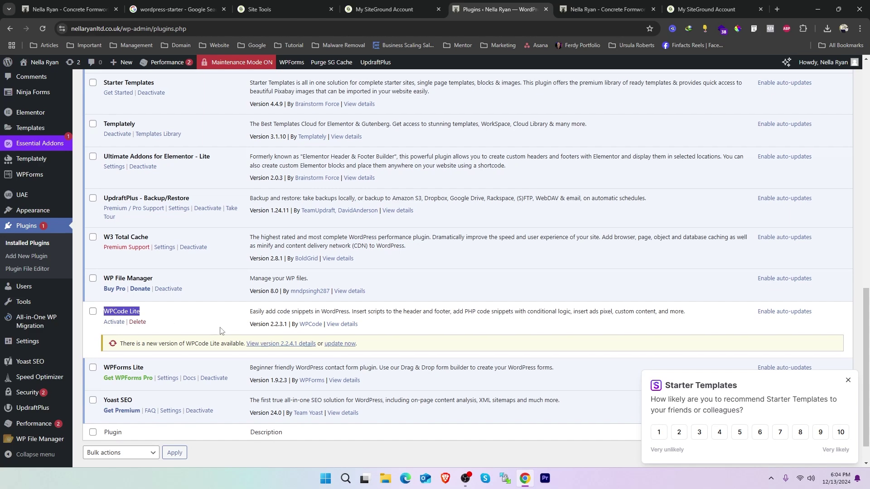
# Step: Activate the Header Footer Code Manager plugin
pyautogui.scroll(12, 220, 331)
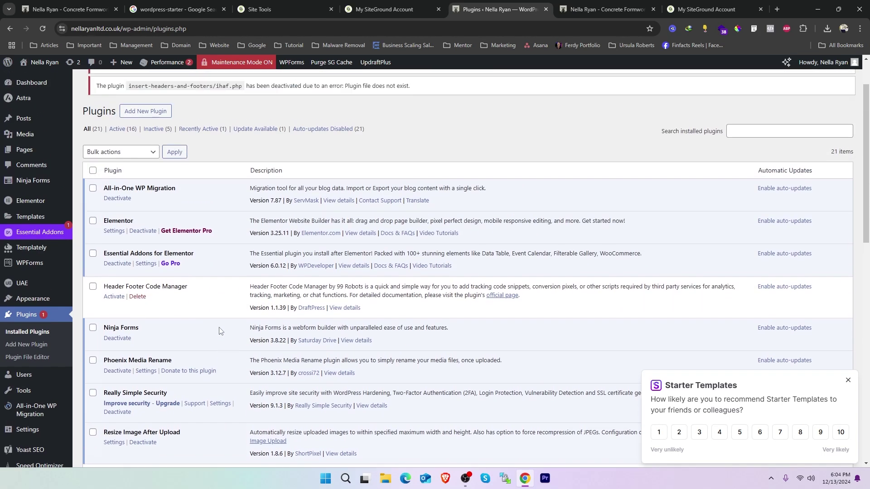
pyautogui.scroll(1, 220, 330)
pyautogui.moveTo(196, 303); pyautogui.dragTo(105, 301)
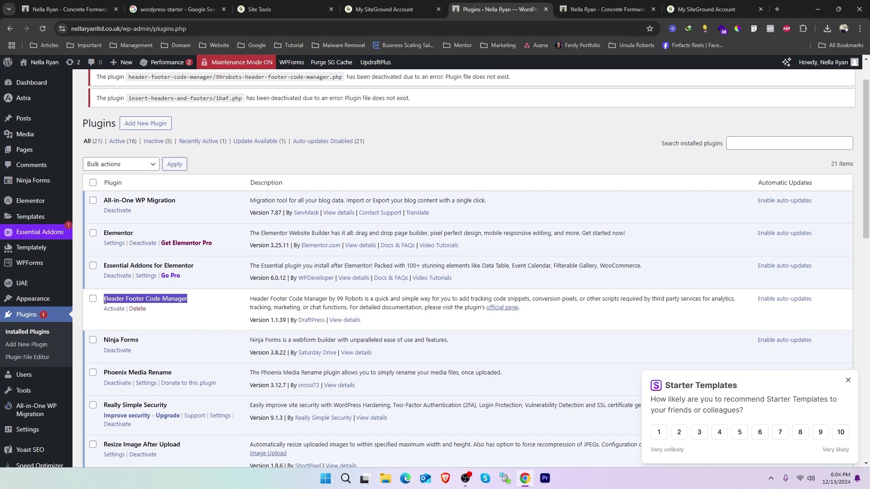
pyautogui.scroll(-2, 227, 327)
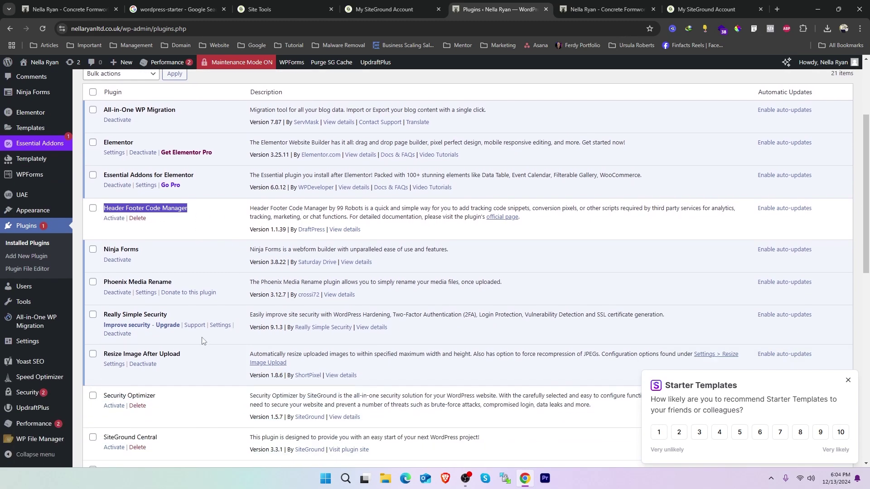
pyautogui.click(114, 220)
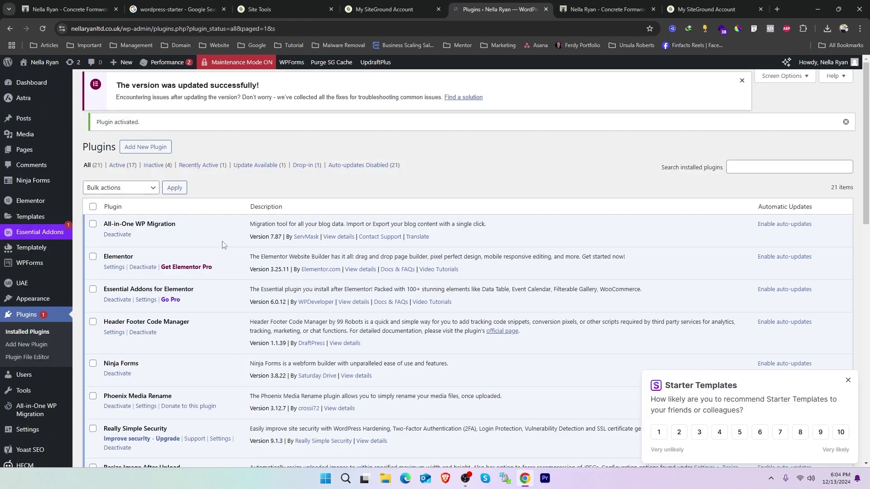
# Step: Open the Header Footer Code Manager snippets and examine the page assignment, settings and code of snippet 1
pyautogui.scroll(-5, 222, 245)
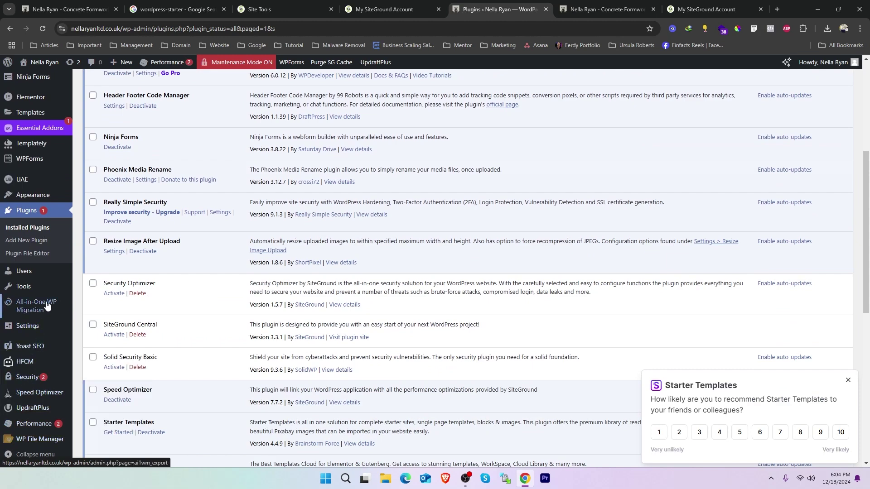
pyautogui.click(111, 107)
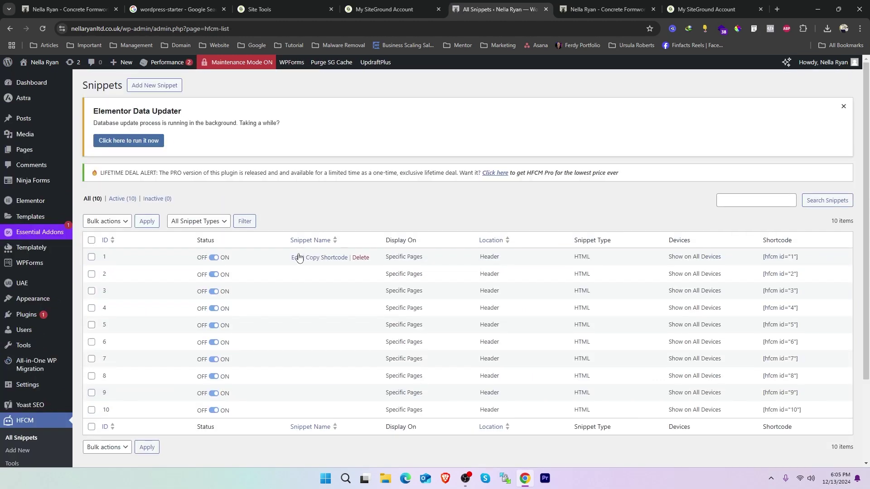
pyautogui.click(297, 257)
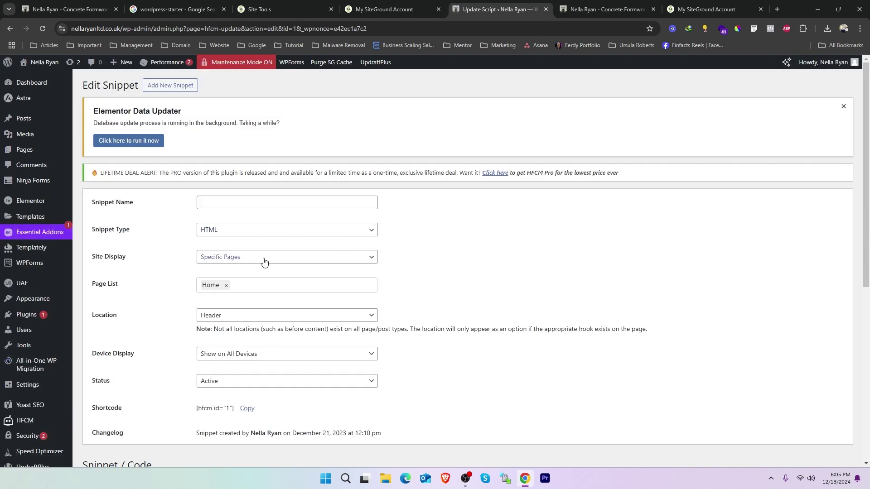
pyautogui.scroll(-1, 467, 269)
pyautogui.scroll(-1, 467, 269)
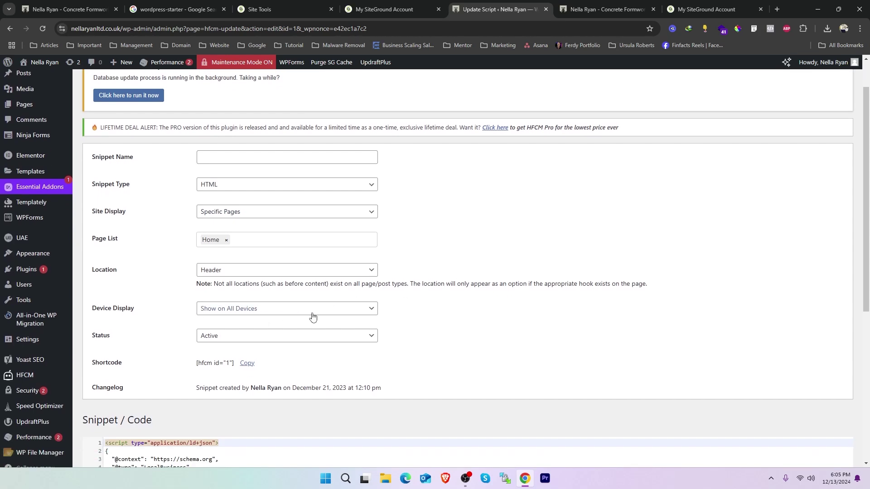
pyautogui.scroll(-1, 529, 265)
pyautogui.scroll(-3, 529, 265)
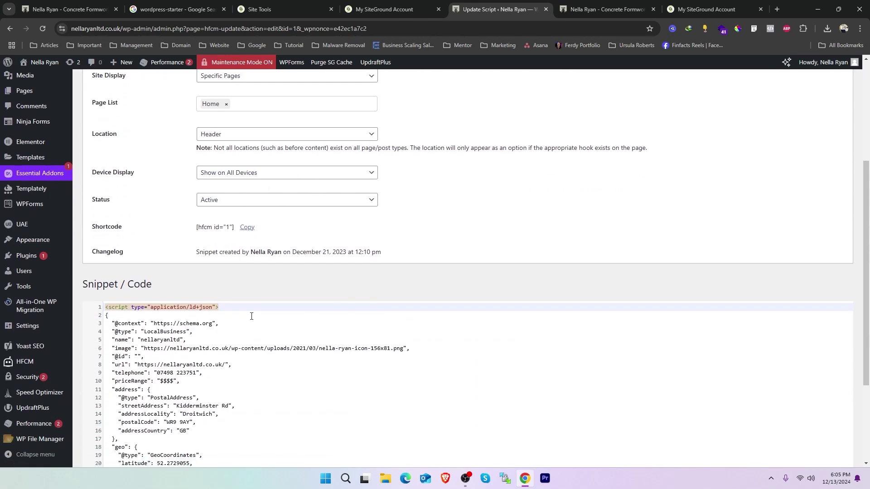
pyautogui.scroll(-1, 243, 316)
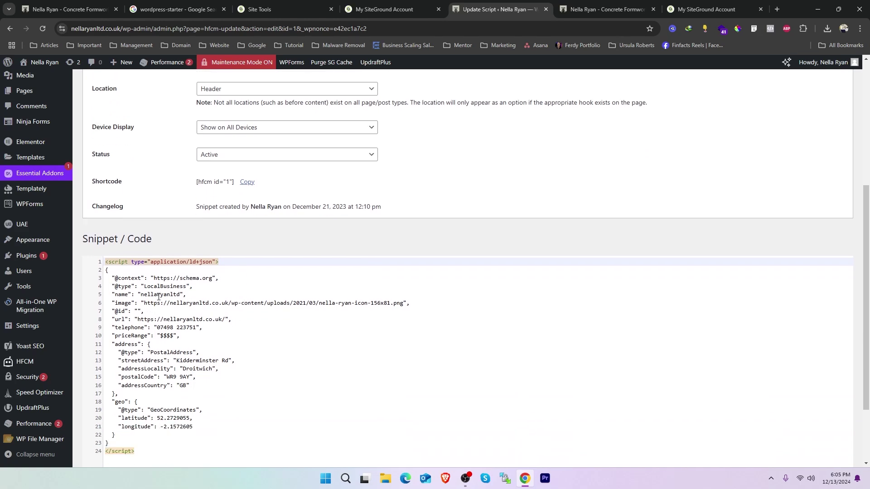
pyautogui.click(194, 296)
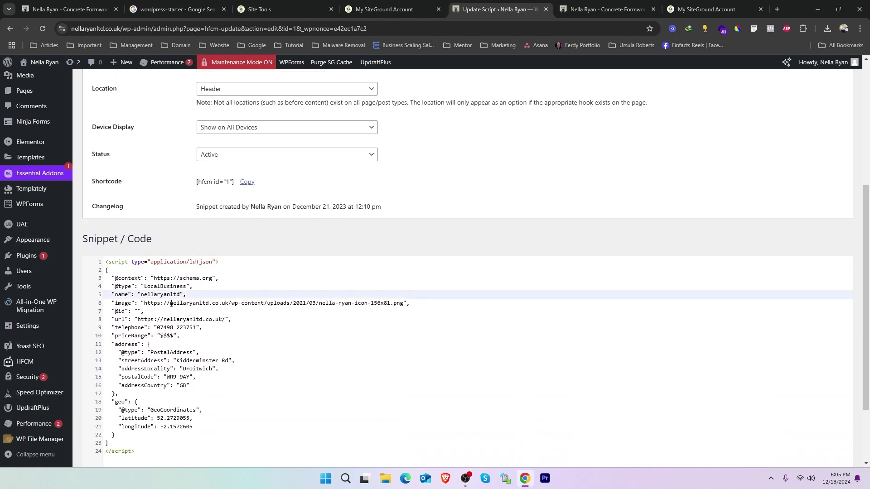
pyautogui.click(193, 303)
pyautogui.moveTo(437, 307); pyautogui.dragTo(172, 303)
pyautogui.scroll(5, 32, 217)
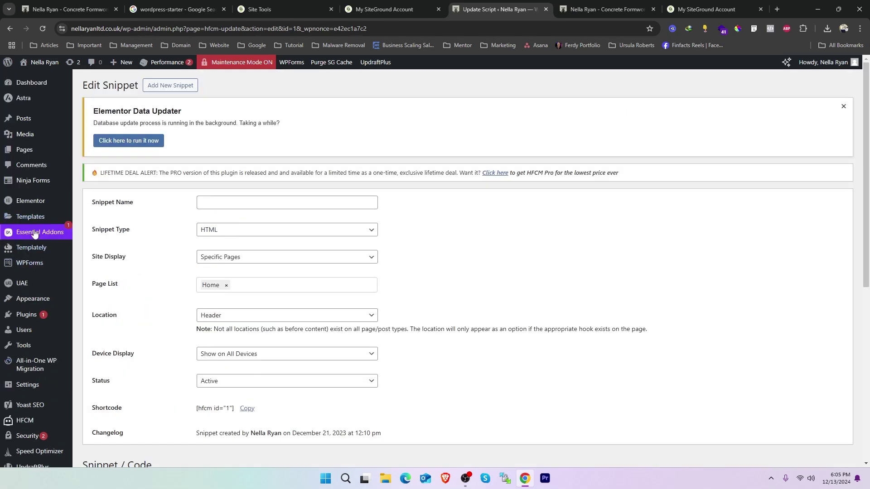
# Step: Go back to the snippets list, examine the settings and code of snippet 6, and return to the list
pyautogui.click(9, 28)
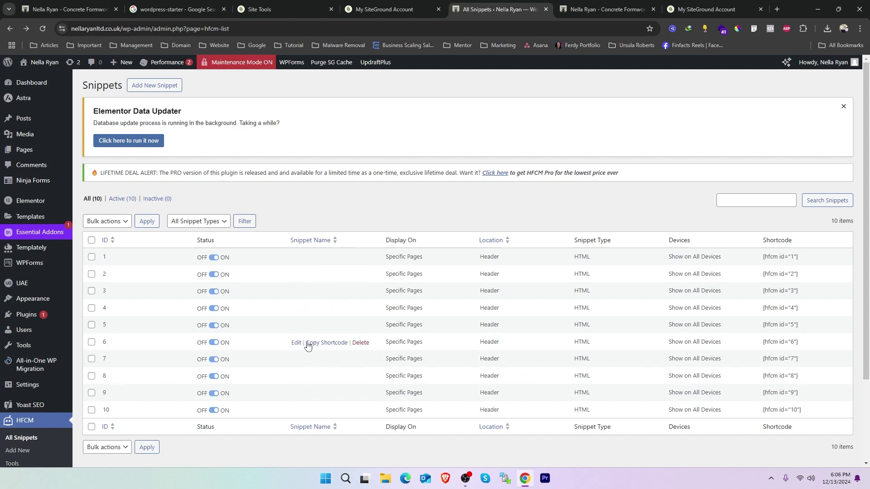
pyautogui.click(296, 343)
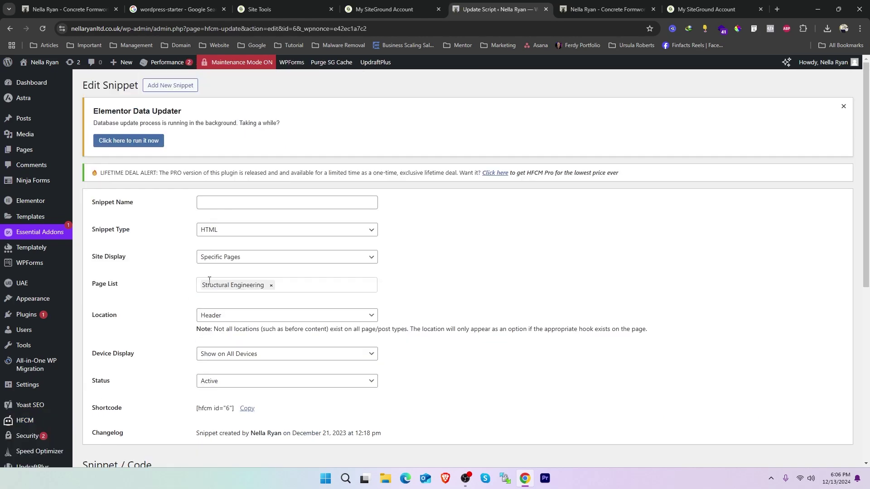
pyautogui.scroll(-1, 459, 208)
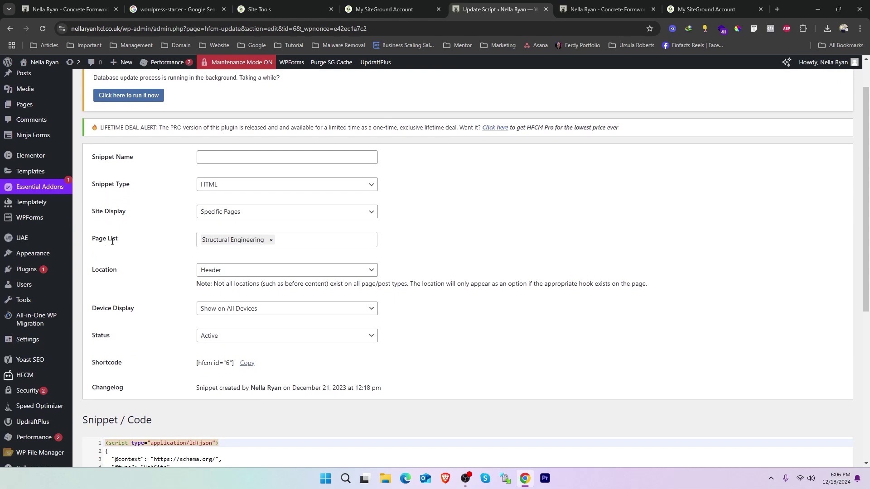
pyautogui.moveTo(130, 186); pyautogui.dragTo(98, 185)
pyautogui.scroll(-3, 307, 320)
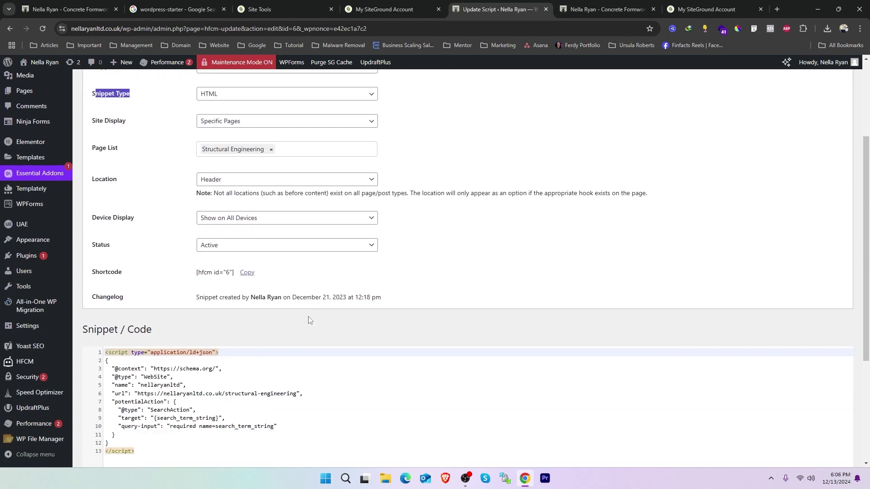
pyautogui.scroll(4, 250, 331)
pyautogui.scroll(-6, 249, 331)
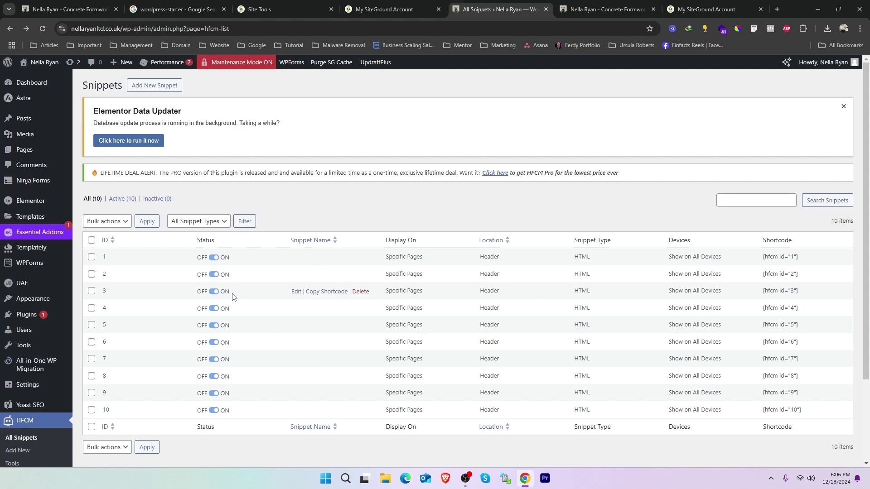
# Step: Reopen the installed plugins list, review all its entries, and dismiss the Starter Templates recommendation survey
pyautogui.scroll(-2, 7, 385)
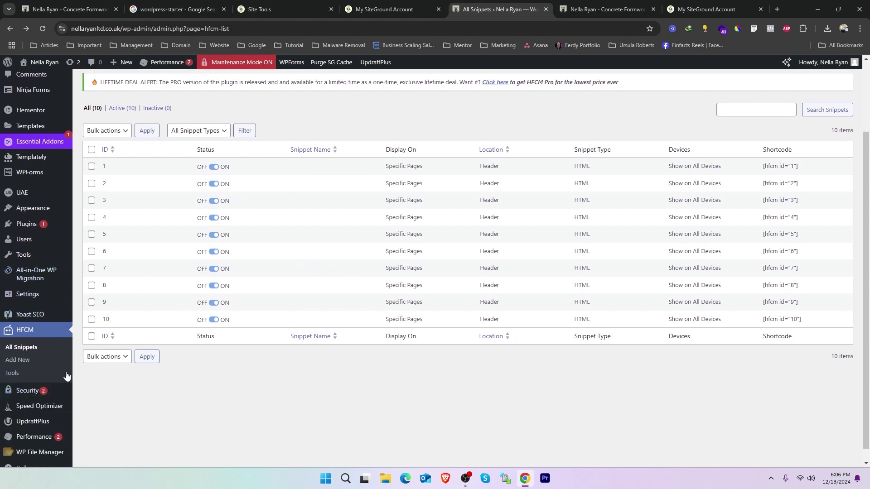
pyautogui.click(80, 225)
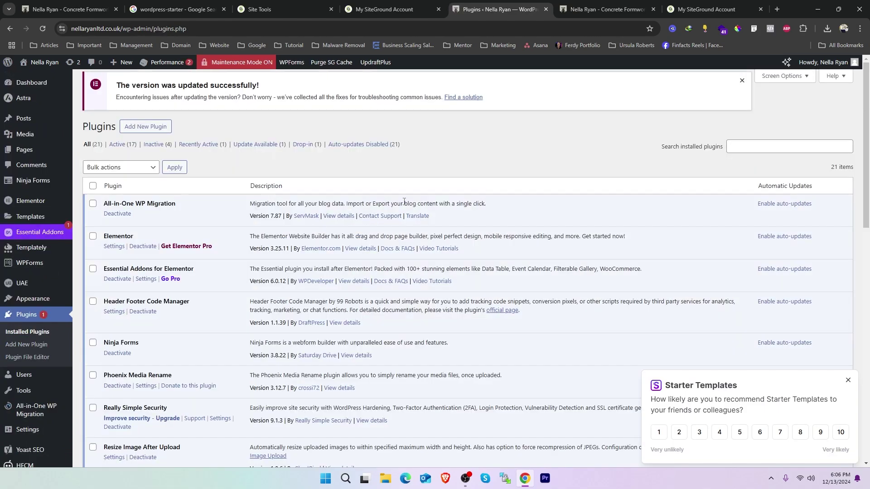
pyautogui.scroll(-6, 404, 201)
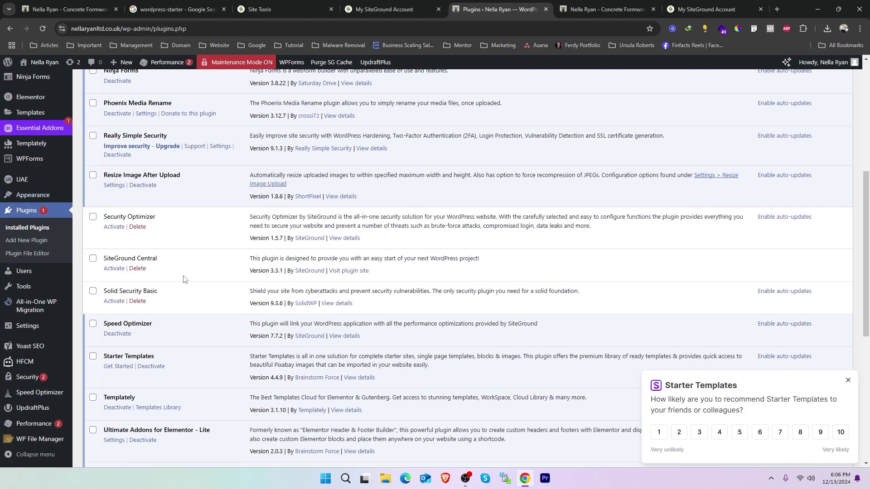
pyautogui.scroll(-7, 184, 280)
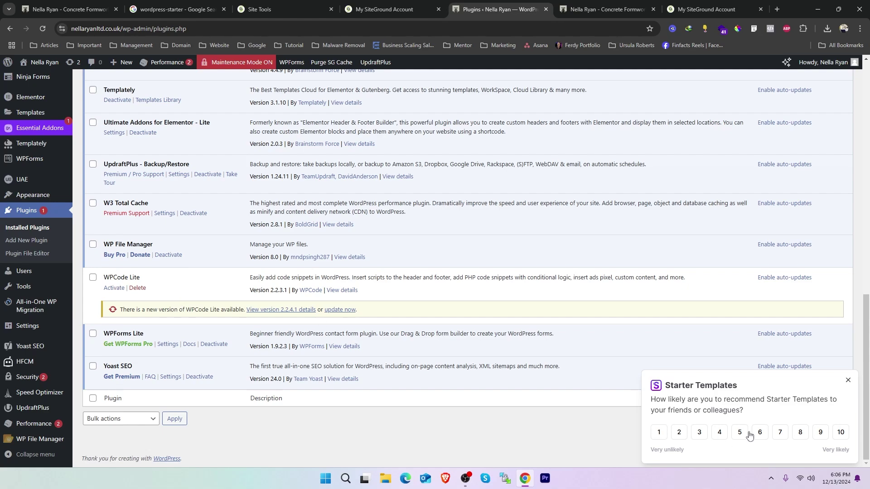
pyautogui.click(848, 380)
pyautogui.scroll(13, 408, 227)
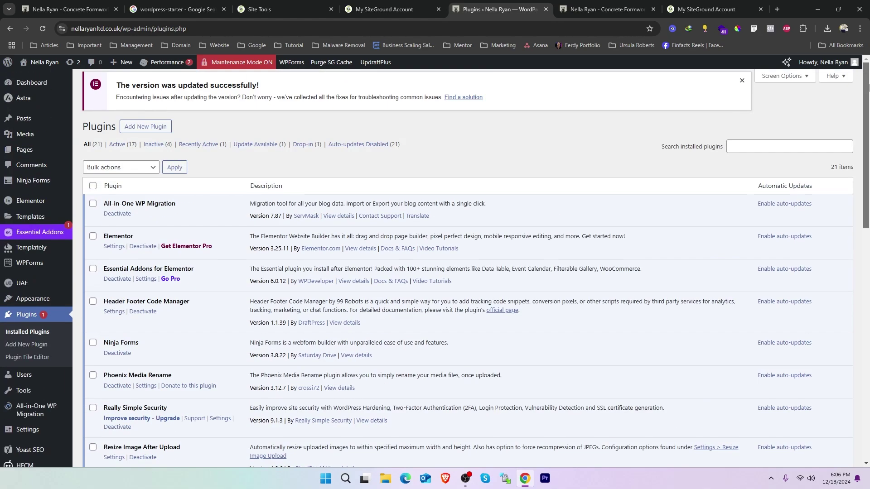
# Step: Open the WordPress dashboard home and dismiss the Elementor Data Updater and transactional email deliverability notices
pyautogui.click(39, 80)
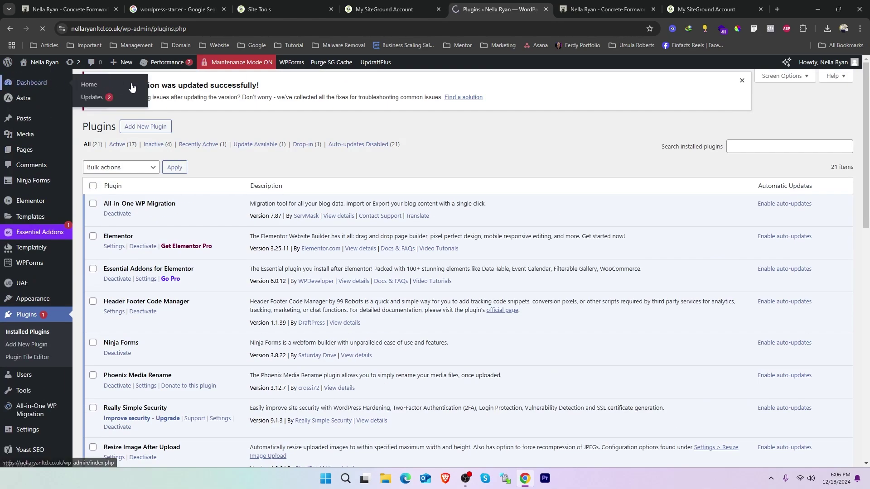
pyautogui.moveTo(190, 110); pyautogui.dragTo(98, 108)
pyautogui.click(130, 148)
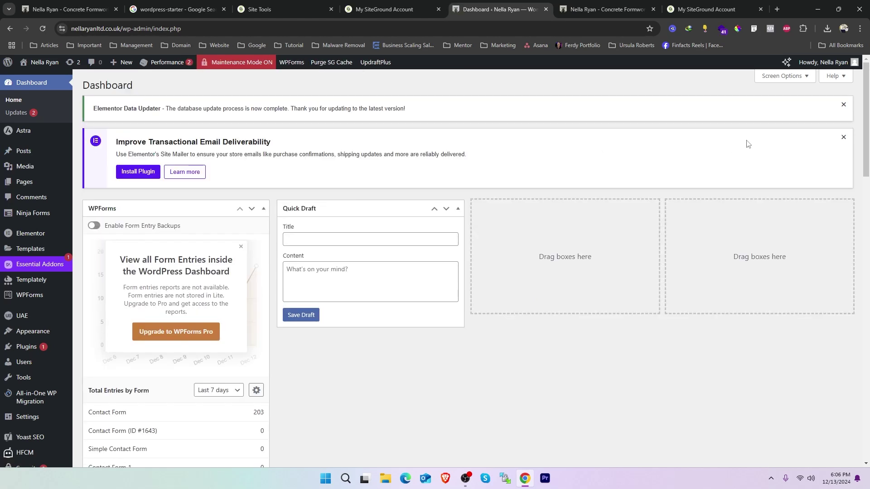
pyautogui.click(843, 137)
pyautogui.click(843, 104)
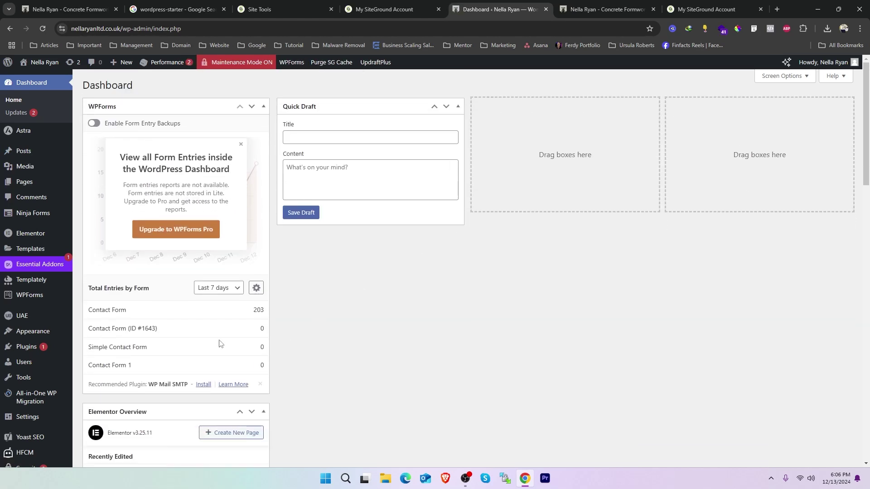
# Step: Reload the live site's homepage, check the Services overview and its individual service pages, and return to the homepage
pyautogui.hotkey('ctrl', 'Tab')
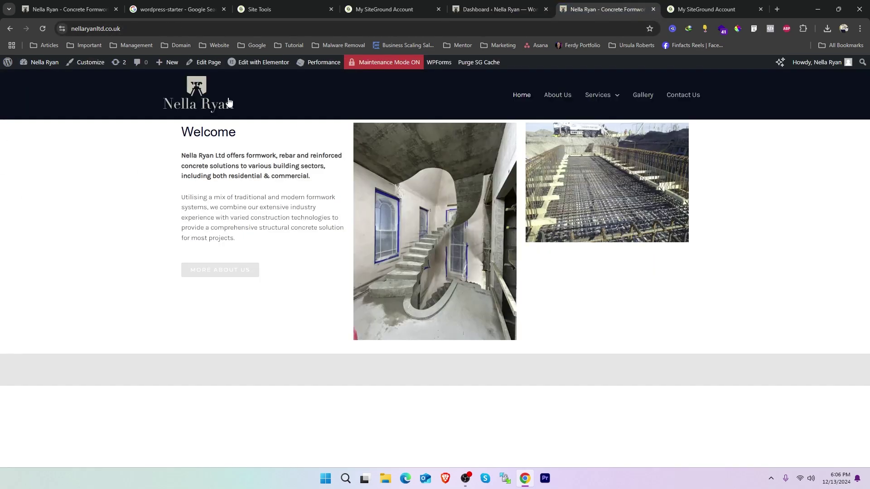
pyautogui.press('F5')
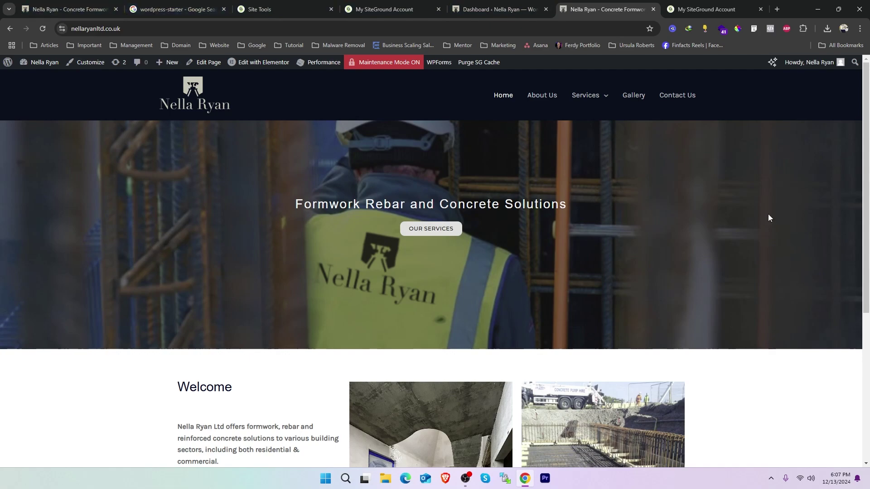
pyautogui.moveTo(867, 118); pyautogui.dragTo(868, 166)
pyautogui.click(443, 233)
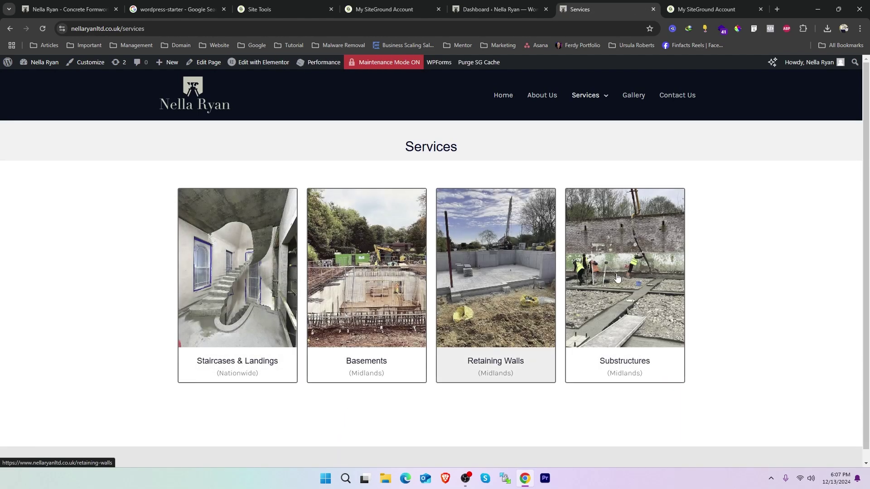
pyautogui.scroll(-1, 522, 272)
pyautogui.click(275, 287)
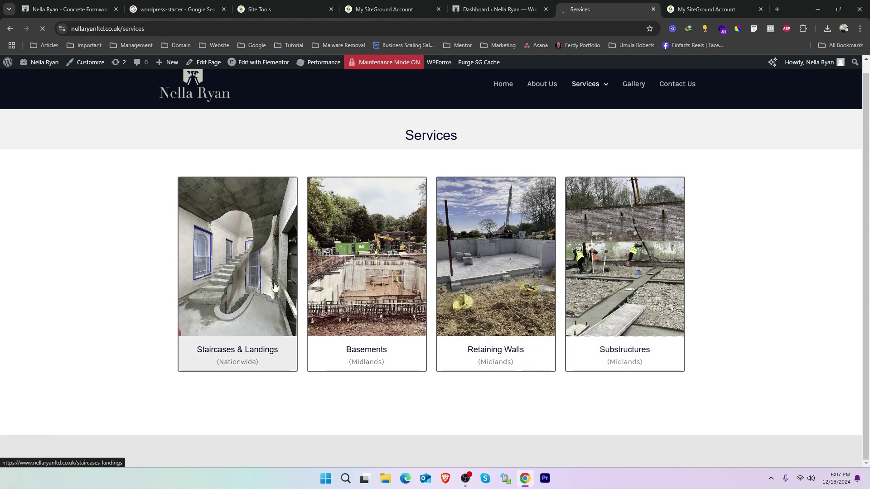
pyautogui.scroll(-1, 359, 255)
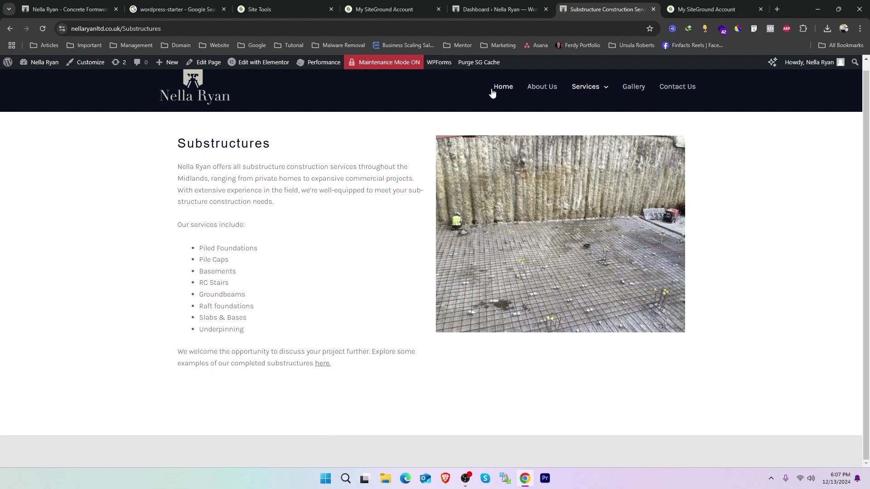
pyautogui.click(203, 87)
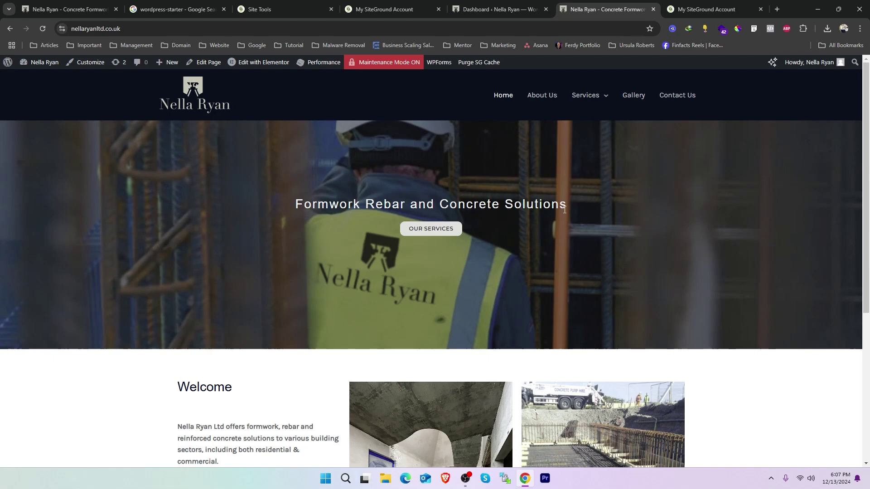
pyautogui.moveTo(519, 202); pyautogui.dragTo(304, 199)
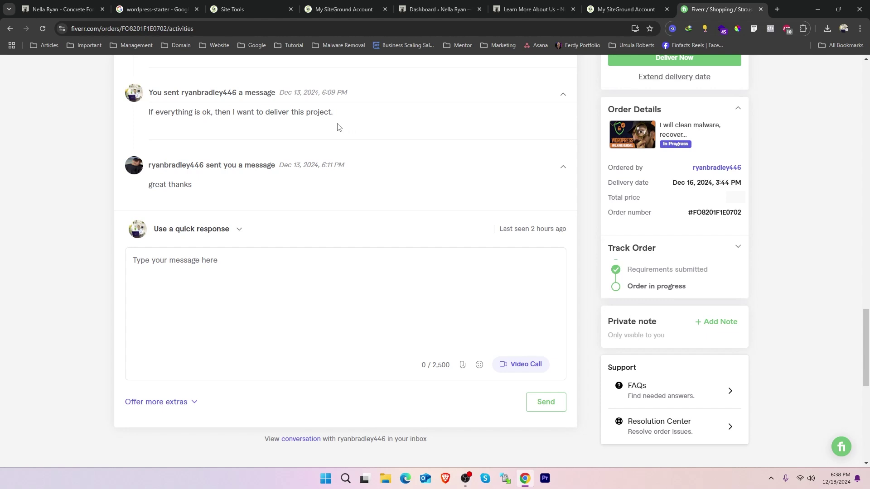
# Step: Switch to the Fiverr order, review the latest messages, and prepare a delivery message saying the website was cleaned and rechecked manually and with tools
pyautogui.moveTo(336, 117); pyautogui.dragTo(150, 113)
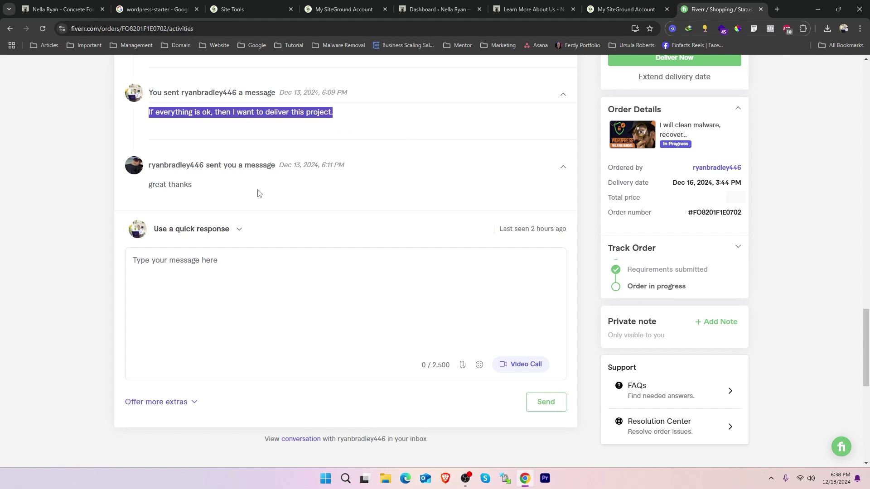
pyautogui.moveTo(202, 191); pyautogui.dragTo(128, 192)
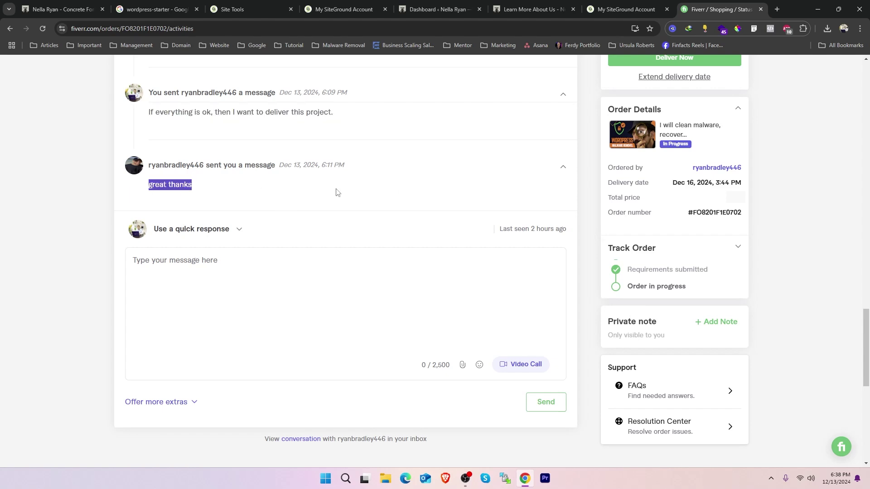
pyautogui.scroll(3, 460, 275)
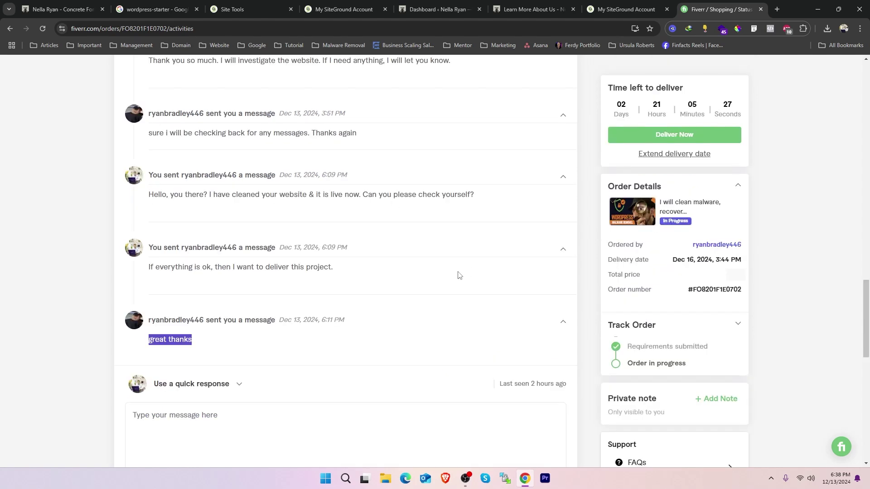
pyautogui.click(658, 135)
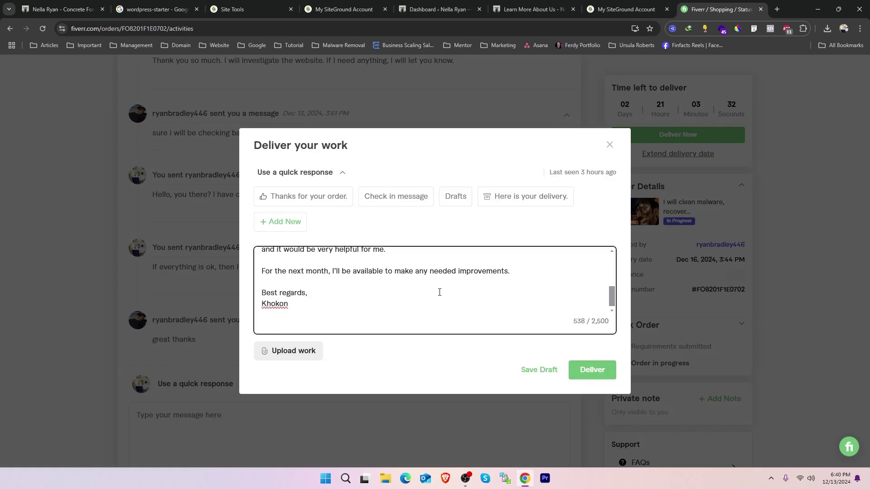
pyautogui.scroll(5, 437, 292)
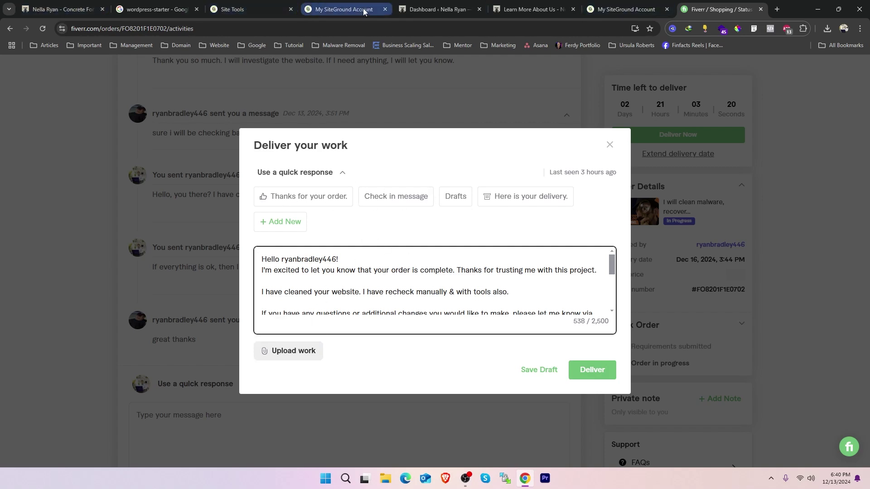
# Step: Go back to the live website, open its homepage and capture a screenshot of the page as proof of work
pyautogui.click(530, 9)
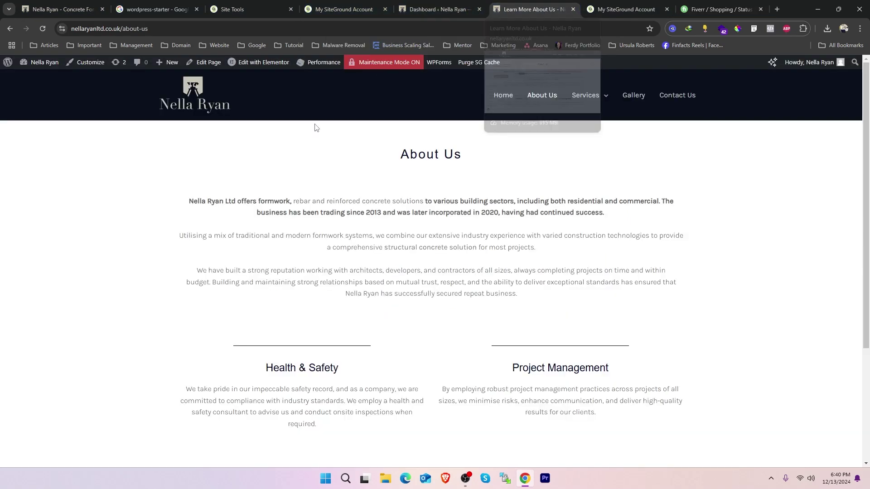
pyautogui.click(197, 106)
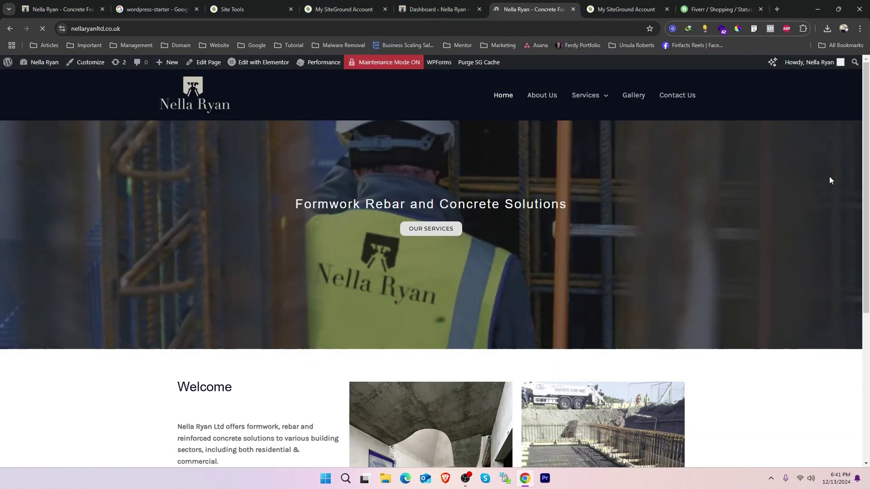
pyautogui.press('super+shift+s')
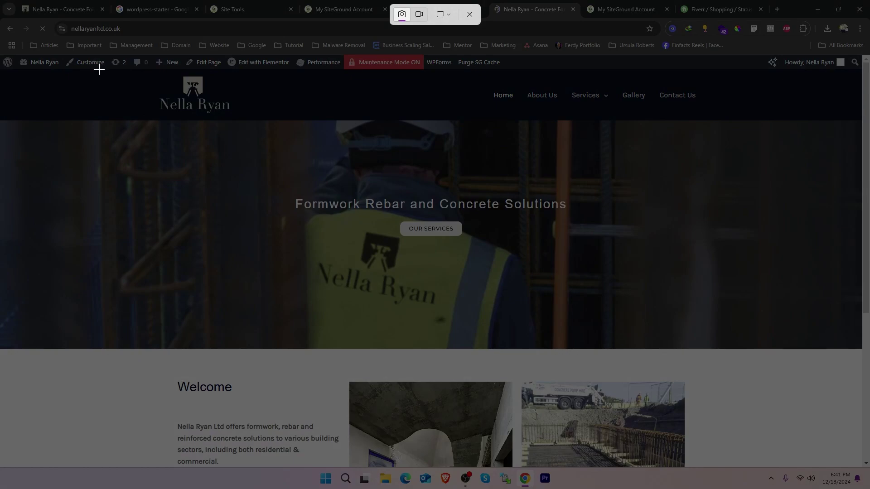
pyautogui.moveTo(98, 69); pyautogui.dragTo(750, 477)
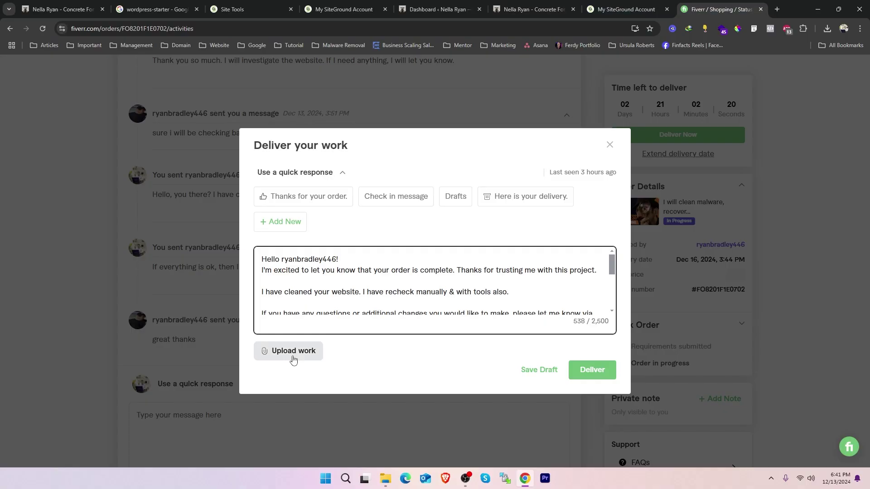
pyautogui.click(293, 356)
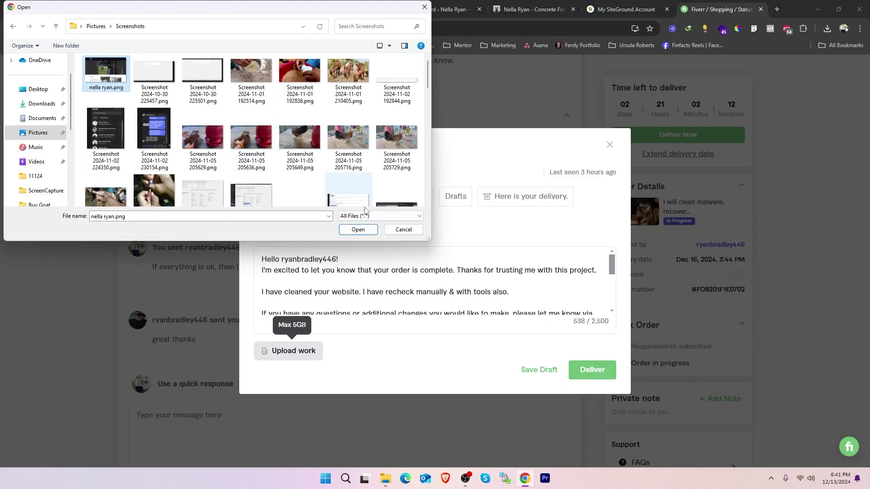
pyautogui.click(357, 230)
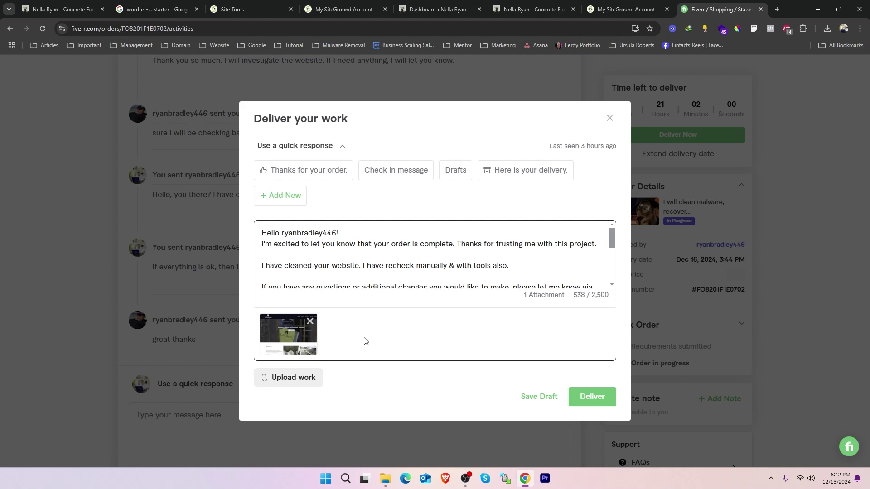
pyautogui.click(586, 399)
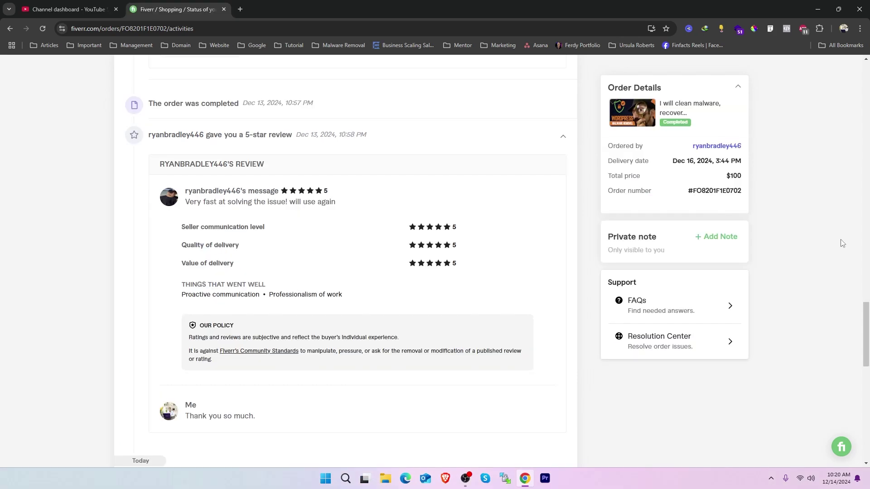
# Step: Examine the buyer's review message and ratings on the completed Fiverr order
pyautogui.moveTo(336, 203); pyautogui.dragTo(293, 203)
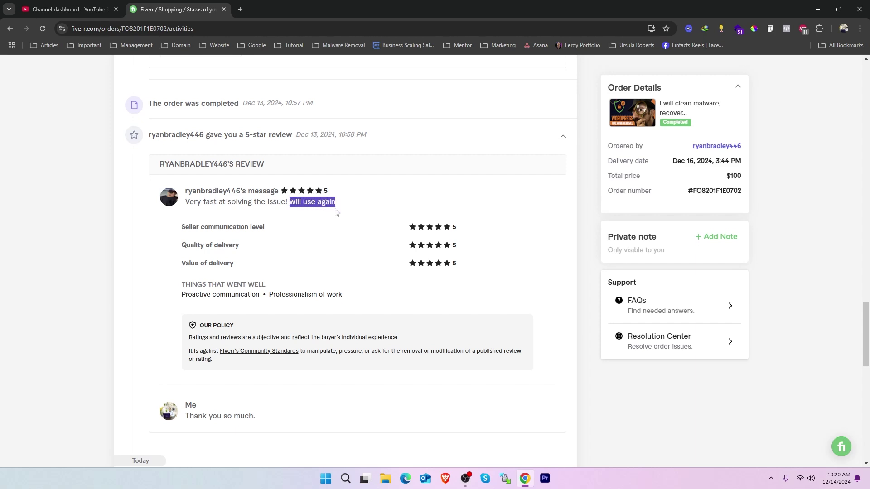